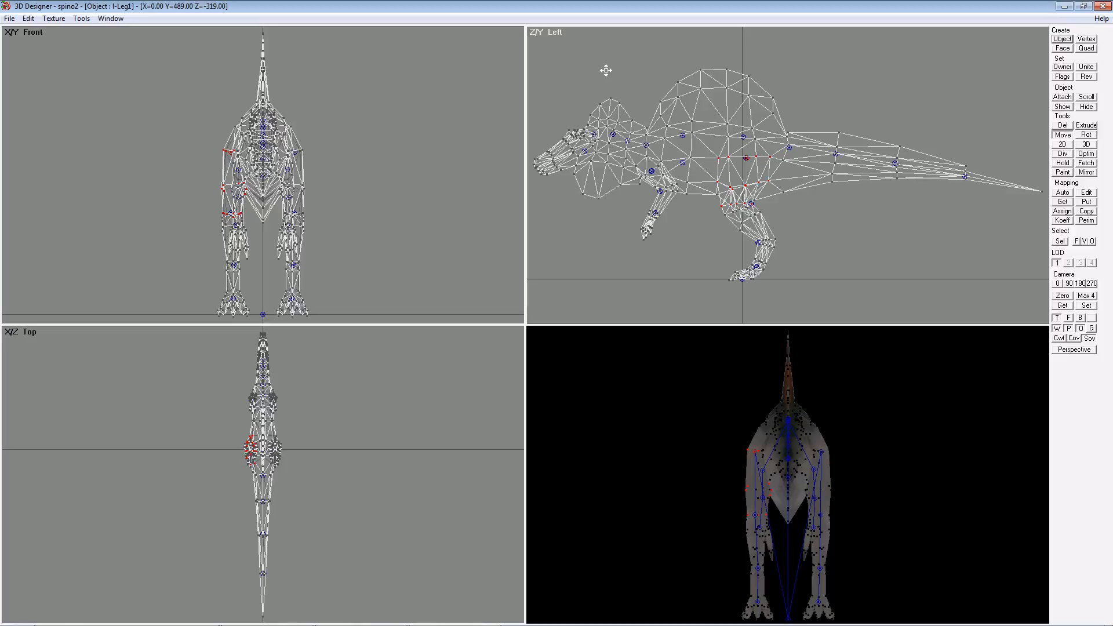
Step: Review the leg and arm branches of the spino2 bone hierarchy in the Object commander, and leave 3D Designer
{"action": "left_click", "coordinate": [81, 19]}
{"action": "left_click", "coordinate": [110, 50]}
{"action": "scroll", "coordinate": [603, 288], "scroll_direction": "down", "scroll_amount": 1}
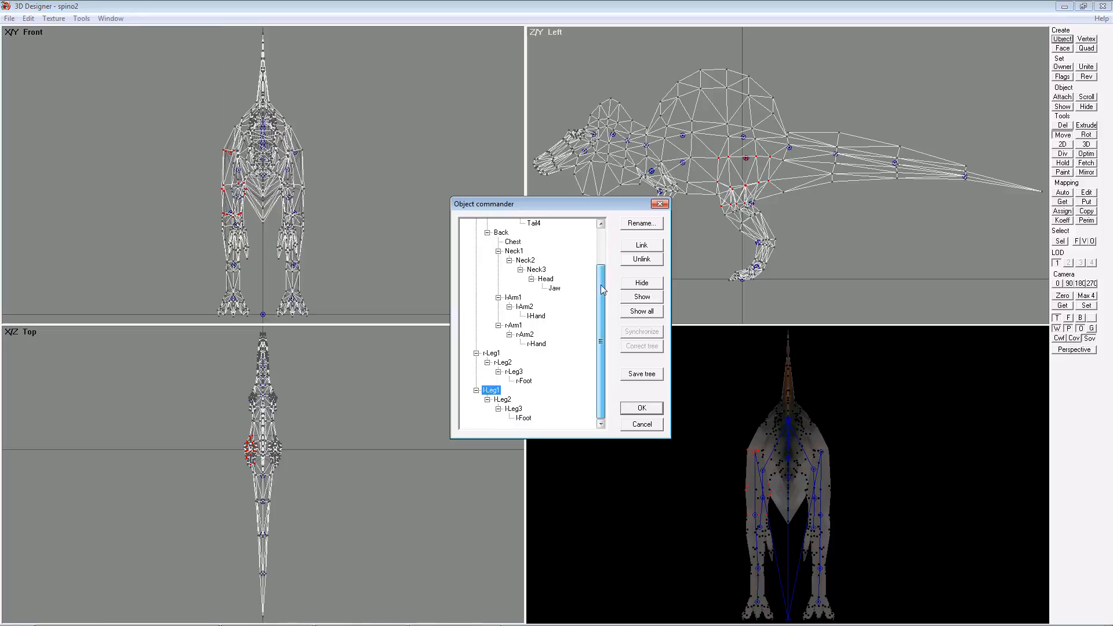
{"action": "left_click", "coordinate": [491, 352]}
{"action": "left_click", "coordinate": [517, 298]}
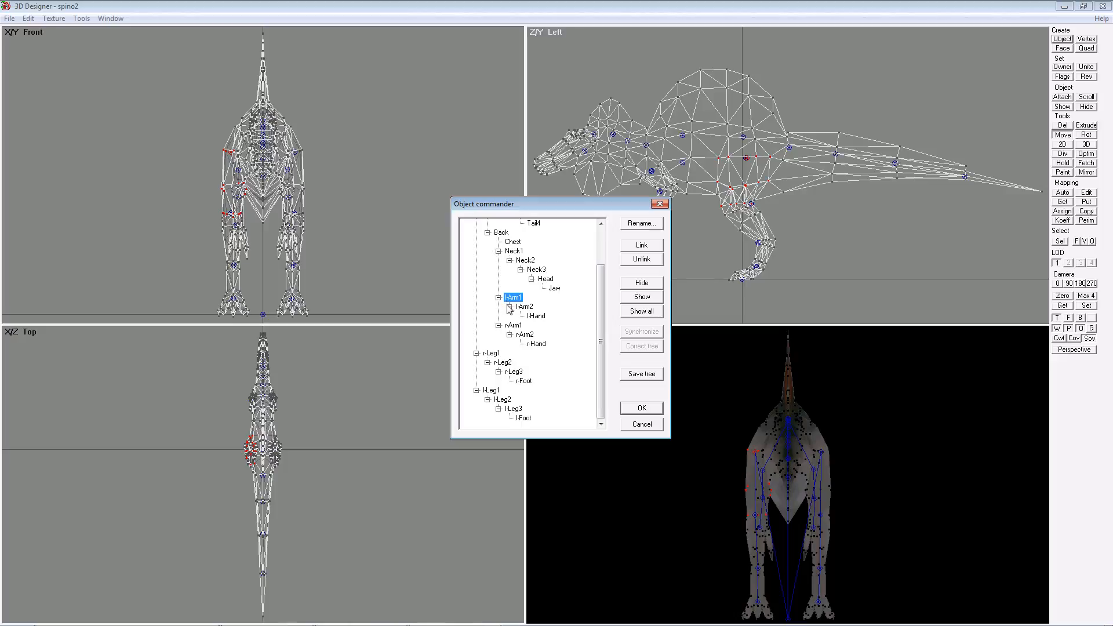
{"action": "left_click", "coordinate": [507, 326]}
{"action": "left_click", "coordinate": [514, 298]}
{"action": "left_click", "coordinate": [512, 326]}
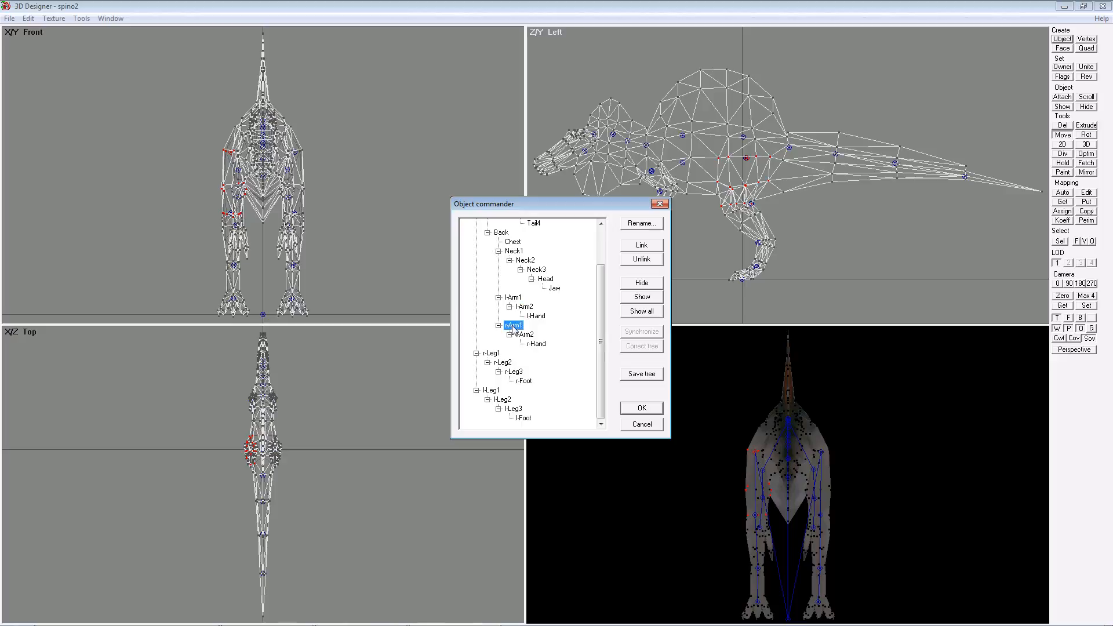
{"action": "left_click", "coordinate": [498, 355]}
{"action": "left_click_drag", "start_coordinate": [600, 362], "coordinate": [601, 368]}
{"action": "left_click", "coordinate": [642, 408]}
{"action": "left_click", "coordinate": [1107, 5]}
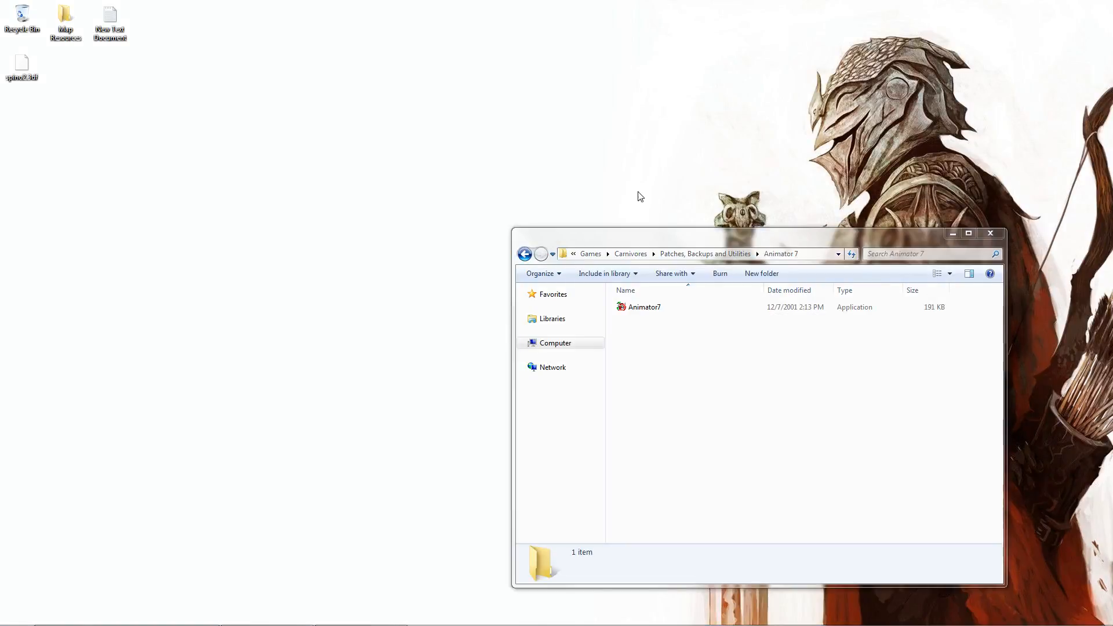
Step: Check the compatibility mode set in the properties of the Animator7 application
{"action": "left_click", "coordinate": [642, 307]}
{"action": "right_click", "coordinate": [641, 307]}
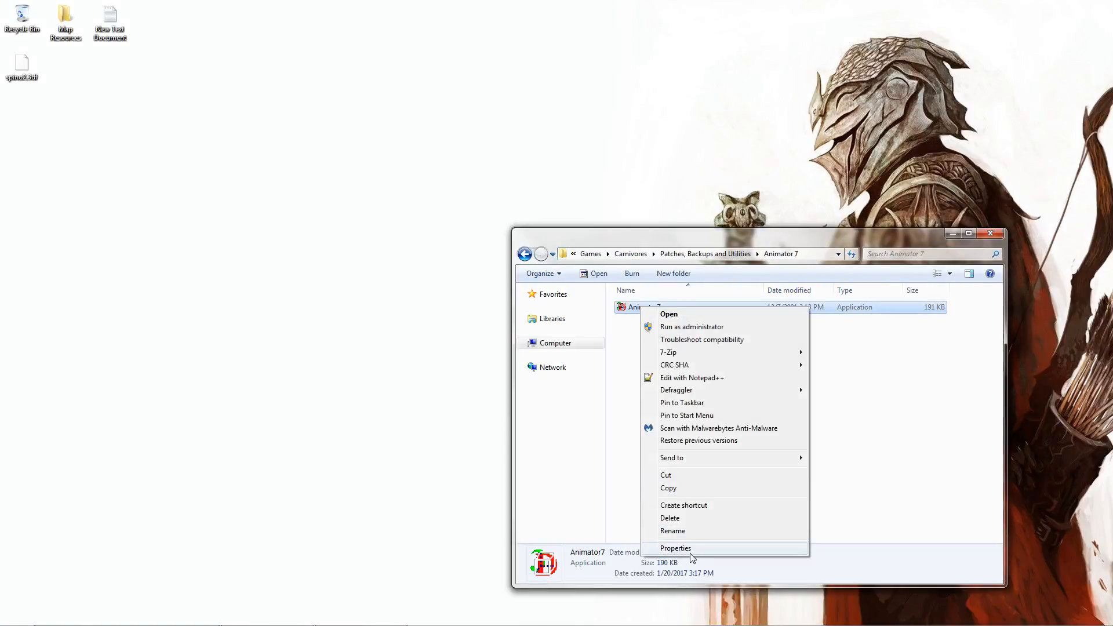
{"action": "left_click", "coordinate": [676, 548]}
{"action": "left_click", "coordinate": [699, 334]}
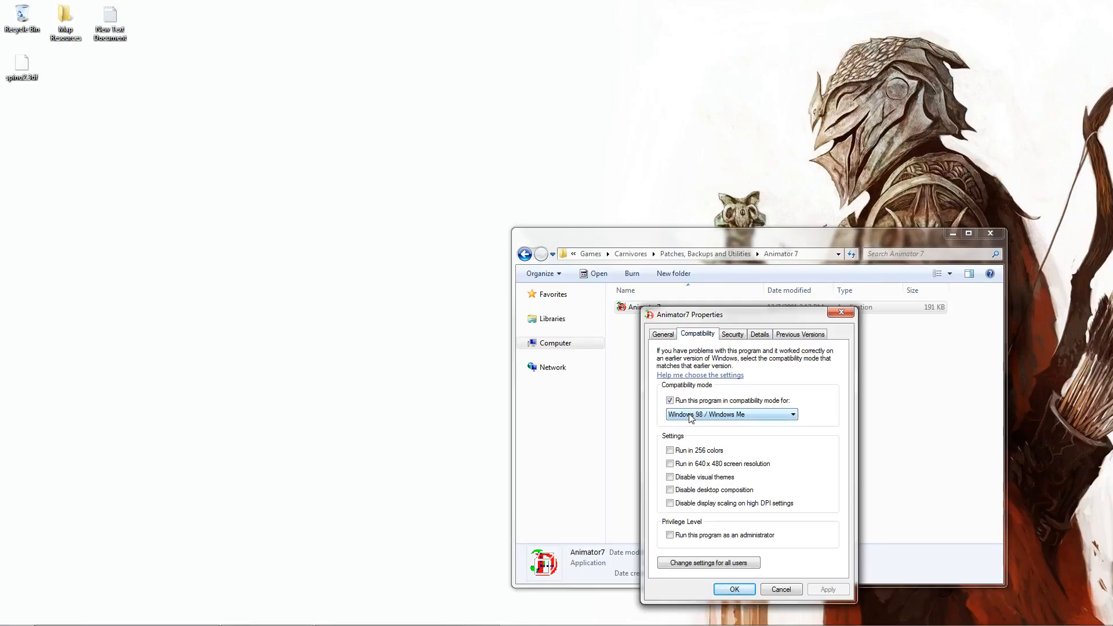
{"action": "left_click", "coordinate": [752, 590]}
Step: Launch Animator7 and open the spino2.3df model from the Desktop
{"action": "left_click", "coordinate": [641, 310]}
{"action": "double_click", "coordinate": [641, 311]}
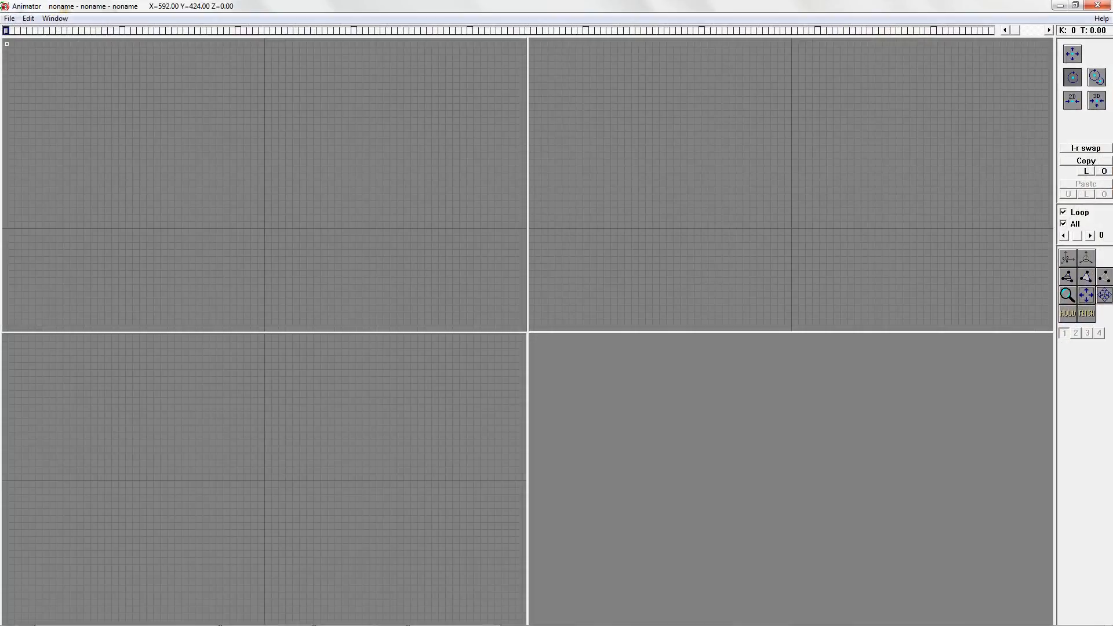
{"action": "left_click", "coordinate": [9, 18]}
{"action": "left_click", "coordinate": [29, 33]}
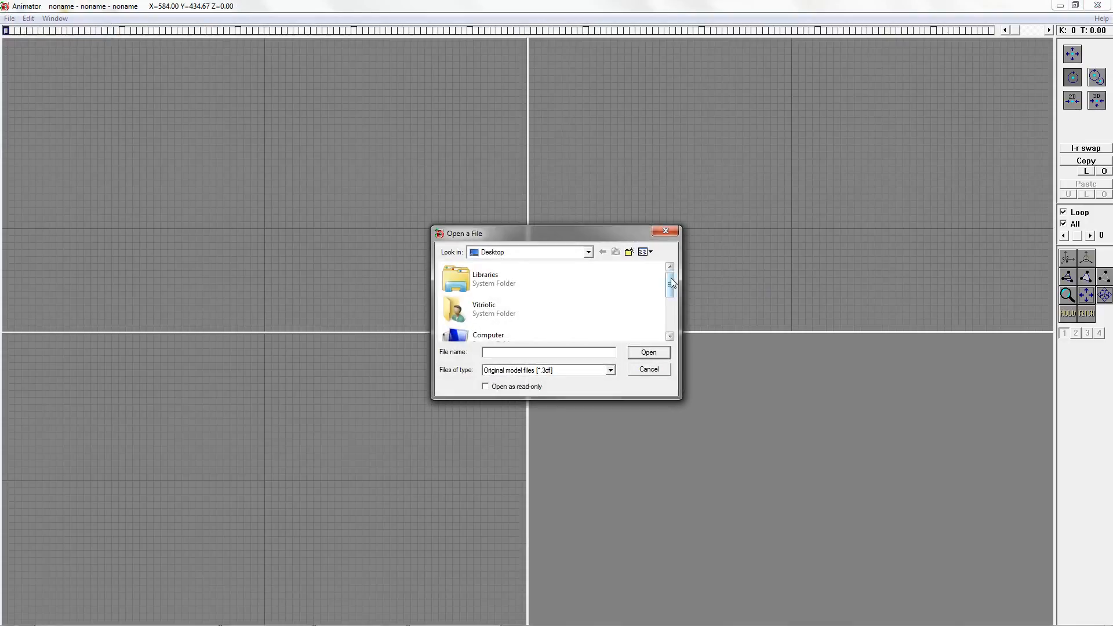
{"action": "left_click_drag", "start_coordinate": [671, 282], "coordinate": [671, 317]}
{"action": "left_click", "coordinate": [489, 322]}
{"action": "left_click", "coordinate": [648, 352]}
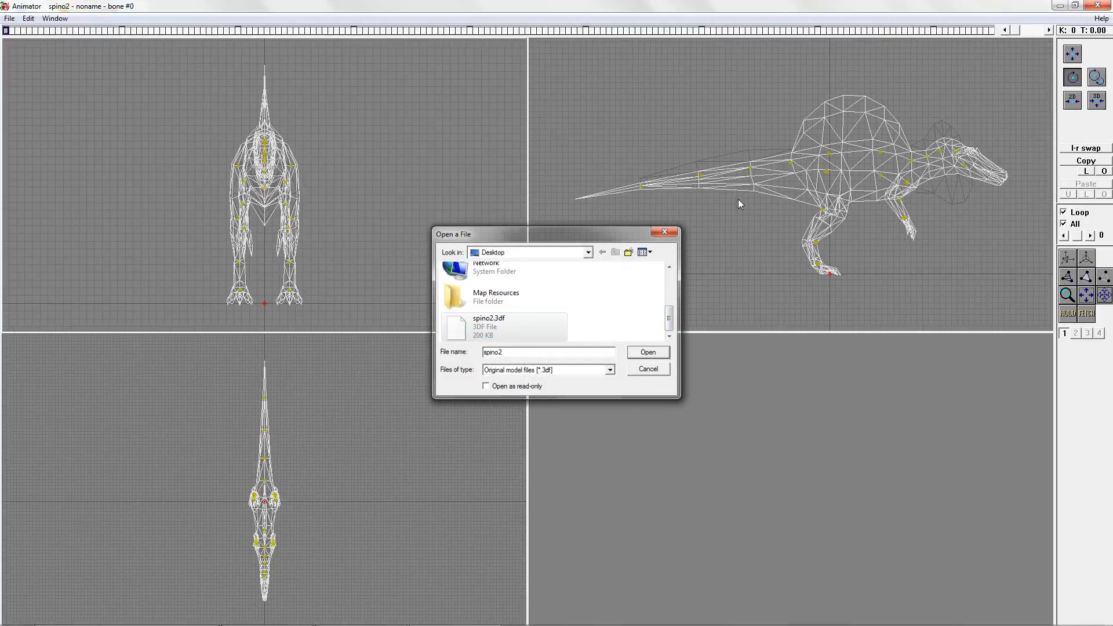
Step: Switch to the Carnivores 3D Editor windows holding the rigged spinosaurus and the Tirex1e model
{"action": "left_click", "coordinate": [54, 619]}
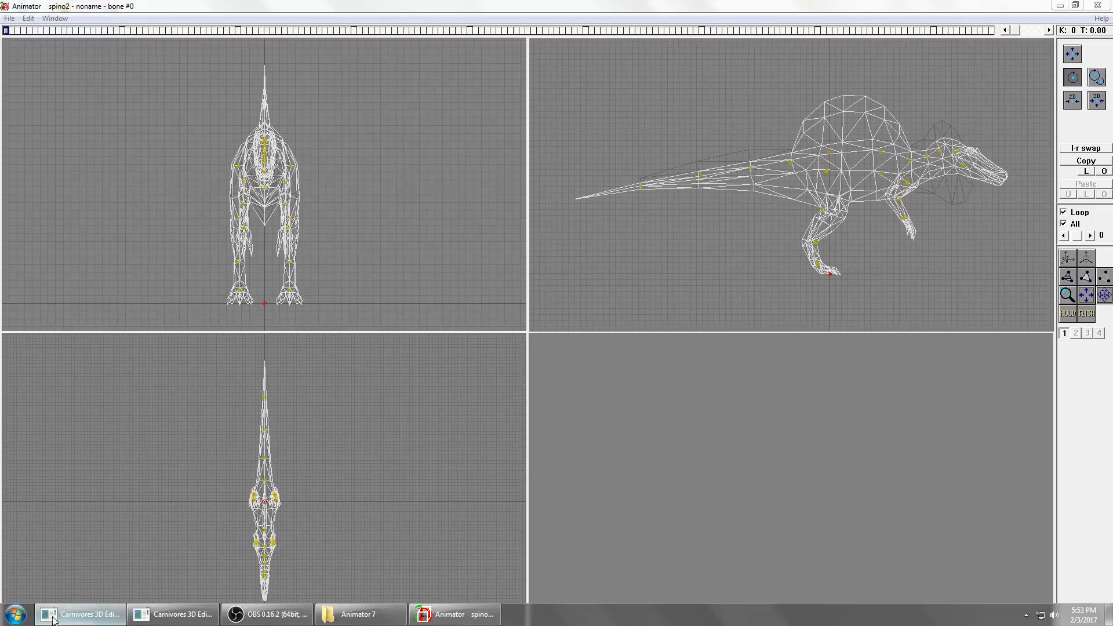
{"action": "left_click", "coordinate": [139, 620]}
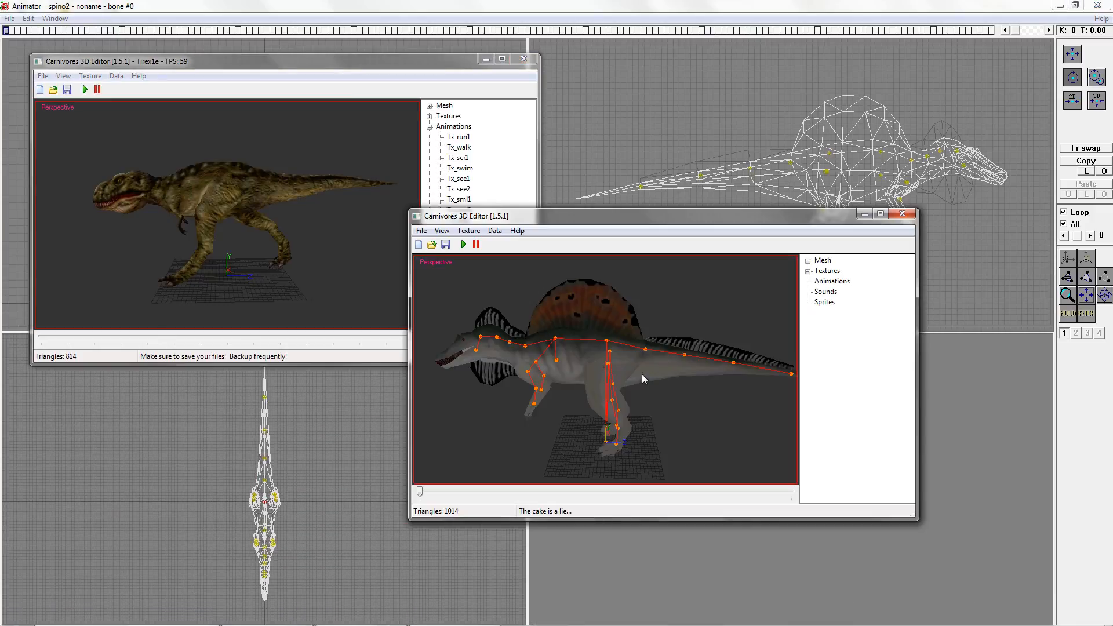
{"action": "left_click", "coordinate": [301, 231]}
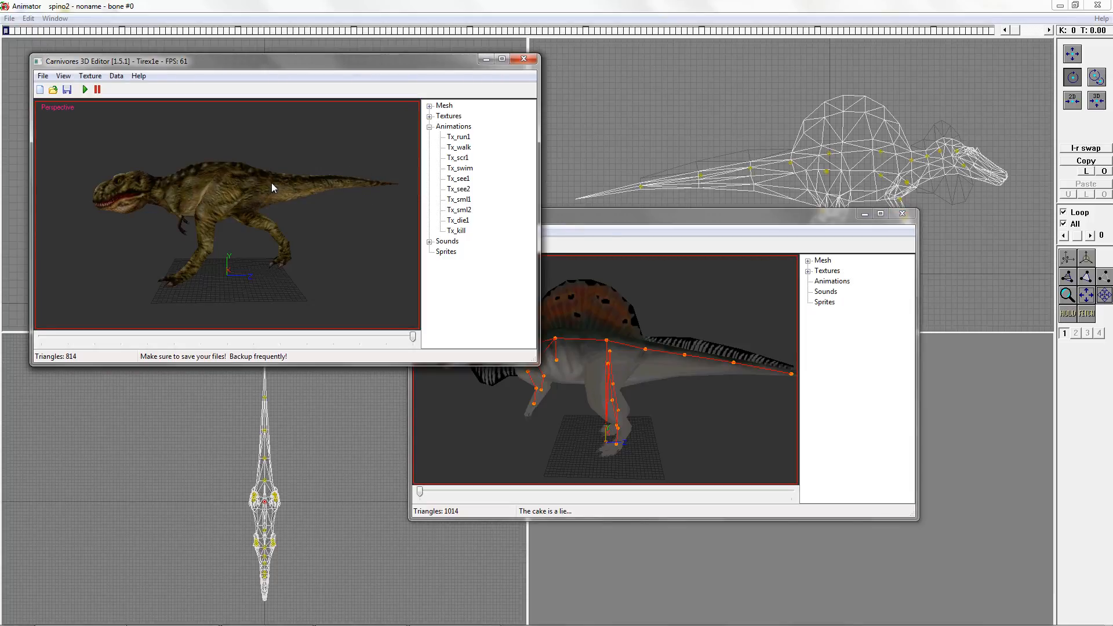
Step: Browse the Tirex1e animations from Tx_run1 down the list, and minimize both Carnivores 3D Editor windows
{"action": "left_click", "coordinate": [468, 138]}
{"action": "left_click", "coordinate": [468, 147]}
{"action": "left_click", "coordinate": [467, 158]}
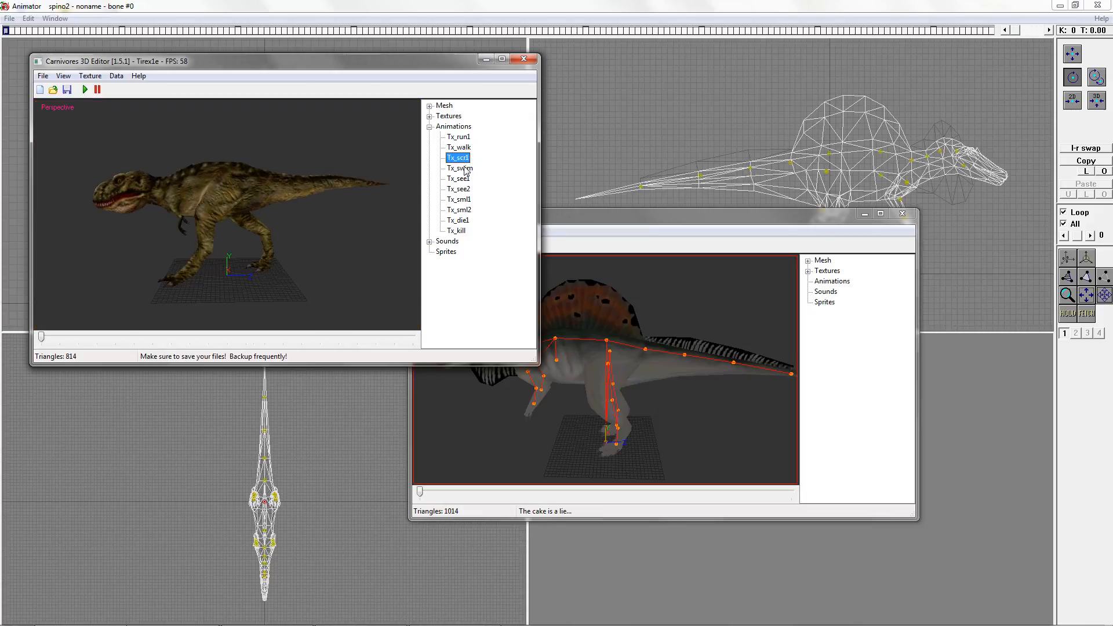
{"action": "left_click", "coordinate": [466, 169]}
{"action": "left_click", "coordinate": [465, 179]}
{"action": "key", "text": "Down"}
{"action": "key", "text": "Down"}
{"action": "key", "text": "Down"}
{"action": "key", "text": "Down"}
{"action": "key", "text": "Down"}
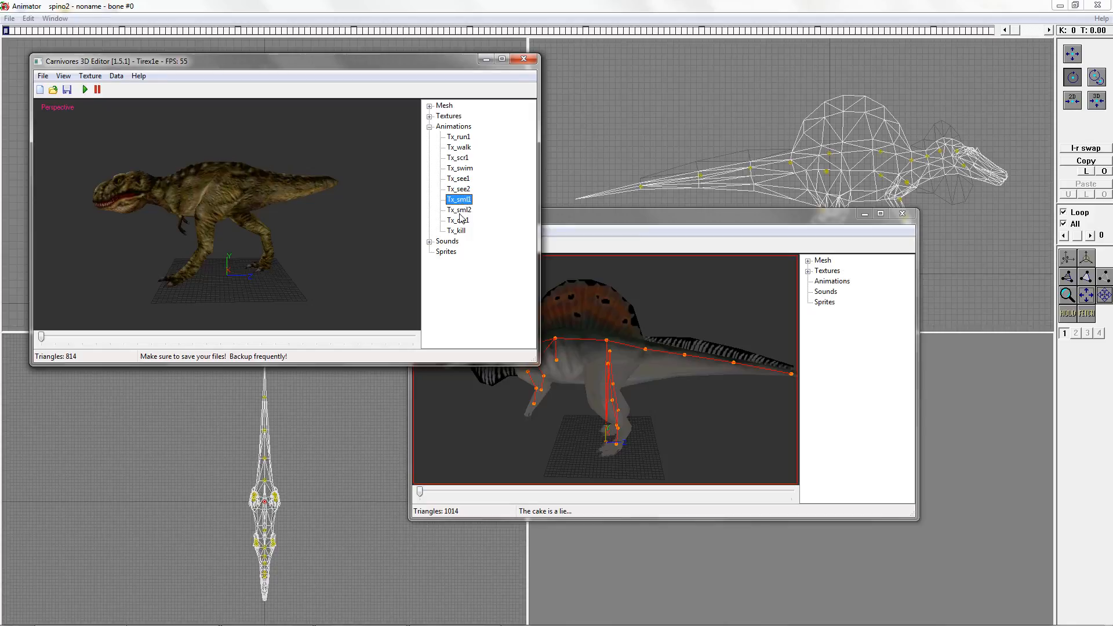
{"action": "left_click", "coordinate": [488, 60]}
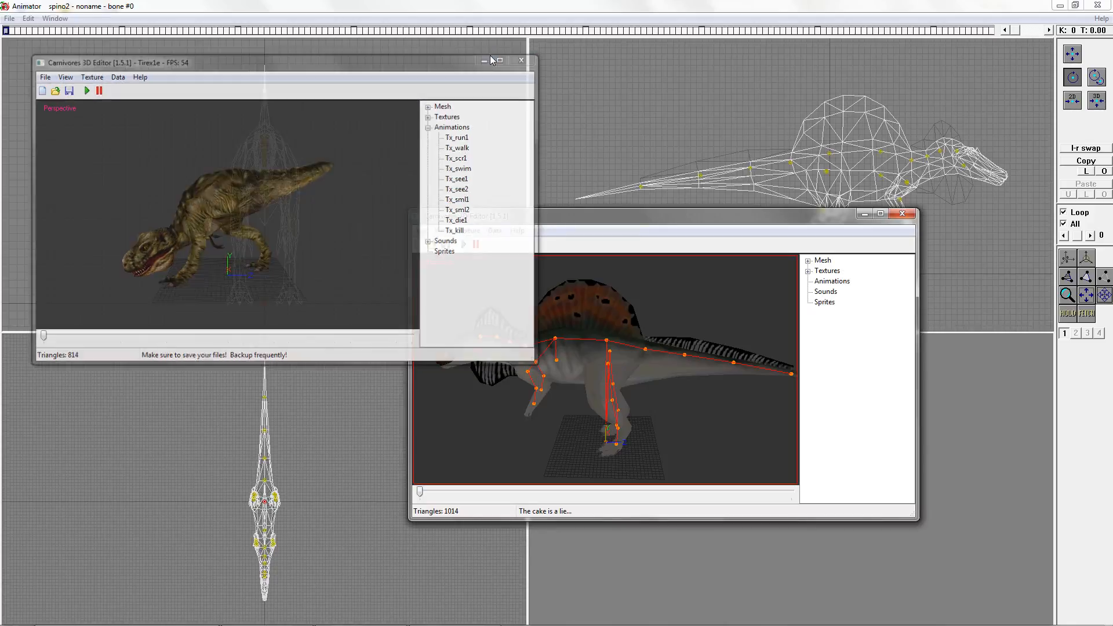
{"action": "left_click", "coordinate": [866, 215]}
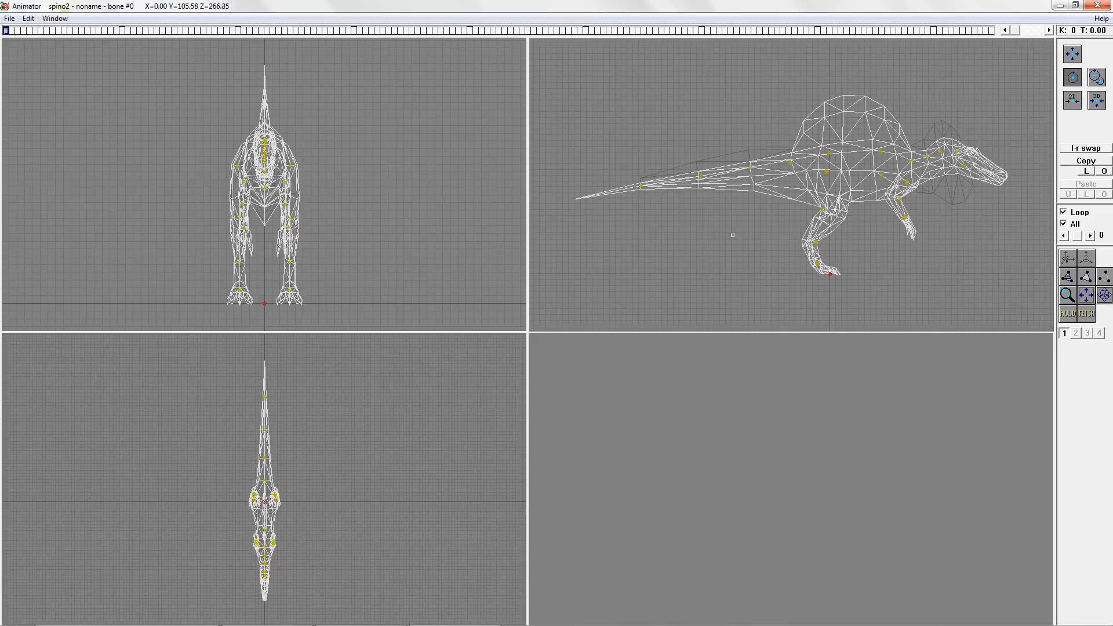
Step: Zoom and pan the side view until the spinosaurus body fills it
{"action": "right_click_drag", "start_coordinate": [776, 229], "coordinate": [696, 244]}
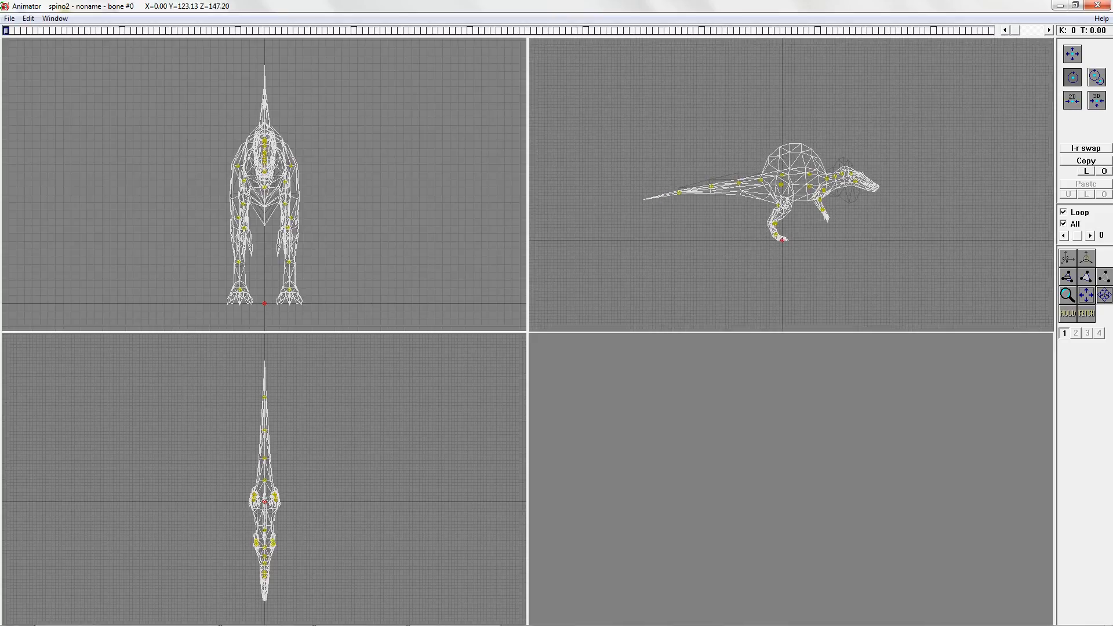
{"action": "mouse_move", "coordinate": [777, 230]}
{"action": "right_mouse_down"}
{"action": "mouse_move", "coordinate": [784, 247]}
{"action": "mouse_move", "coordinate": [787, 227]}
{"action": "right_mouse_up"}
{"action": "key", "text": "alt"}
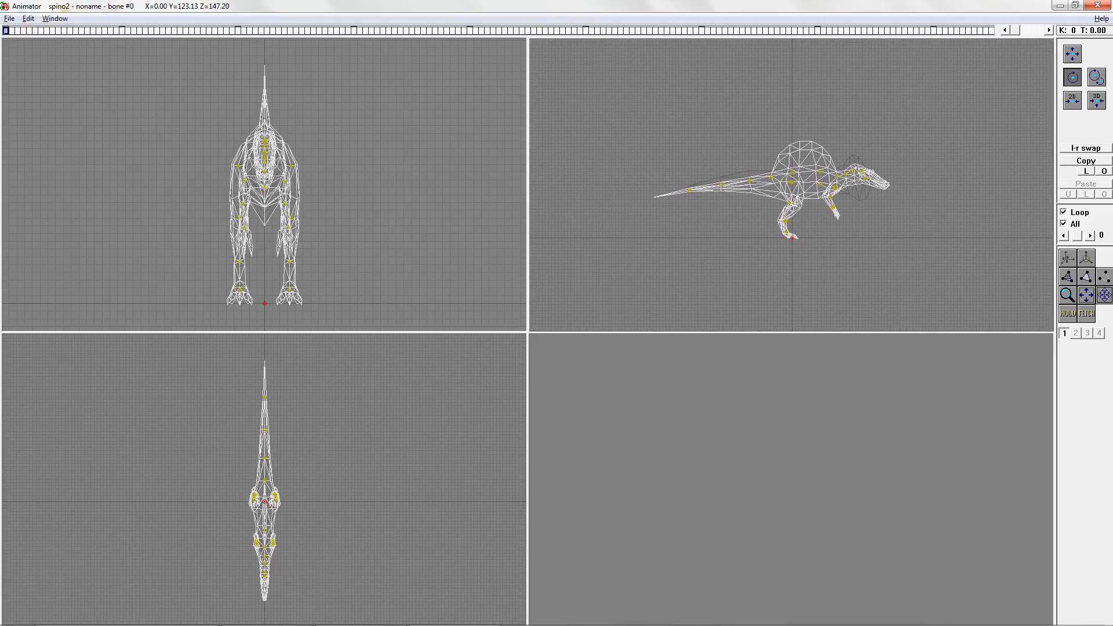
{"action": "mouse_move", "coordinate": [859, 200]}
{"action": "right_mouse_down"}
{"action": "mouse_move", "coordinate": [860, 212]}
{"action": "mouse_move", "coordinate": [836, 198]}
{"action": "mouse_move", "coordinate": [846, 200]}
{"action": "mouse_move", "coordinate": [806, 200]}
{"action": "mouse_move", "coordinate": [851, 213]}
{"action": "right_mouse_up"}
{"action": "right_click_drag", "start_coordinate": [723, 208], "coordinate": [749, 212]}
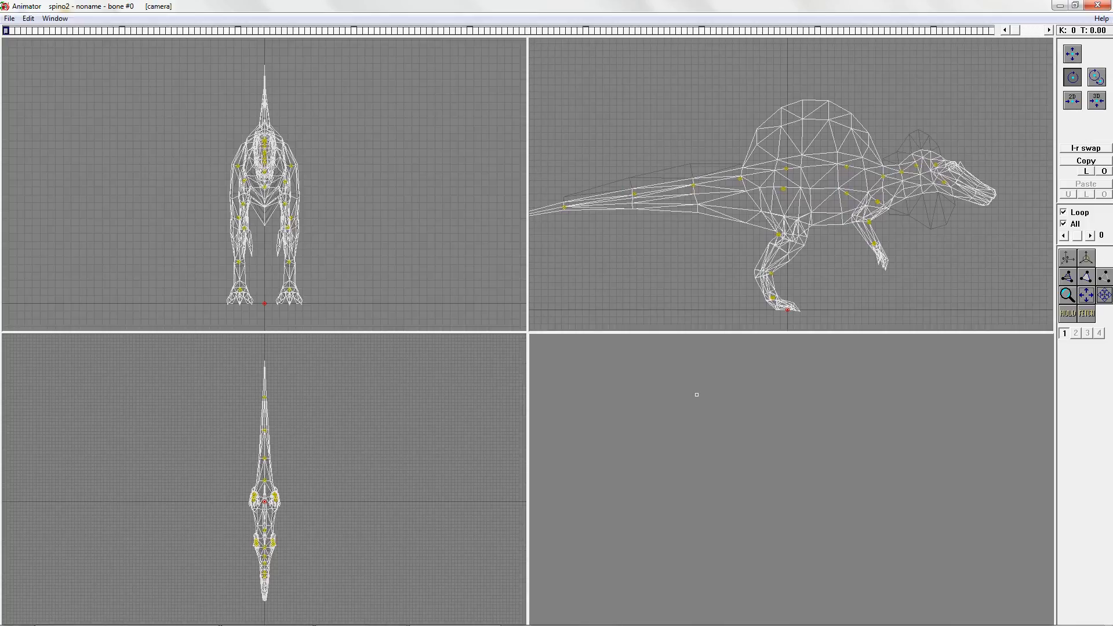
Step: Show the model with shaded faces in the 3D view and orbit it to a side angle
{"action": "left_click", "coordinate": [1086, 279]}
{"action": "right_click_drag", "start_coordinate": [804, 438], "coordinate": [737, 363]}
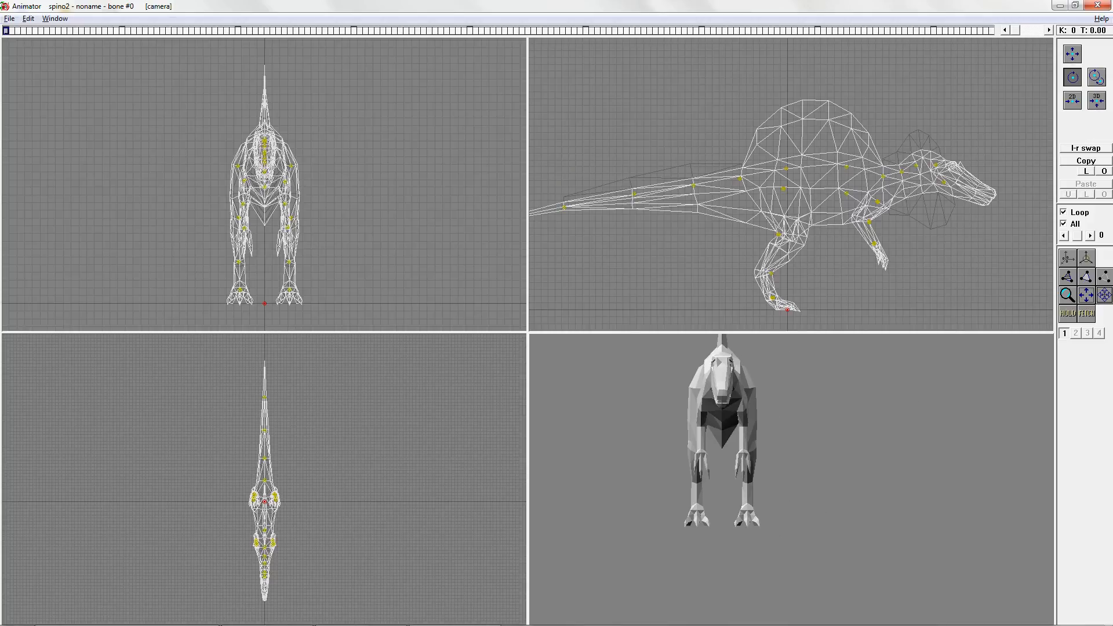
{"action": "mouse_move", "coordinate": [737, 364]}
{"action": "left_mouse_down"}
{"action": "mouse_move", "coordinate": [794, 417]}
{"action": "mouse_move", "coordinate": [910, 382]}
{"action": "left_mouse_up"}
{"action": "right_click_drag", "start_coordinate": [910, 383], "coordinate": [906, 430]}
{"action": "mouse_move", "coordinate": [906, 430]}
{"action": "left_mouse_down"}
{"action": "mouse_move", "coordinate": [719, 436]}
{"action": "mouse_move", "coordinate": [909, 439]}
{"action": "left_mouse_up"}
Step: Compare the 3D view's display modes, including wireframe, and return to shaded faces
{"action": "left_click", "coordinate": [1101, 281]}
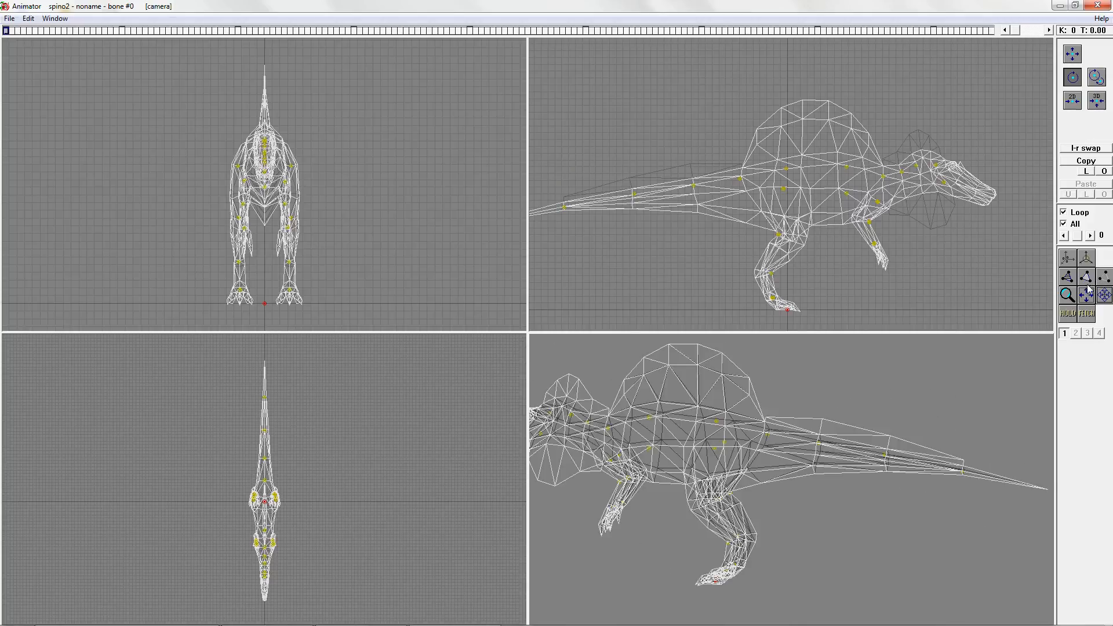
{"action": "left_click", "coordinate": [1087, 278]}
{"action": "left_click", "coordinate": [1067, 281]}
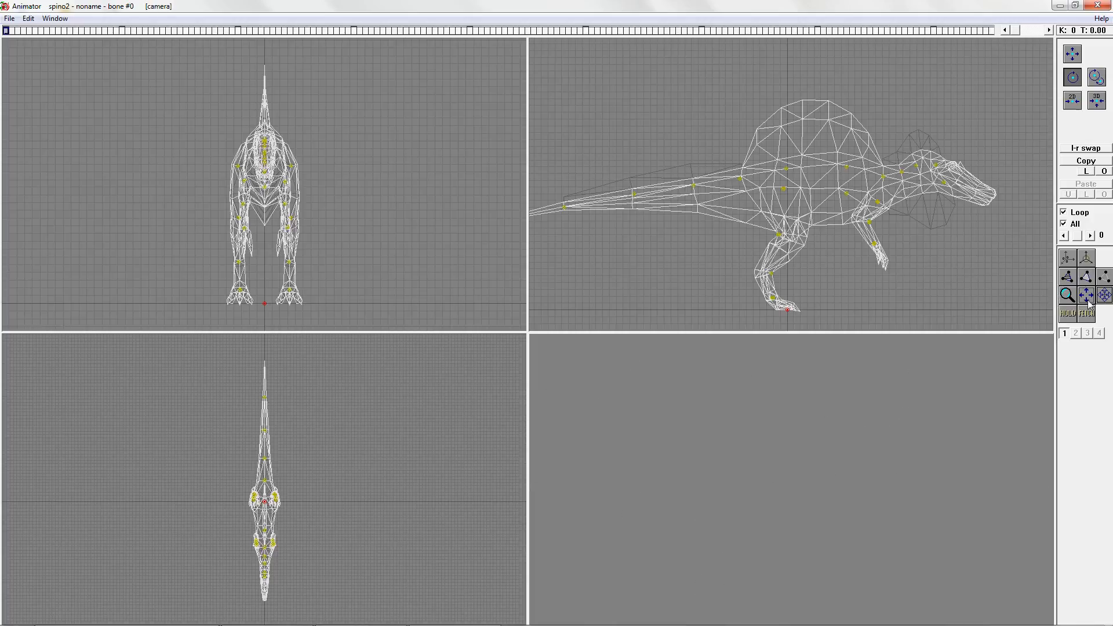
{"action": "left_click", "coordinate": [1087, 278]}
{"action": "left_click", "coordinate": [1068, 297]}
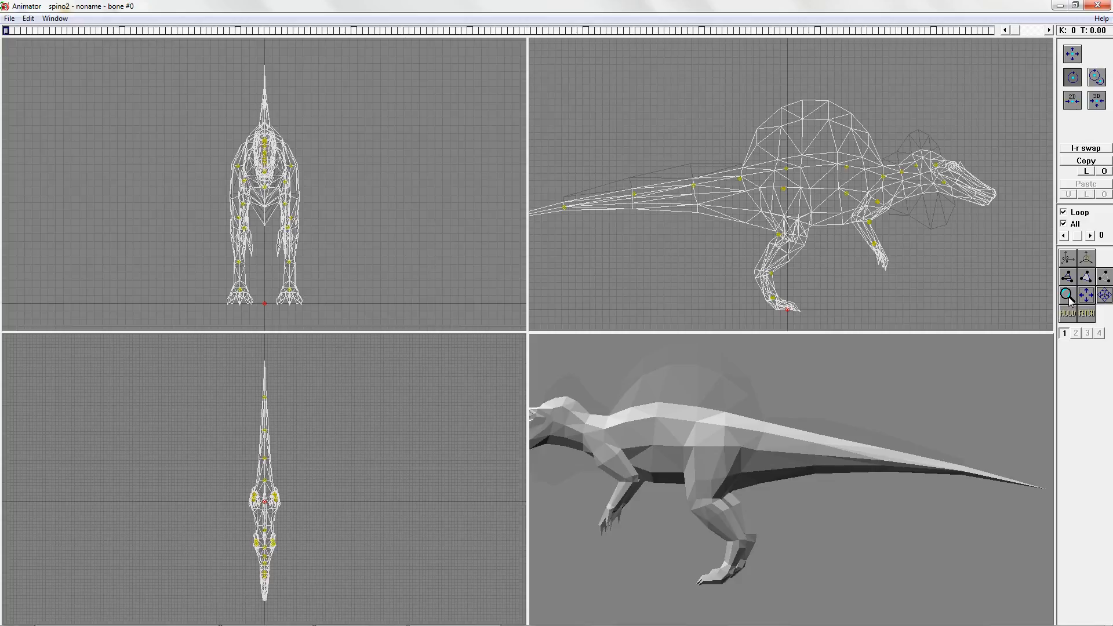
Step: Reset the 3D view's camera and turn the model's rotation on and off to see it from another side
{"action": "left_click", "coordinate": [1070, 300]}
{"action": "middle_click_drag", "start_coordinate": [263, 296], "coordinate": [435, 313]}
{"action": "left_click", "coordinate": [1069, 297]}
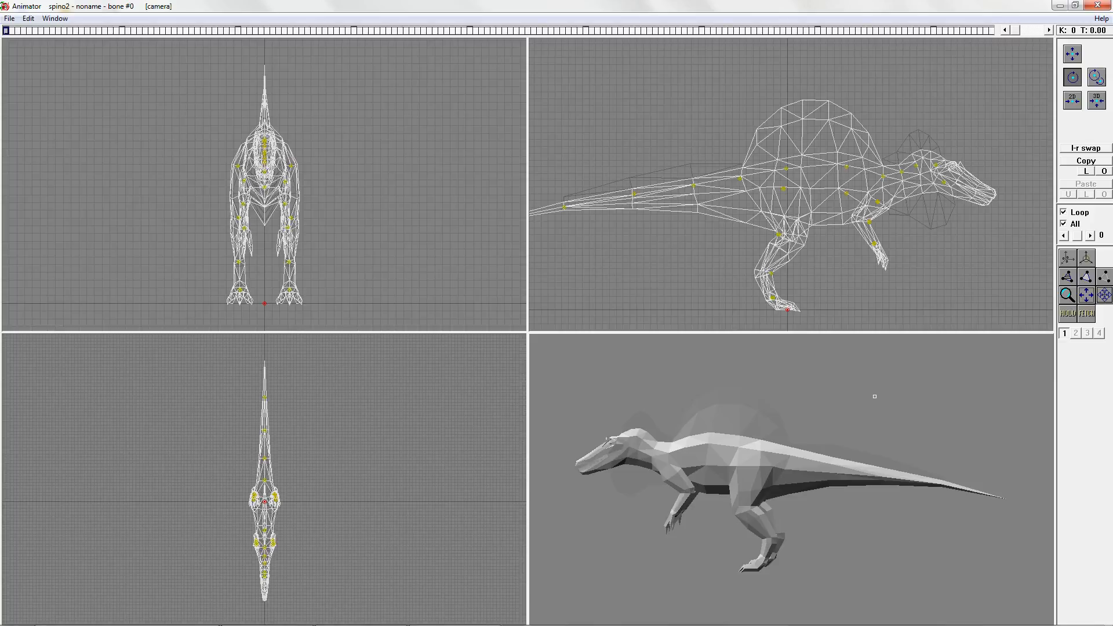
{"action": "left_click", "coordinate": [1068, 257]}
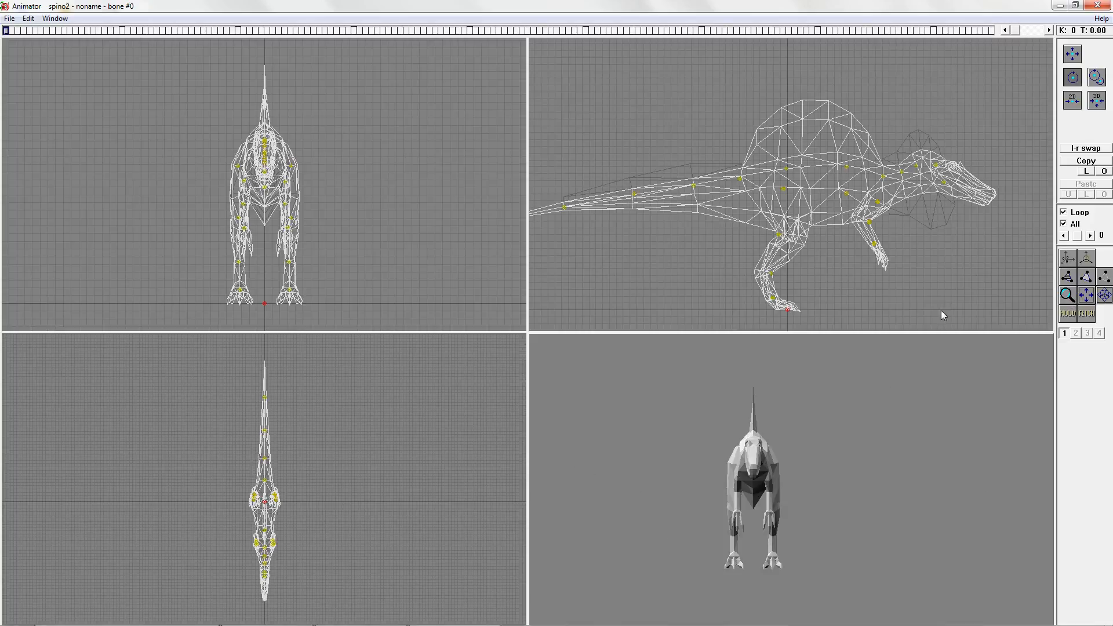
{"action": "left_click", "coordinate": [1087, 258]}
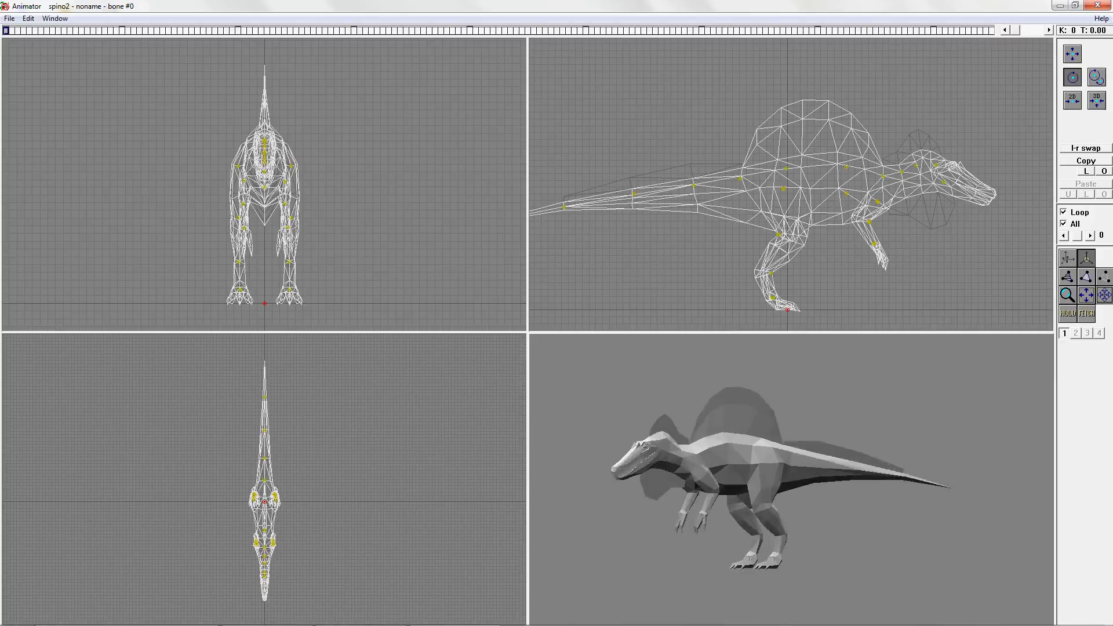
{"action": "left_click_drag", "start_coordinate": [1086, 259], "coordinate": [1088, 257]}
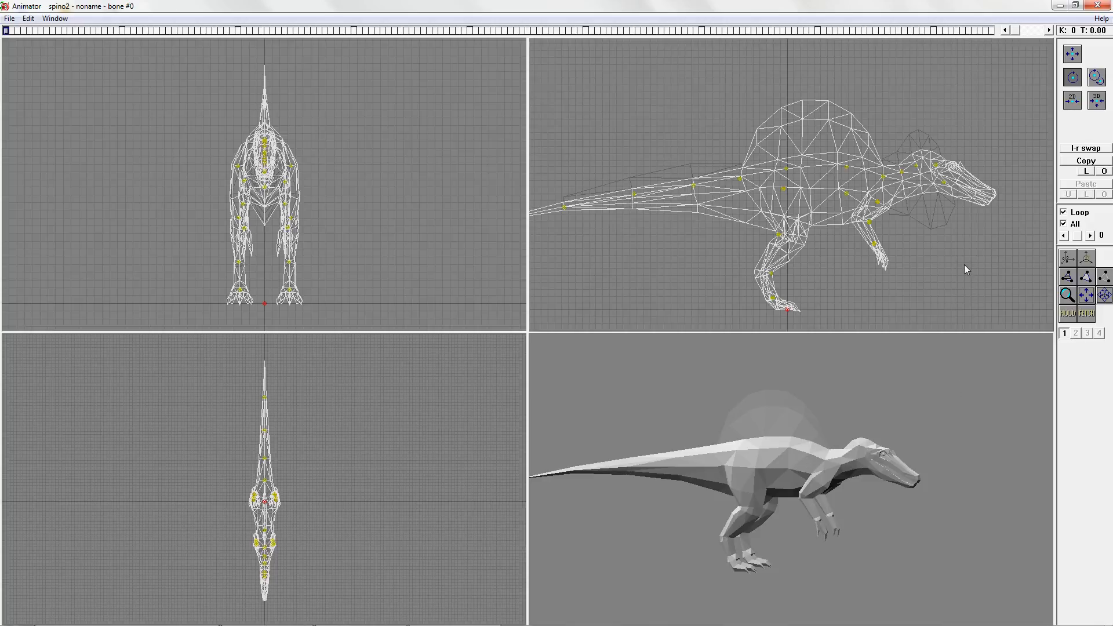
Step: Move the neck3 bone upward and back so the head stands above the shoulders
{"action": "left_click", "coordinate": [1073, 54]}
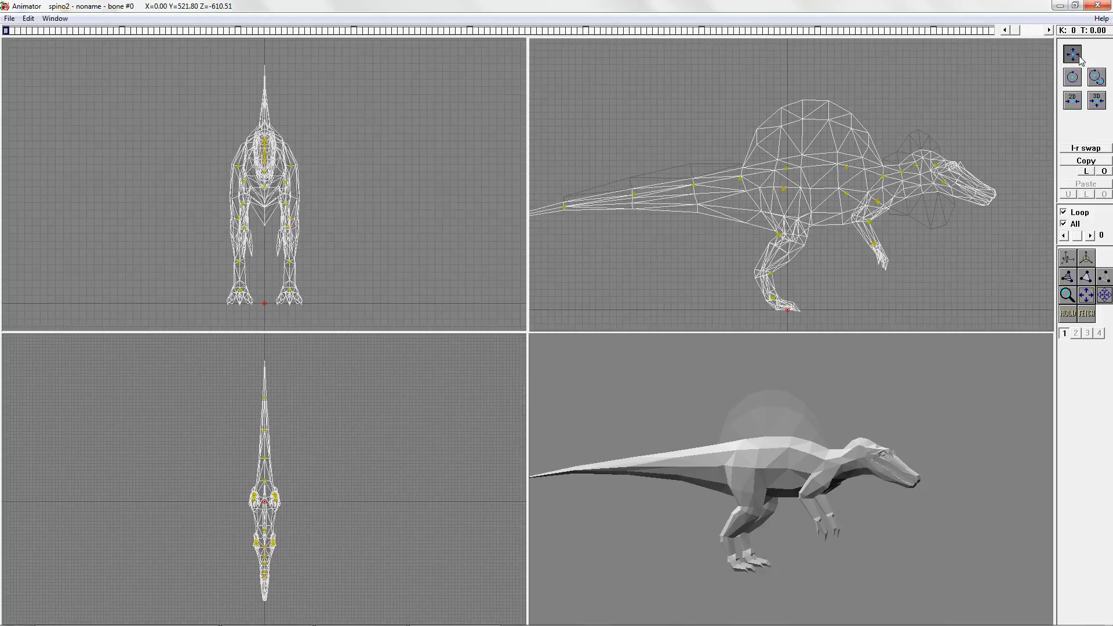
{"action": "left_click_drag", "start_coordinate": [916, 165], "coordinate": [917, 186]}
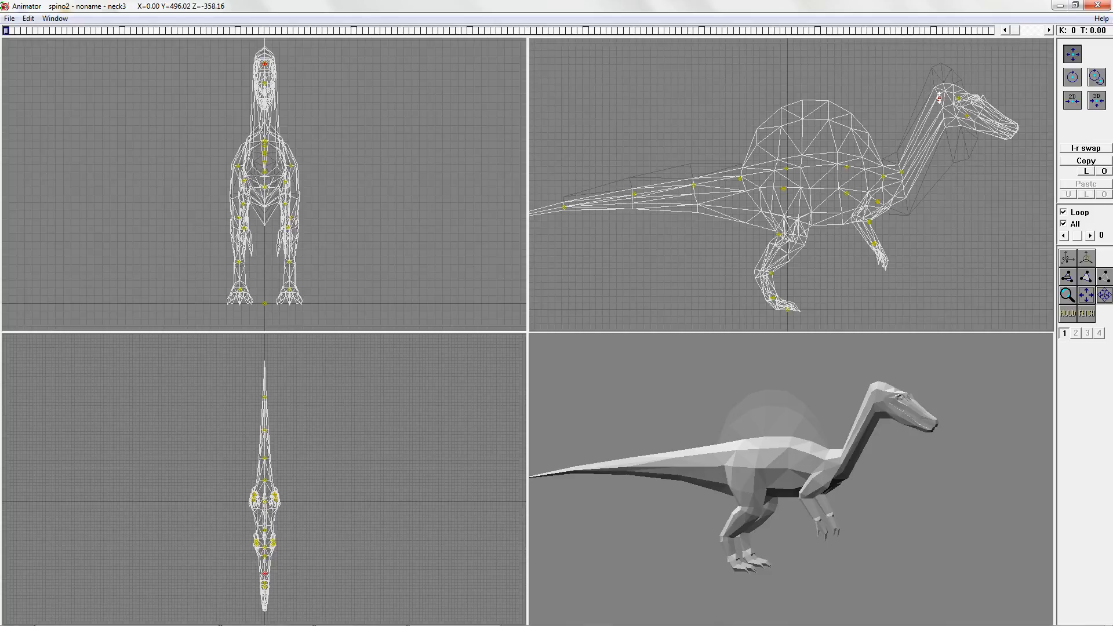
{"action": "mouse_move", "coordinate": [940, 99]}
{"action": "left_mouse_down"}
{"action": "mouse_move", "coordinate": [954, 174]}
{"action": "mouse_move", "coordinate": [941, 100]}
{"action": "mouse_move", "coordinate": [963, 121]}
{"action": "left_mouse_up"}
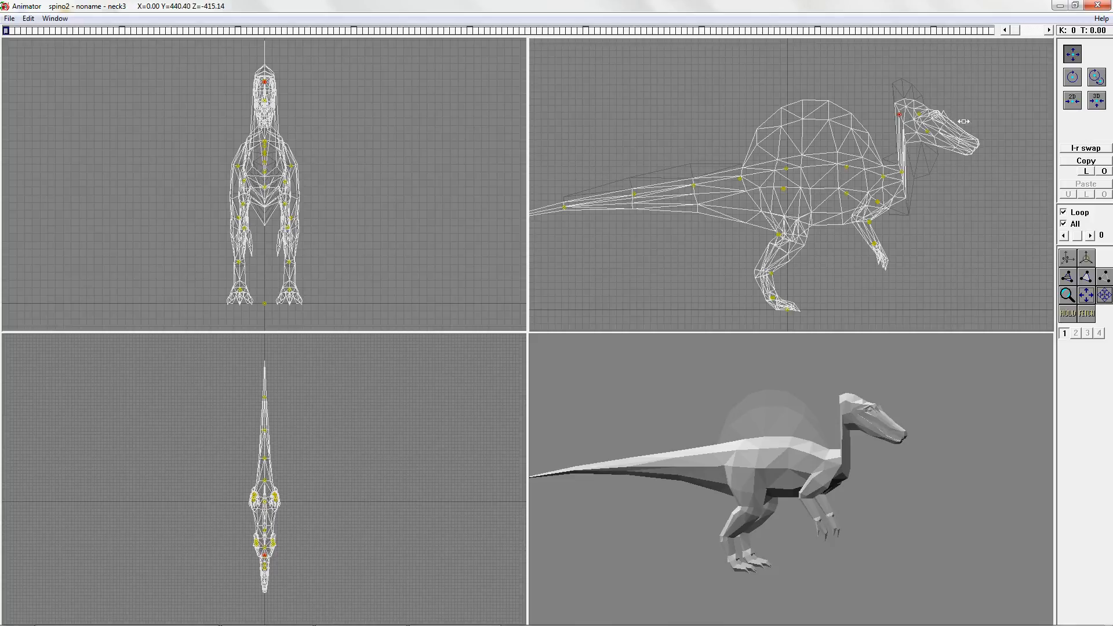
Step: Rotate the neck3 bone to tilt the head sideways, and rotate the back bone with its linked bones to raise the upper body
{"action": "left_click", "coordinate": [1073, 77]}
{"action": "mouse_move", "coordinate": [900, 114]}
{"action": "left_mouse_down"}
{"action": "mouse_move", "coordinate": [911, 116]}
{"action": "mouse_move", "coordinate": [897, 115]}
{"action": "left_mouse_up"}
{"action": "key", "text": "ctrl+z"}
{"action": "left_click", "coordinate": [1098, 80]}
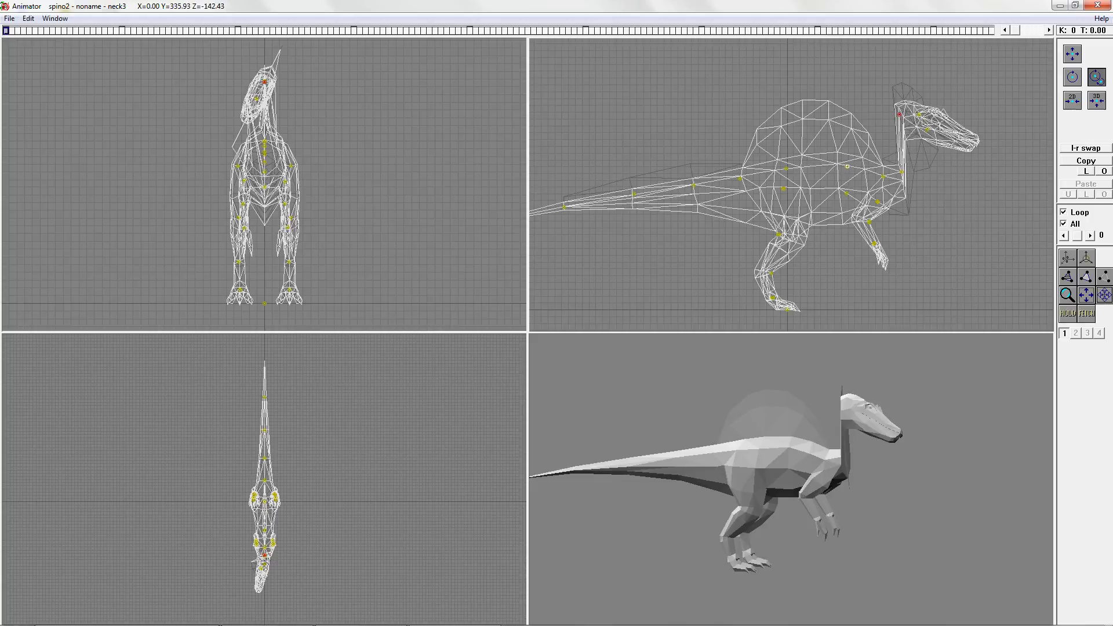
{"action": "mouse_move", "coordinate": [847, 166]}
{"action": "left_mouse_down"}
{"action": "mouse_move", "coordinate": [875, 167]}
{"action": "mouse_move", "coordinate": [847, 166]}
{"action": "mouse_move", "coordinate": [849, 131]}
{"action": "mouse_move", "coordinate": [849, 196]}
{"action": "mouse_move", "coordinate": [848, 155]}
{"action": "left_mouse_up"}
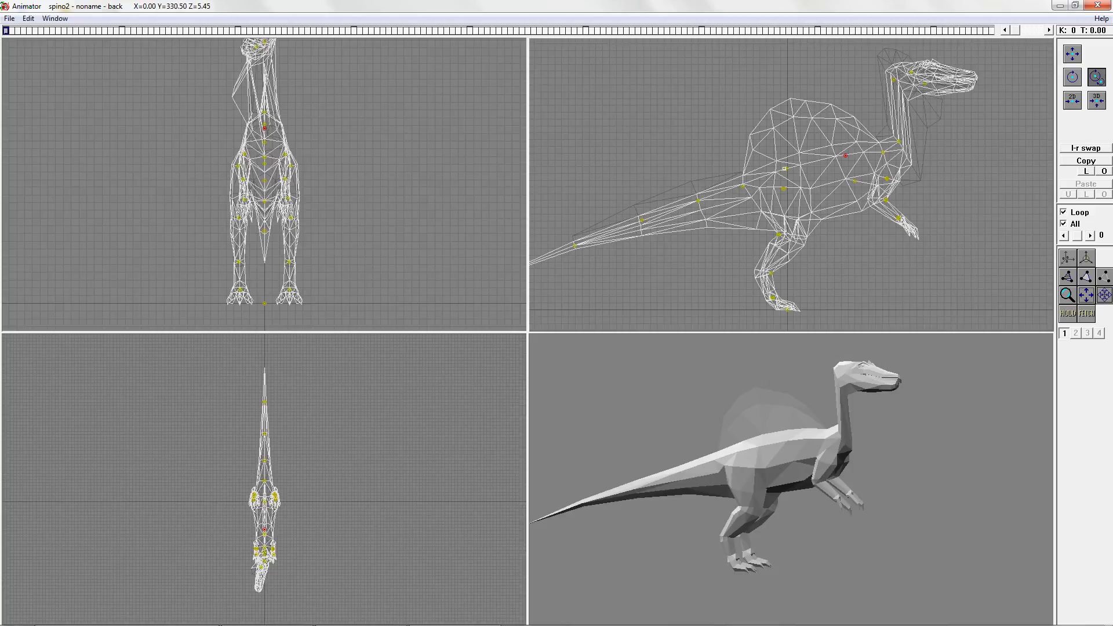
Step: Try the 2D and 3D tools on the back bone, rotate it without its linked bones, and return to the Move tool
{"action": "left_click", "coordinate": [1078, 102]}
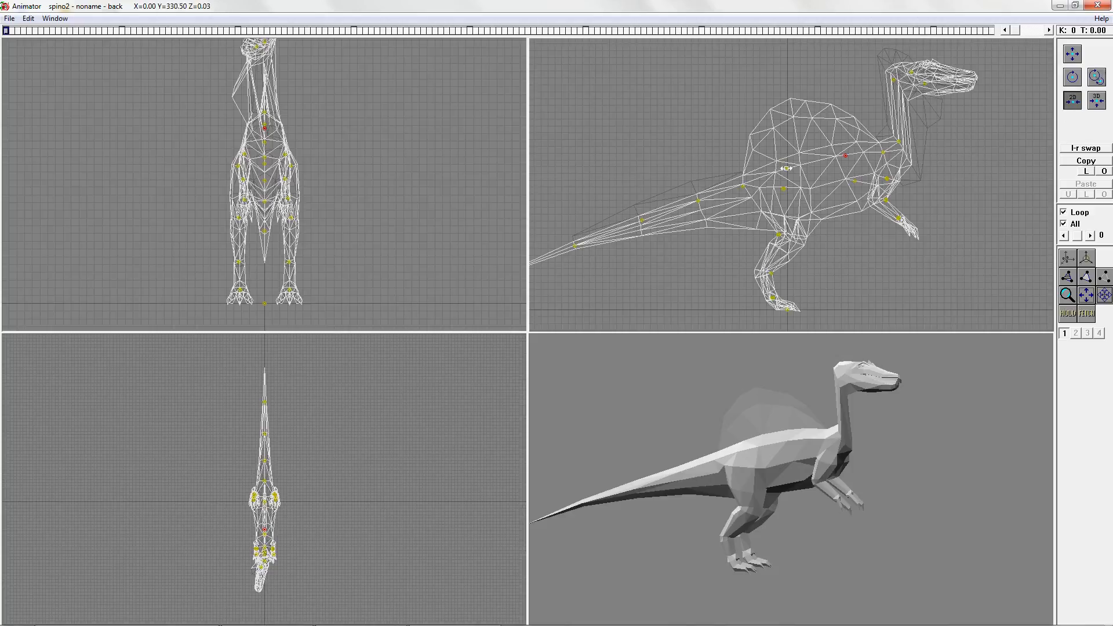
{"action": "left_click_drag", "start_coordinate": [785, 170], "coordinate": [892, 198]}
{"action": "left_click", "coordinate": [1096, 102]}
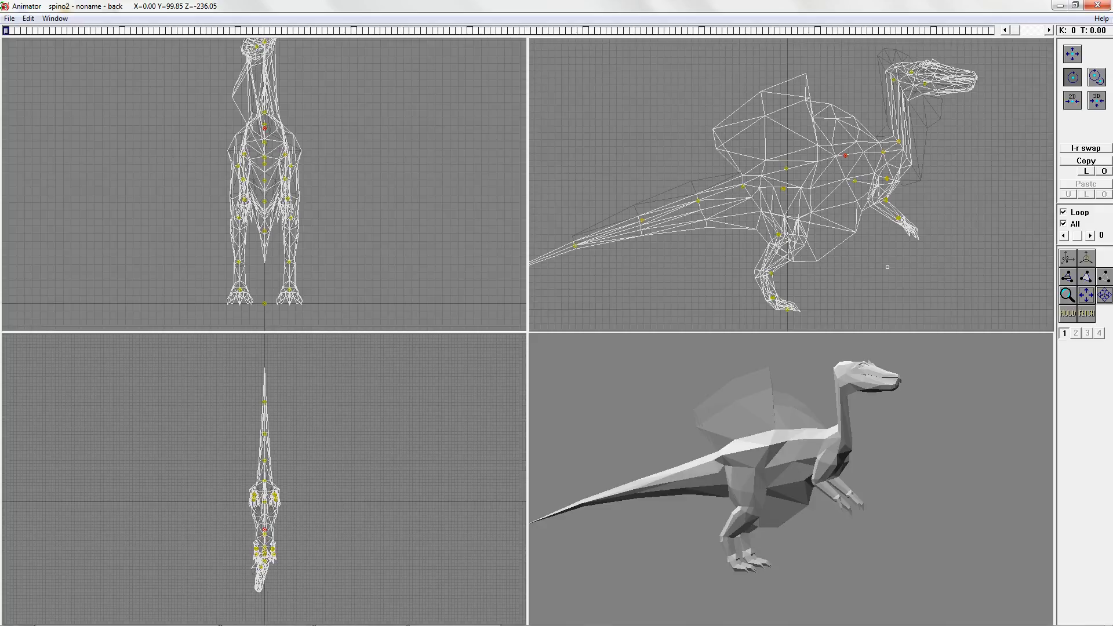
{"action": "left_click", "coordinate": [1067, 61]}
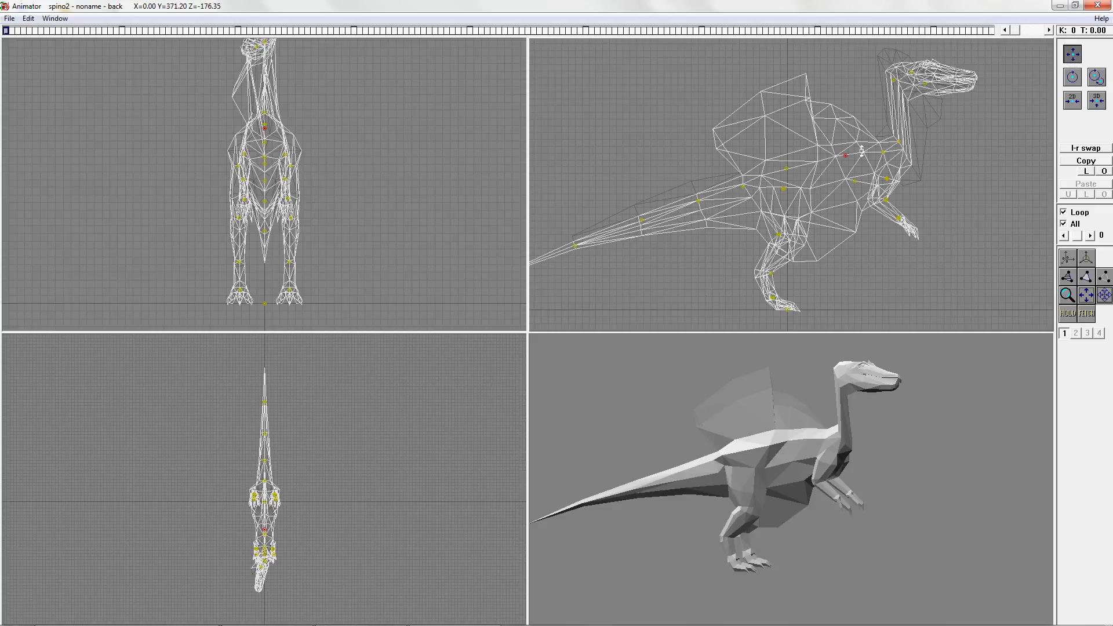
Step: Move the chest bone forward out of the body in the side view
{"action": "mouse_move", "coordinate": [846, 154]}
{"action": "left_mouse_down"}
{"action": "mouse_move", "coordinate": [935, 112]}
{"action": "mouse_move", "coordinate": [846, 155]}
{"action": "left_mouse_up"}
{"action": "left_click", "coordinate": [856, 181]}
{"action": "left_click_drag", "start_coordinate": [855, 181], "coordinate": [908, 184]}
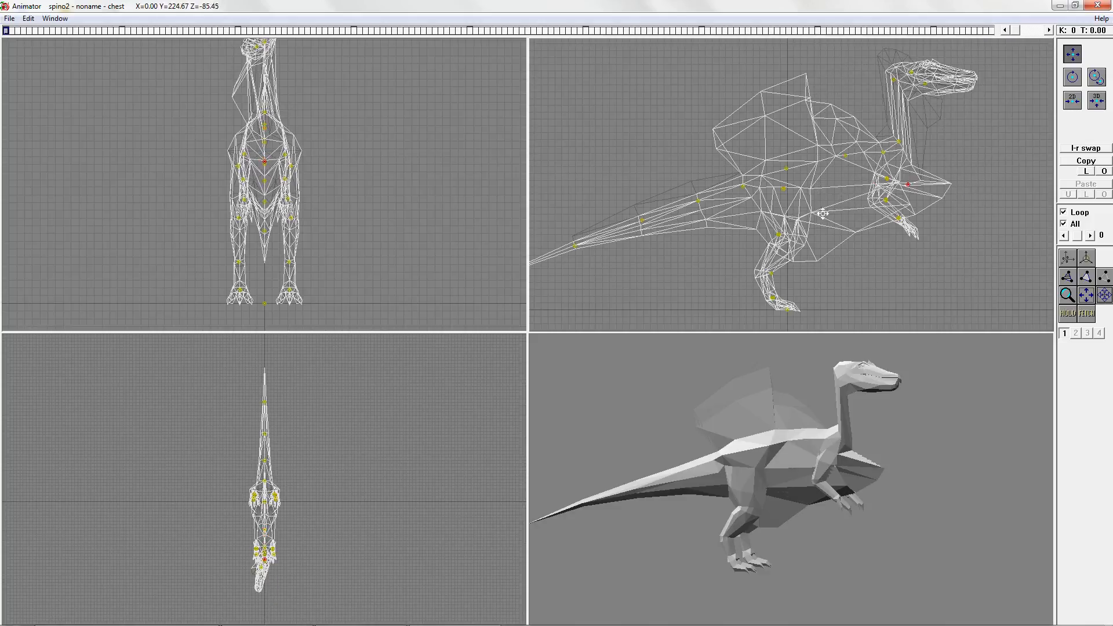
Step: Try to undo the chest bone's move, and clear the track to restore the model's original pose
{"action": "left_click", "coordinate": [28, 18]}
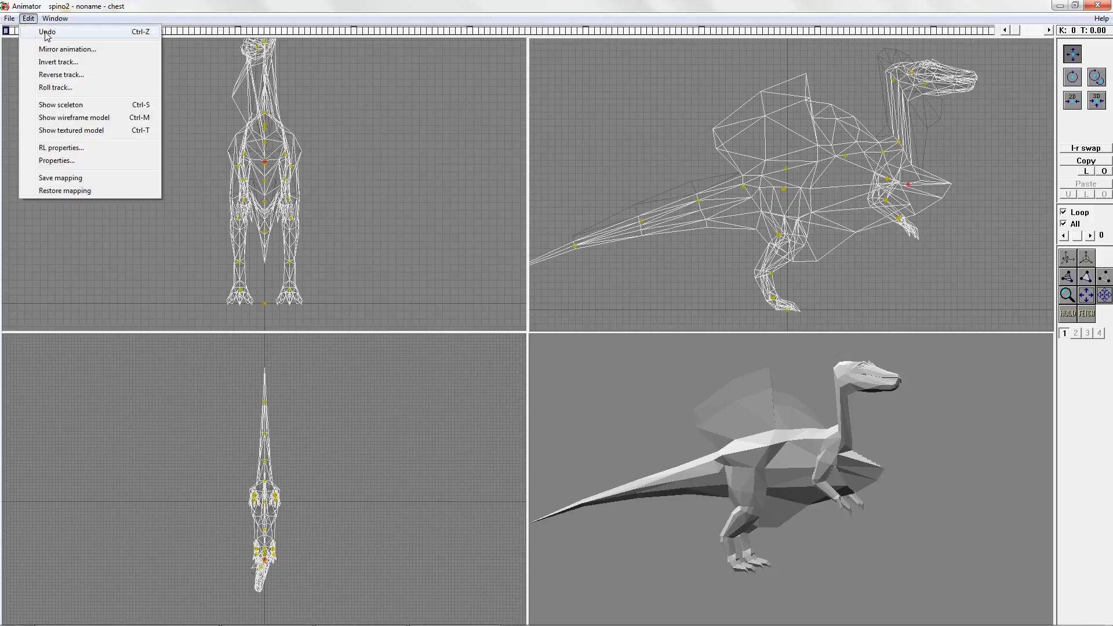
{"action": "left_click", "coordinate": [48, 33]}
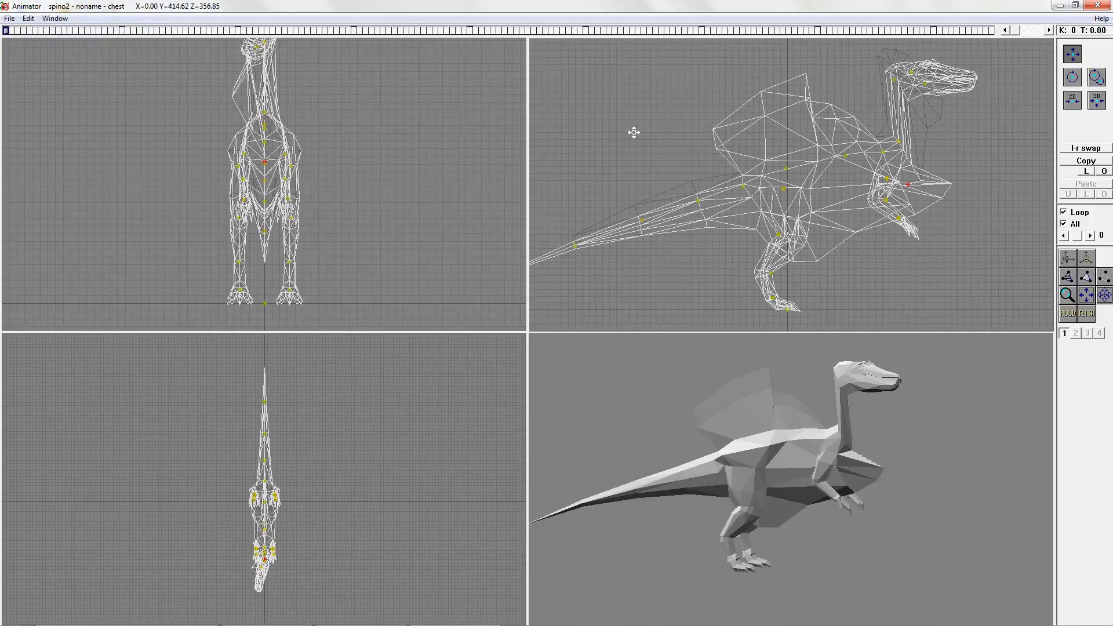
{"action": "left_click", "coordinate": [28, 18]}
{"action": "left_click", "coordinate": [46, 32]}
{"action": "left_click", "coordinate": [10, 18]}
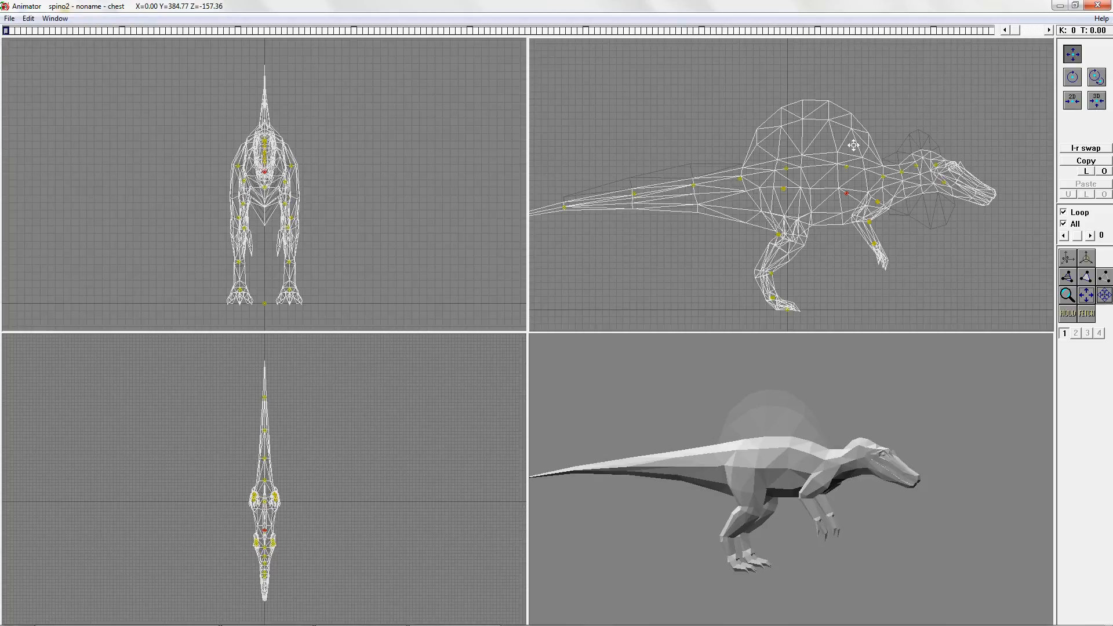
Step: Copy the current pose, rotate the back bone upward, and paste the copied pose back onto the model
{"action": "key", "text": "Up"}
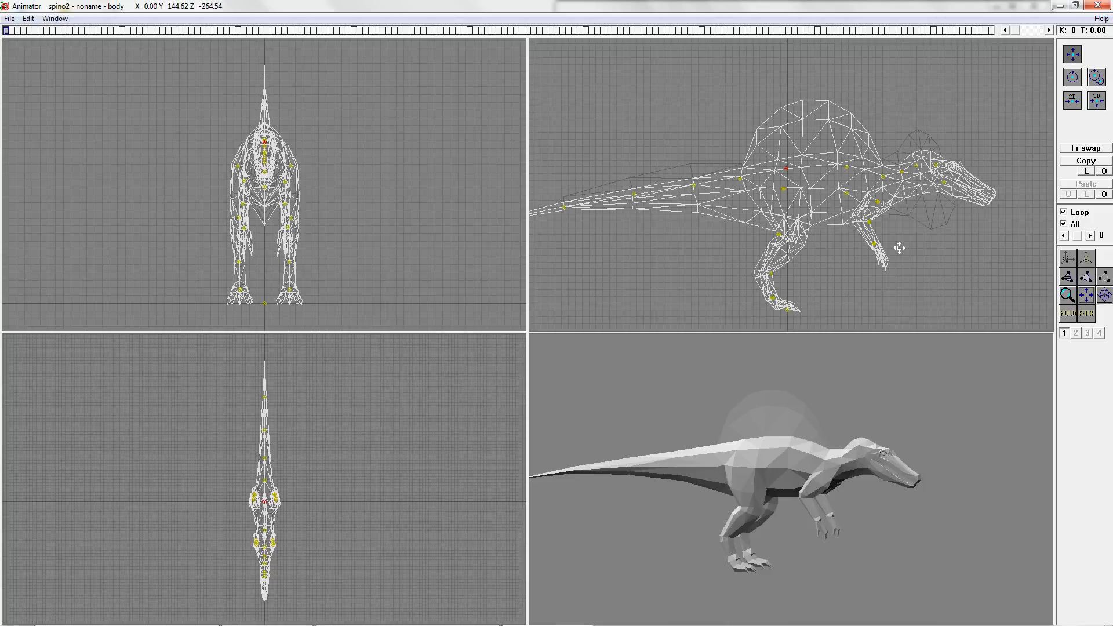
{"action": "left_click", "coordinate": [1080, 163]}
{"action": "left_click", "coordinate": [1073, 77]}
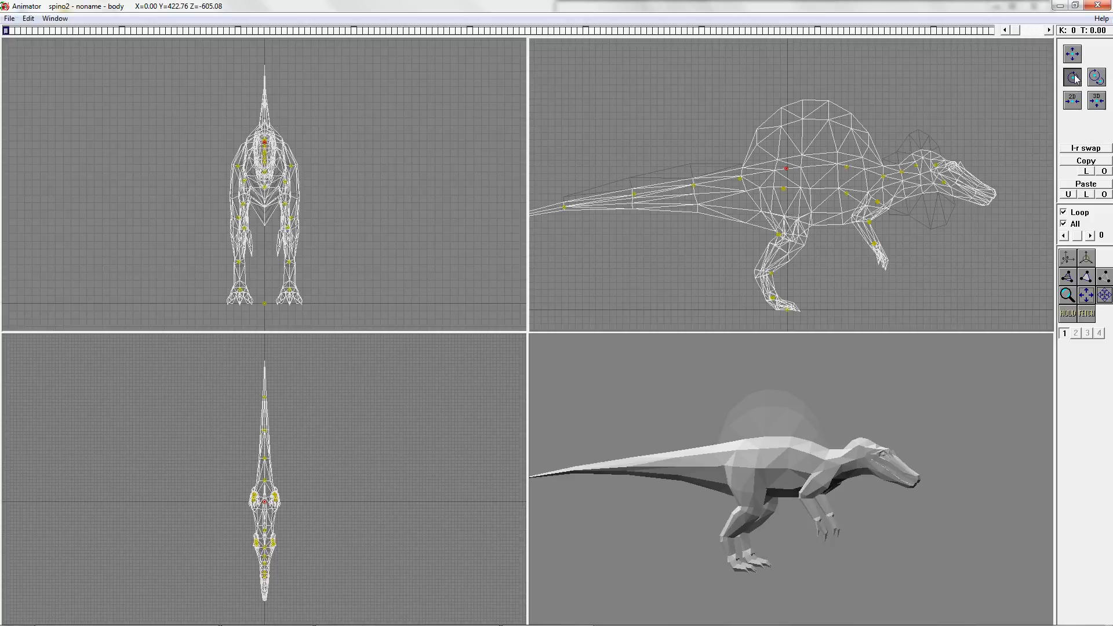
{"action": "left_click_drag", "start_coordinate": [846, 166], "coordinate": [847, 111]}
{"action": "left_click", "coordinate": [1087, 184]}
Step: Rotate the r-leg1 bone forward and copy its pose, including its linked bones, onto the l-leg1 bone
{"action": "mouse_move", "coordinate": [784, 189]}
{"action": "left_mouse_down"}
{"action": "mouse_move", "coordinate": [813, 188]}
{"action": "mouse_move", "coordinate": [801, 188]}
{"action": "left_mouse_up"}
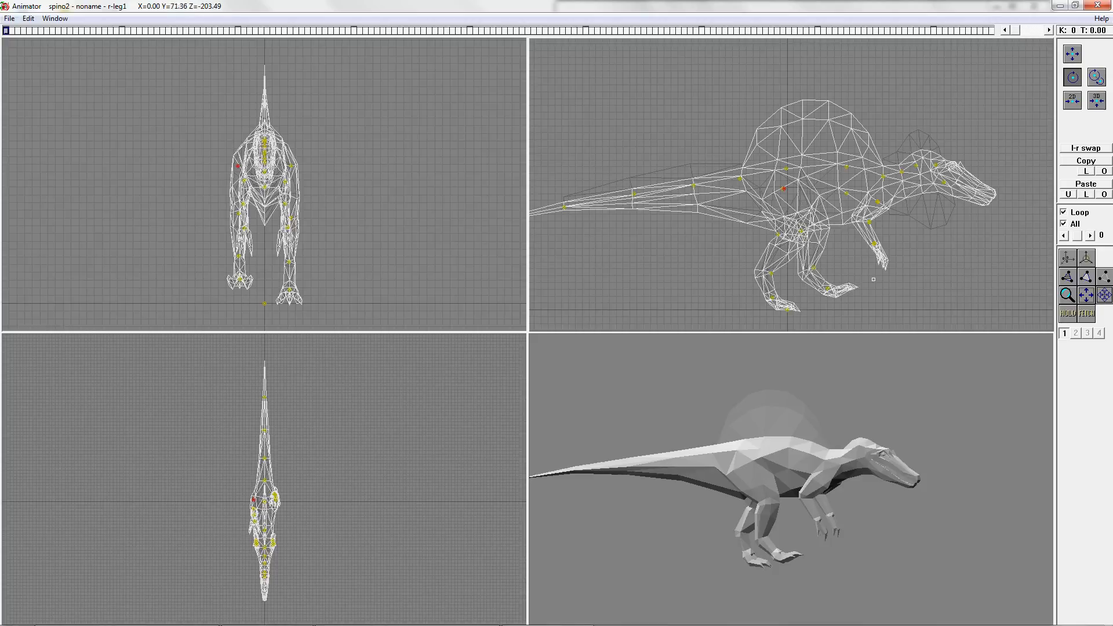
{"action": "left_click", "coordinate": [1087, 172]}
{"action": "left_click", "coordinate": [291, 166]}
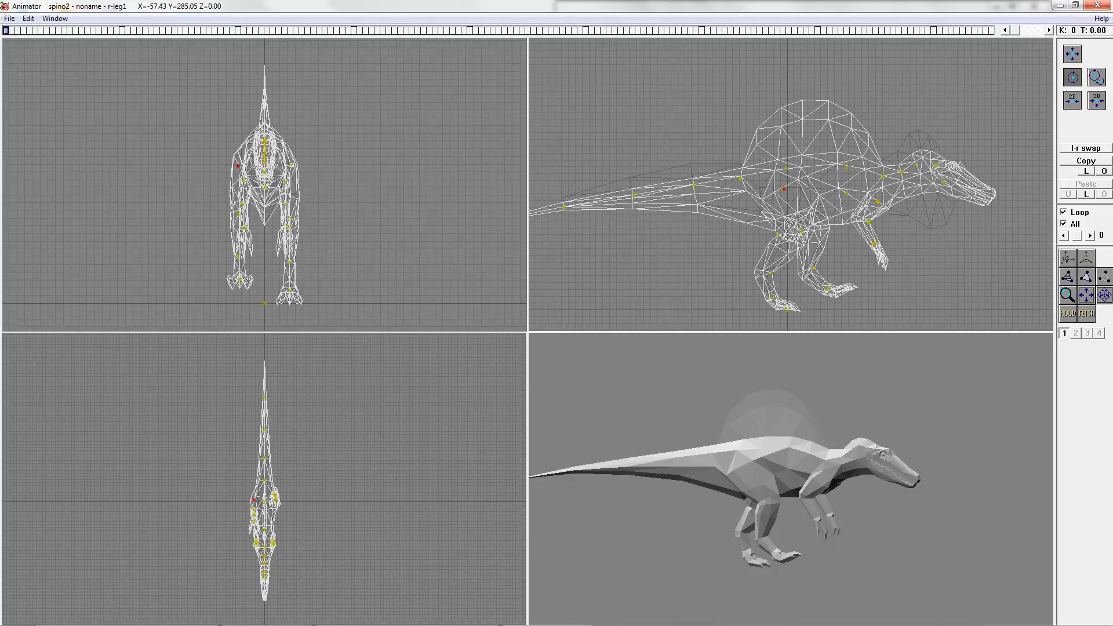
{"action": "left_click", "coordinate": [1087, 195]}
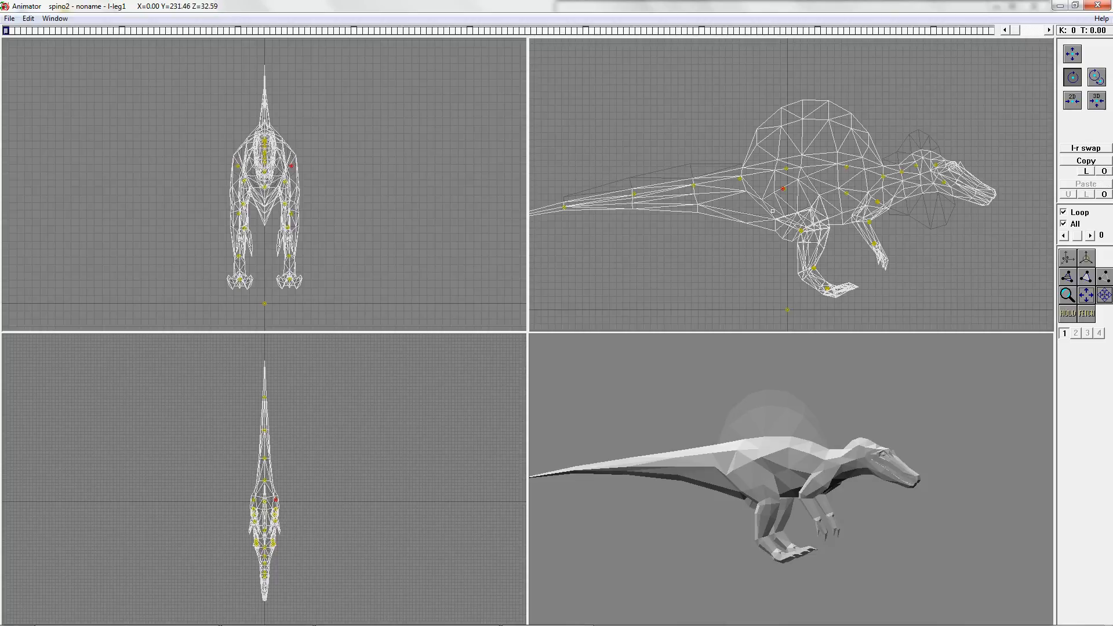
Step: Rotate the left leg backward, bend it at l-leg2, and copy only the l-leg1 bone's pose onto r-leg1
{"action": "mouse_move", "coordinate": [773, 211]}
{"action": "left_mouse_down"}
{"action": "mouse_move", "coordinate": [755, 225]}
{"action": "mouse_move", "coordinate": [764, 228]}
{"action": "left_mouse_up"}
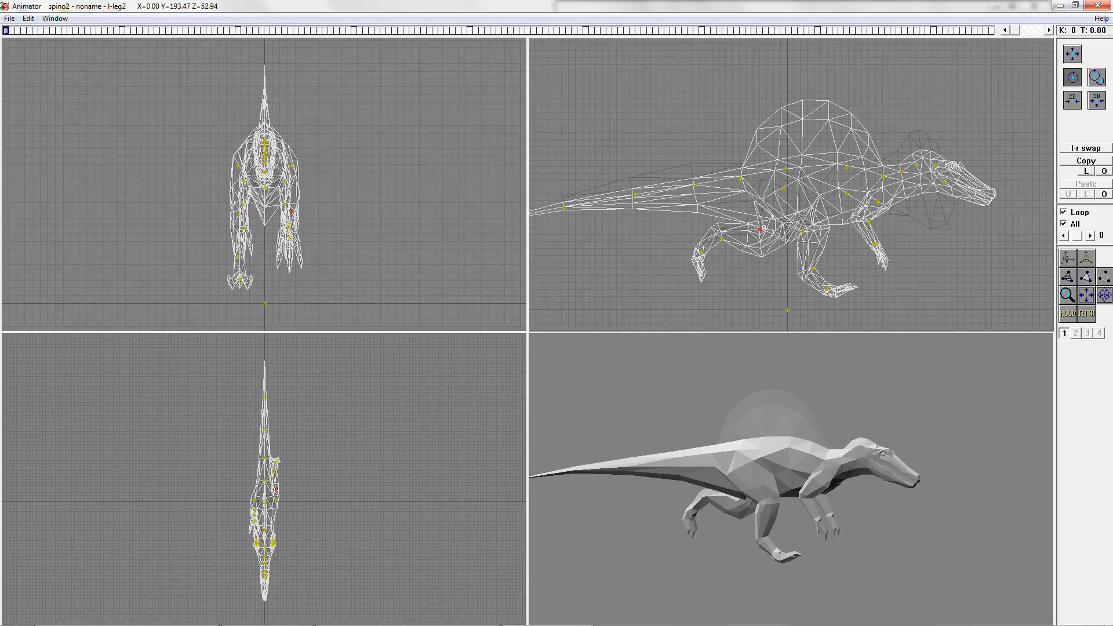
{"action": "left_click", "coordinate": [784, 188]}
{"action": "left_click", "coordinate": [291, 166]}
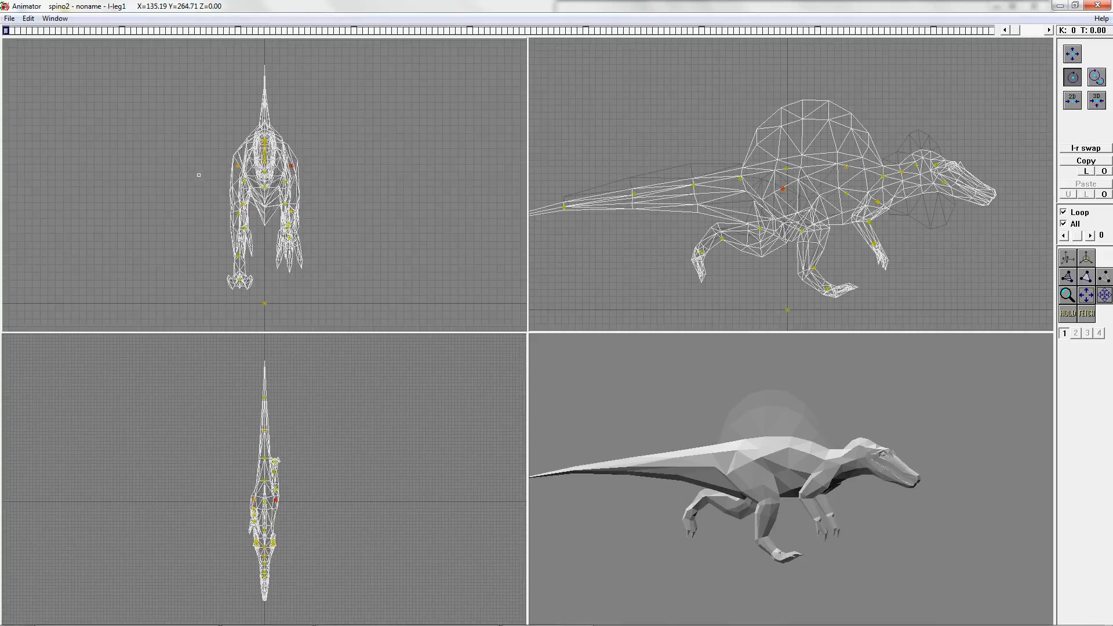
{"action": "left_click", "coordinate": [238, 166]}
{"action": "left_click", "coordinate": [1088, 184]}
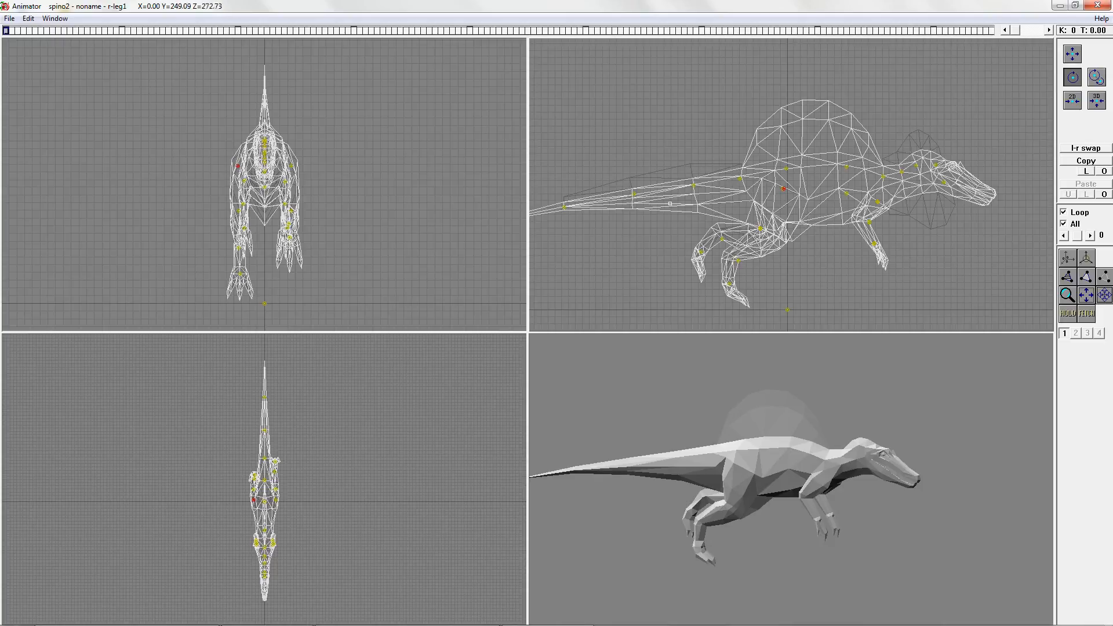
Step: Swap the left and right leg poses back and forth several times with r-leg1 selected
{"action": "left_click", "coordinate": [236, 166]}
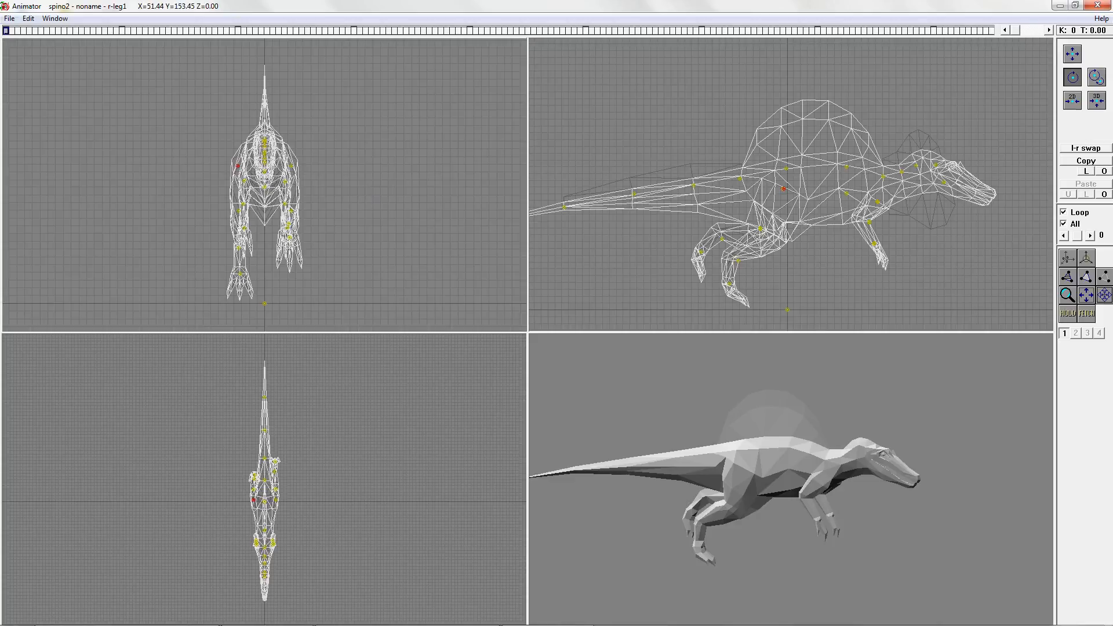
{"action": "left_click", "coordinate": [1081, 151]}
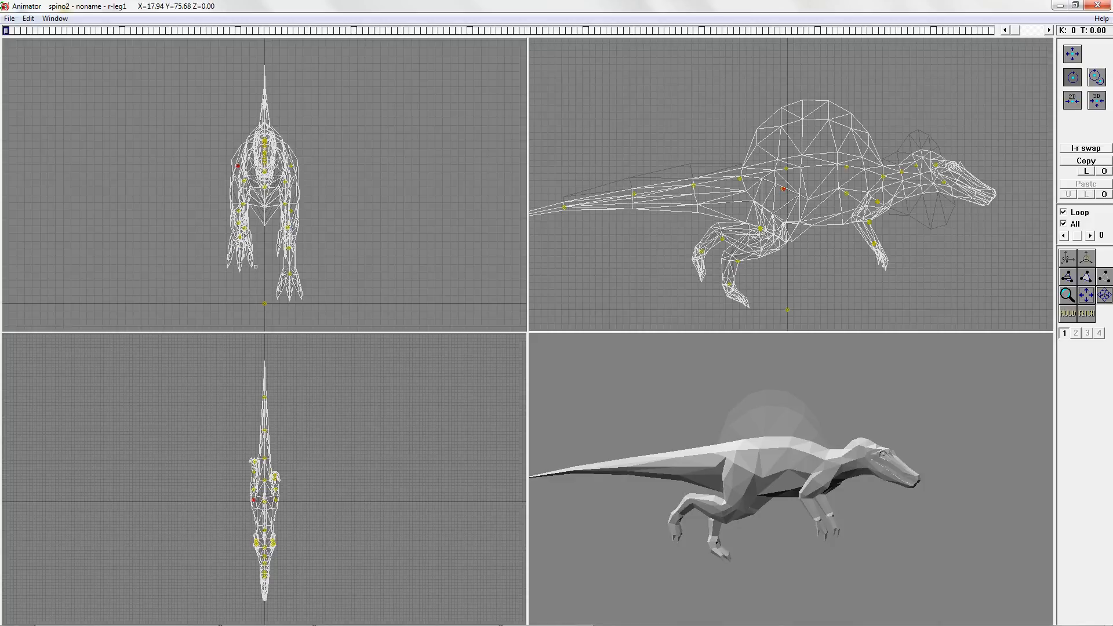
{"action": "left_click", "coordinate": [1087, 150]}
{"action": "left_click", "coordinate": [1087, 150]}
{"action": "left_click", "coordinate": [1084, 149]}
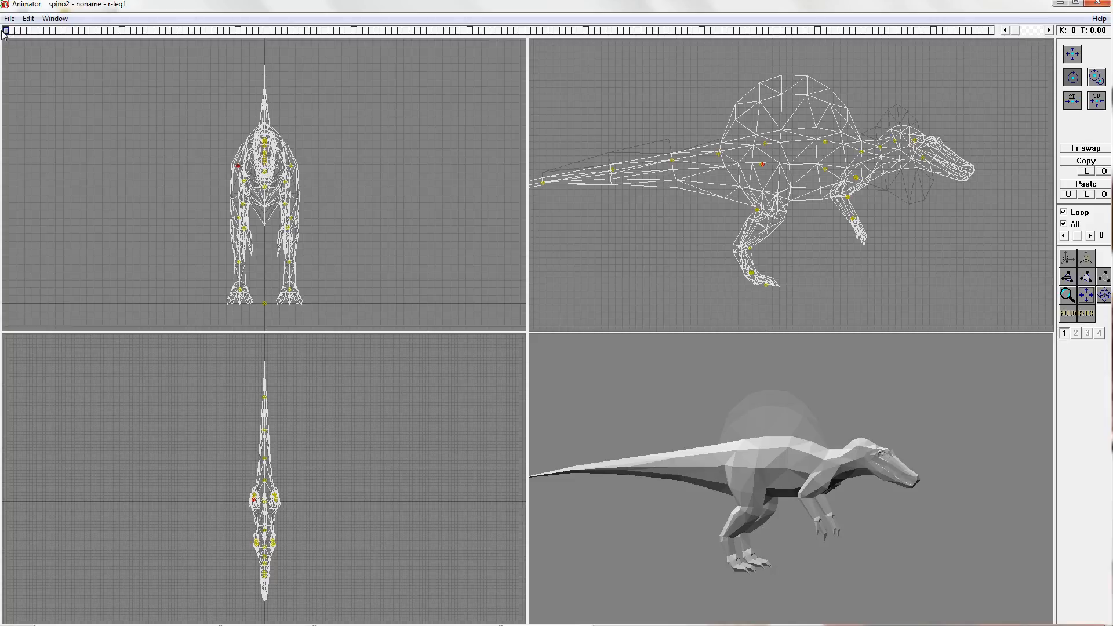
Step: Extend the track with a world key at key 5 and rotate r-leg1 forward and l-leg1 backward to about X -48 there
{"action": "left_click", "coordinate": [35, 33]}
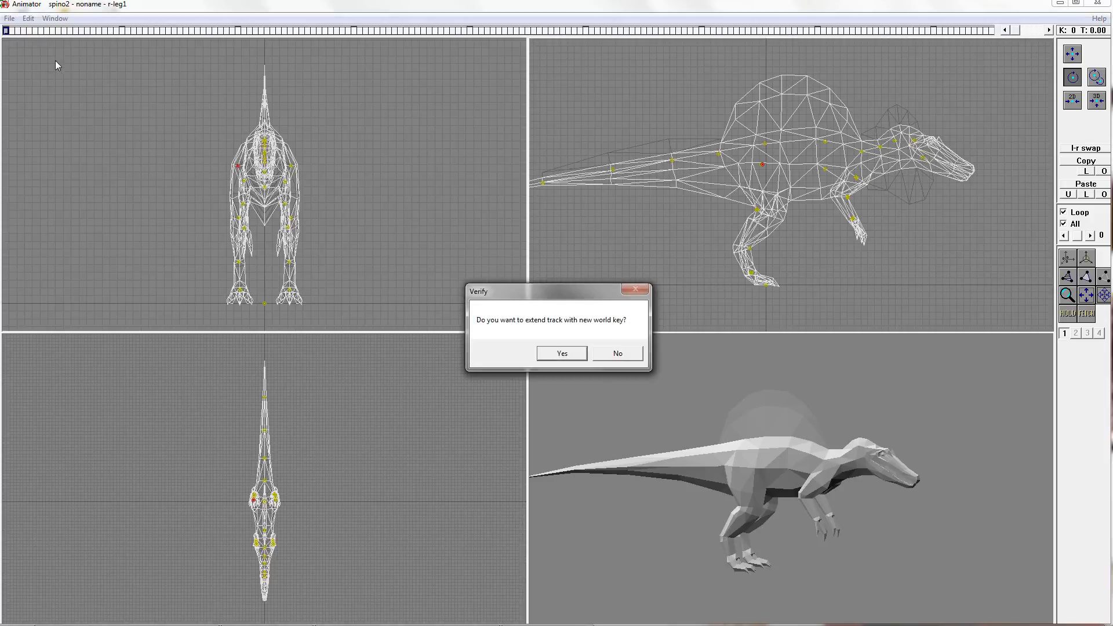
{"action": "left_click", "coordinate": [562, 354]}
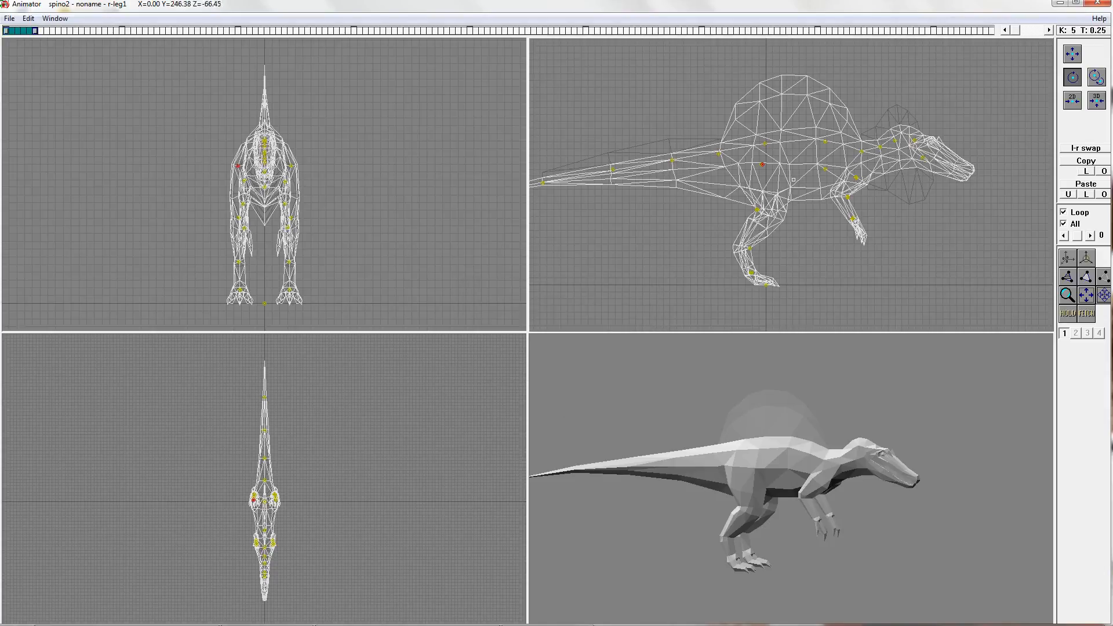
{"action": "left_click_drag", "start_coordinate": [764, 165], "coordinate": [708, 166]}
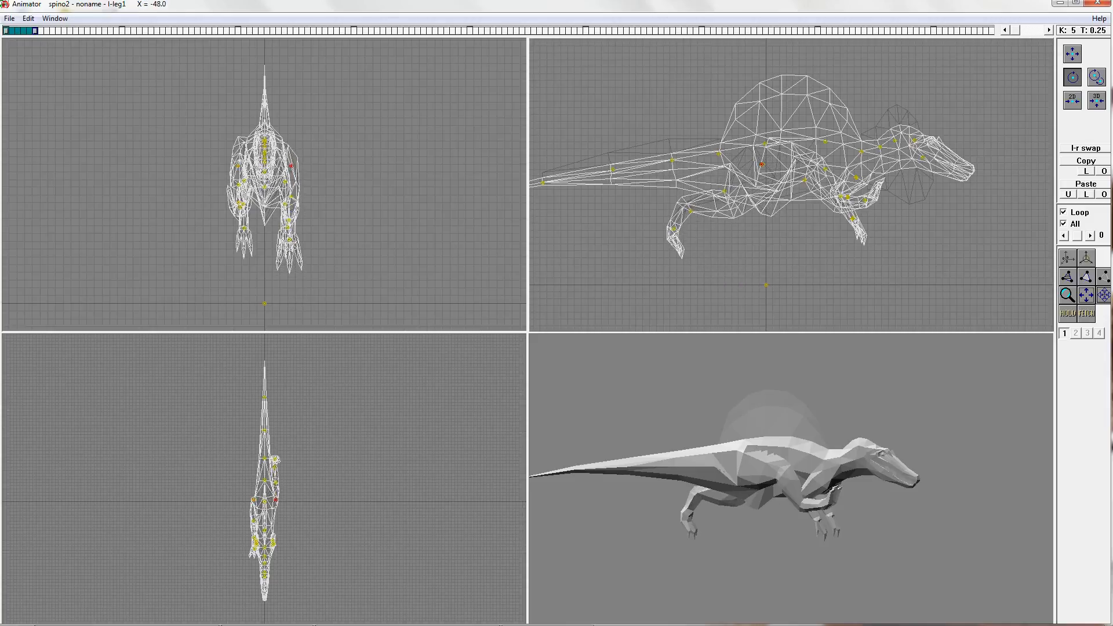
Step: Step through the in-between keys, rotate the l-leg2 bone backward at key 2, and check the pose at key 5
{"action": "left_click", "coordinate": [8, 30]}
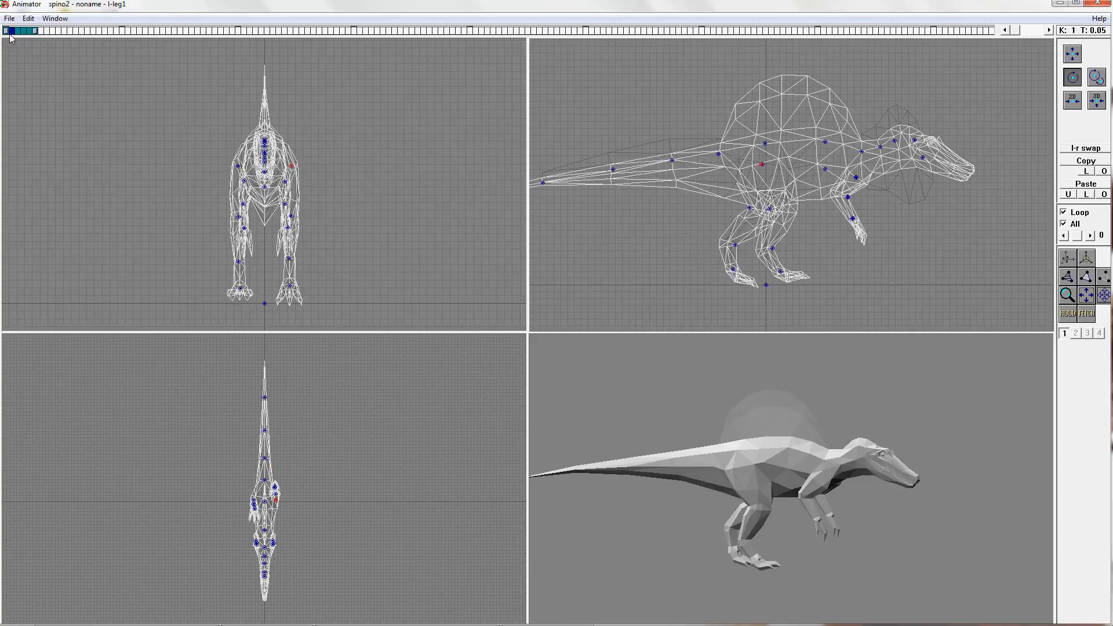
{"action": "left_click", "coordinate": [15, 31]}
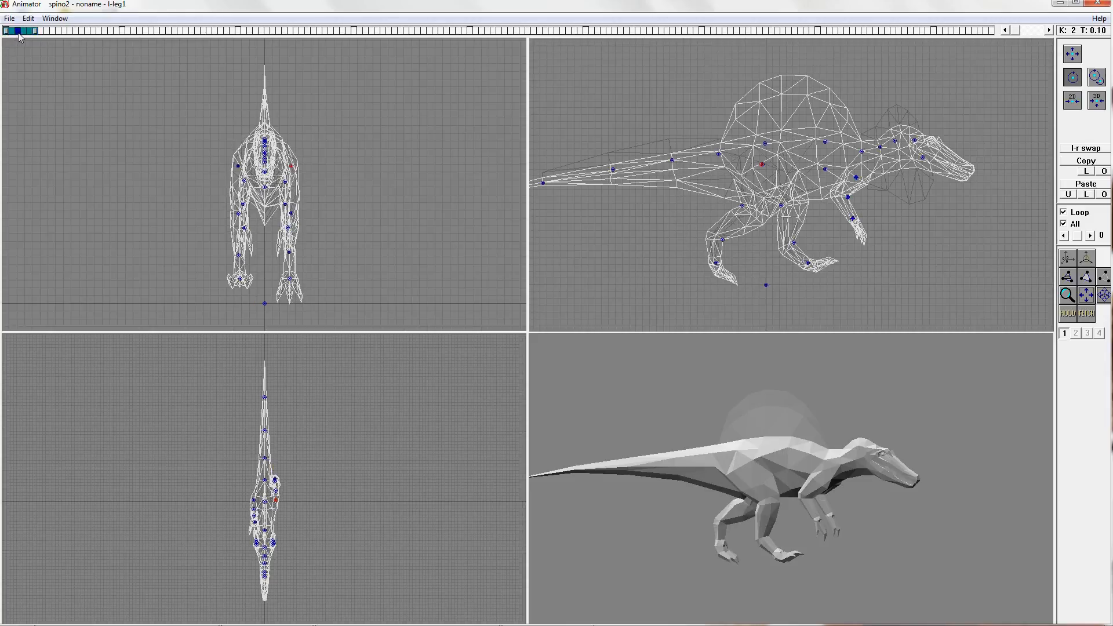
{"action": "left_click", "coordinate": [22, 30]}
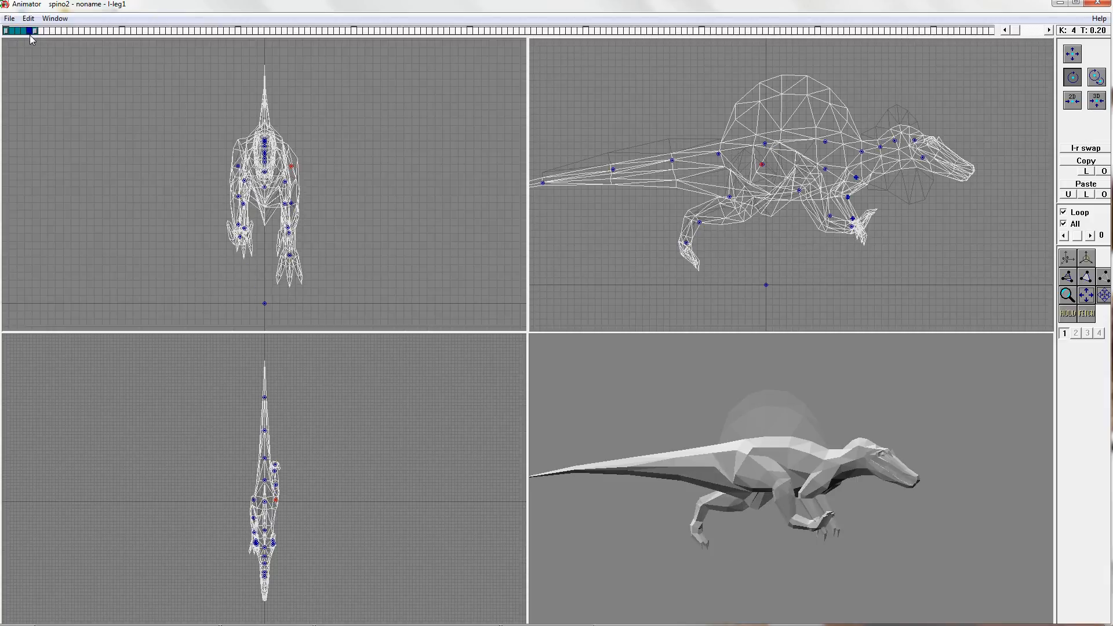
{"action": "mouse_move", "coordinate": [25, 33]}
{"action": "left_mouse_down"}
{"action": "mouse_move", "coordinate": [4, 33]}
{"action": "mouse_move", "coordinate": [35, 32]}
{"action": "mouse_move", "coordinate": [20, 31]}
{"action": "left_mouse_up"}
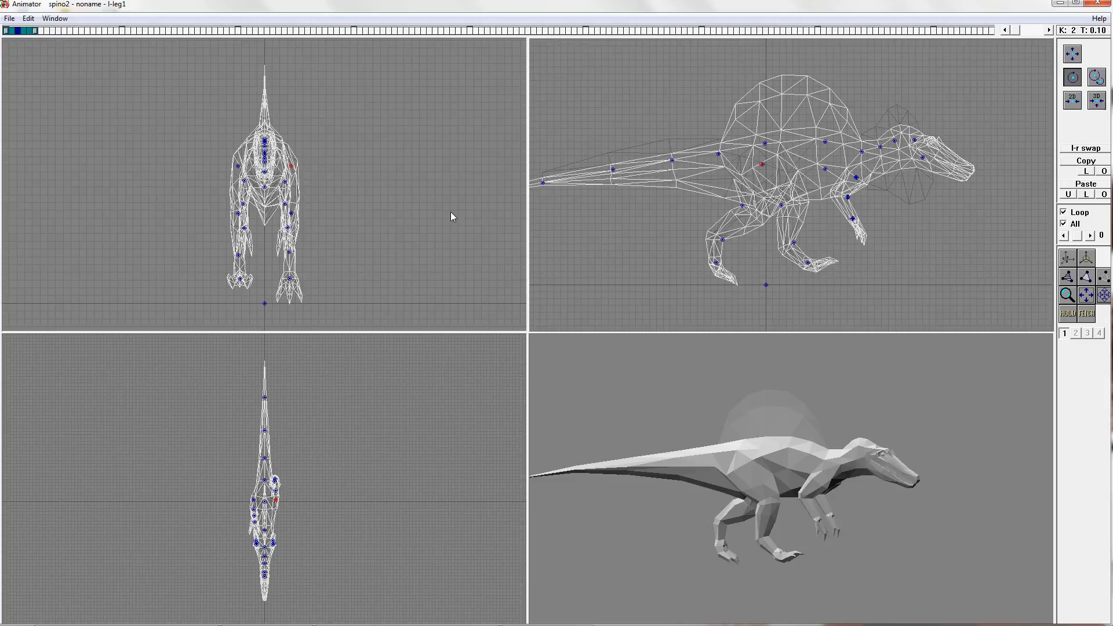
{"action": "left_click_drag", "start_coordinate": [742, 206], "coordinate": [704, 201]}
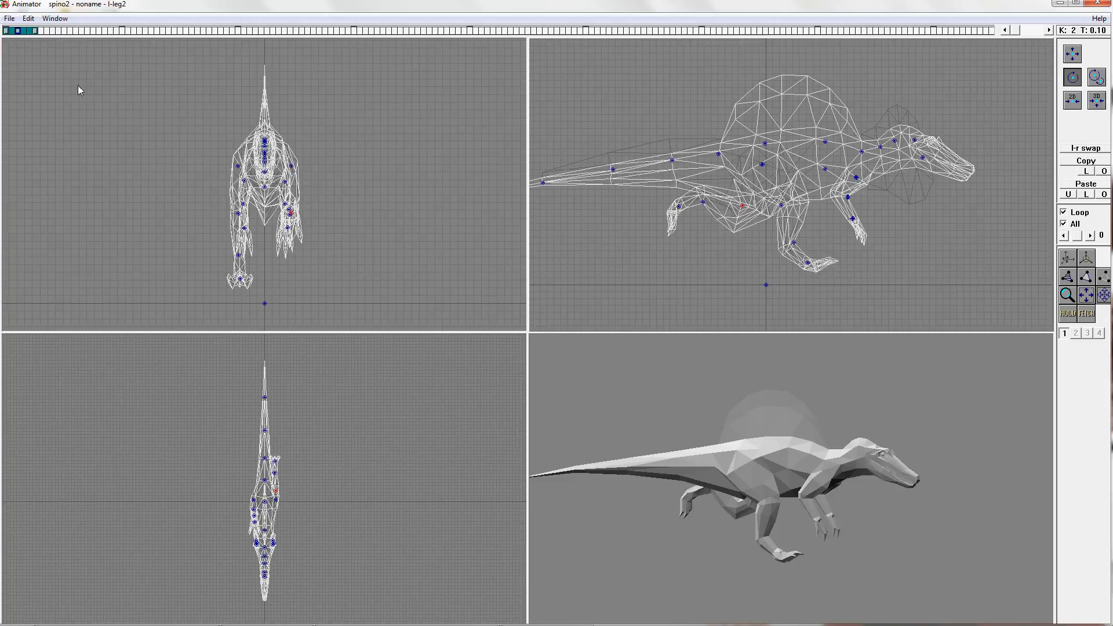
{"action": "left_click", "coordinate": [35, 31]}
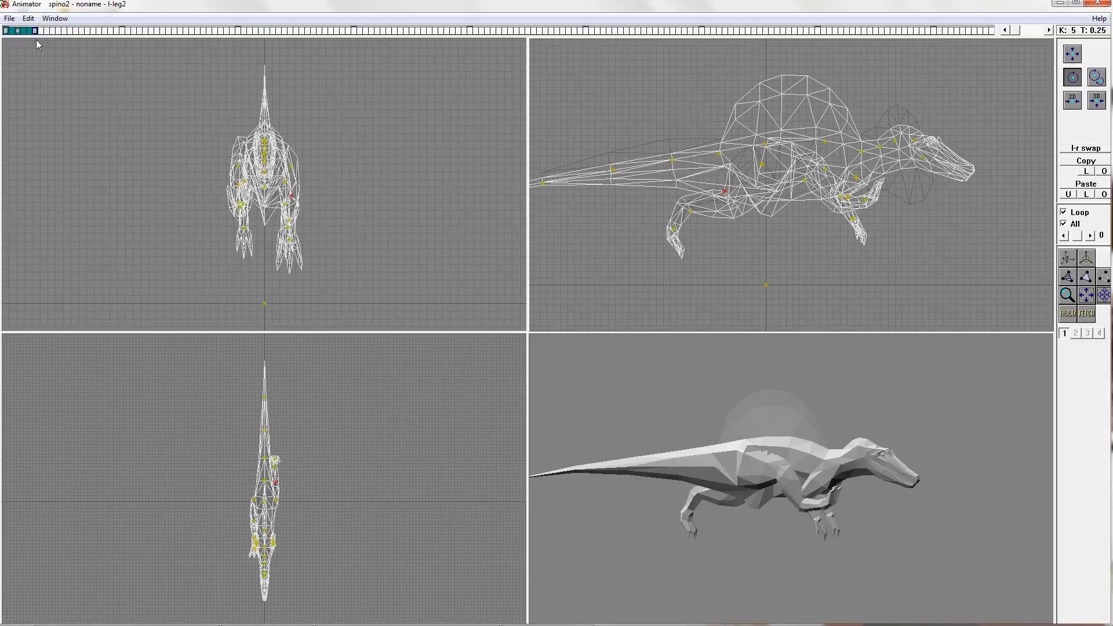
Step: Copy the key 0 pose onto a new world key at key 12, and play the looping animation briefly
{"action": "left_click", "coordinate": [7, 31]}
{"action": "left_click", "coordinate": [1086, 163]}
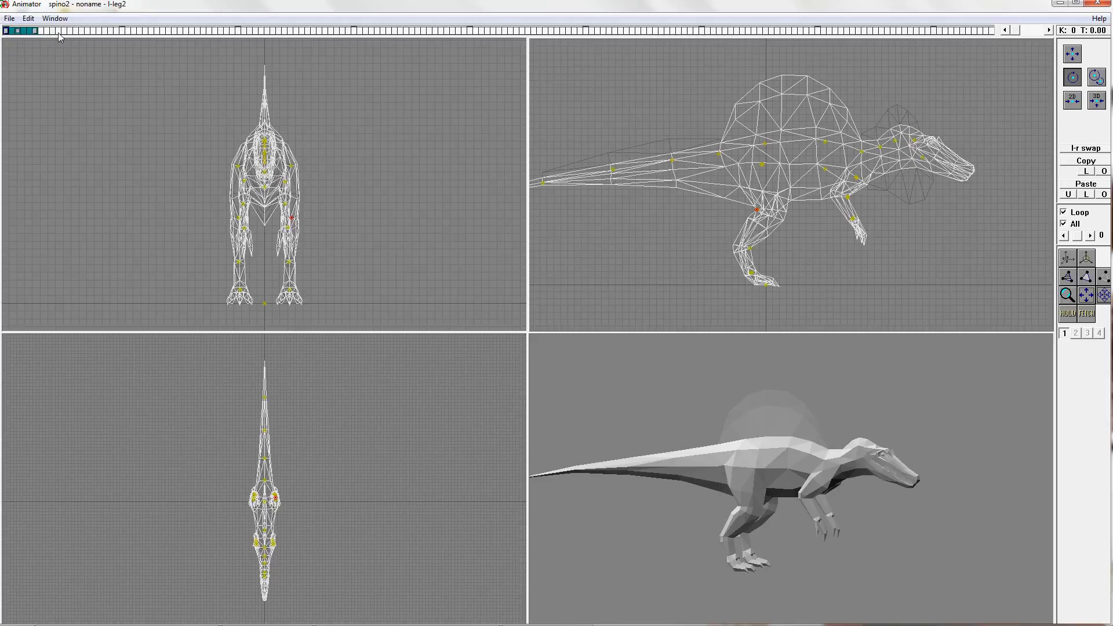
{"action": "left_click", "coordinate": [76, 31]}
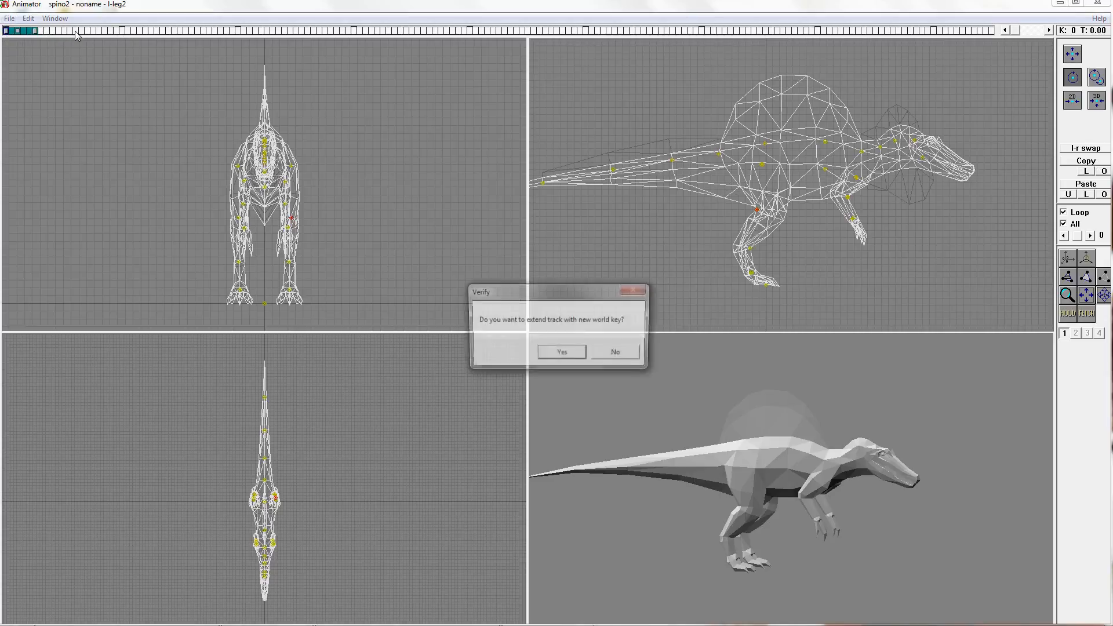
{"action": "left_click", "coordinate": [562, 351]}
{"action": "left_click", "coordinate": [1099, 184]}
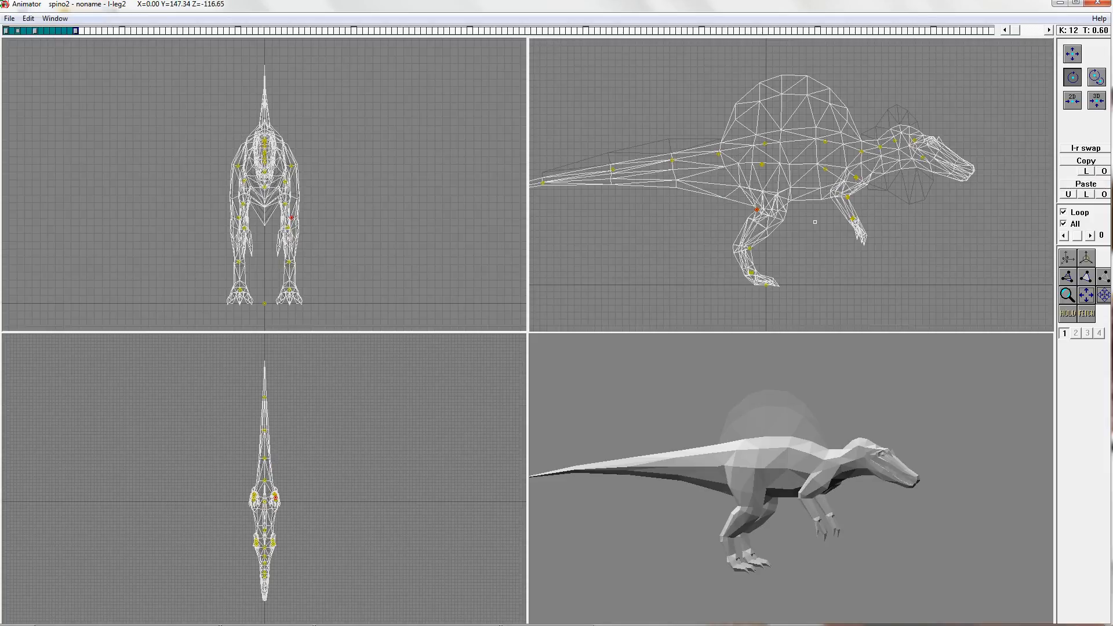
{"action": "key", "text": "space"}
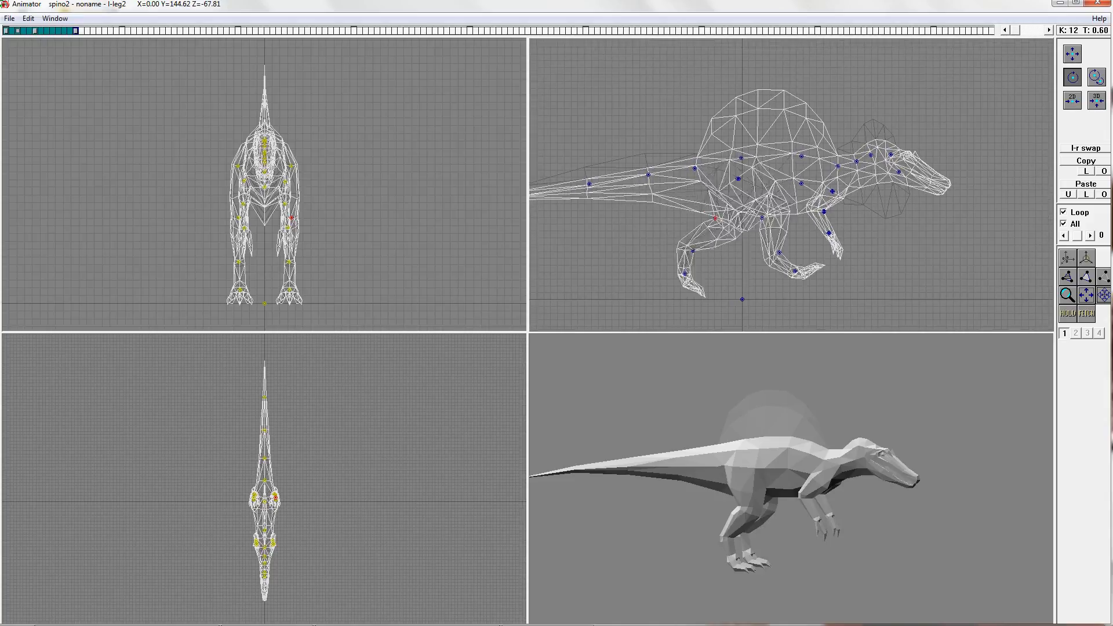
{"action": "key", "text": "space"}
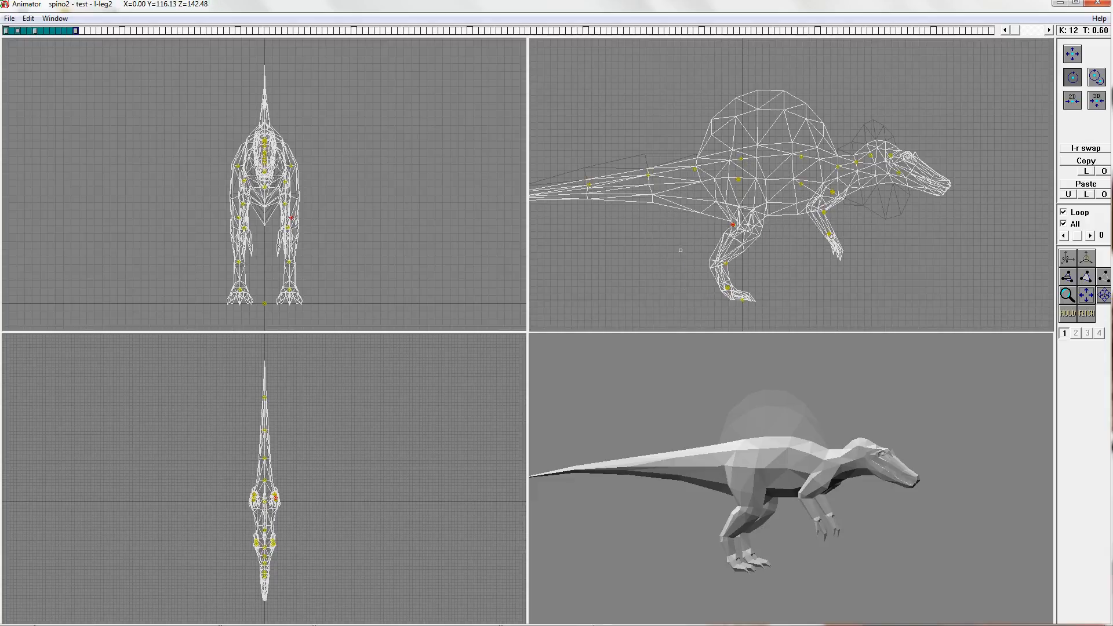
Step: Clear the track to remove all of the test animation's keys, and look over the available editing commands
{"action": "left_click", "coordinate": [9, 17]}
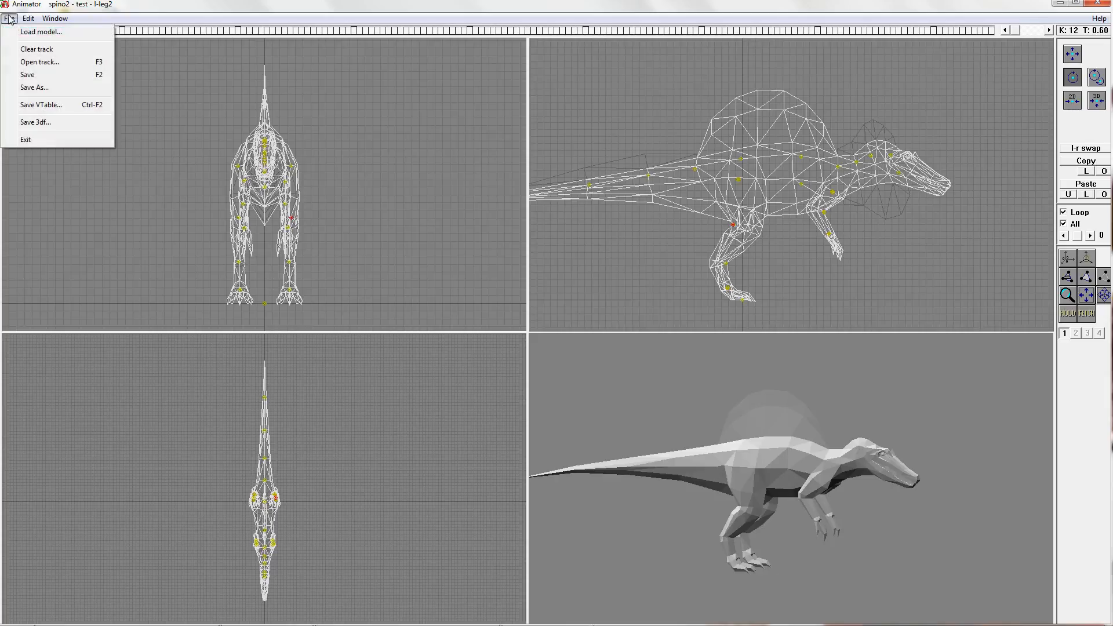
{"action": "left_click", "coordinate": [29, 51]}
{"action": "left_click", "coordinate": [27, 18]}
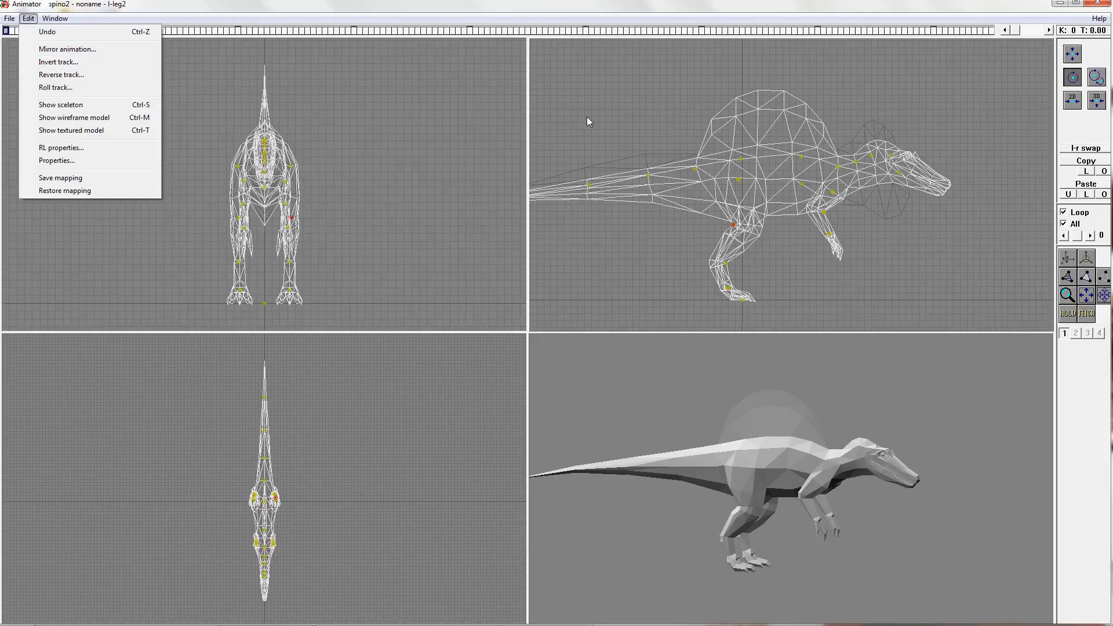
{"action": "left_click", "coordinate": [611, 126]}
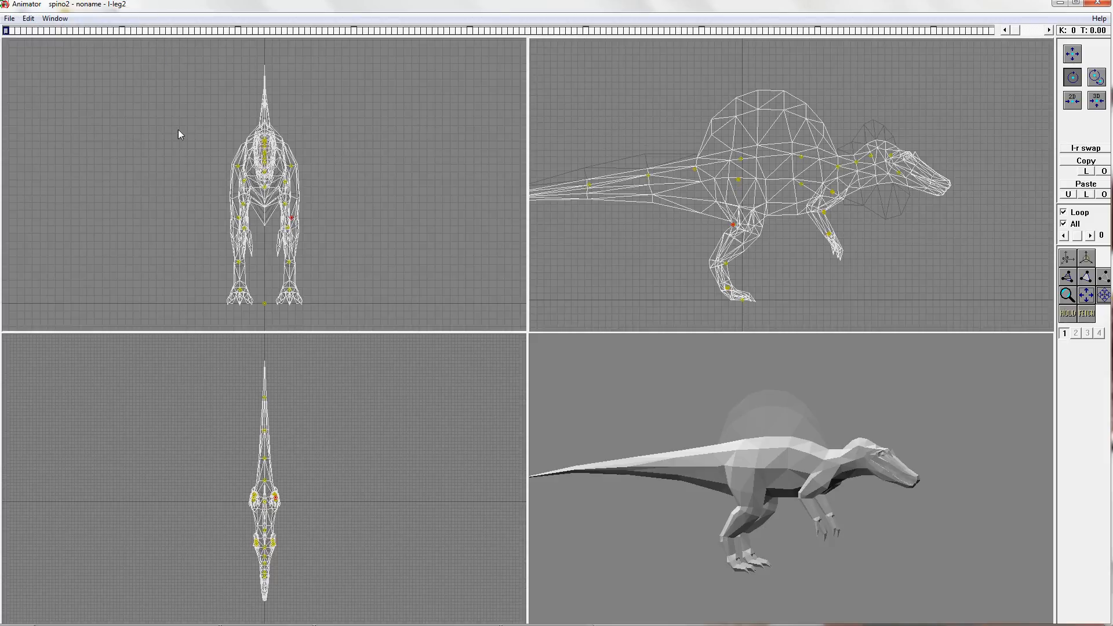
Step: Rotate the body bone horizontally so the body turns away from the legs' direction, and mirror the animation
{"action": "left_click_drag", "start_coordinate": [741, 158], "coordinate": [741, 159]}
{"action": "mouse_move", "coordinate": [741, 158]}
{"action": "right_mouse_down"}
{"action": "mouse_move", "coordinate": [728, 158]}
{"action": "mouse_move", "coordinate": [843, 159]}
{"action": "mouse_move", "coordinate": [686, 158]}
{"action": "mouse_move", "coordinate": [825, 159]}
{"action": "mouse_move", "coordinate": [718, 159]}
{"action": "mouse_move", "coordinate": [732, 159]}
{"action": "right_mouse_up"}
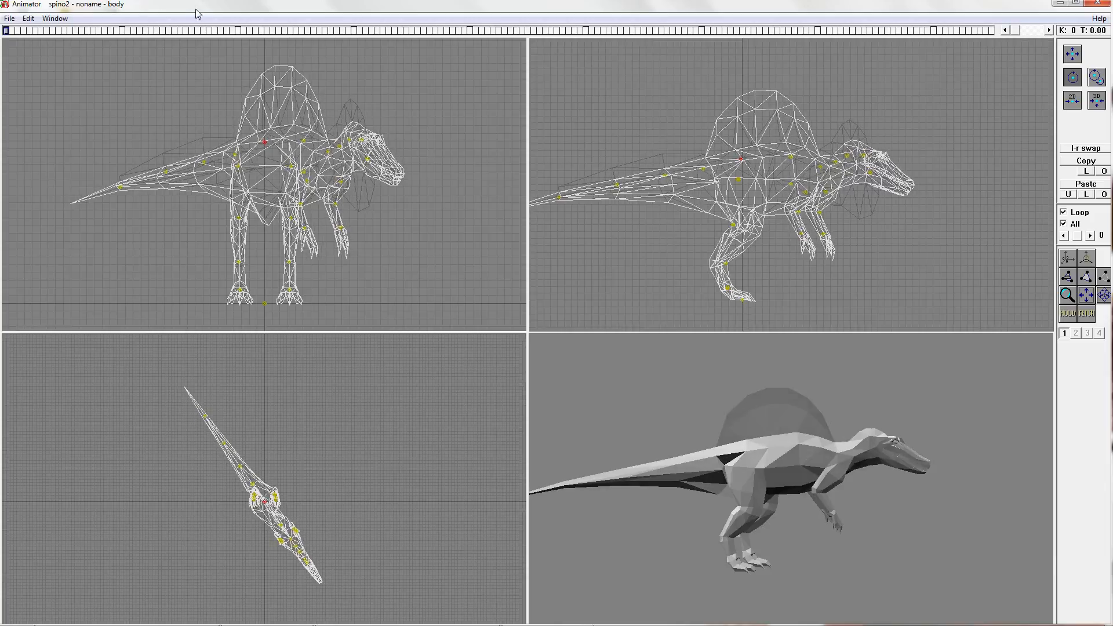
{"action": "left_click", "coordinate": [27, 18]}
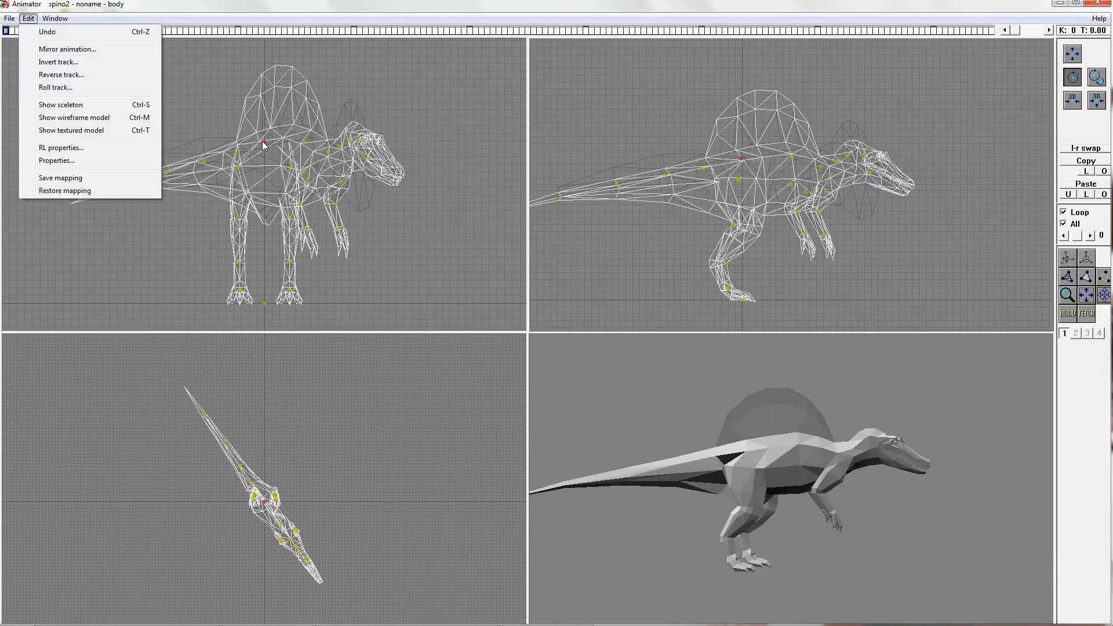
{"action": "left_click", "coordinate": [92, 51]}
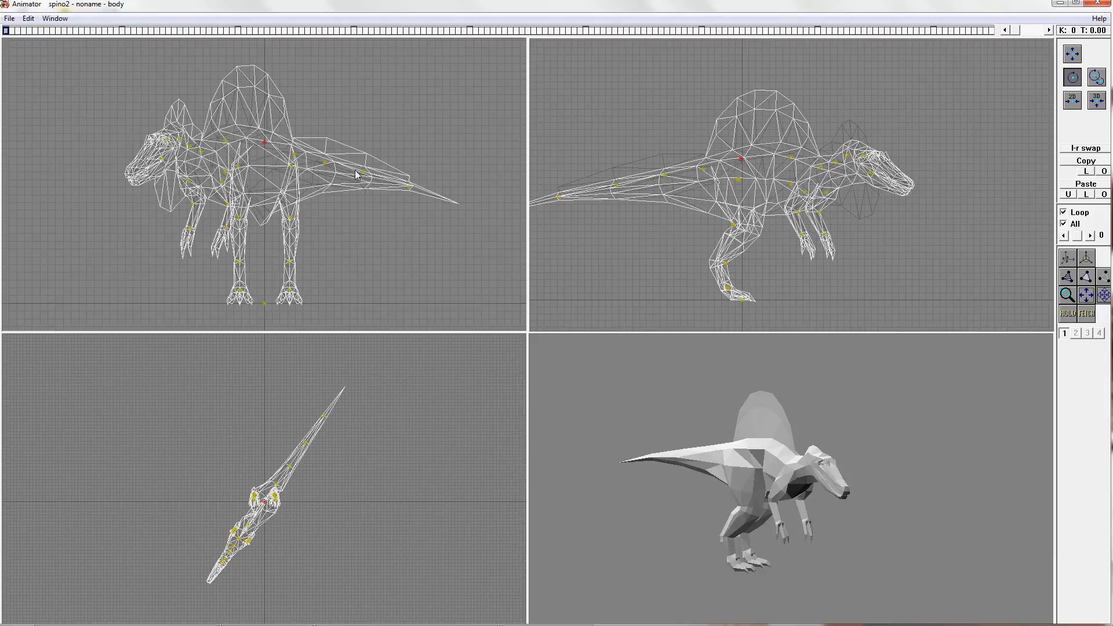
Step: Clear the track to discard the mirrored body rotation and return the model to its default pose
{"action": "left_click", "coordinate": [9, 18]}
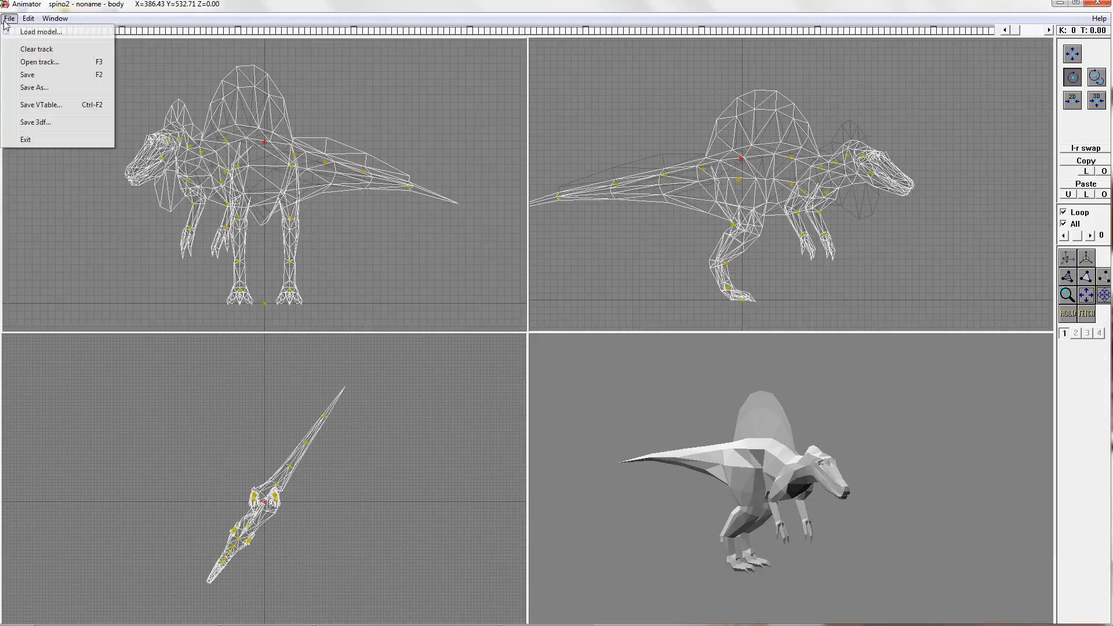
{"action": "left_click", "coordinate": [26, 48]}
{"action": "left_click", "coordinate": [28, 18]}
{"action": "left_click", "coordinate": [85, 51]}
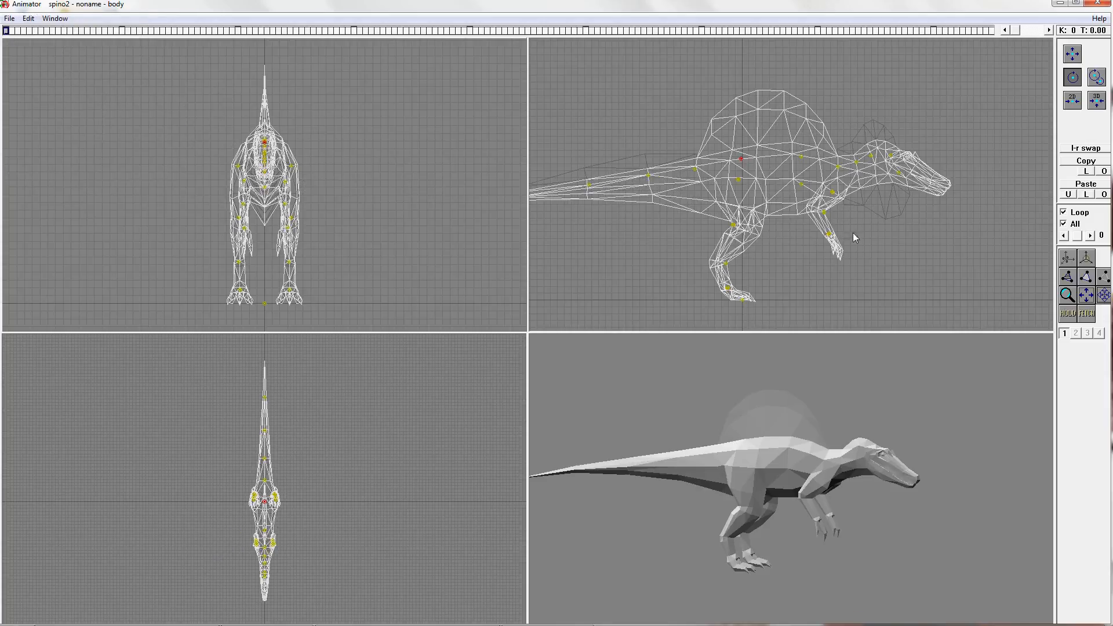
Step: Rotate the body bone in the side view so the head tilts upward, and invert the track
{"action": "left_click", "coordinate": [763, 175]}
{"action": "left_click_drag", "start_coordinate": [763, 175], "coordinate": [789, 175]}
{"action": "key", "text": "Tab"}
{"action": "key", "text": "Tab"}
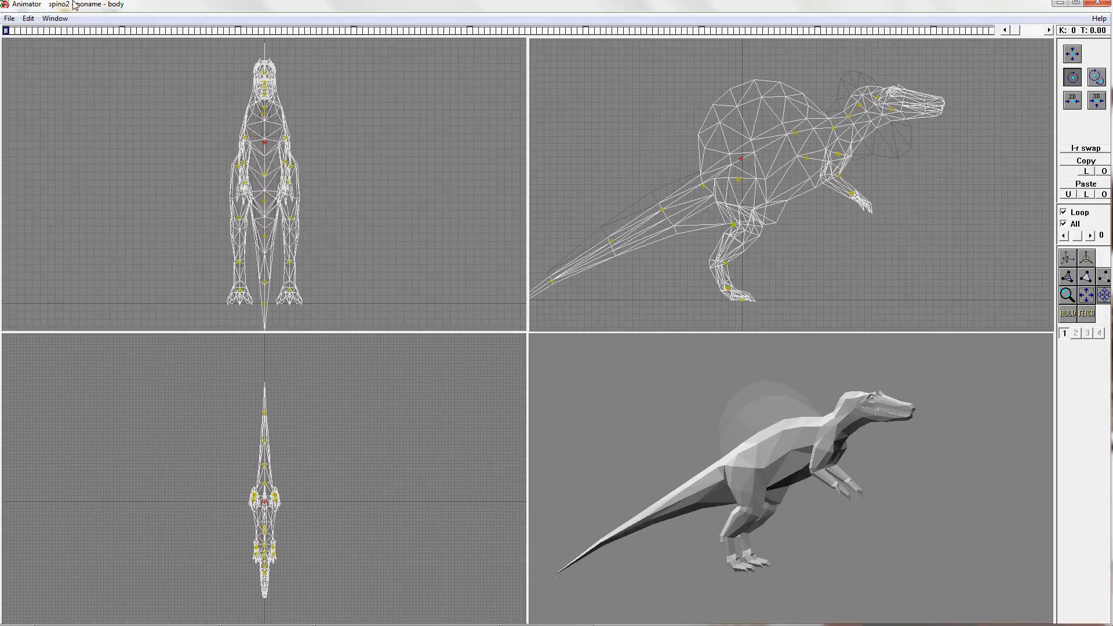
{"action": "left_click", "coordinate": [27, 18]}
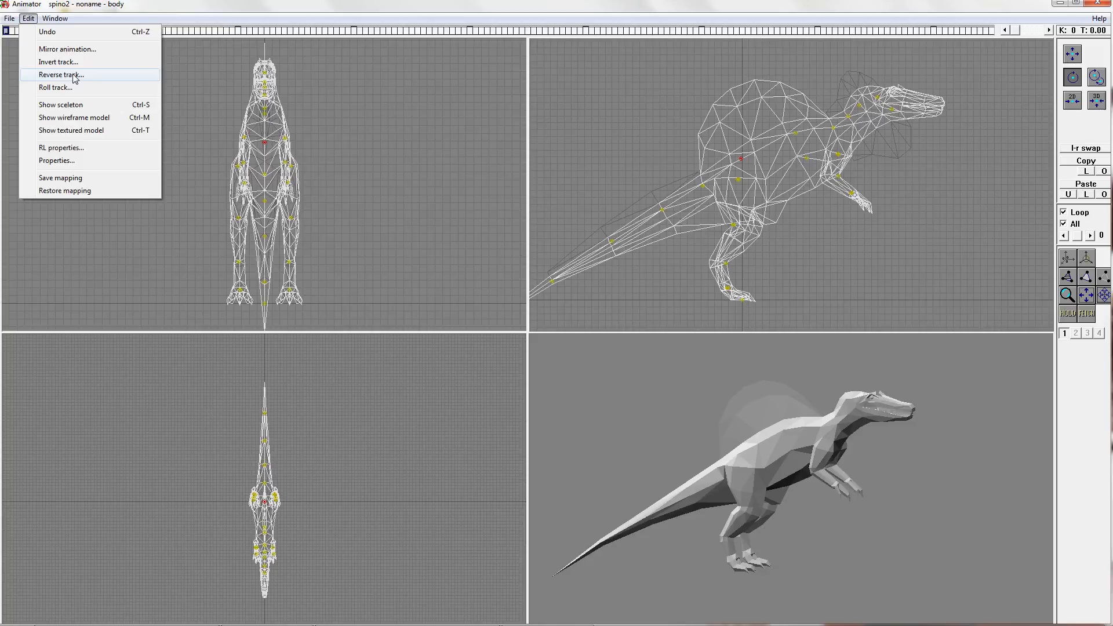
{"action": "left_click", "coordinate": [61, 75]}
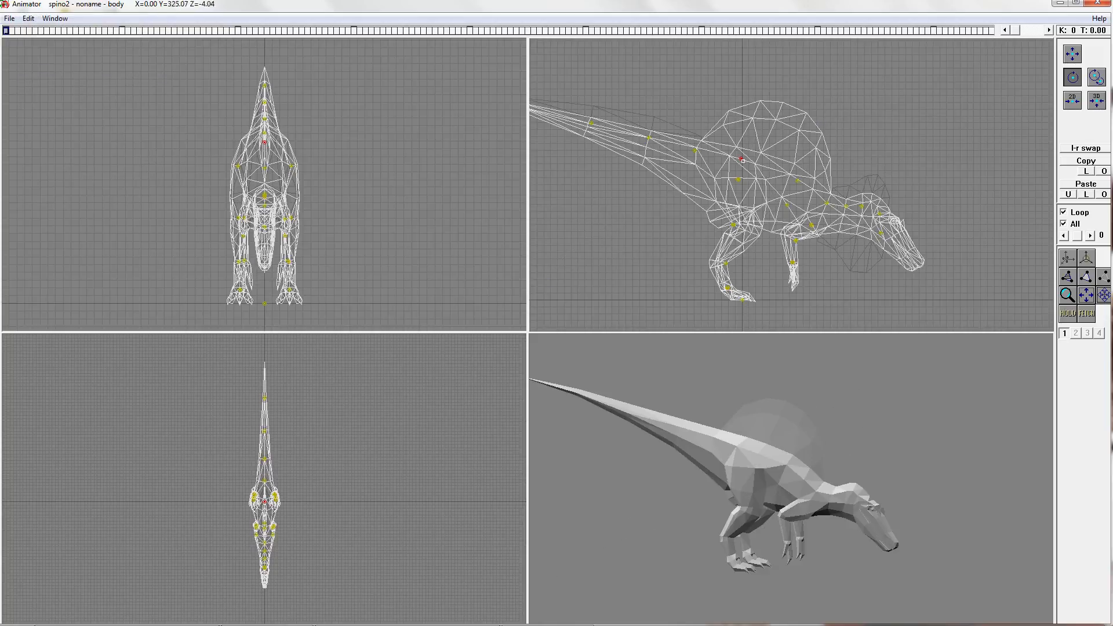
Step: Clear the track again and extend it with a new world key at key 8
{"action": "left_click", "coordinate": [10, 18]}
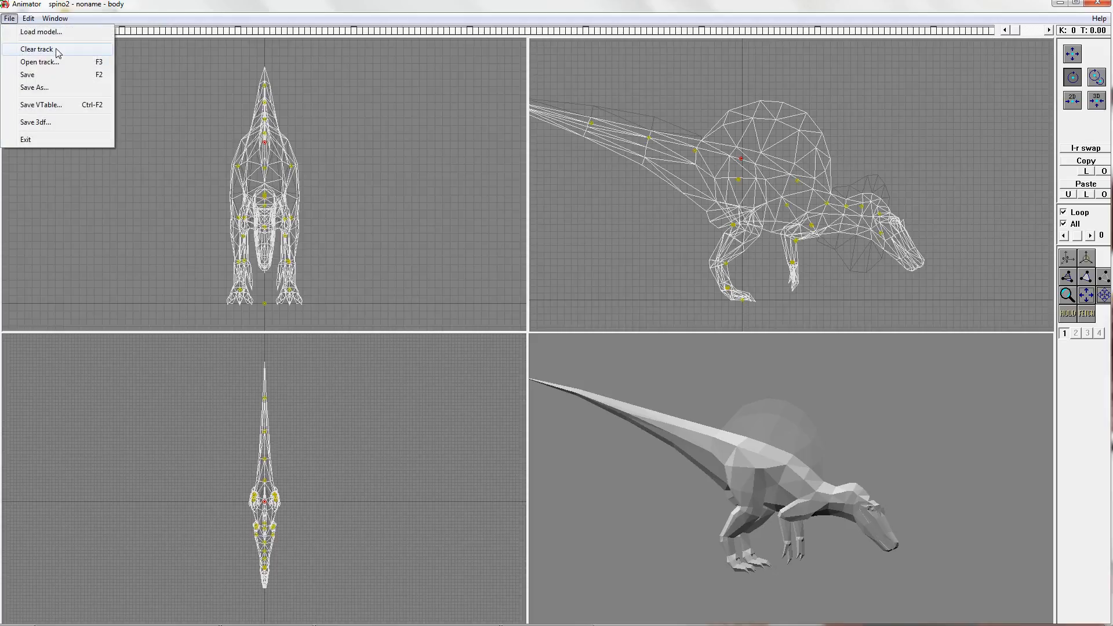
{"action": "left_click", "coordinate": [23, 53]}
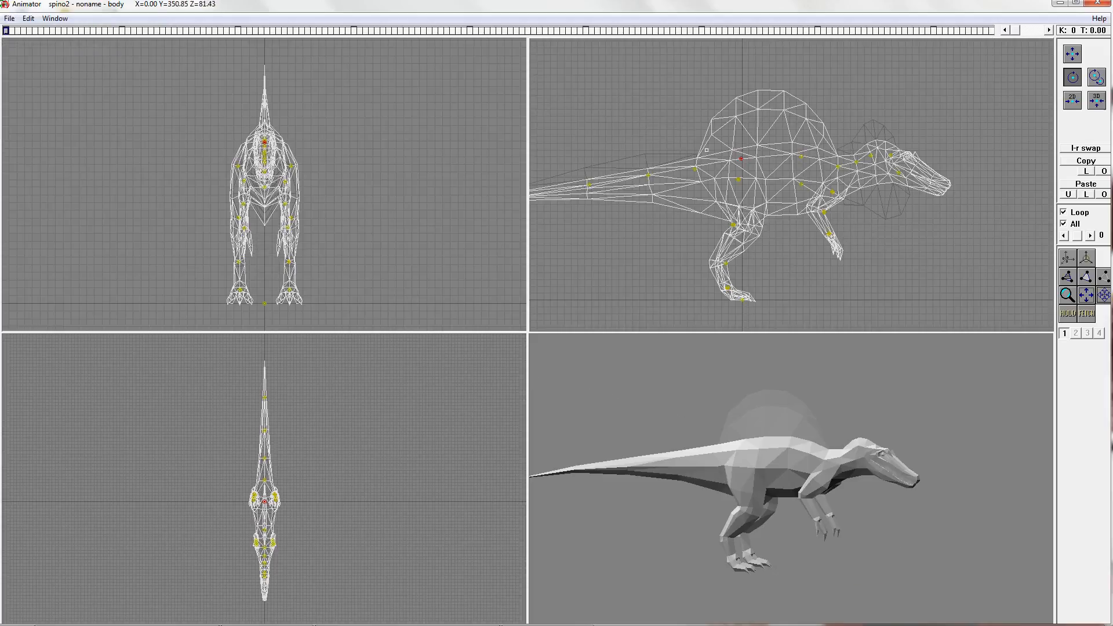
{"action": "left_click", "coordinate": [53, 32]}
{"action": "left_click", "coordinate": [562, 353]}
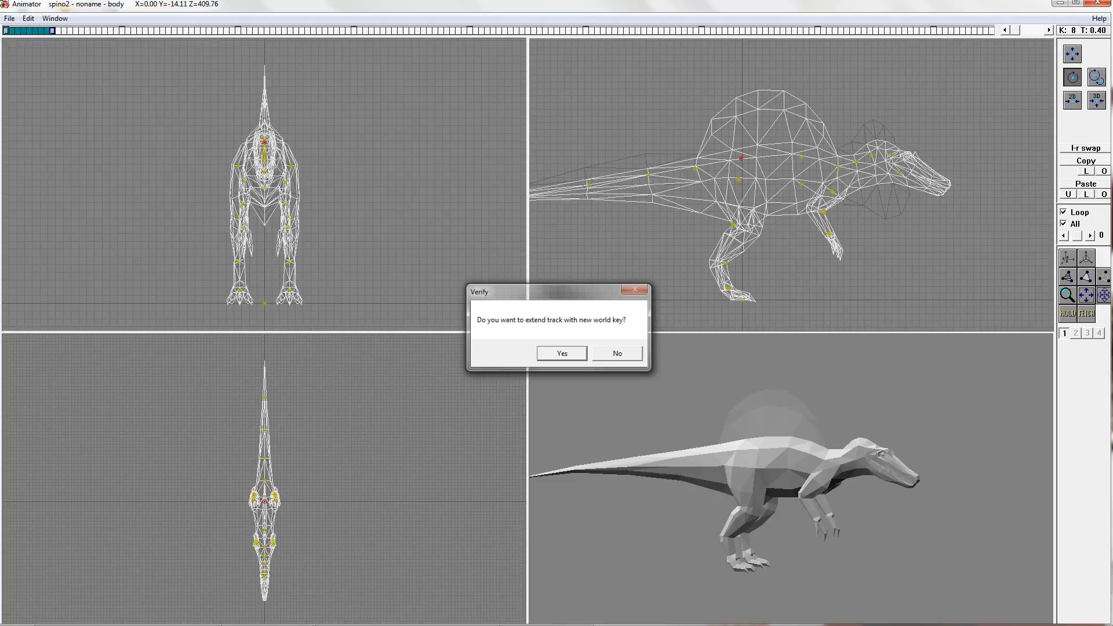
Step: Rotate the r-leg1 bone forward by 40 on the X axis at key 8, and compare the poses along the track
{"action": "left_click_drag", "start_coordinate": [739, 179], "coordinate": [762, 180]}
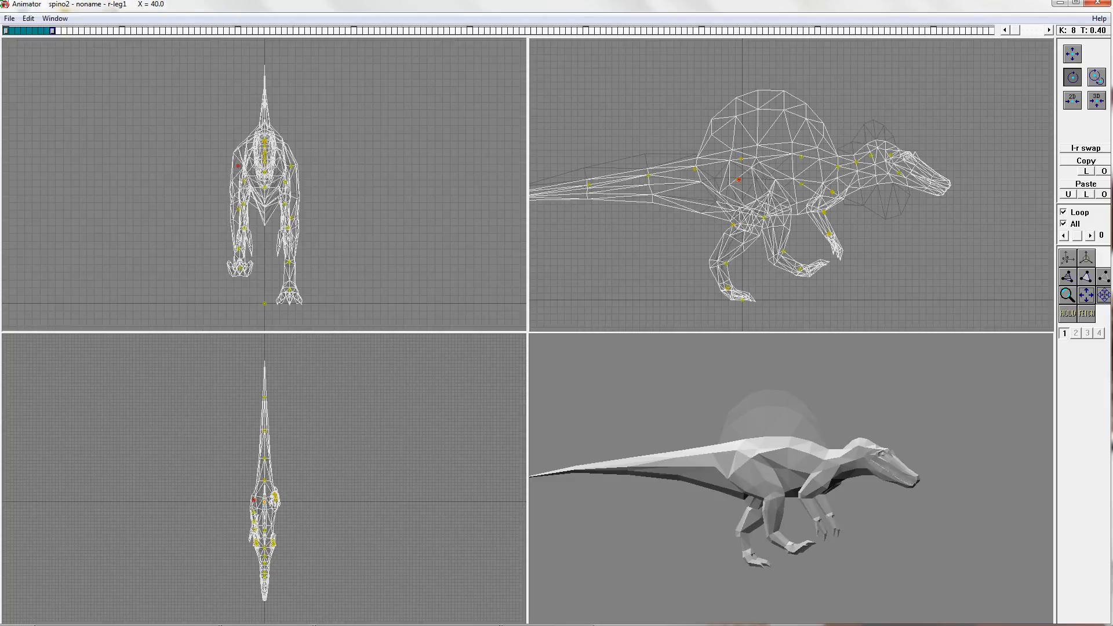
{"action": "left_click", "coordinate": [14, 31]}
{"action": "left_click", "coordinate": [52, 31]}
Step: Reverse the track and scrub from key 0 to key 8 to check the reversed motion
{"action": "left_click", "coordinate": [28, 18]}
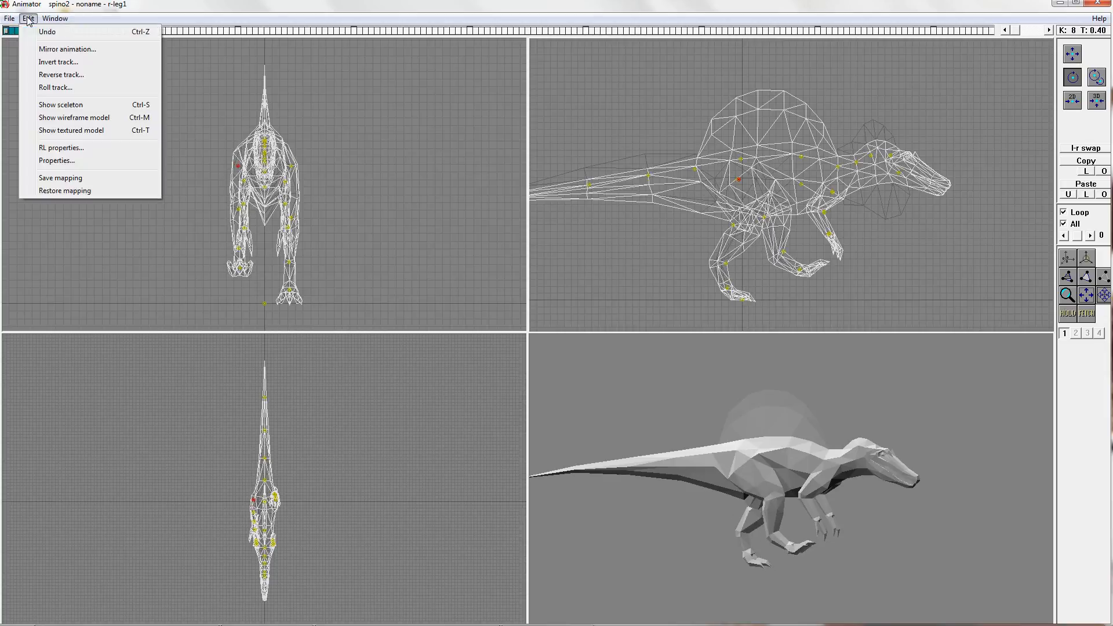
{"action": "left_click", "coordinate": [58, 62]}
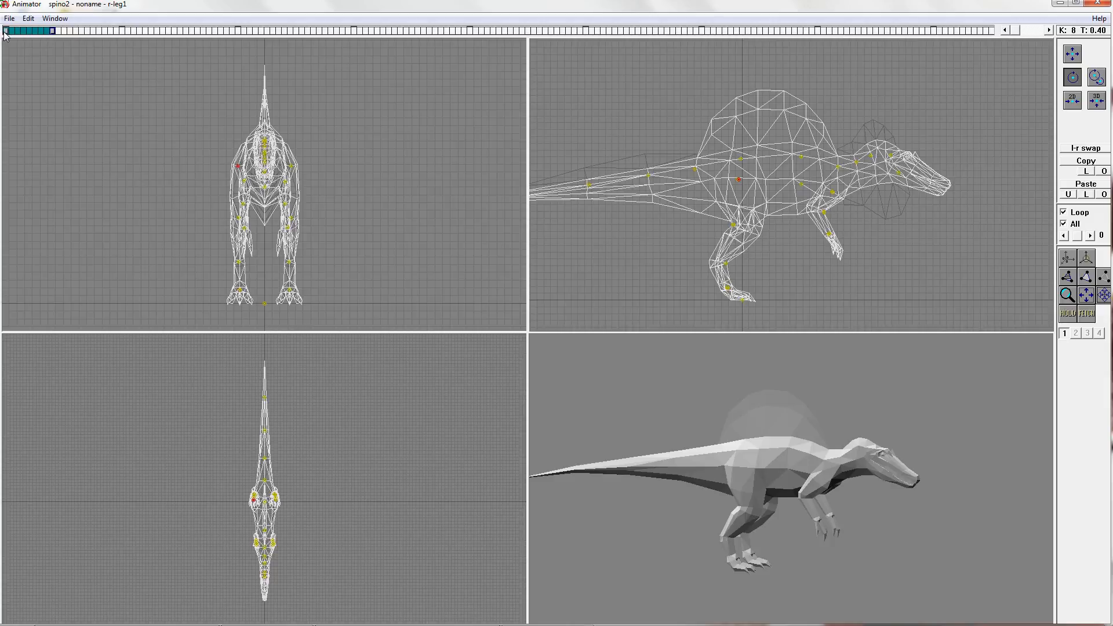
{"action": "left_click_drag", "start_coordinate": [5, 32], "coordinate": [77, 35]}
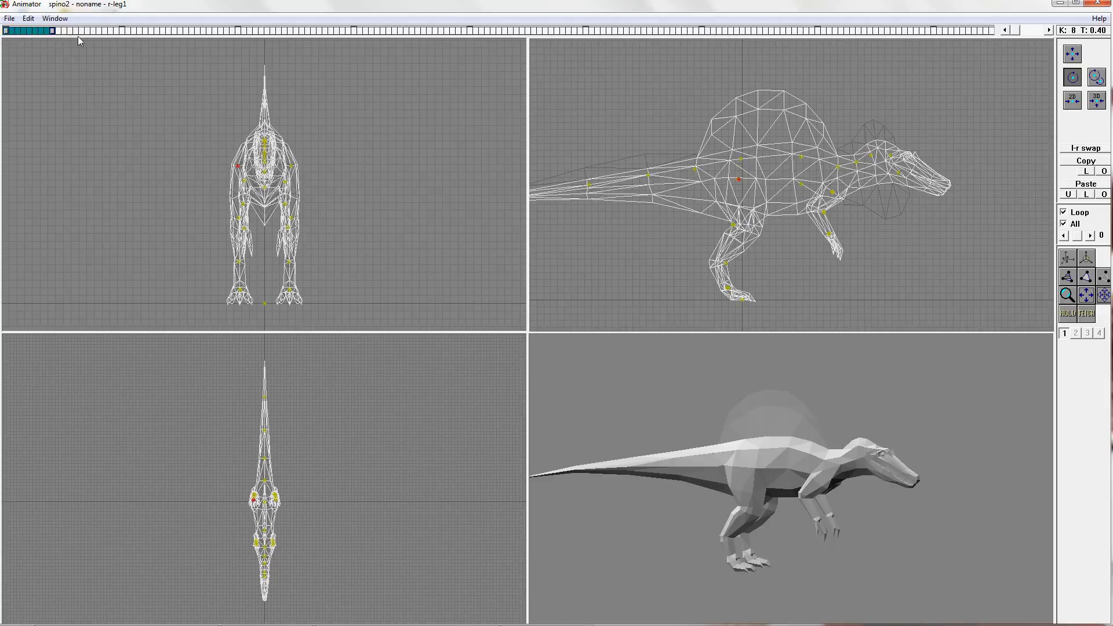
Step: Roll the track with a rolls count of 2
{"action": "left_click", "coordinate": [23, 19]}
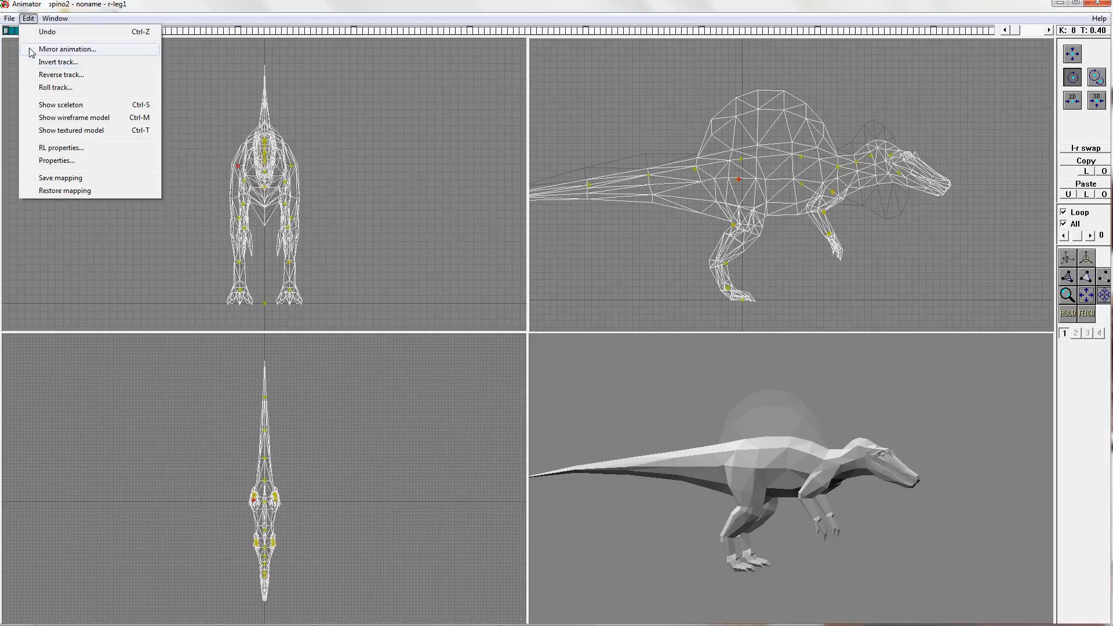
{"action": "left_click", "coordinate": [55, 87]}
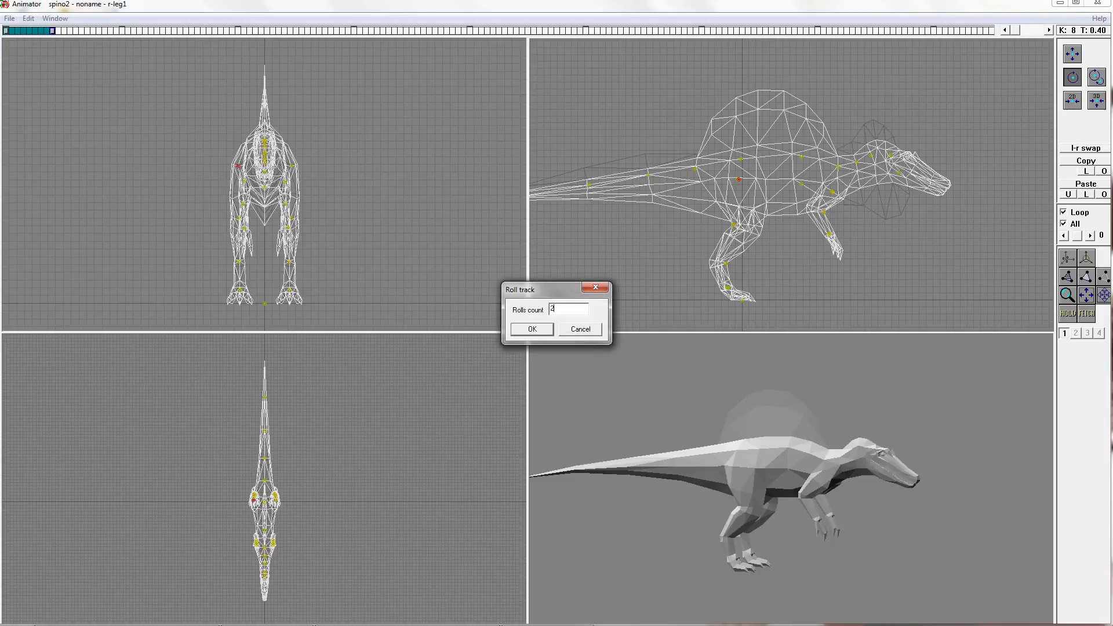
{"action": "left_click", "coordinate": [532, 329]}
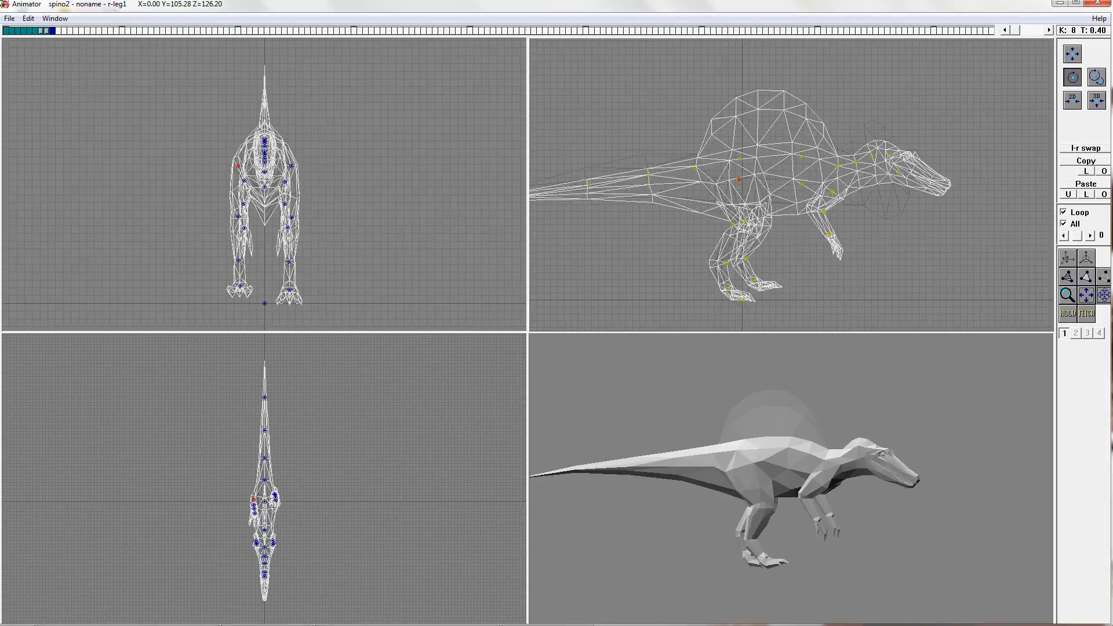
{"action": "middle_click_drag", "start_coordinate": [812, 229], "coordinate": [788, 241]}
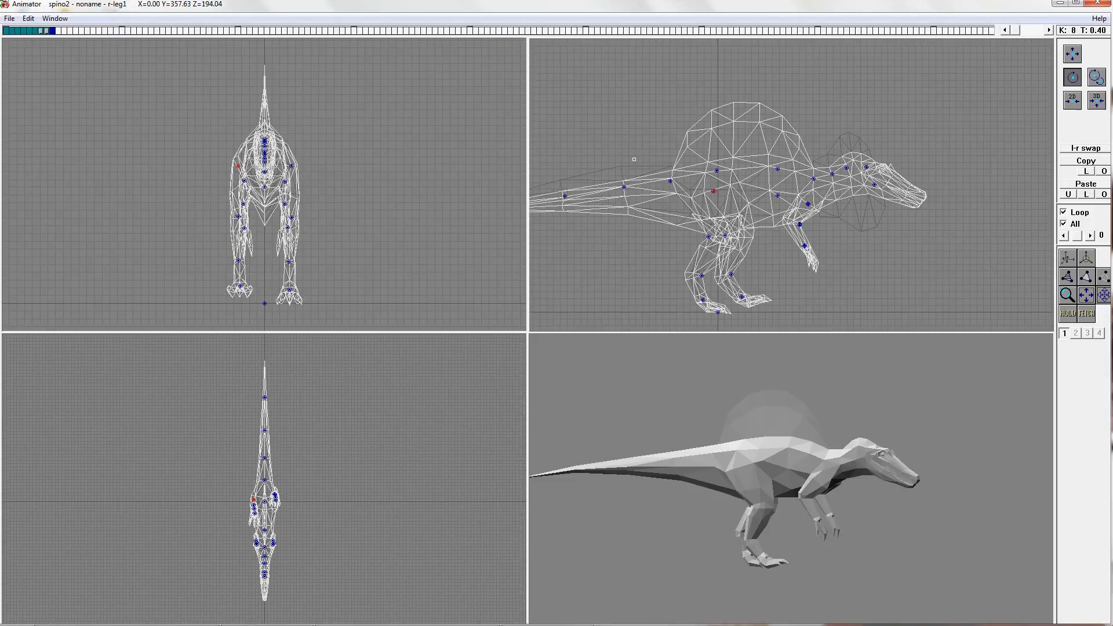
Step: Show the skeleton over the wireframe model and hide it again
{"action": "left_click", "coordinate": [28, 18]}
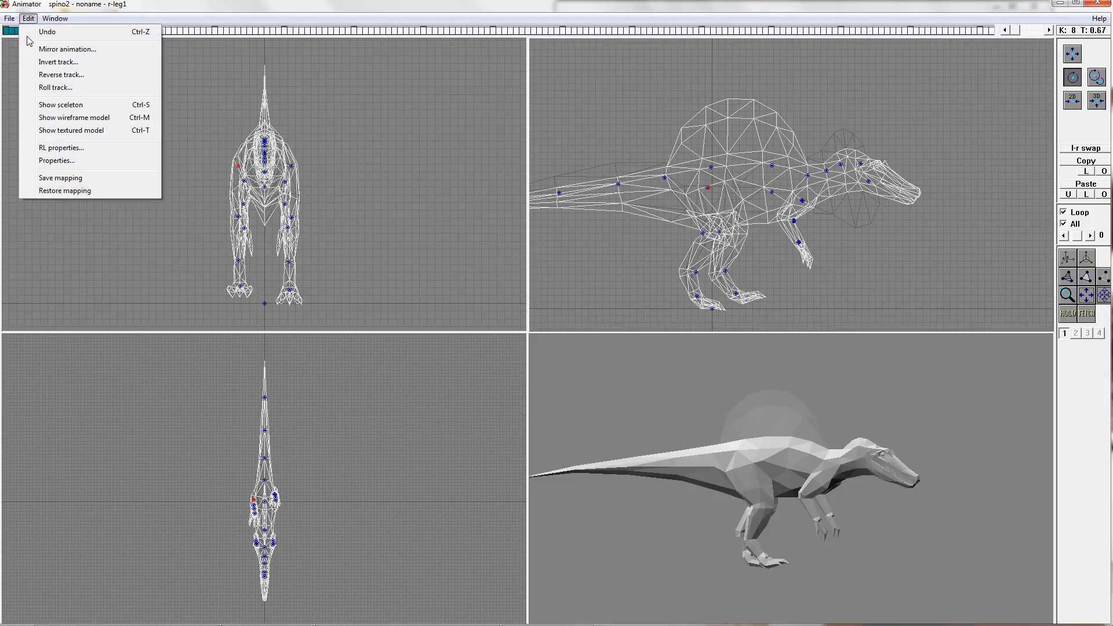
{"action": "left_click", "coordinate": [68, 108]}
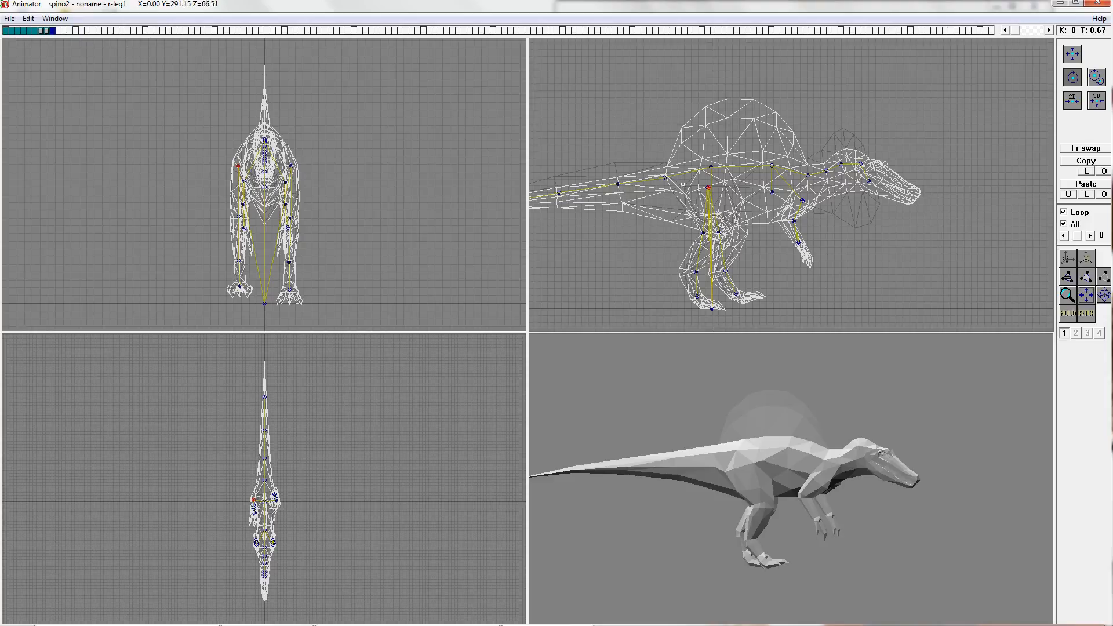
{"action": "left_click", "coordinate": [29, 18]}
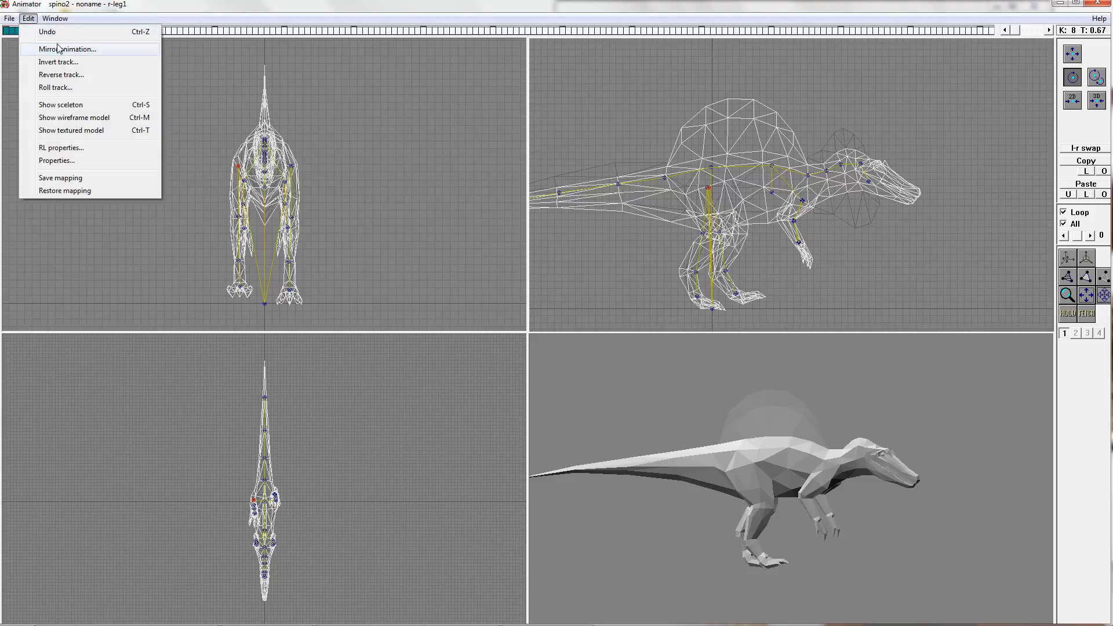
{"action": "left_click", "coordinate": [65, 108]}
Step: Hide the wireframe model so only the bone points remain, and show it again
{"action": "left_click", "coordinate": [29, 18]}
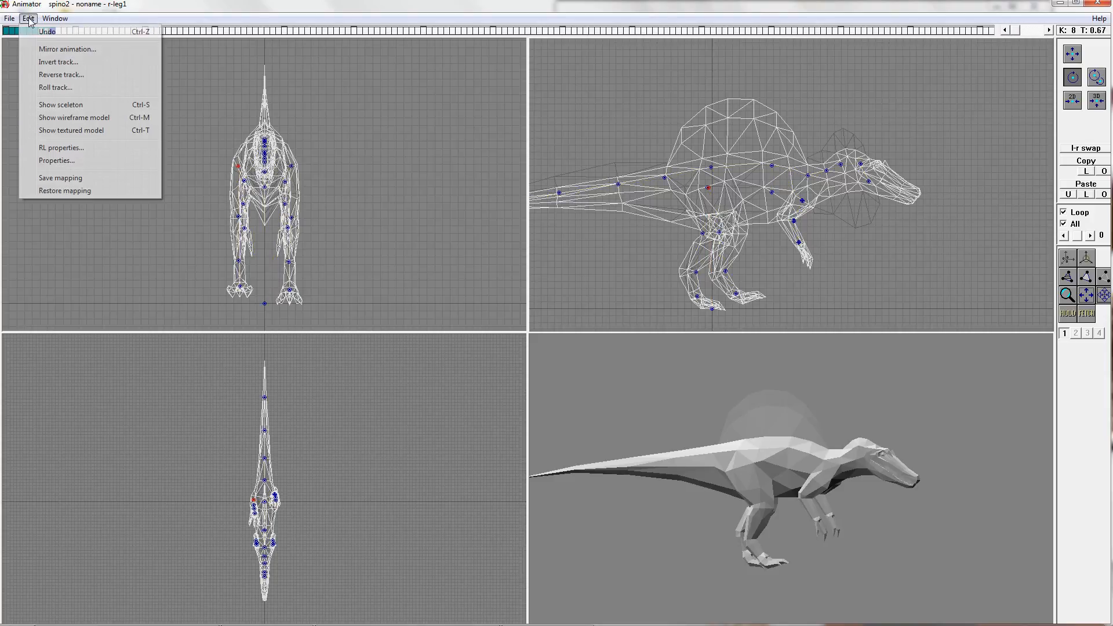
{"action": "left_click", "coordinate": [82, 118]}
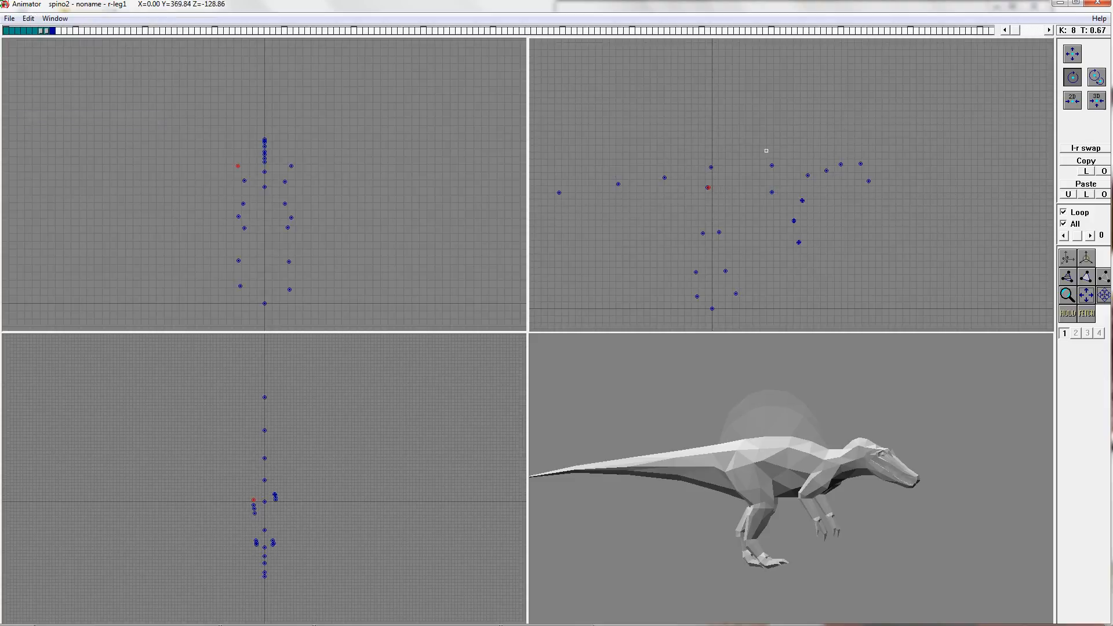
{"action": "left_click", "coordinate": [28, 19]}
{"action": "left_click", "coordinate": [83, 118]}
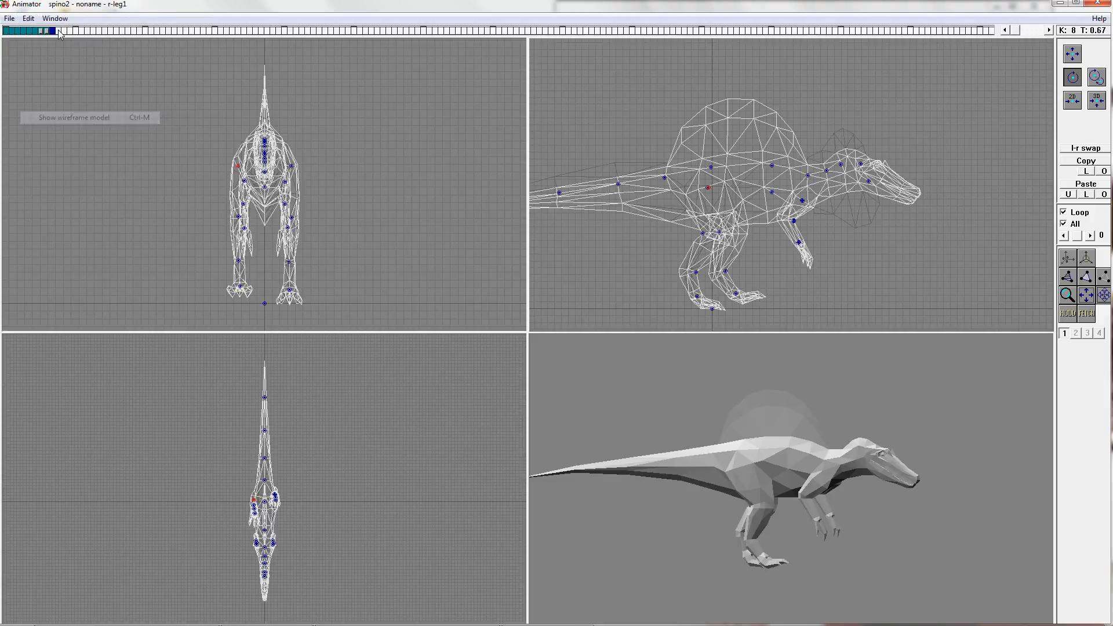
Step: Toggle the textured model display and switch it back
{"action": "left_click", "coordinate": [28, 18]}
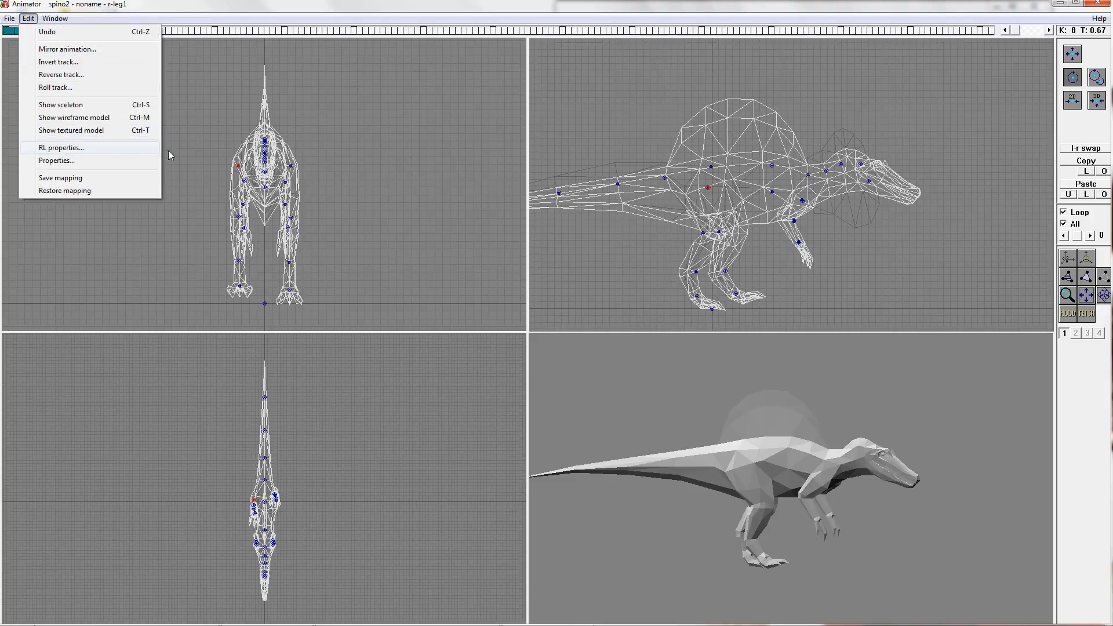
{"action": "left_click", "coordinate": [60, 134]}
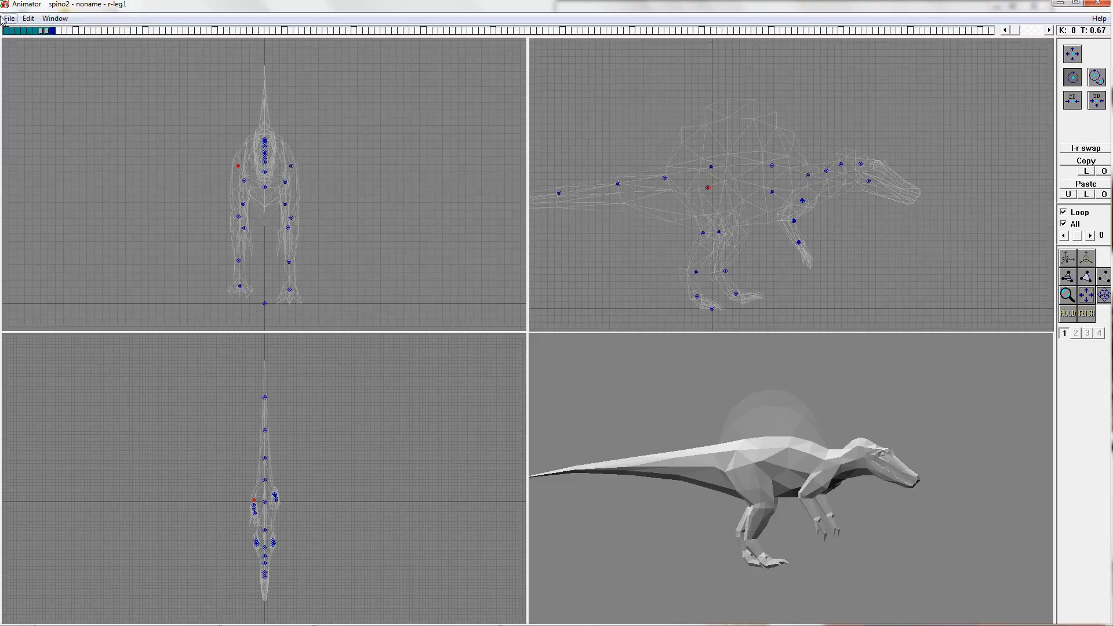
{"action": "left_click", "coordinate": [28, 19]}
{"action": "left_click", "coordinate": [74, 131]}
Step: Review the Rotate-L parameters for levels 0 to 3 and accept them
{"action": "left_click", "coordinate": [28, 19]}
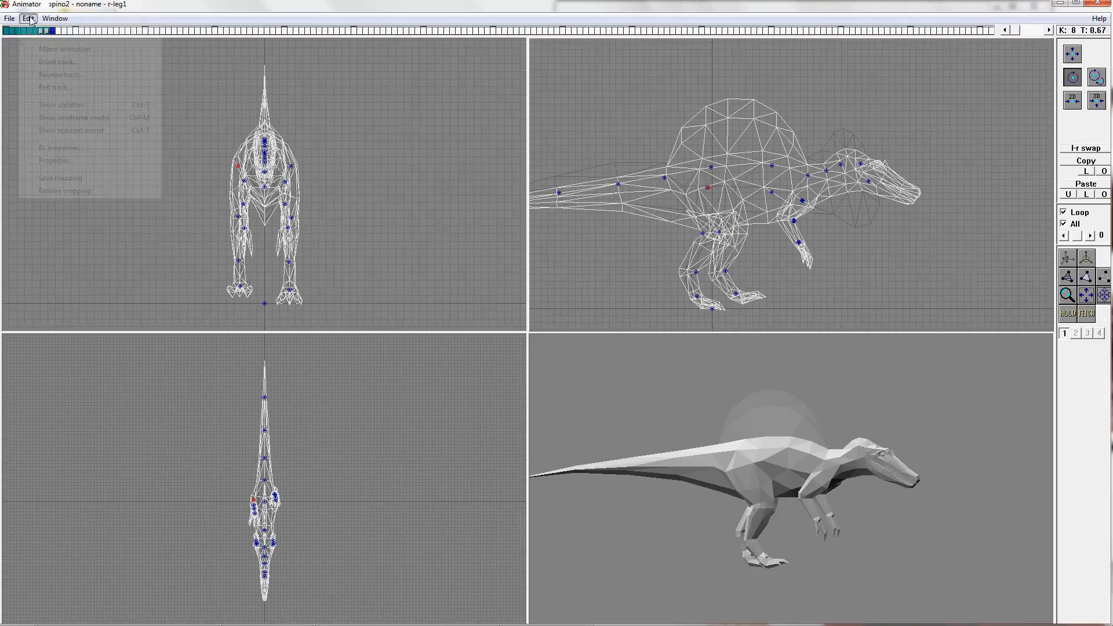
{"action": "left_click", "coordinate": [58, 149]}
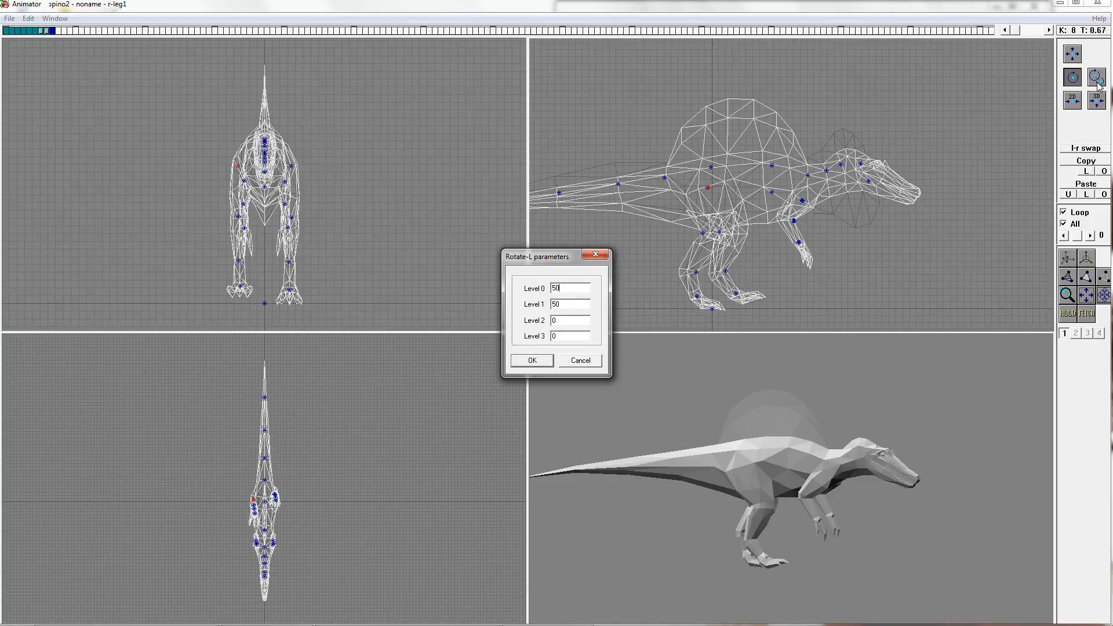
{"action": "left_click", "coordinate": [532, 361]}
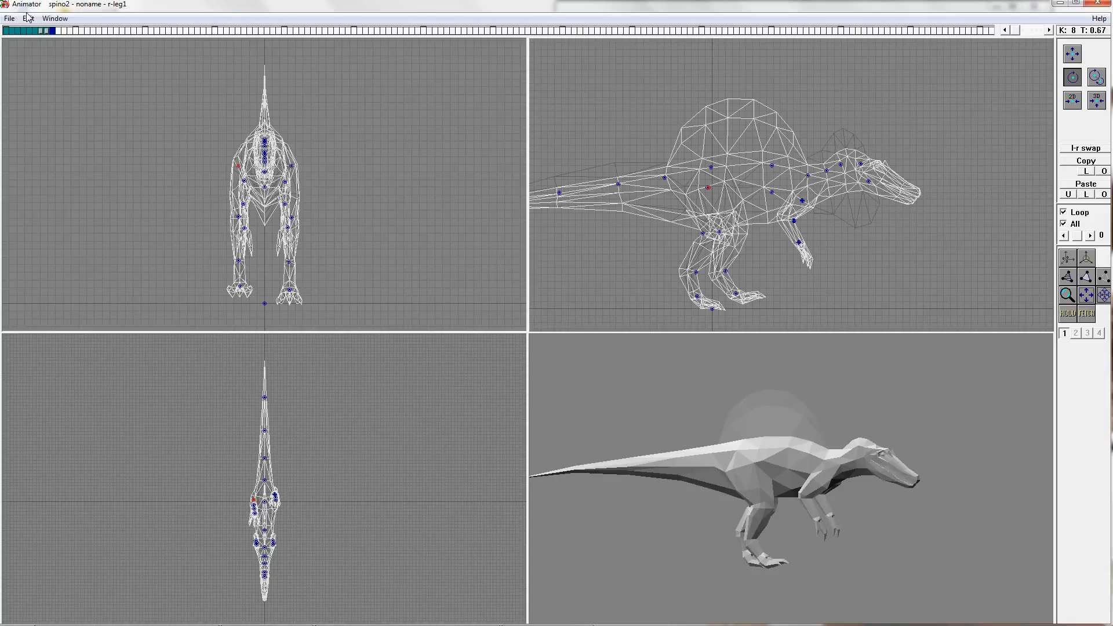
Step: Change the track's keys per second with rotation sequence ZXY, and view the pose at key 7
{"action": "left_click", "coordinate": [29, 17]}
{"action": "left_click", "coordinate": [55, 160]}
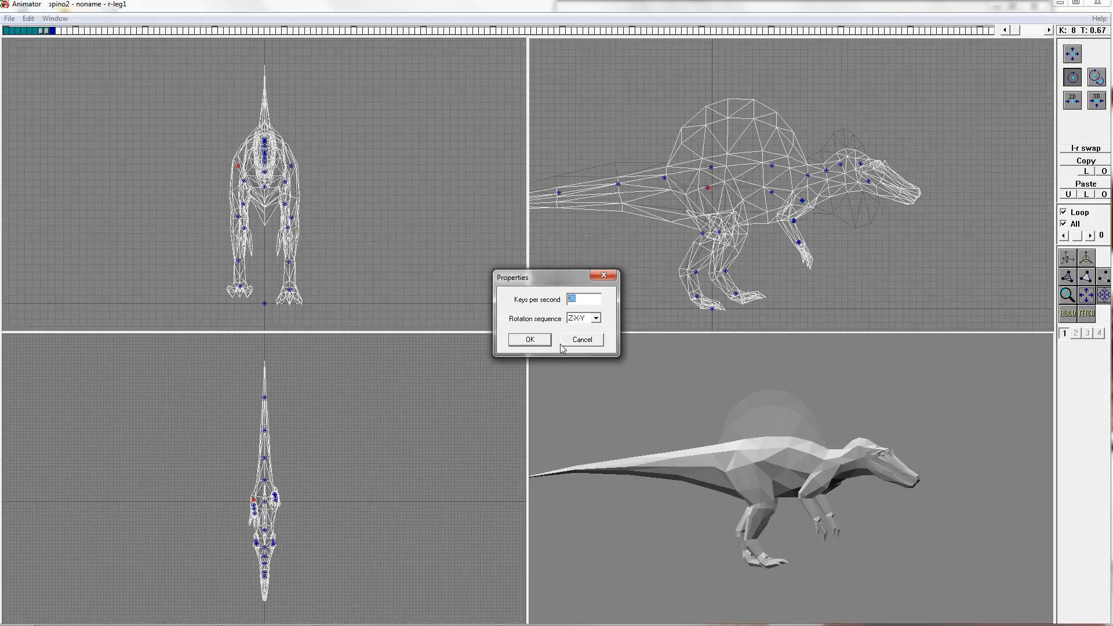
{"action": "left_click", "coordinate": [530, 340]}
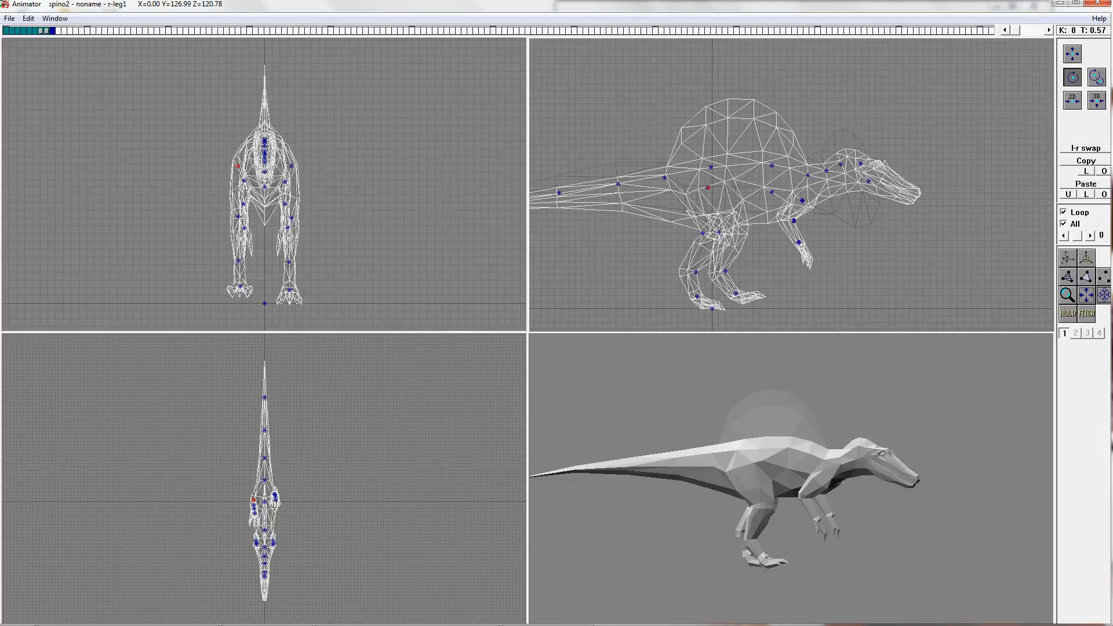
{"action": "key", "text": "Left"}
{"action": "right_click_drag", "start_coordinate": [813, 287], "coordinate": [785, 292]}
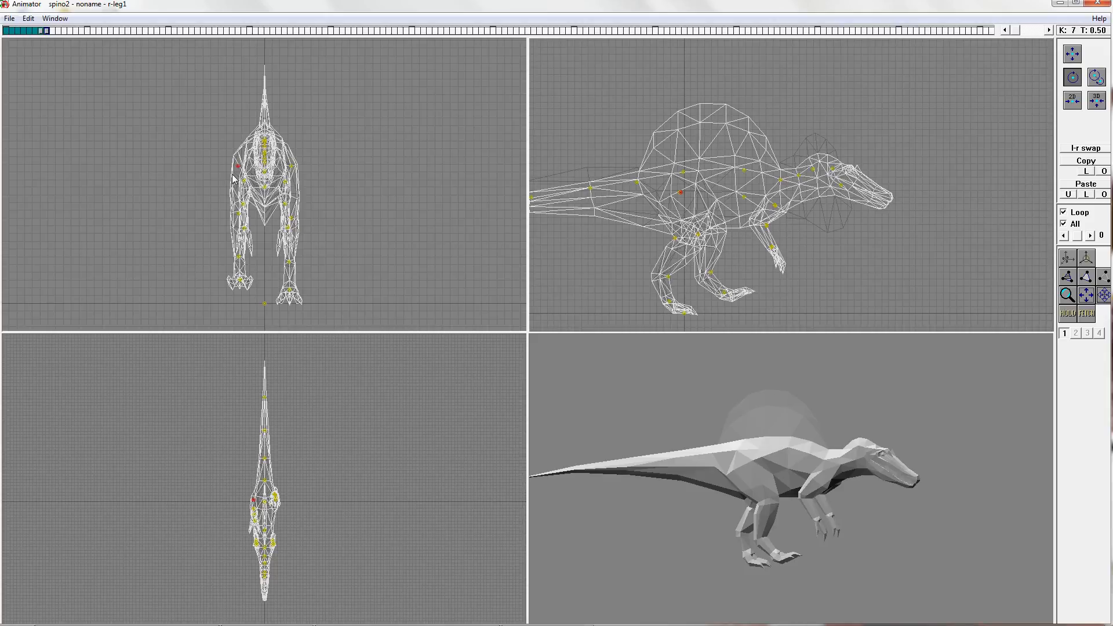
Step: Save the animation track to the Desktop as test, replacing the existing test.trk file
{"action": "left_click", "coordinate": [9, 19]}
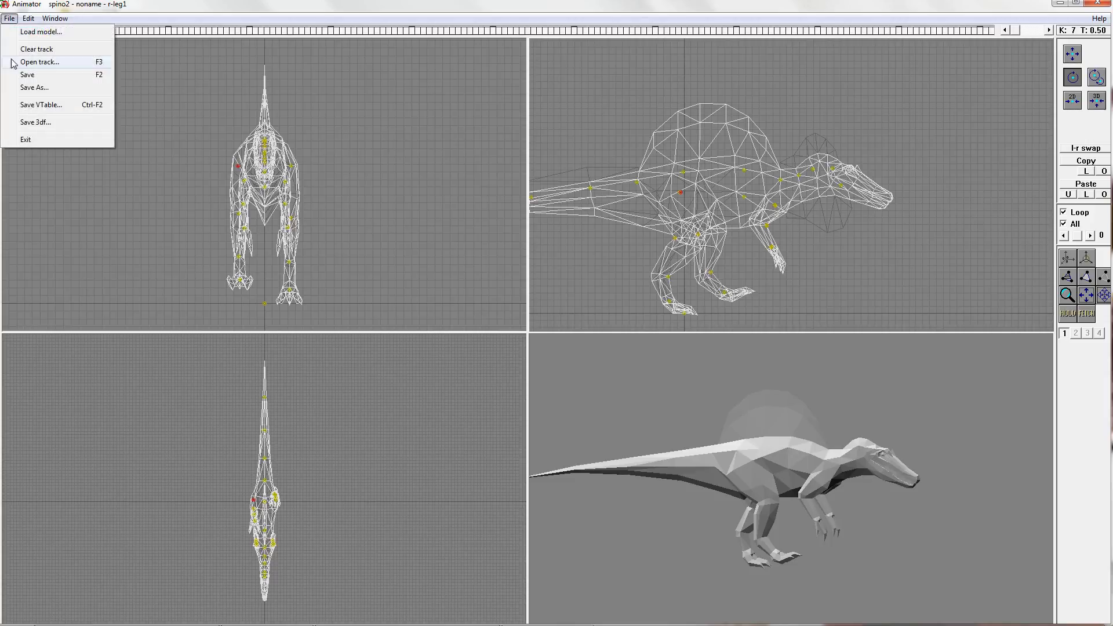
{"action": "left_click", "coordinate": [33, 87]}
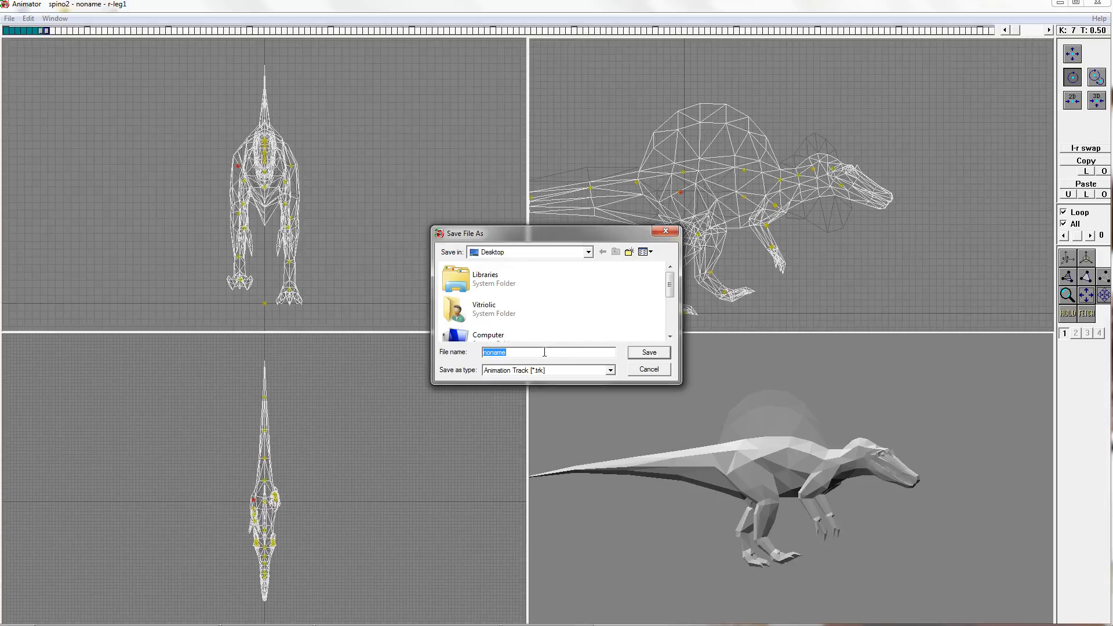
{"action": "type", "text": "test"}
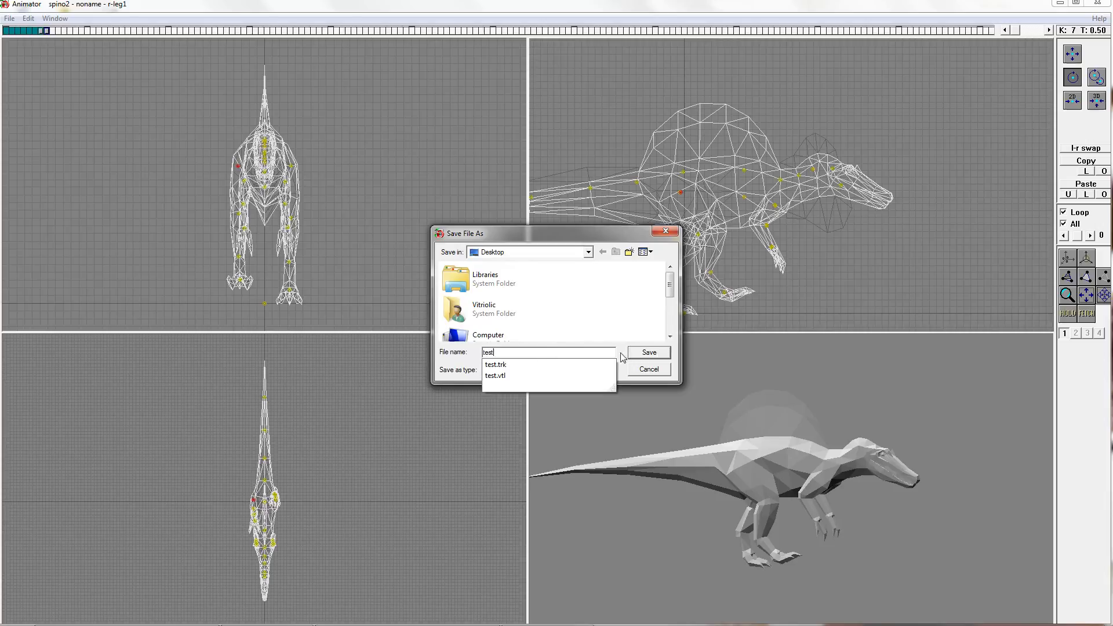
{"action": "left_click", "coordinate": [653, 352]}
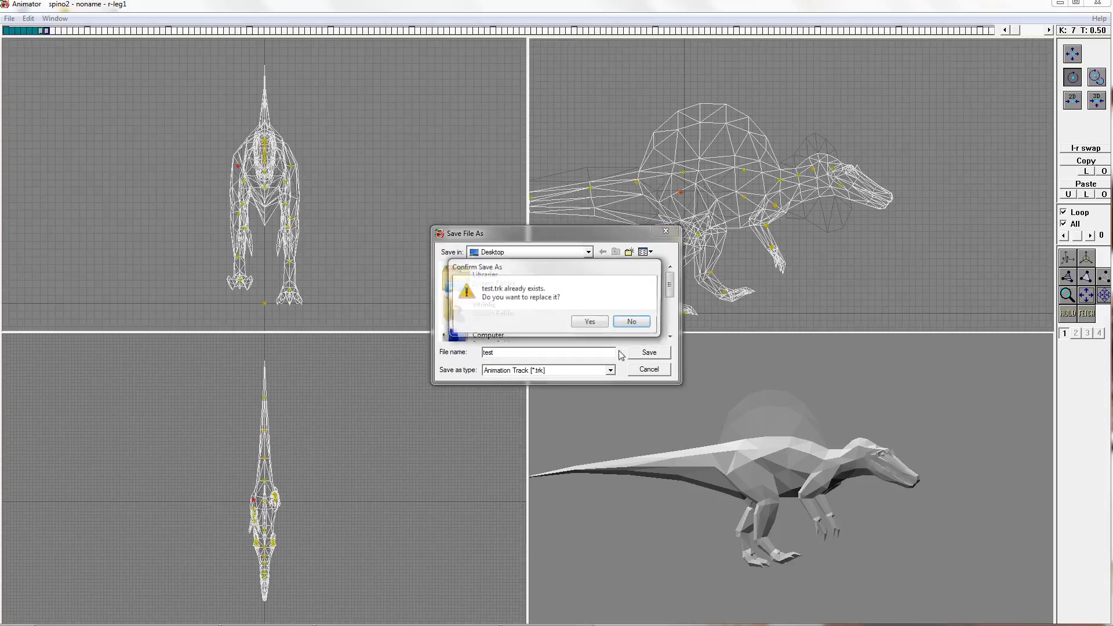
{"action": "left_click", "coordinate": [590, 322]}
{"action": "left_click", "coordinate": [10, 17]}
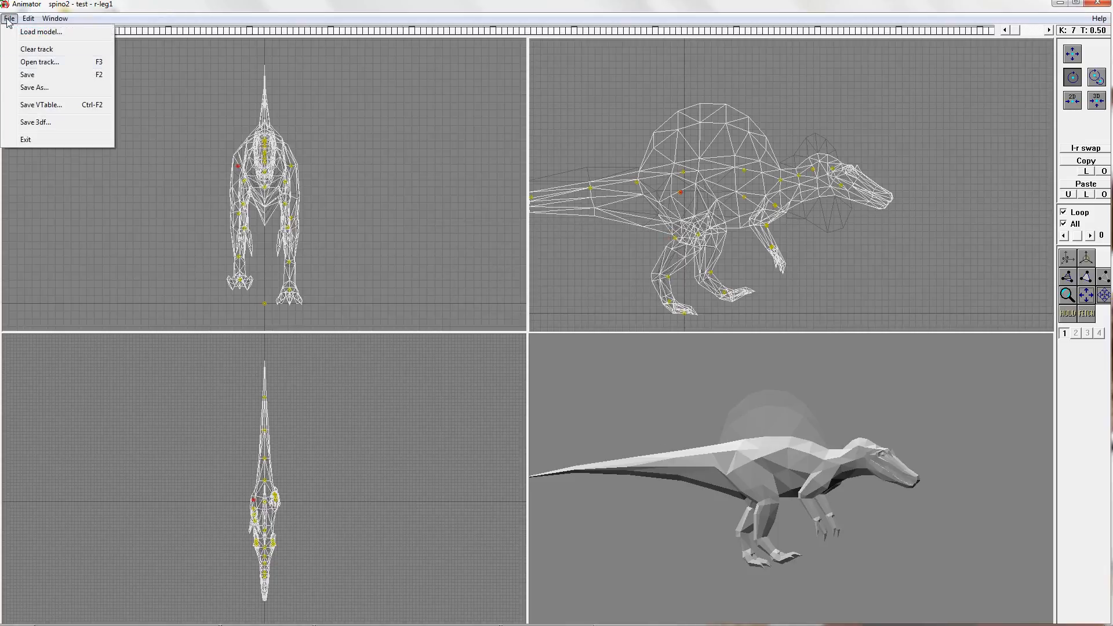
{"action": "left_click", "coordinate": [57, 62]}
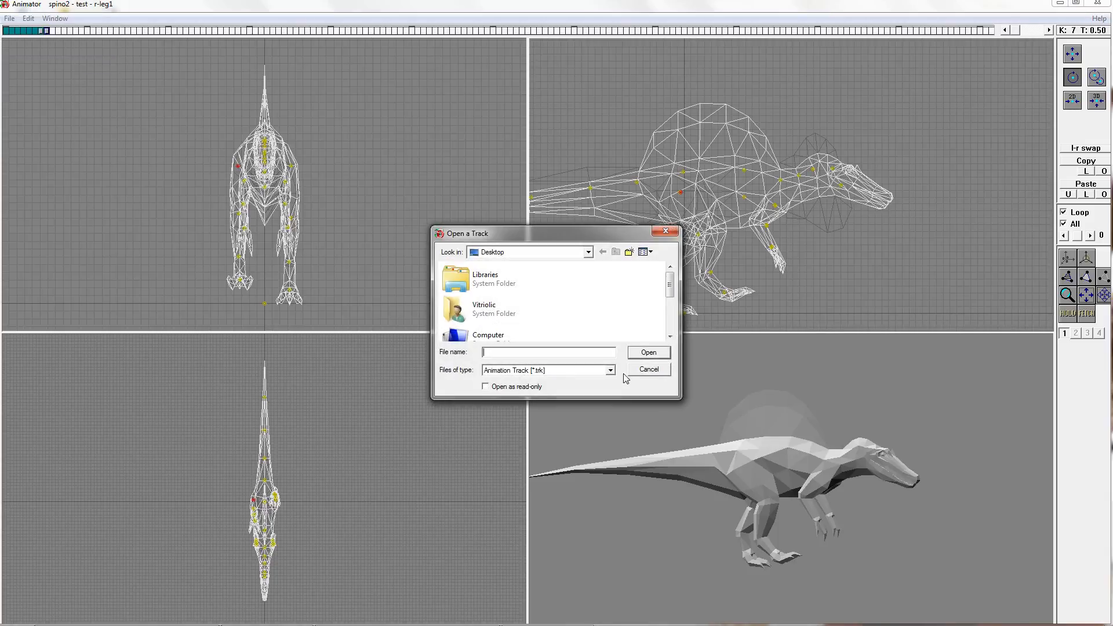
{"action": "left_click", "coordinate": [651, 375]}
Step: Export the animation's vertex table to the Desktop as test in the Vertexes Table (*.vtl) format
{"action": "left_click", "coordinate": [8, 18]}
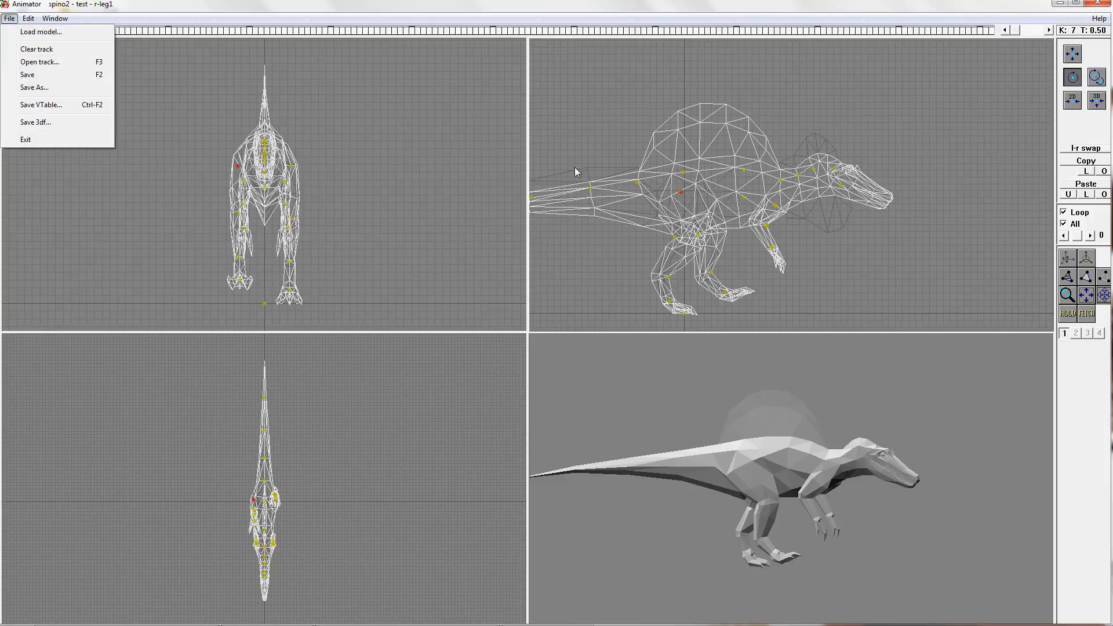
{"action": "left_click", "coordinate": [32, 108]}
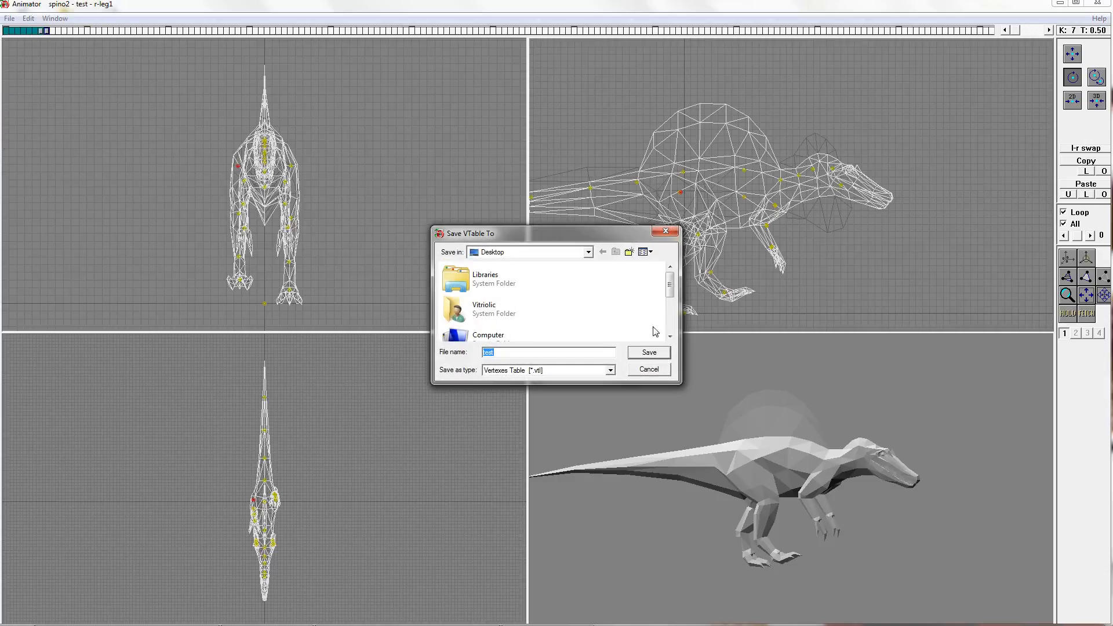
{"action": "left_click", "coordinate": [661, 355]}
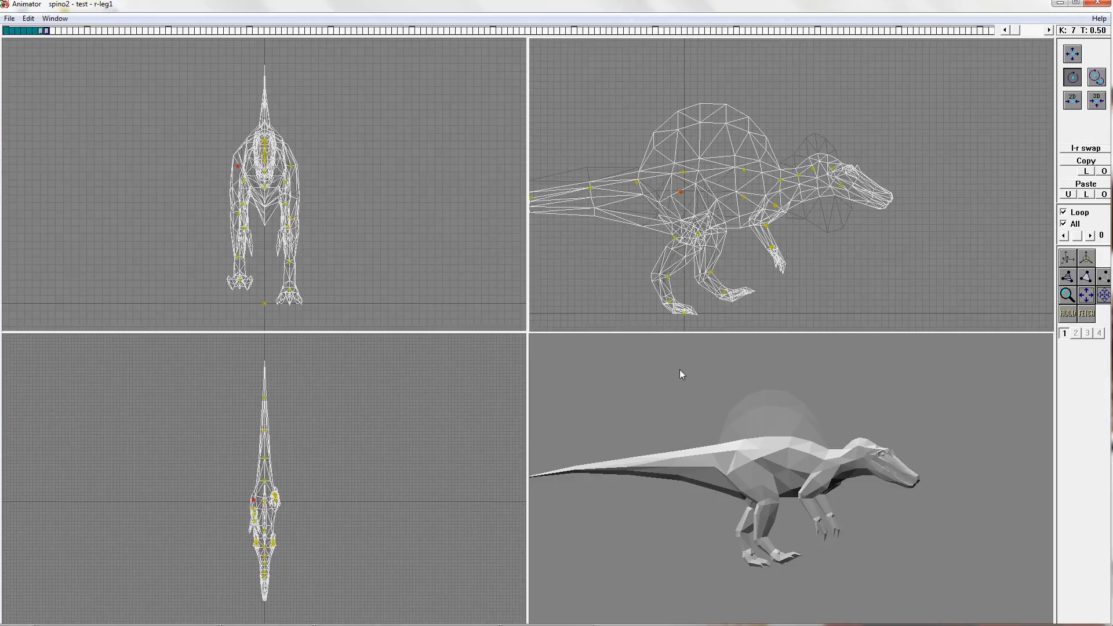
Step: Switch to Carnivores 3D Editor, add a new animation to the spino model, and expand the animations list
{"action": "left_click", "coordinate": [174, 620]}
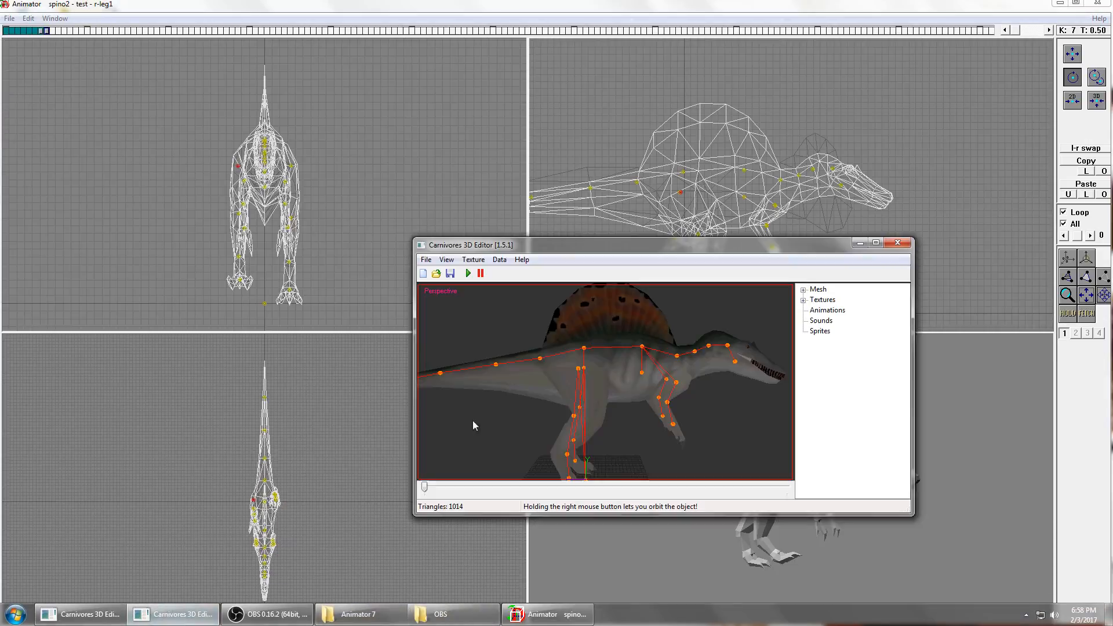
{"action": "right_click", "coordinate": [827, 313]}
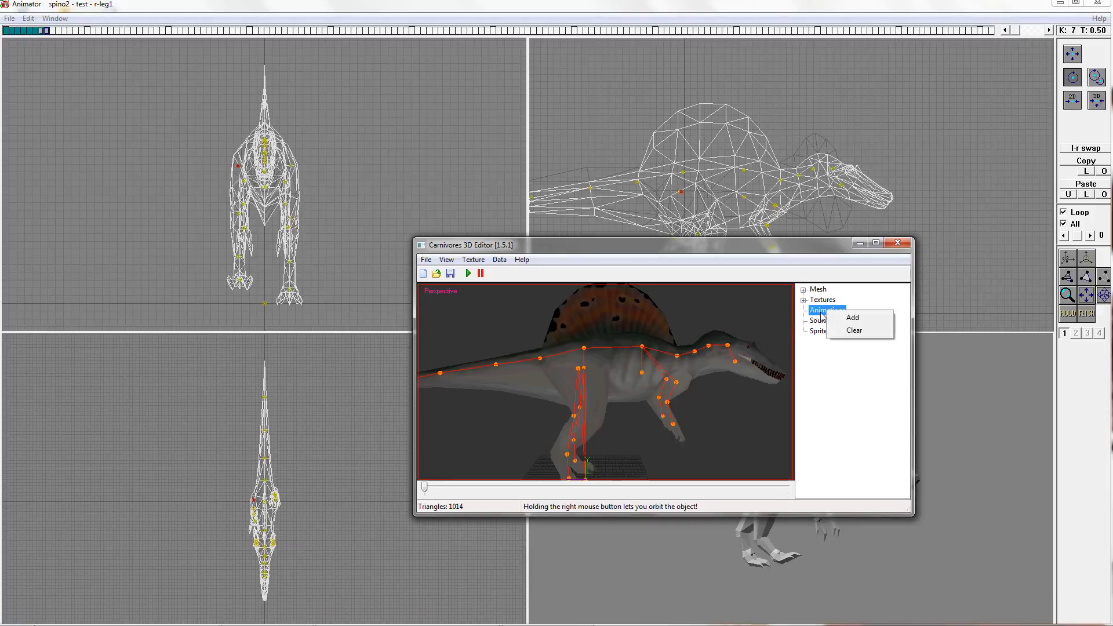
{"action": "left_click", "coordinate": [856, 319]}
{"action": "left_click", "coordinate": [804, 311]}
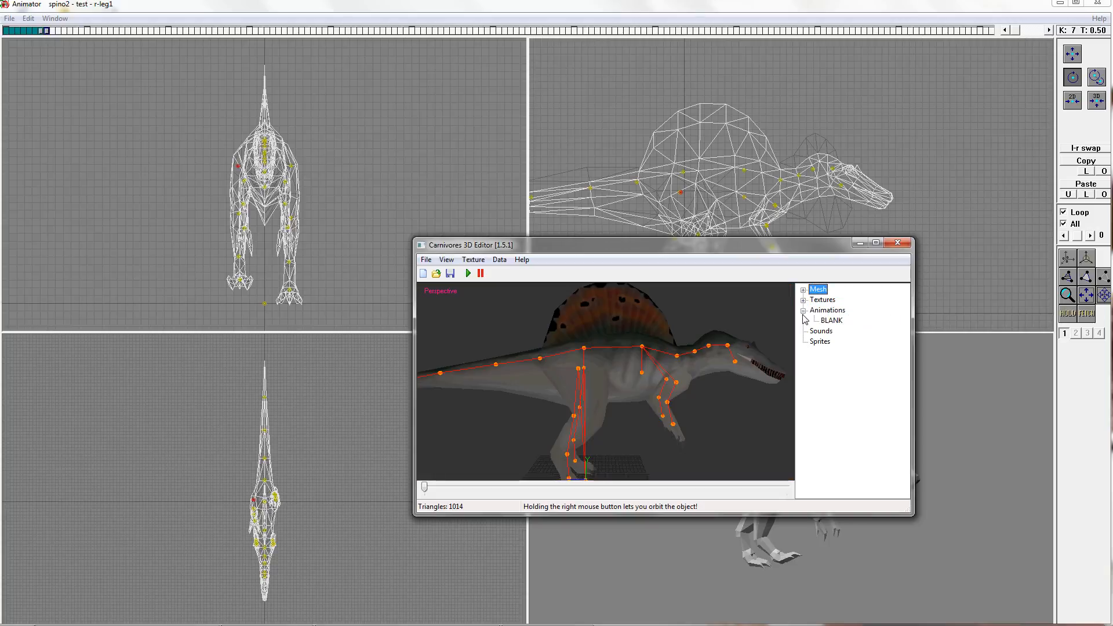
Step: Load the exported test vertex table into the BLANK animation through its properties
{"action": "left_click", "coordinate": [832, 322]}
{"action": "right_click", "coordinate": [833, 322]}
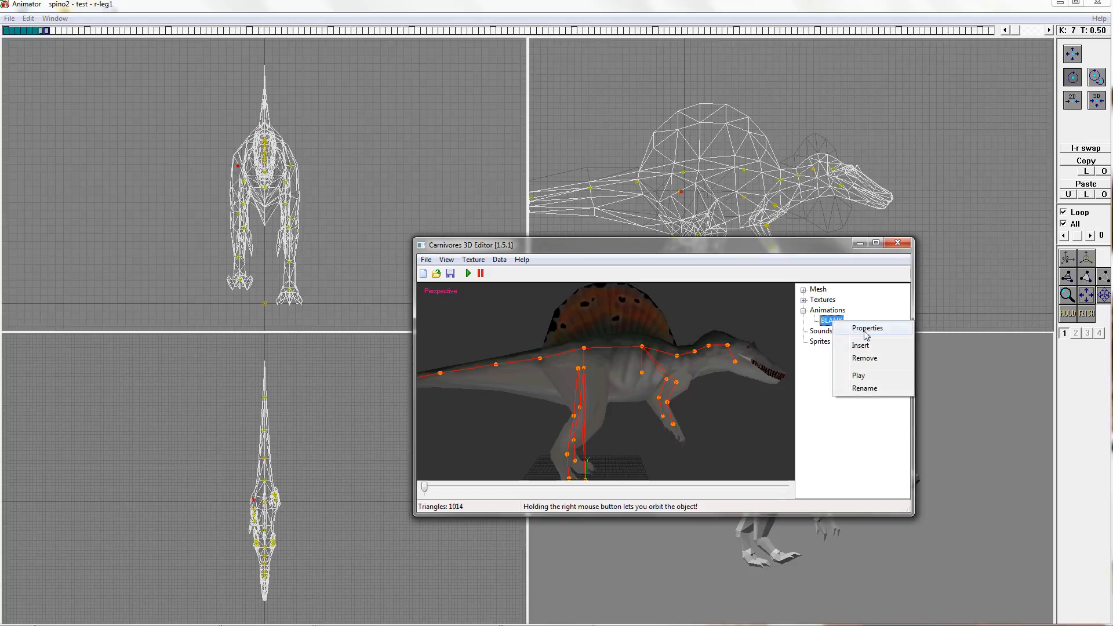
{"action": "left_click", "coordinate": [868, 329]}
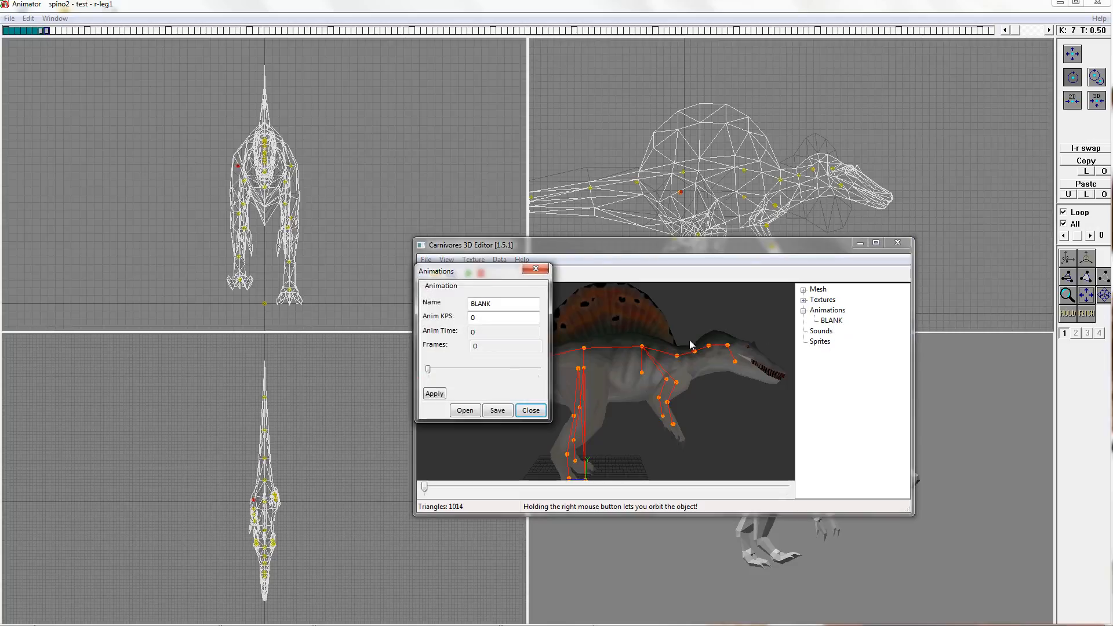
{"action": "left_click", "coordinate": [464, 411]}
{"action": "double_click", "coordinate": [859, 385]}
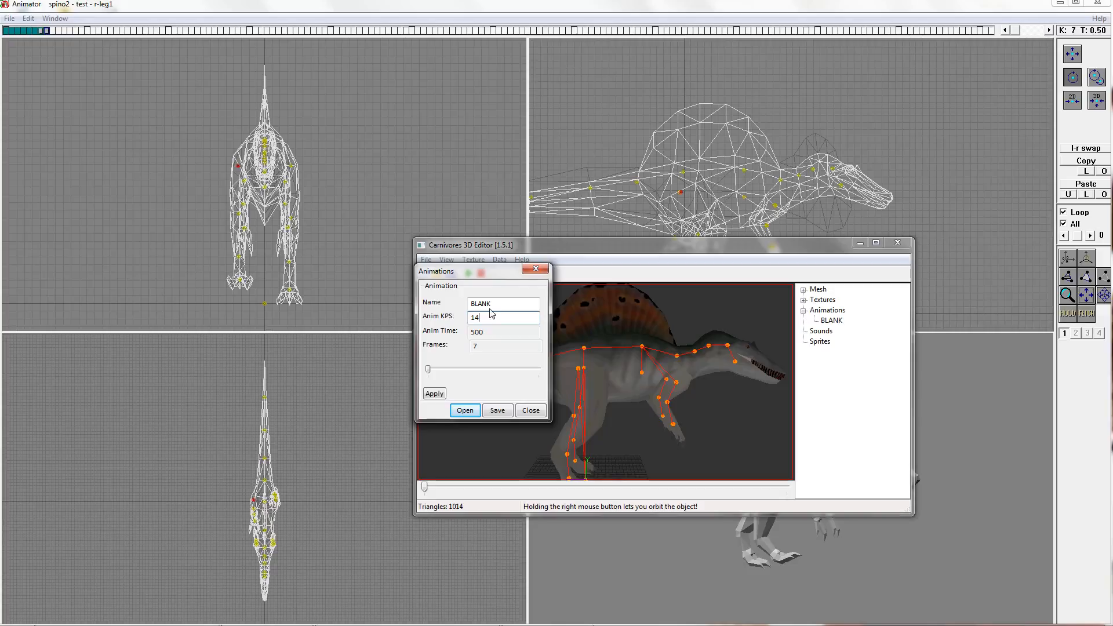
Step: Name the imported animation Test, apply it, and scrub through its frames to the end
{"action": "left_click_drag", "start_coordinate": [493, 304], "coordinate": [468, 311]}
{"action": "type", "text": "Test"}
{"action": "left_click", "coordinate": [434, 394]}
{"action": "left_click", "coordinate": [531, 410]}
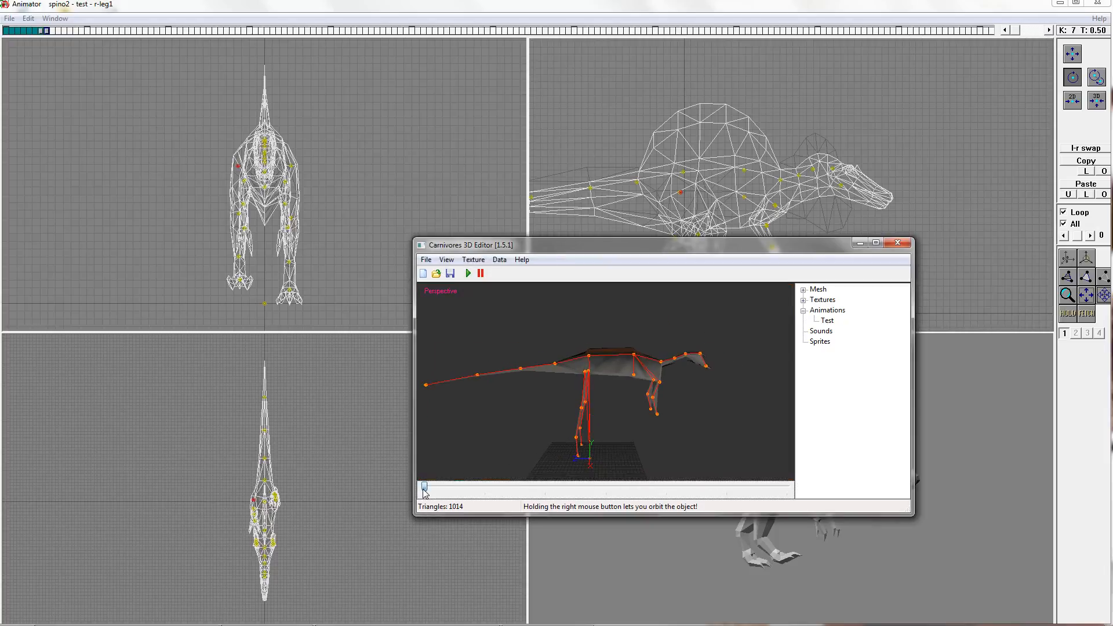
{"action": "left_click_drag", "start_coordinate": [424, 491], "coordinate": [788, 490]}
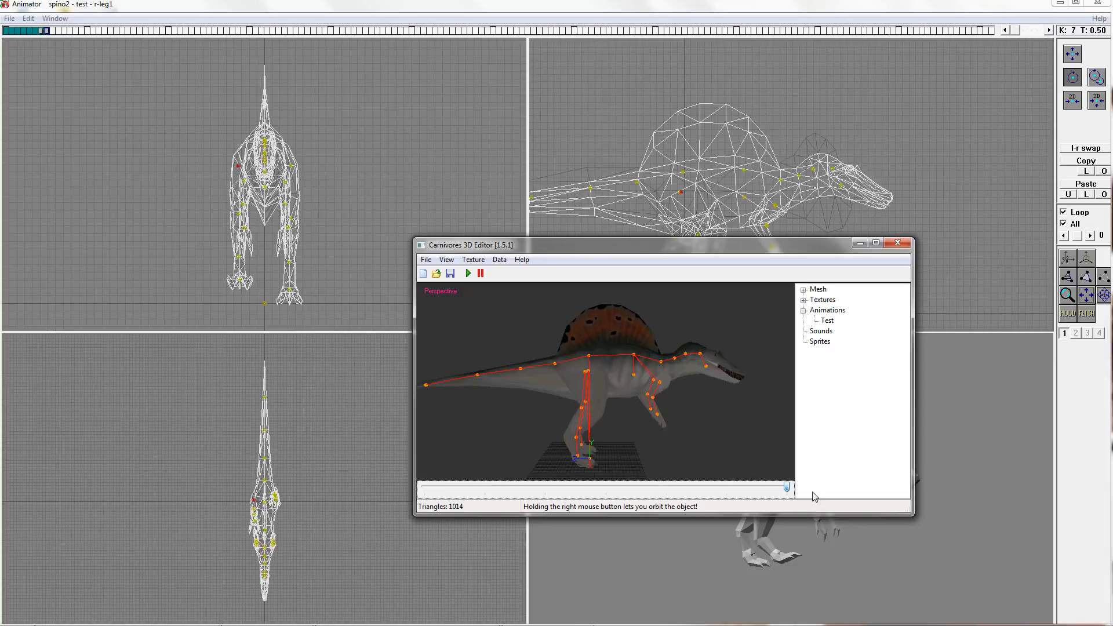
{"action": "left_click", "coordinate": [426, 259]}
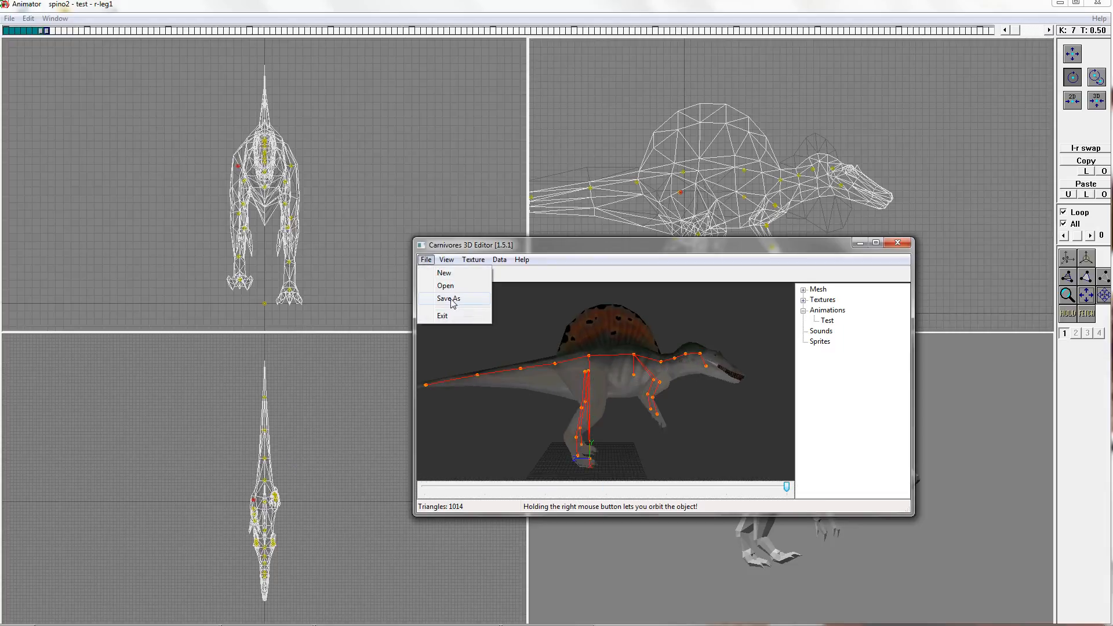
{"action": "left_click", "coordinate": [452, 301]}
{"action": "left_click", "coordinate": [560, 534]}
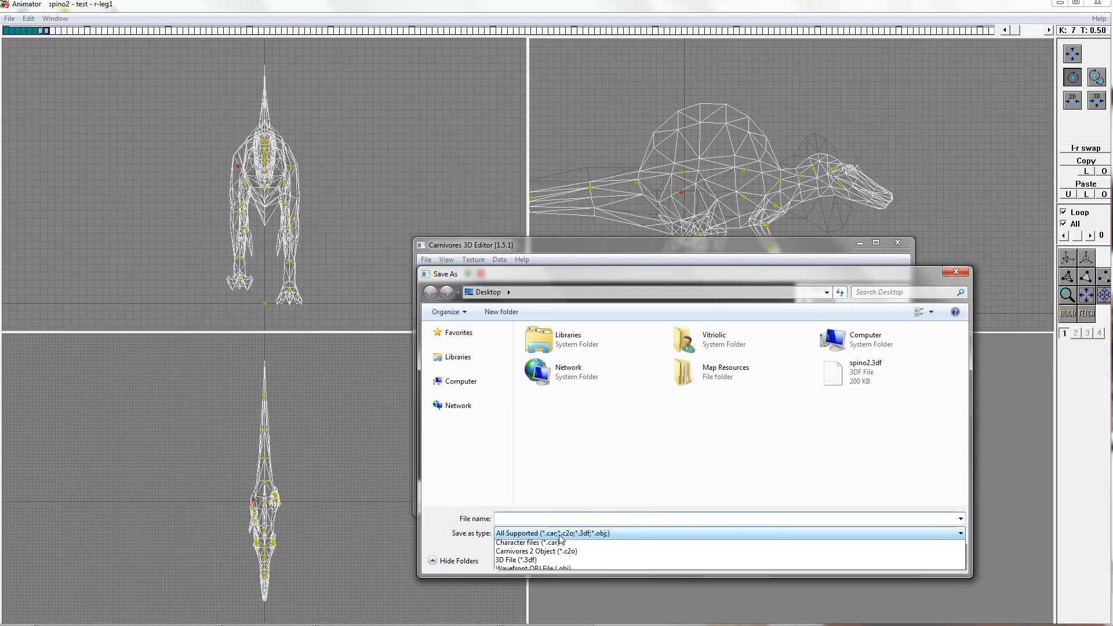
{"action": "left_click", "coordinate": [565, 519]}
{"action": "type", "text": "c"}
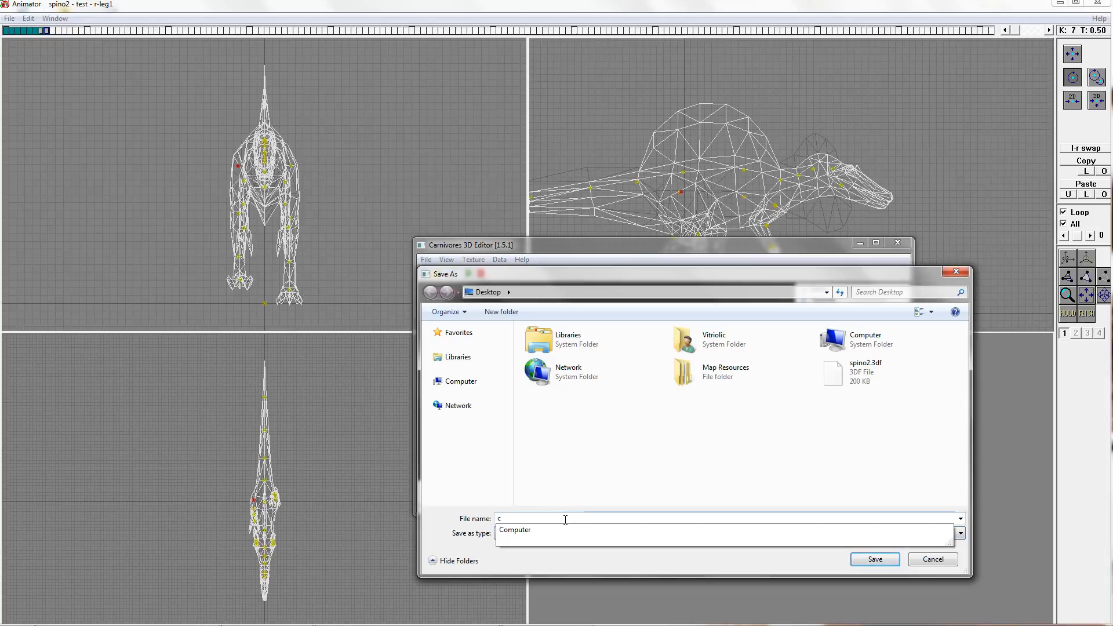
{"action": "left_click", "coordinate": [933, 560]}
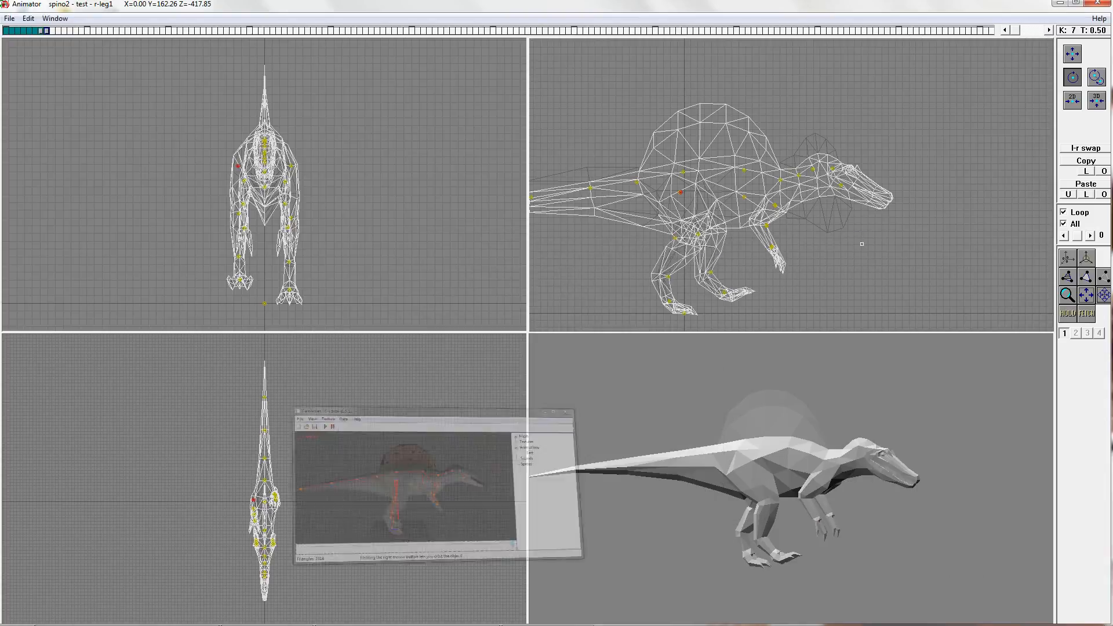
Step: Return to Animator and change the new track's keys per second in its properties
{"action": "left_click", "coordinate": [860, 243]}
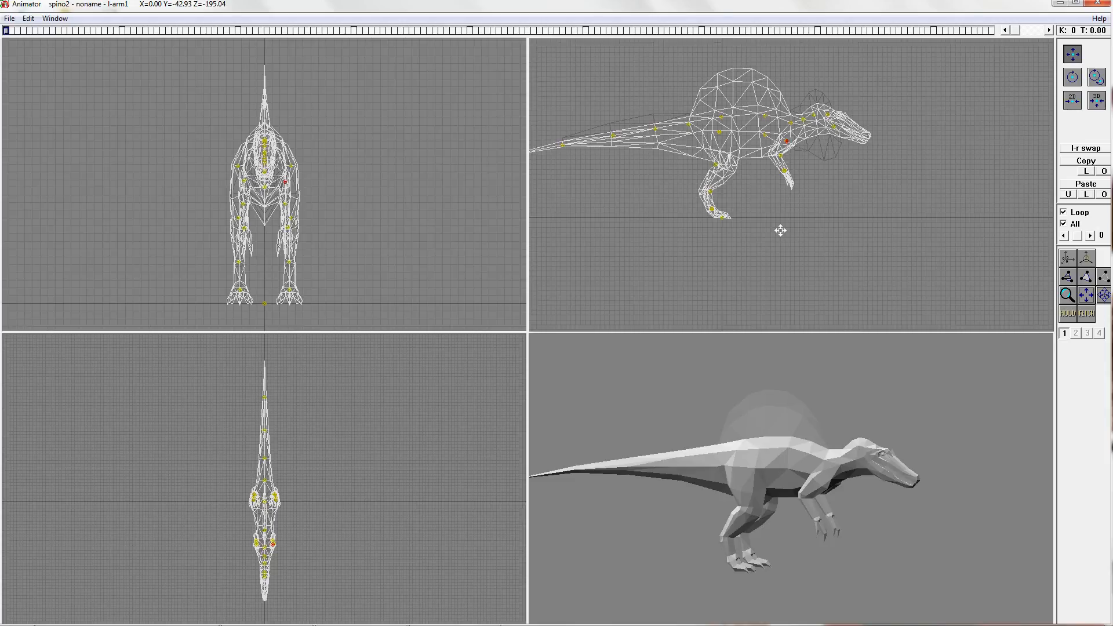
{"action": "left_click", "coordinate": [28, 18]}
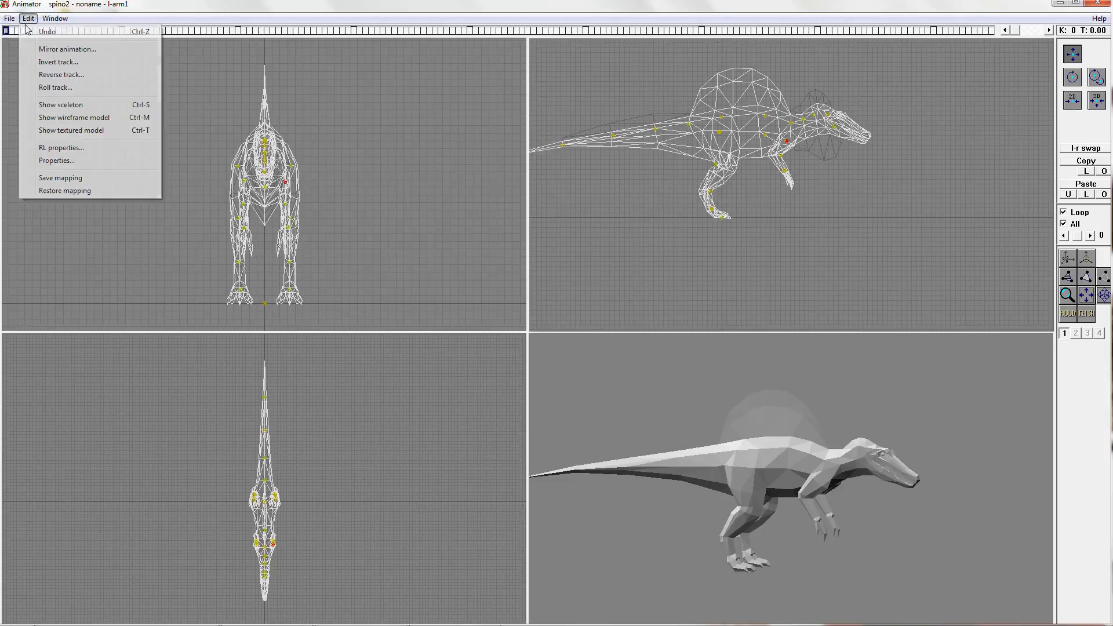
{"action": "left_click", "coordinate": [56, 160]}
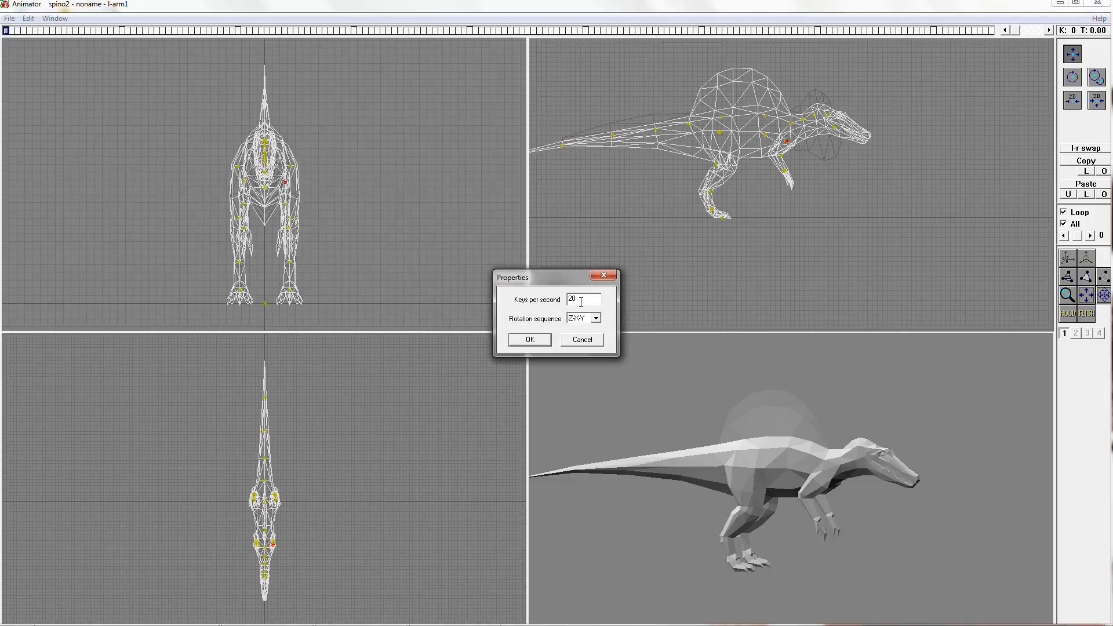
{"action": "double_click", "coordinate": [575, 300]}
{"action": "type", "text": "1"}
{"action": "left_click", "coordinate": [530, 340]}
Step: Move root bone #0 slightly downward in the side view at key 0
{"action": "scroll", "coordinate": [746, 191], "scroll_direction": "up", "scroll_amount": 5}
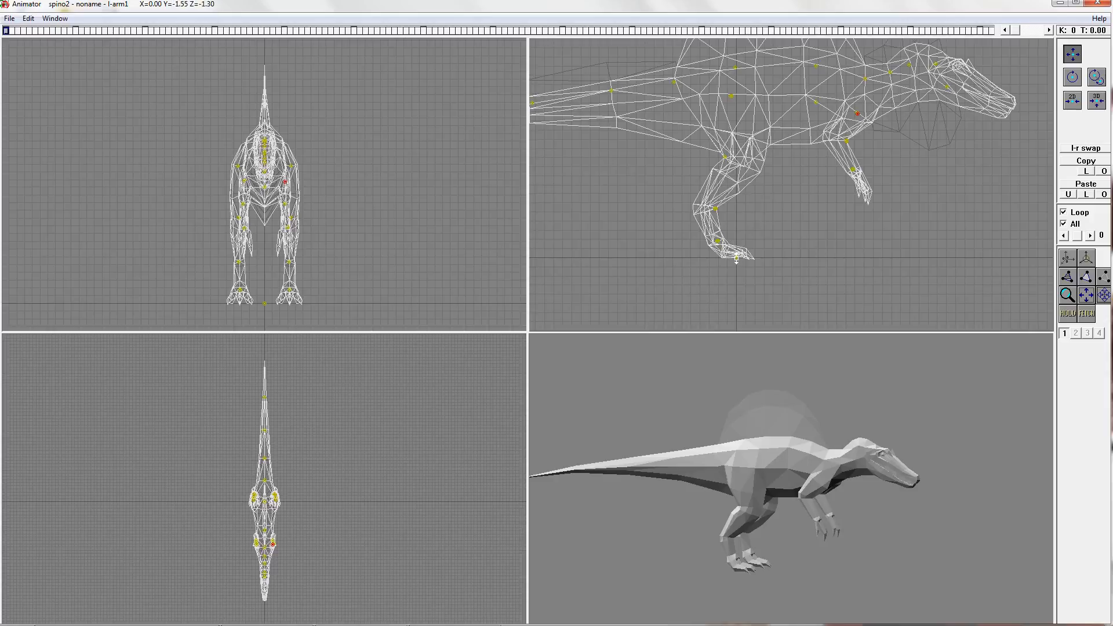
{"action": "left_click", "coordinate": [737, 258]}
{"action": "left_click_drag", "start_coordinate": [736, 257], "coordinate": [736, 267]}
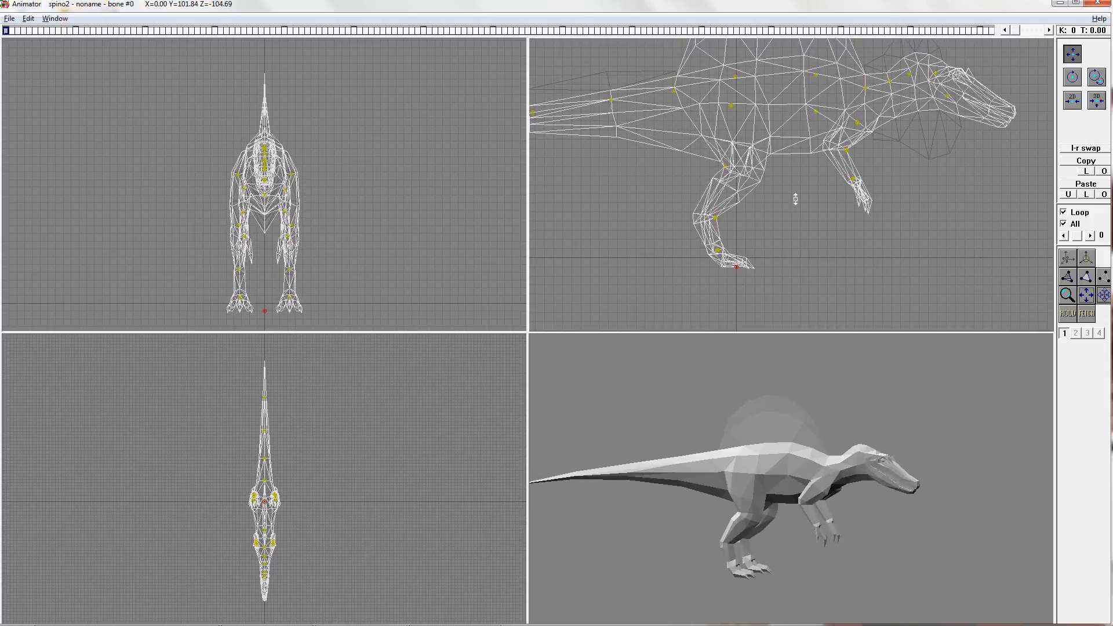
Step: Rotate r-leg1 to swing the right leg forward, and adjust r-leg2 and r-leg3 to lower the foot at key 0
{"action": "scroll", "coordinate": [795, 199], "scroll_direction": "up", "scroll_amount": 2}
{"action": "left_click", "coordinate": [1070, 84]}
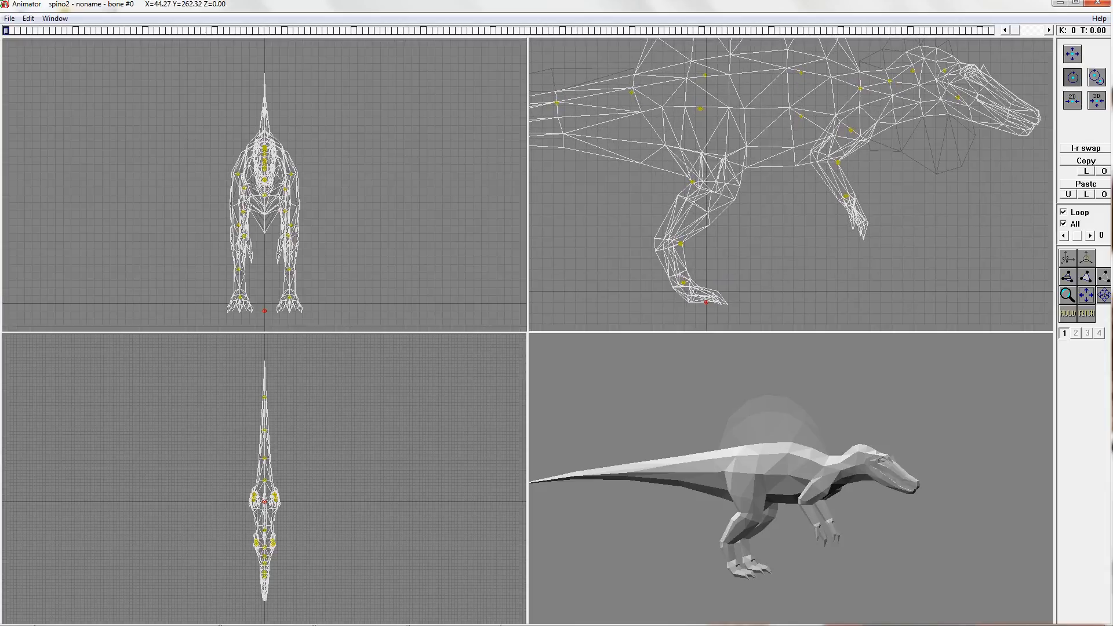
{"action": "left_click_drag", "start_coordinate": [239, 173], "coordinate": [275, 174]}
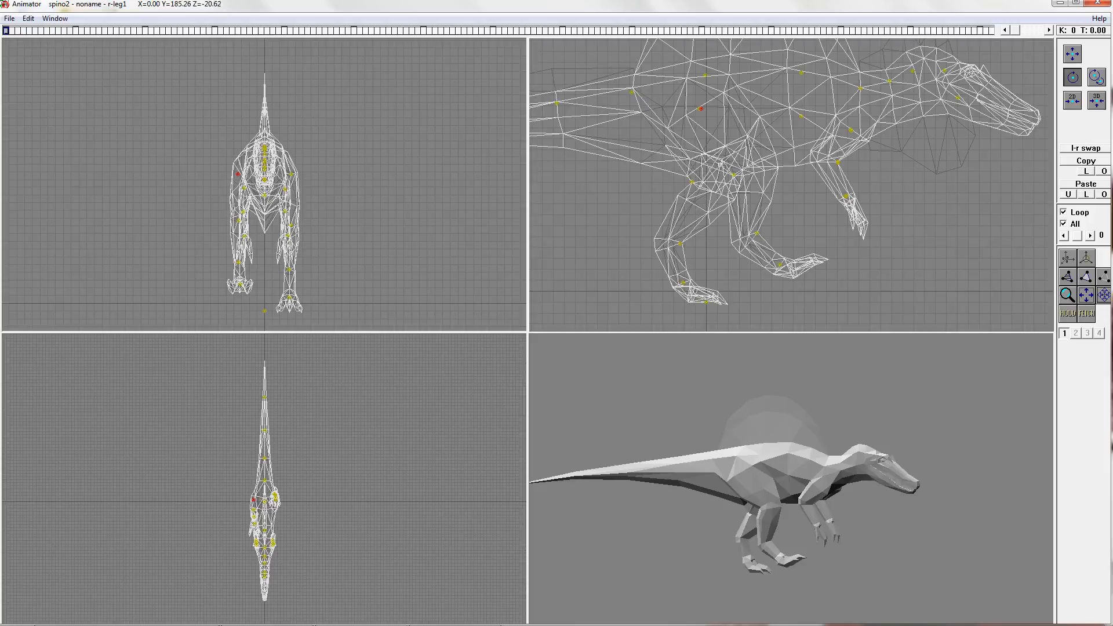
{"action": "left_click_drag", "start_coordinate": [734, 174], "coordinate": [739, 174]}
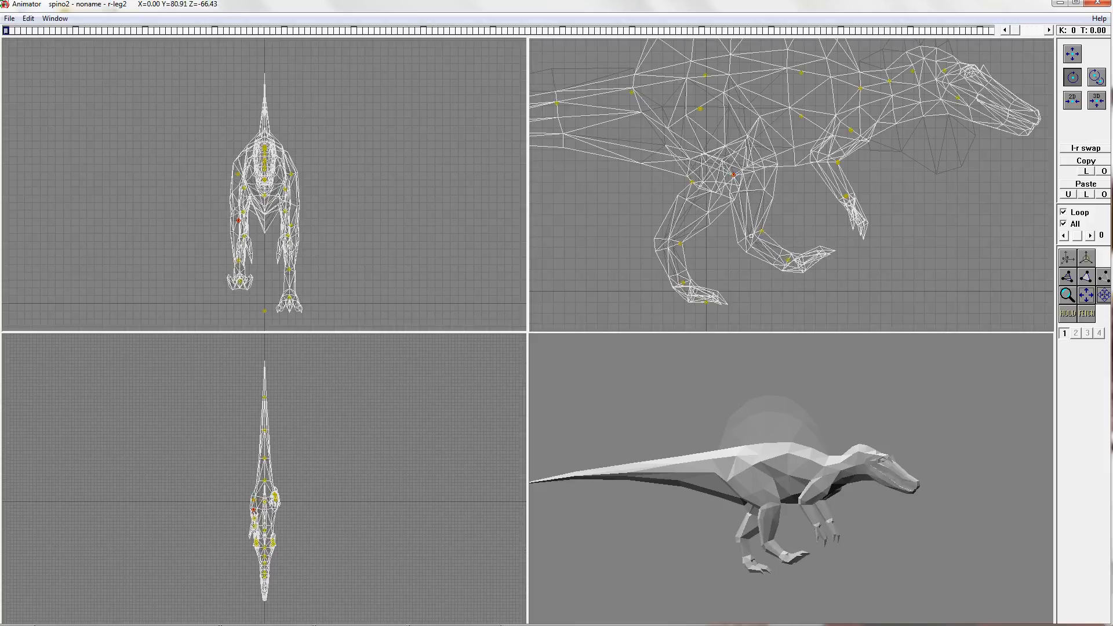
{"action": "left_click_drag", "start_coordinate": [761, 231], "coordinate": [723, 230]}
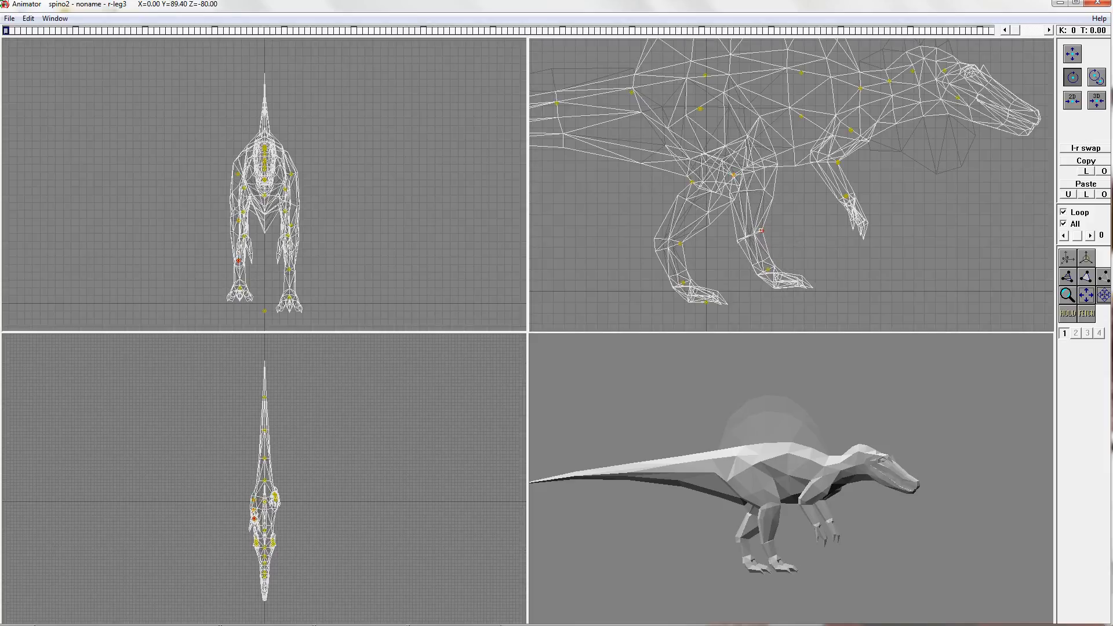
Step: Refine the right leg's step pose at key 0 by rotating r-leg1, r-leg2 and the r-foot bone slightly
{"action": "left_click", "coordinate": [401, 165]}
{"action": "left_click_drag", "start_coordinate": [239, 174], "coordinate": [233, 174]}
{"action": "left_click_drag", "start_coordinate": [589, 269], "coordinate": [588, 269]}
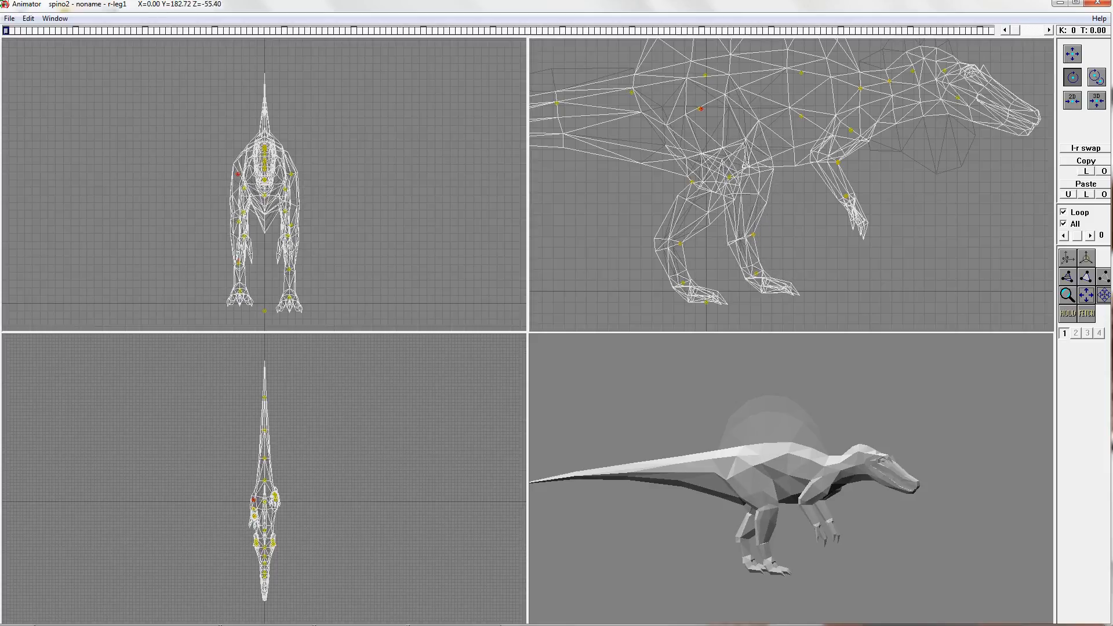
{"action": "left_click_drag", "start_coordinate": [238, 222], "coordinate": [242, 222]}
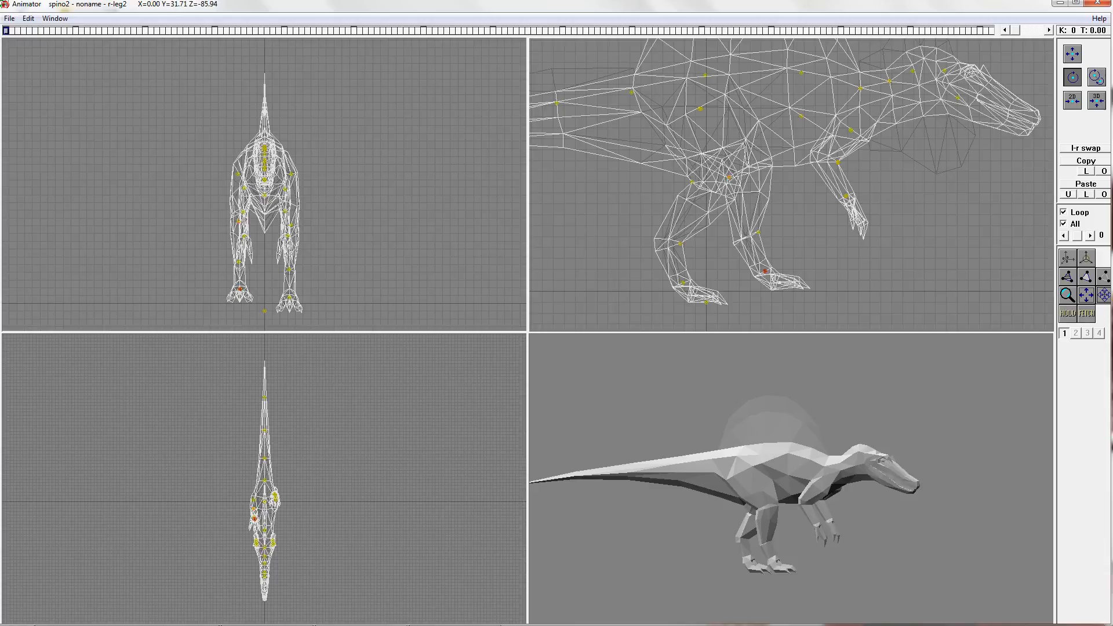
{"action": "left_click_drag", "start_coordinate": [764, 270], "coordinate": [769, 271]}
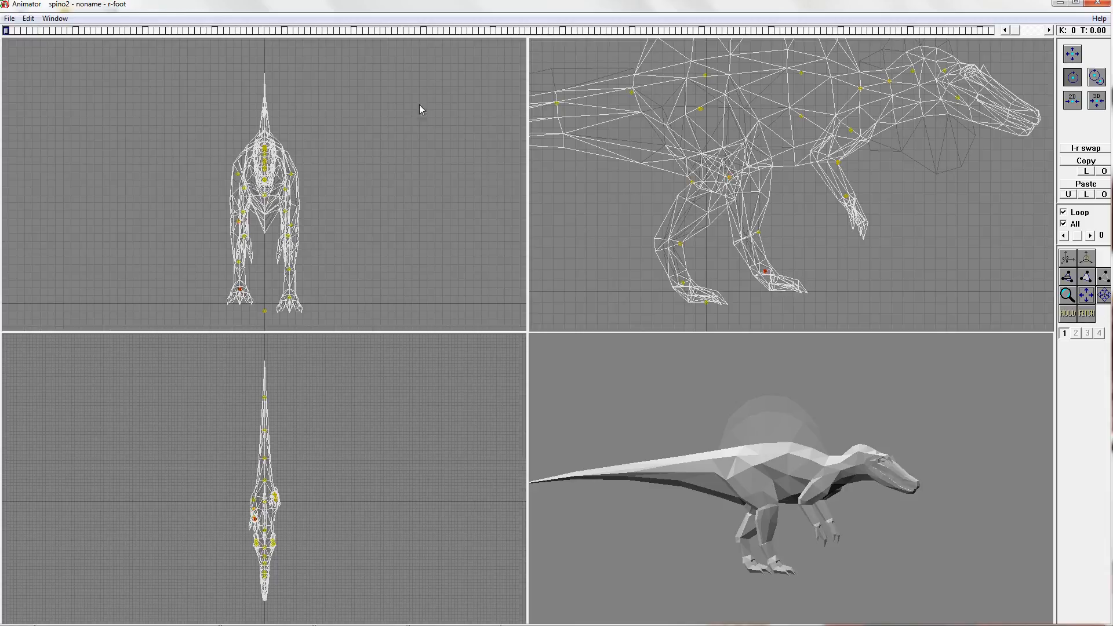
Step: Rotate l-leg1 to swing the left leg backward and adjust l-leg2 at key 0
{"action": "left_click_drag", "start_coordinate": [291, 175], "coordinate": [319, 175]}
{"action": "left_click_drag", "start_coordinate": [628, 224], "coordinate": [630, 263]}
{"action": "left_click_drag", "start_coordinate": [664, 173], "coordinate": [668, 174]}
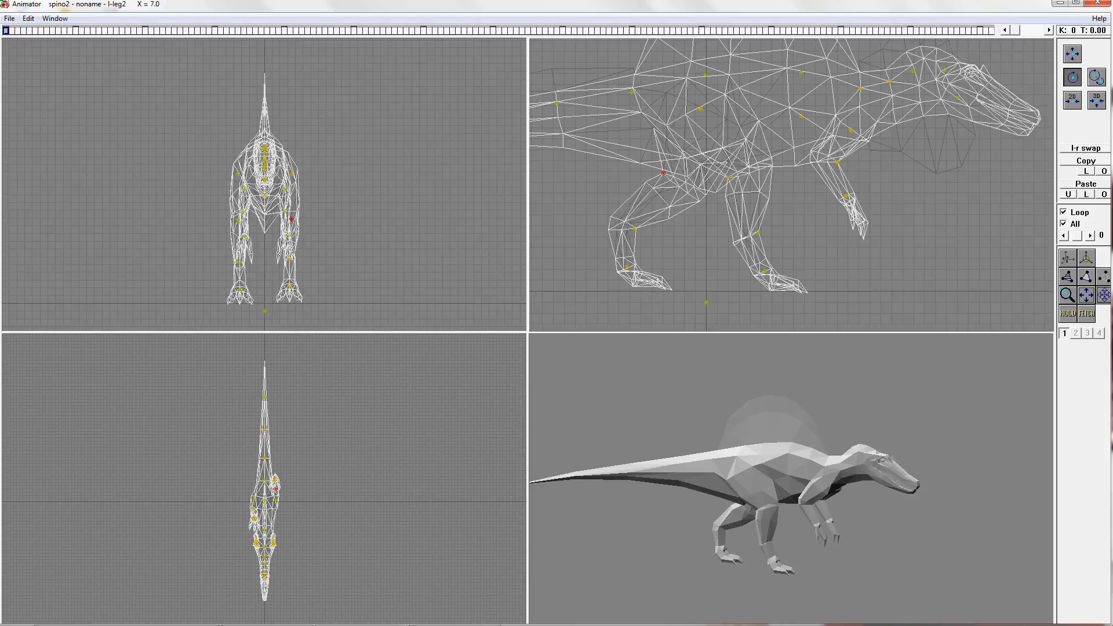
{"action": "left_click_drag", "start_coordinate": [696, 108], "coordinate": [698, 116]}
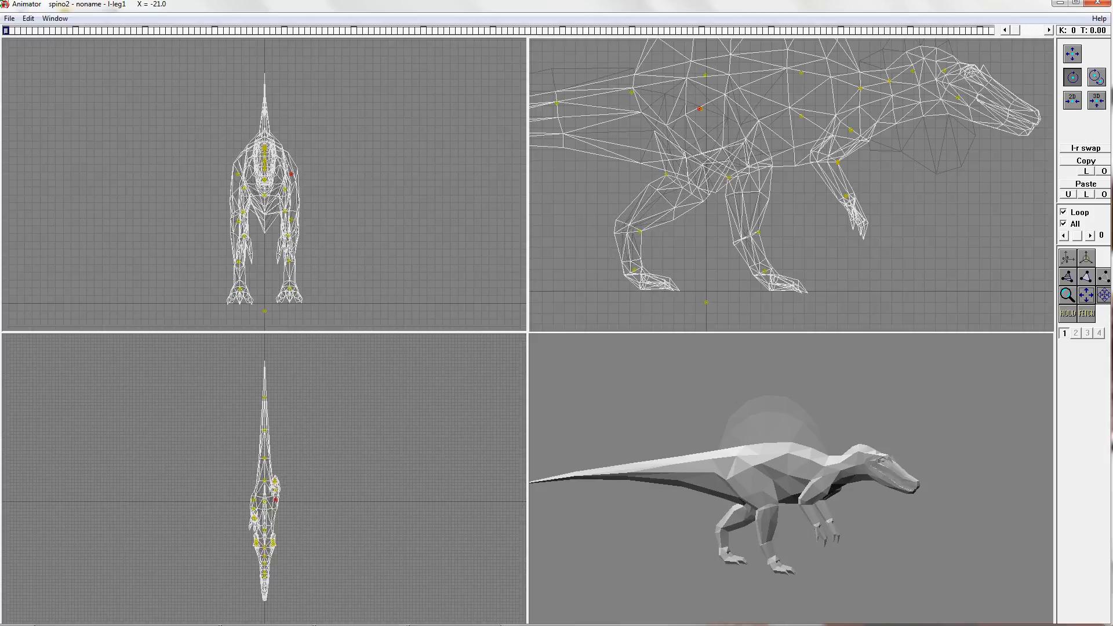
{"action": "left_click_drag", "start_coordinate": [666, 173], "coordinate": [666, 178]}
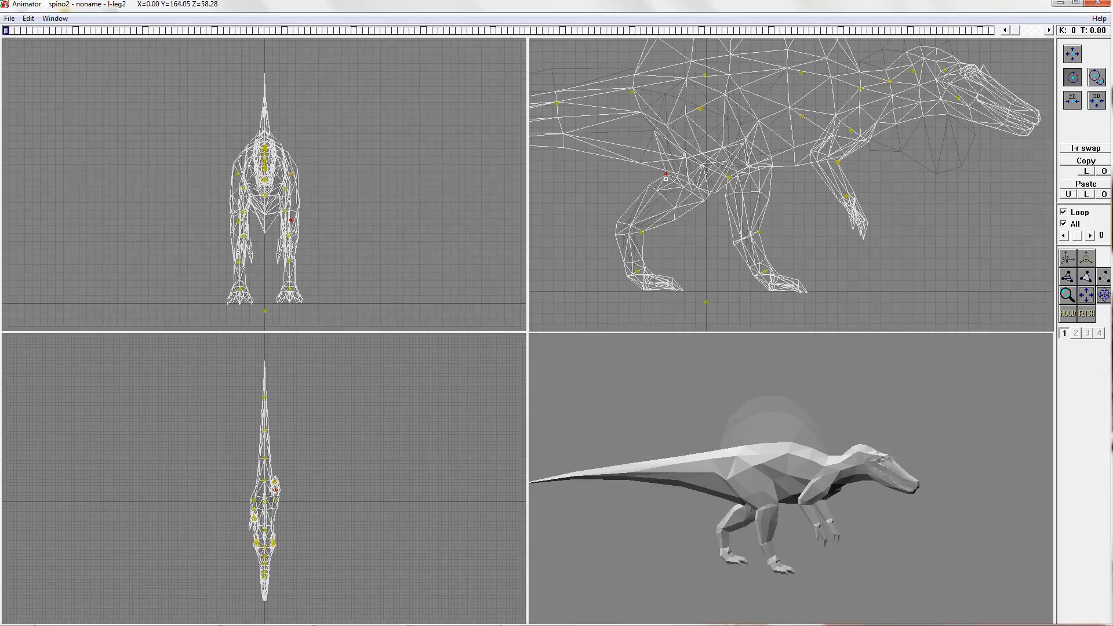
Step: Rotate the left lower leg slightly backward and tilt the l-foot bone toward the ground at key 0
{"action": "left_click", "coordinate": [638, 269]}
{"action": "scroll", "coordinate": [638, 269], "scroll_direction": "down", "scroll_amount": 5}
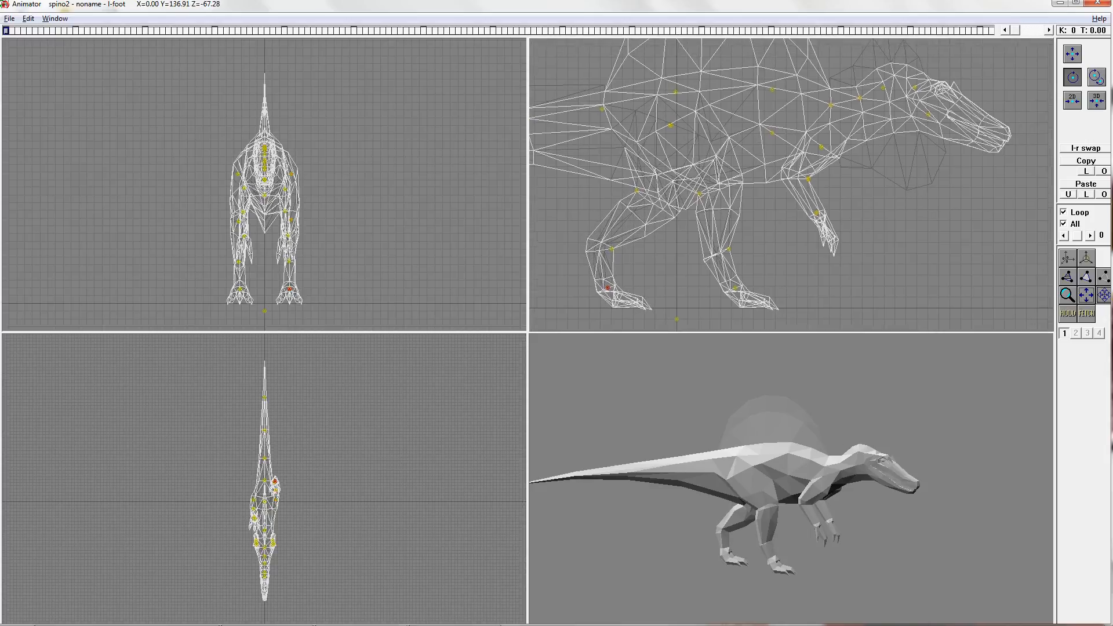
{"action": "scroll", "coordinate": [644, 256], "scroll_direction": "up", "scroll_amount": 5}
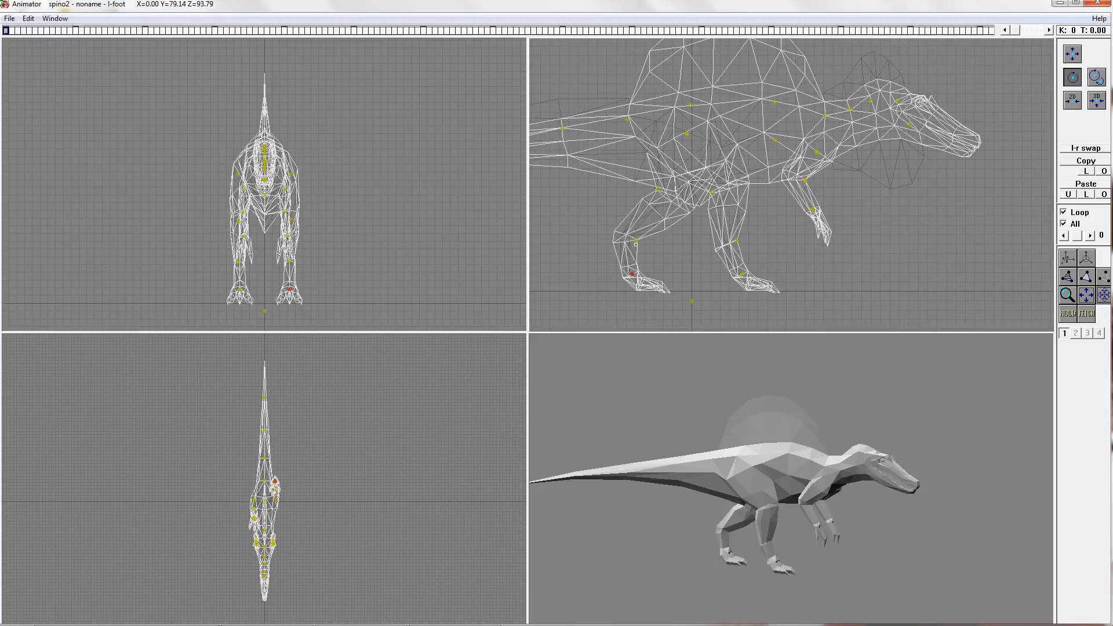
{"action": "left_click_drag", "start_coordinate": [636, 243], "coordinate": [629, 269]}
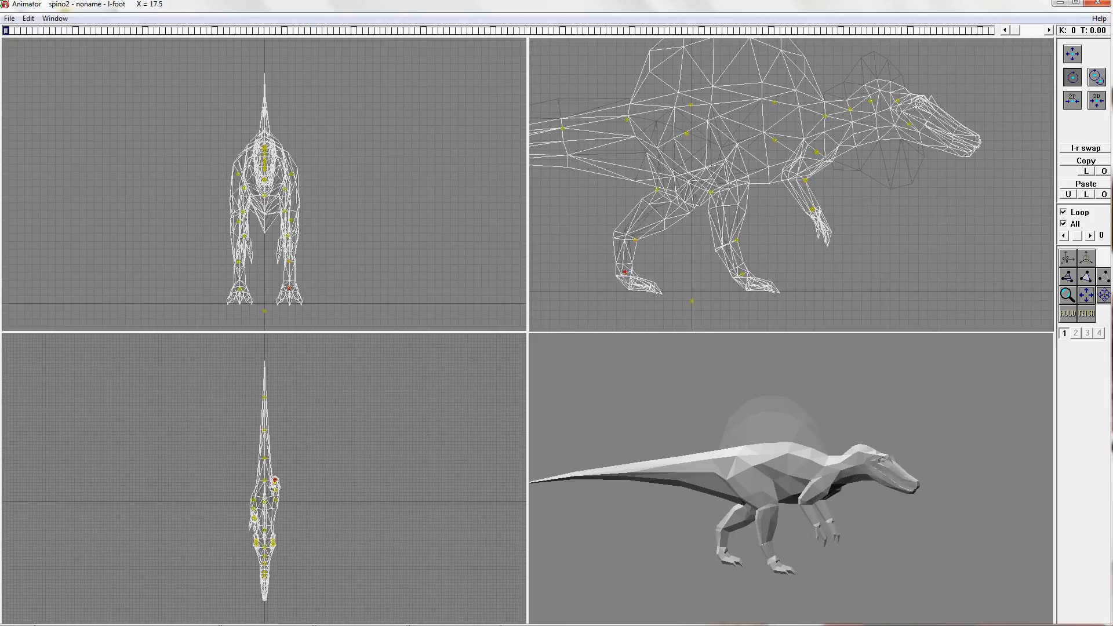
Step: Fine-tune the rotations of l-leg2 and the l-foot bone to settle the left leg's rear pose at key 0
{"action": "left_click_drag", "start_coordinate": [657, 190], "coordinate": [659, 189]}
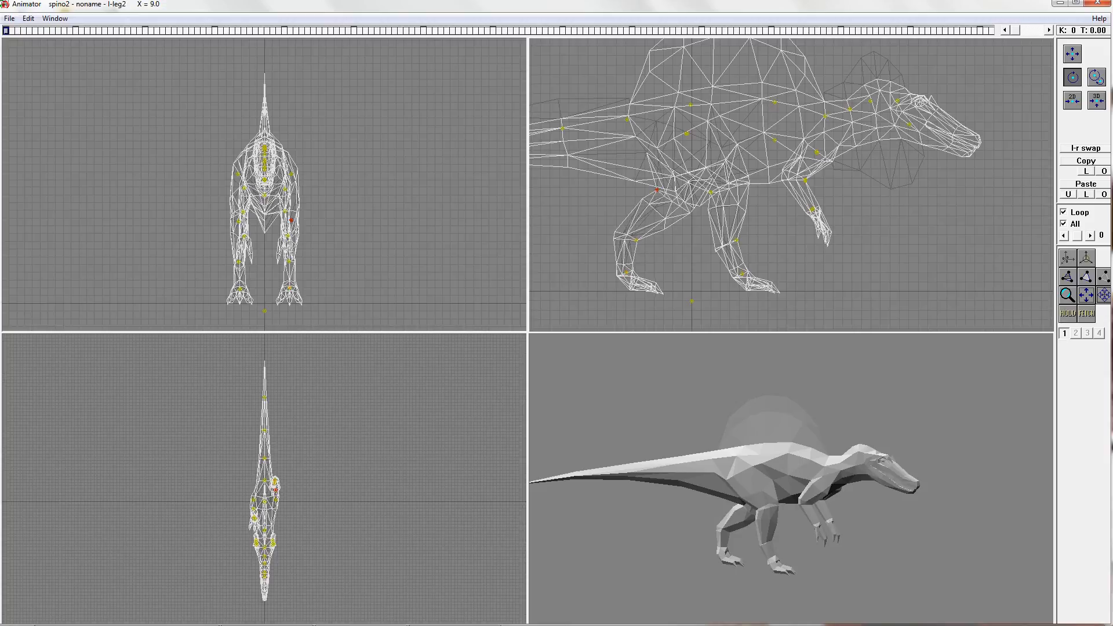
{"action": "left_click", "coordinate": [627, 272]}
{"action": "left_click_drag", "start_coordinate": [627, 272], "coordinate": [629, 271]}
{"action": "right_click_drag", "start_coordinate": [771, 207], "coordinate": [801, 218]}
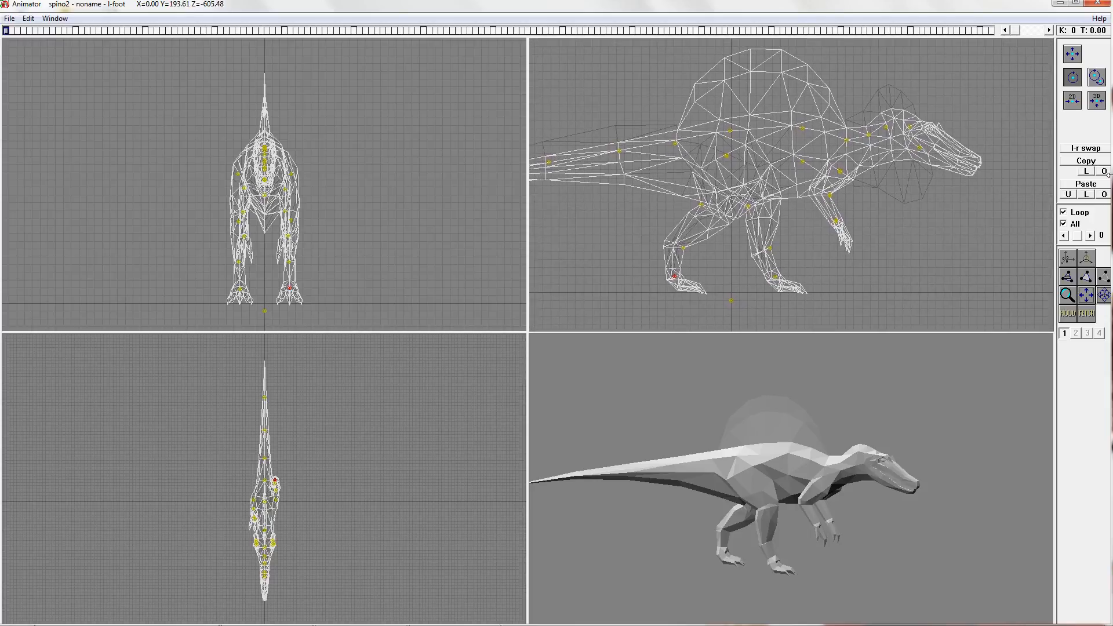
Step: Rotate r-arm1 and r-arm2 to swing the right arm backward at key 0
{"action": "left_click", "coordinate": [245, 188]}
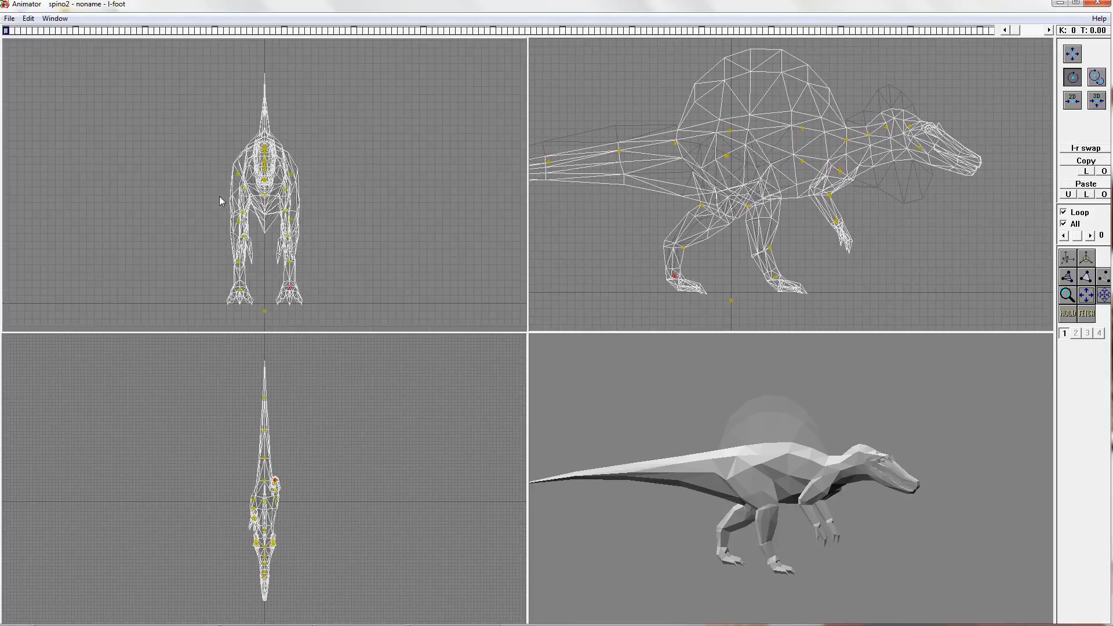
{"action": "left_click_drag", "start_coordinate": [898, 169], "coordinate": [896, 182]}
{"action": "left_click_drag", "start_coordinate": [825, 193], "coordinate": [825, 200]}
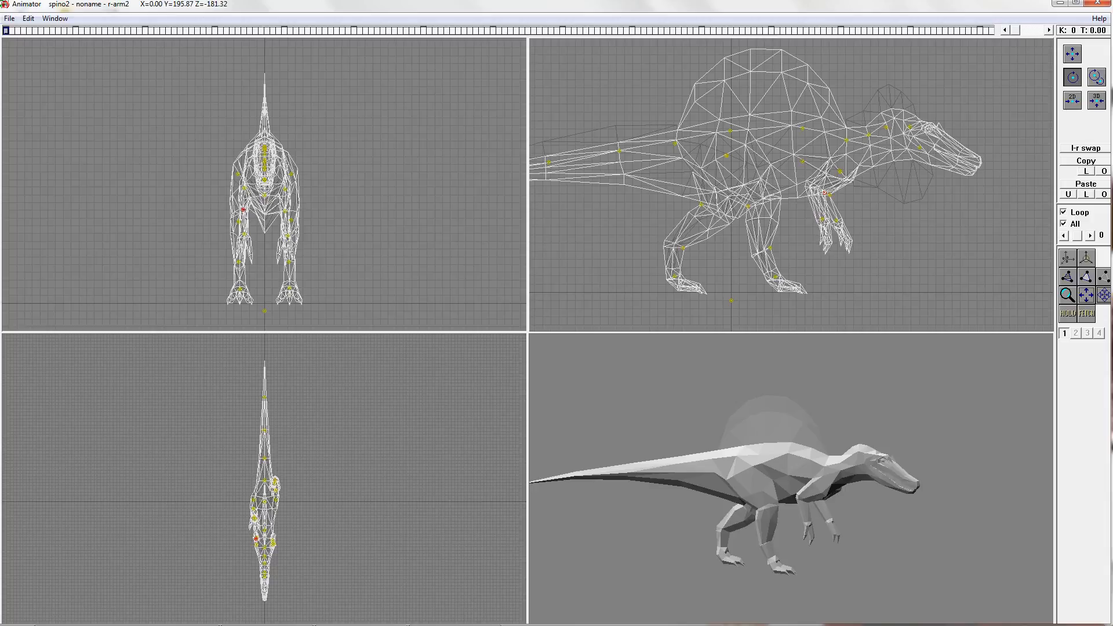
Step: Rotate l-arm1 to swing the left arm forward, and adjust the lower arm and r-hand rotations at key 0
{"action": "left_click", "coordinate": [352, 207]}
{"action": "left_click", "coordinate": [285, 189]}
{"action": "left_click_drag", "start_coordinate": [285, 189], "coordinate": [285, 183]}
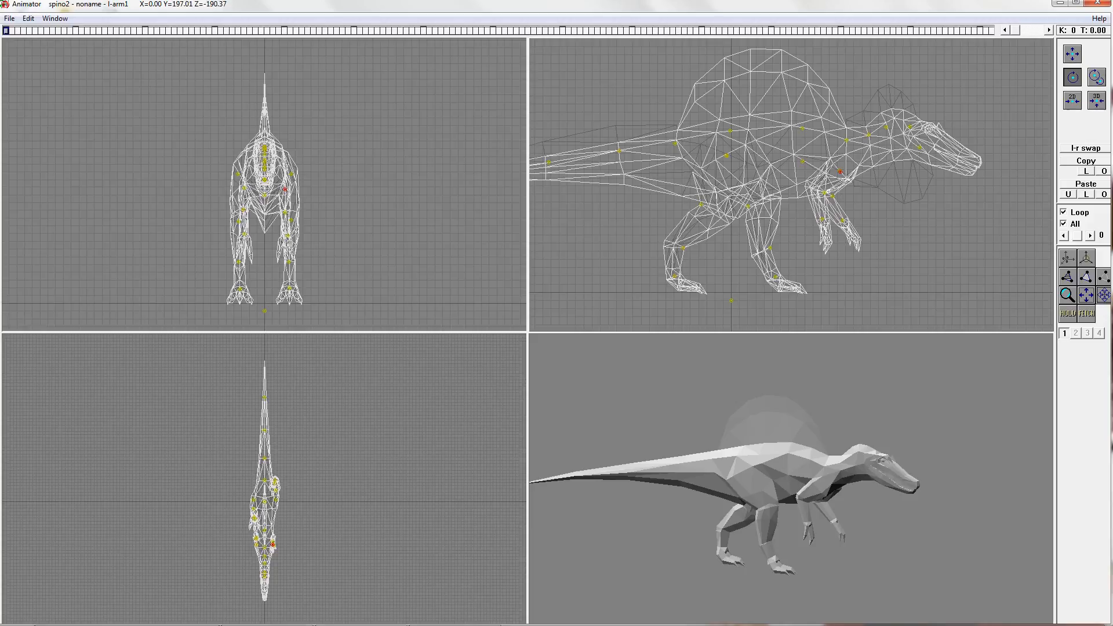
{"action": "left_click_drag", "start_coordinate": [832, 196], "coordinate": [822, 225]}
{"action": "left_click", "coordinate": [840, 221]}
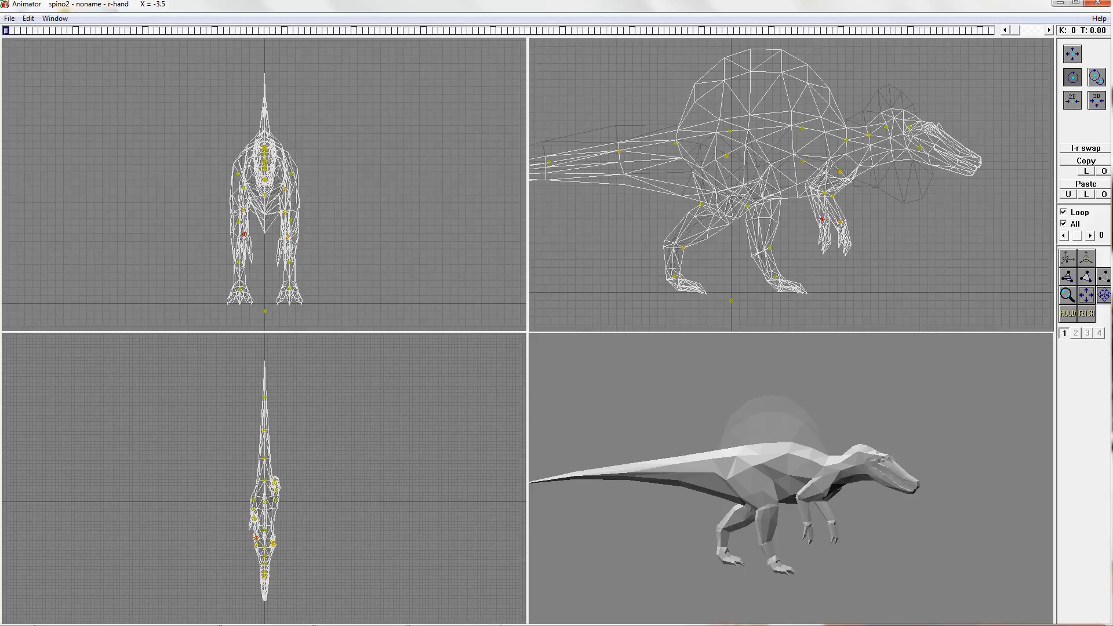
Step: Rotate the body bone slightly so the front of the dinosaur tilts downward at key 0
{"action": "scroll", "coordinate": [879, 219], "scroll_direction": "down", "scroll_amount": 5}
{"action": "scroll", "coordinate": [879, 219], "scroll_direction": "up", "scroll_amount": 4}
{"action": "scroll", "coordinate": [879, 218], "scroll_direction": "up", "scroll_amount": 3}
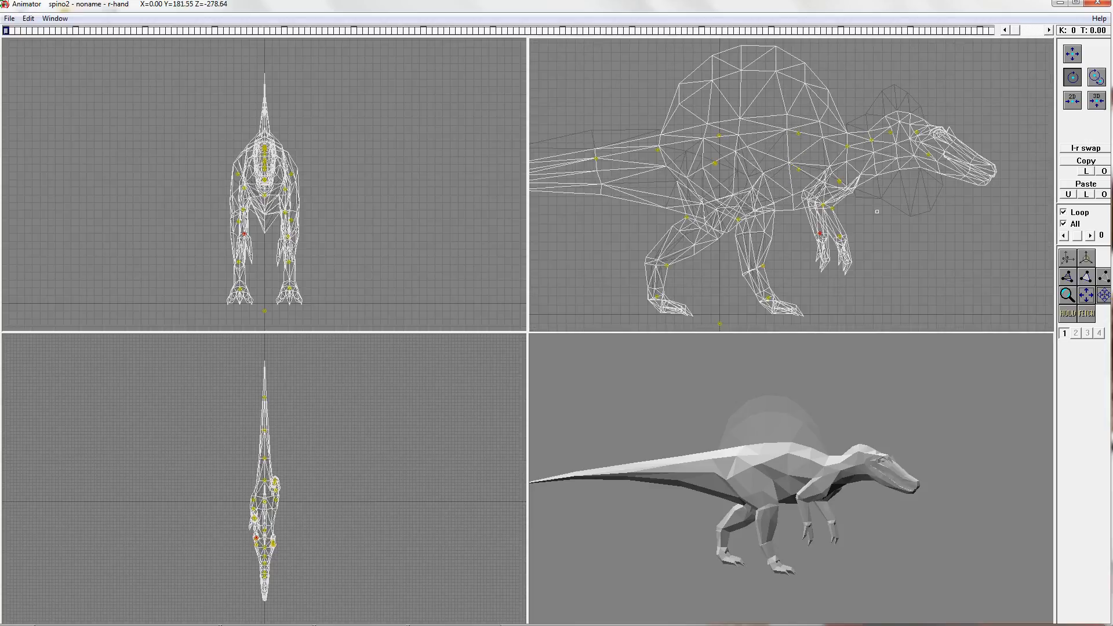
{"action": "left_click_drag", "start_coordinate": [720, 136], "coordinate": [720, 138]}
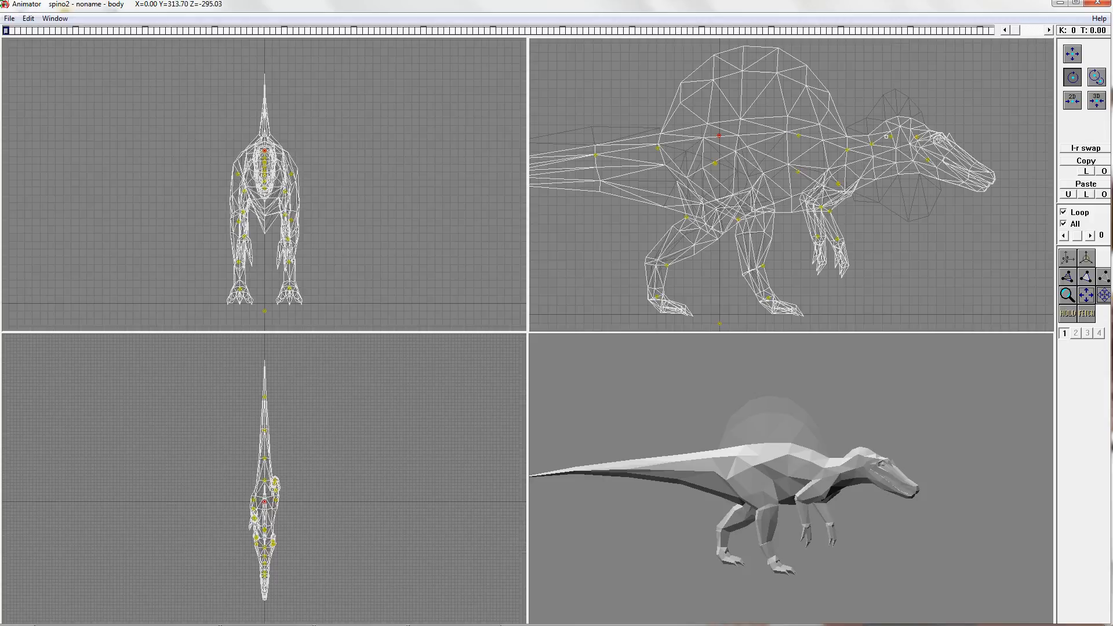
Step: Rotate tail1 to lower the tail and tail3 to curve its end back up at key 0
{"action": "middle_click_drag", "start_coordinate": [776, 159], "coordinate": [967, 164]}
{"action": "right_click_drag", "start_coordinate": [967, 164], "coordinate": [916, 232]}
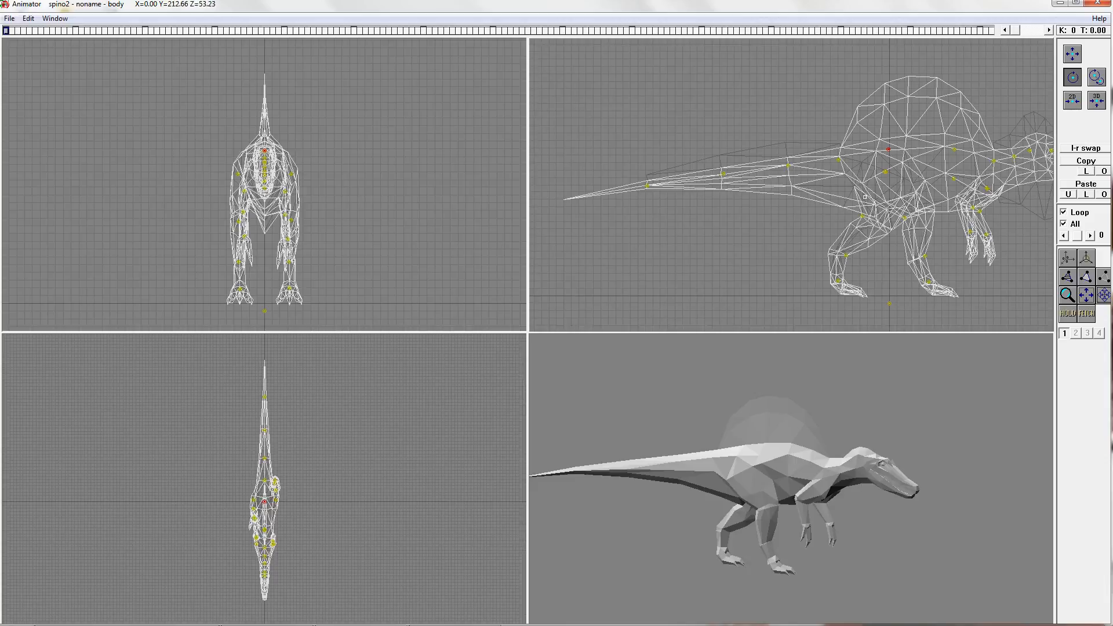
{"action": "mouse_move", "coordinate": [789, 167]}
{"action": "left_mouse_down"}
{"action": "mouse_move", "coordinate": [818, 170]}
{"action": "mouse_move", "coordinate": [802, 172]}
{"action": "left_mouse_up"}
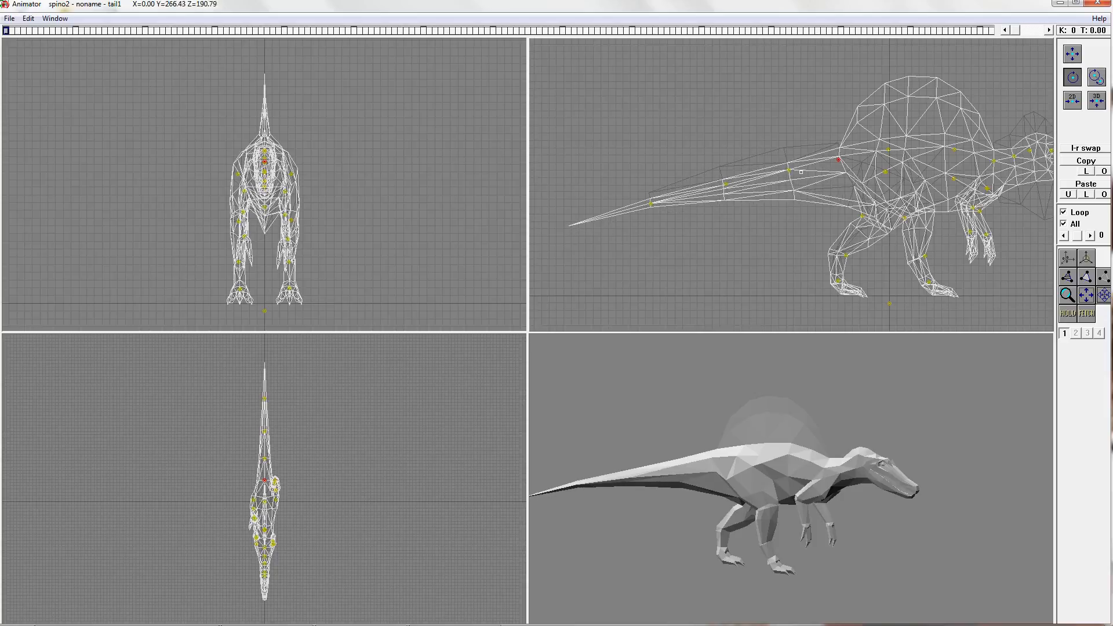
{"action": "mouse_move", "coordinate": [725, 184]}
{"action": "left_mouse_down"}
{"action": "mouse_move", "coordinate": [650, 198]}
{"action": "mouse_move", "coordinate": [725, 207]}
{"action": "mouse_move", "coordinate": [725, 193]}
{"action": "left_mouse_up"}
{"action": "mouse_move", "coordinate": [970, 146]}
{"action": "right_mouse_down"}
{"action": "mouse_move", "coordinate": [872, 192]}
{"action": "mouse_move", "coordinate": [992, 160]}
{"action": "mouse_move", "coordinate": [969, 144]}
{"action": "right_mouse_up"}
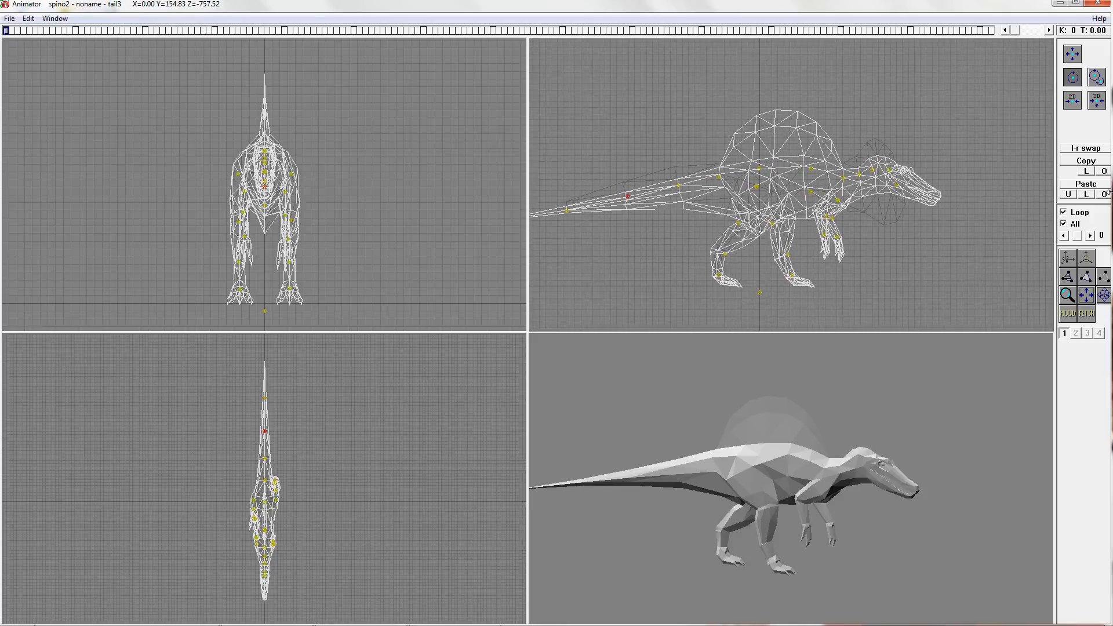
Step: Extend the animation track with a new world key at key 3
{"action": "left_click", "coordinate": [1075, 162]}
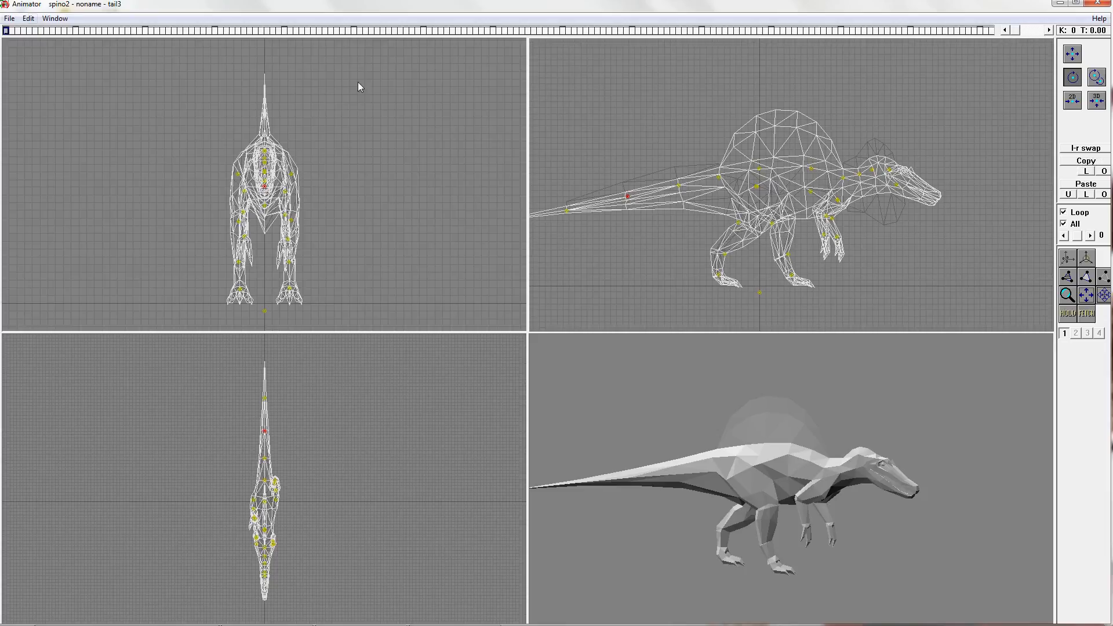
{"action": "left_click", "coordinate": [24, 30]}
{"action": "left_click", "coordinate": [565, 355]}
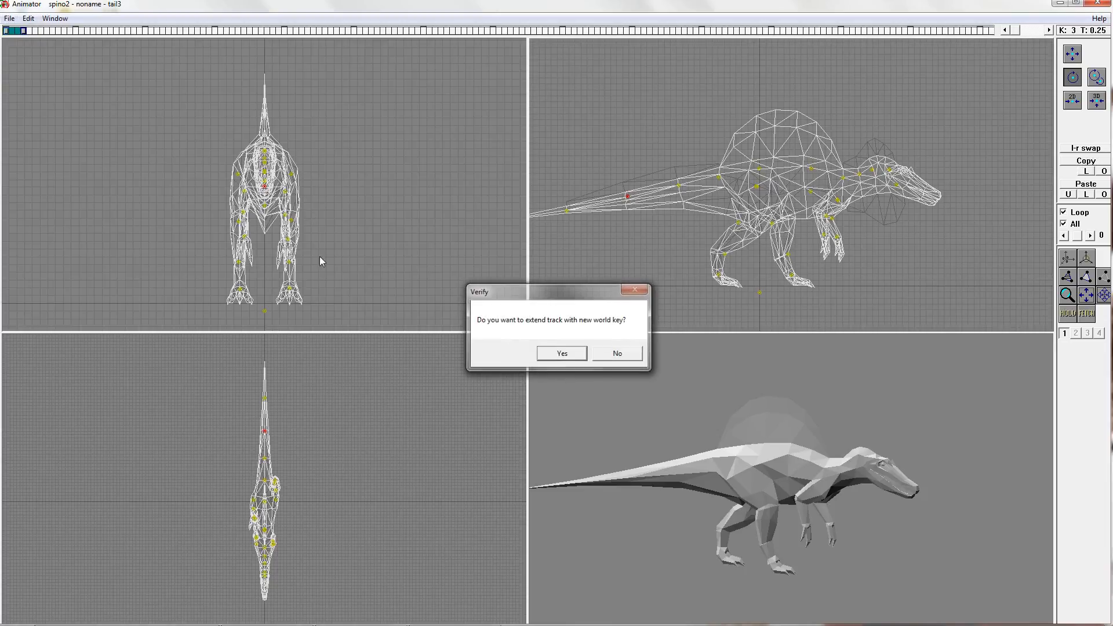
Step: Move the root bone #0 slightly upward at key 3 to raise the whole model
{"action": "right_click_drag", "start_coordinate": [772, 174], "coordinate": [799, 119]}
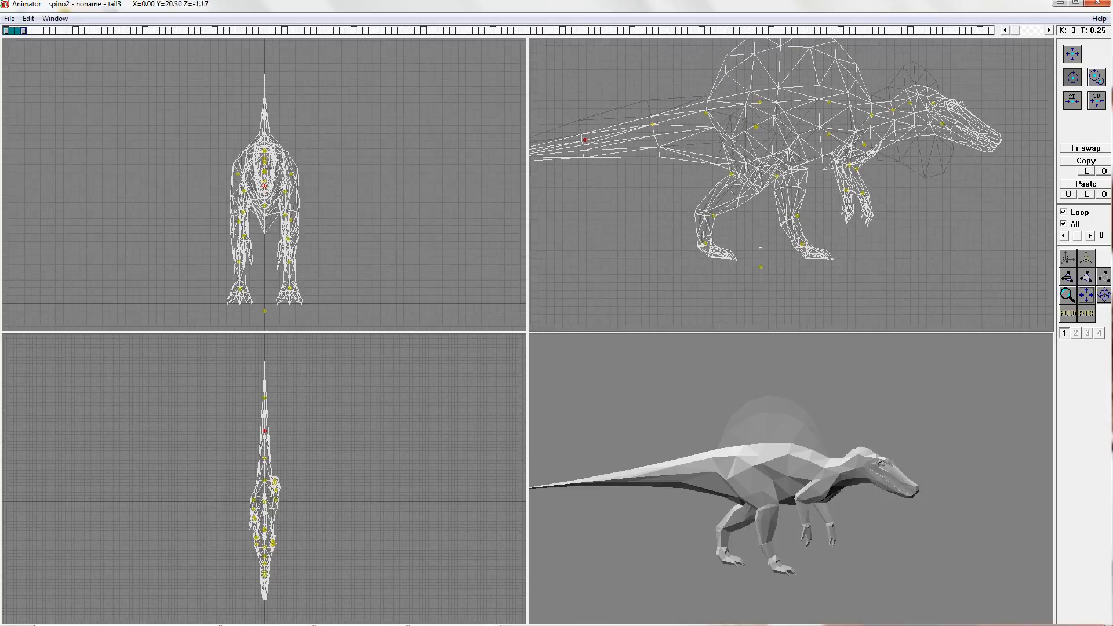
{"action": "left_click", "coordinate": [1073, 54]}
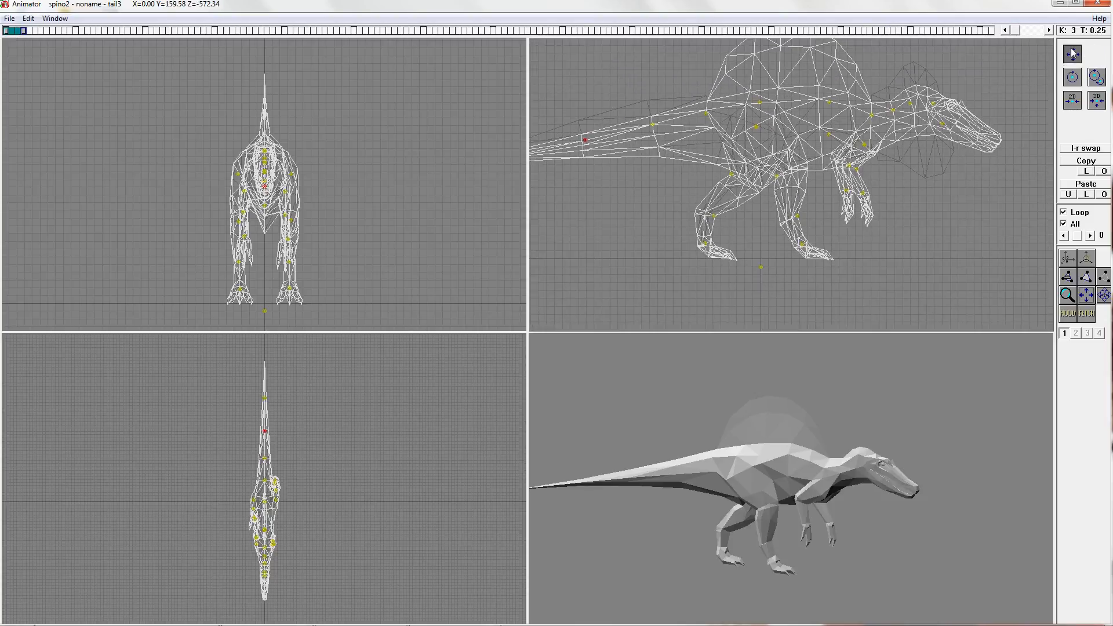
{"action": "left_click", "coordinate": [761, 267]}
{"action": "left_click_drag", "start_coordinate": [761, 267], "coordinate": [761, 263]}
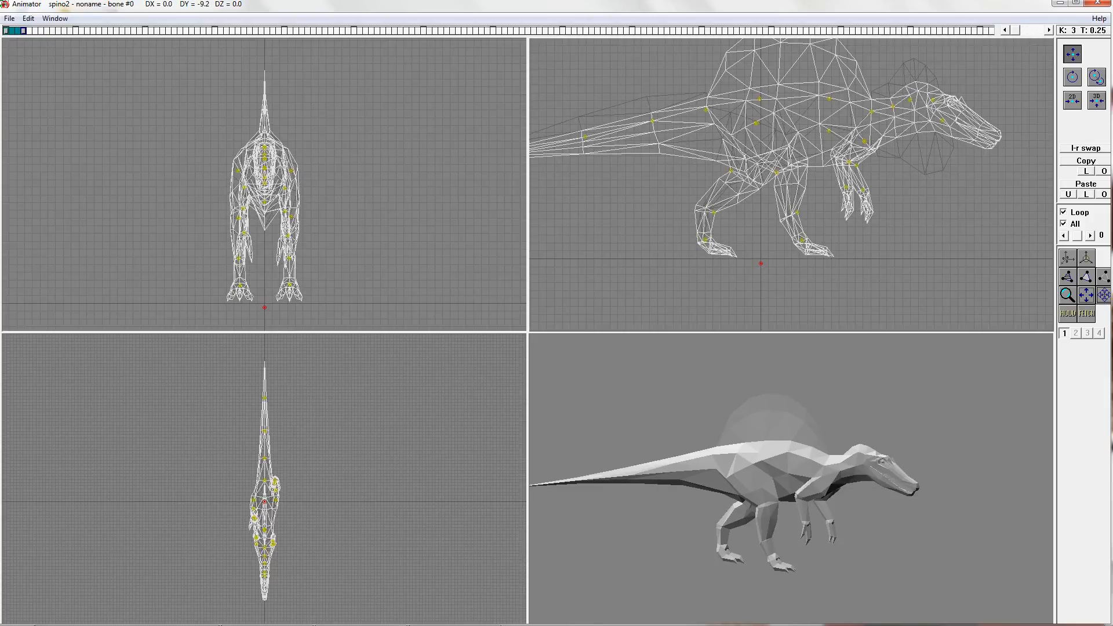
Step: Rotate r-leg1, r-leg2 and r-foot to bring the right leg back under the body at key 3
{"action": "mouse_move", "coordinate": [791, 218]}
{"action": "right_mouse_down"}
{"action": "mouse_move", "coordinate": [775, 225]}
{"action": "mouse_move", "coordinate": [775, 214]}
{"action": "right_mouse_up"}
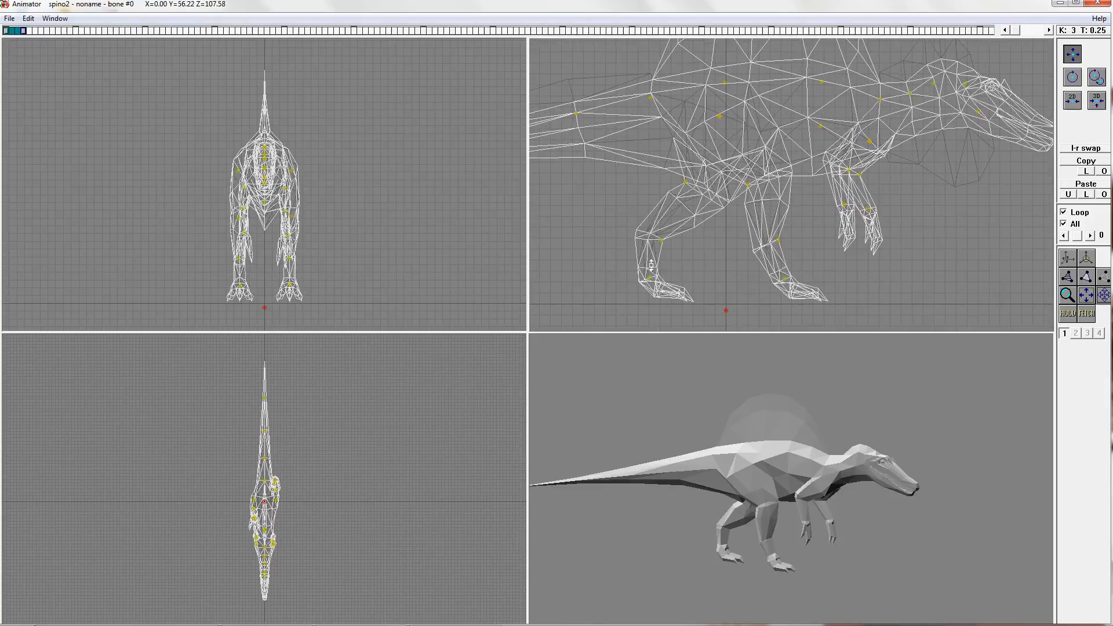
{"action": "left_click", "coordinate": [1073, 76]}
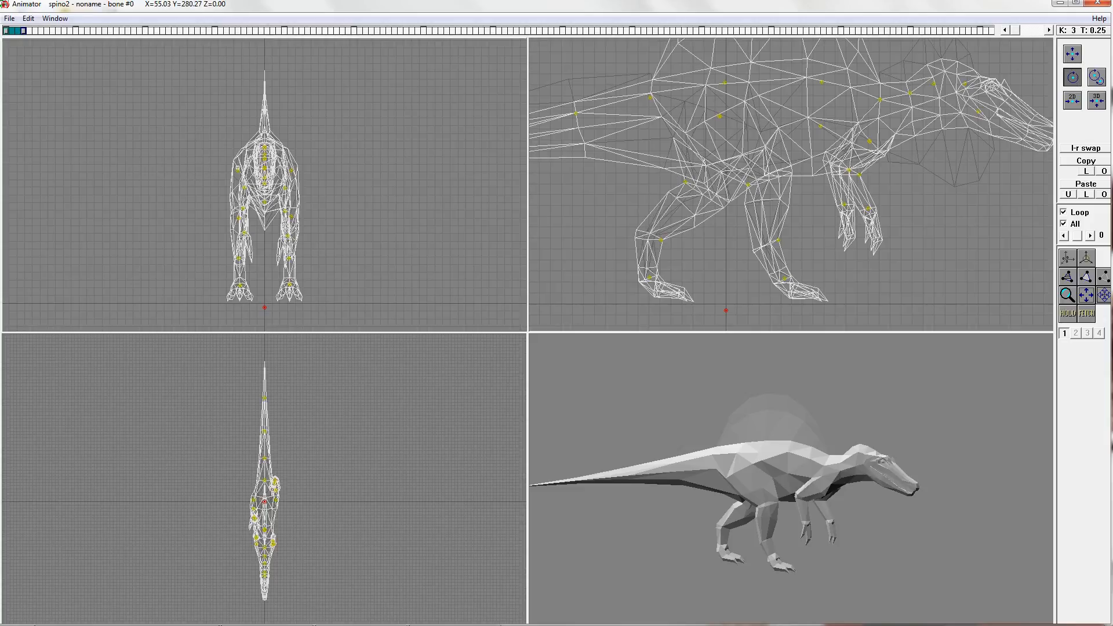
{"action": "left_click_drag", "start_coordinate": [720, 116], "coordinate": [714, 116]}
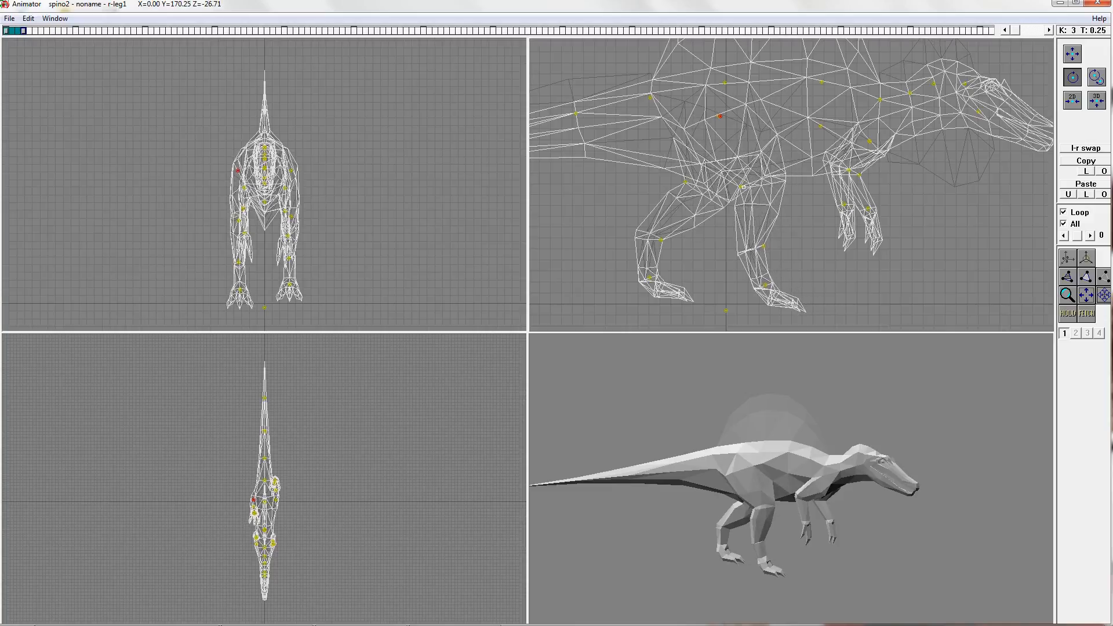
{"action": "left_click_drag", "start_coordinate": [742, 187], "coordinate": [749, 305]}
{"action": "left_click", "coordinate": [238, 171]}
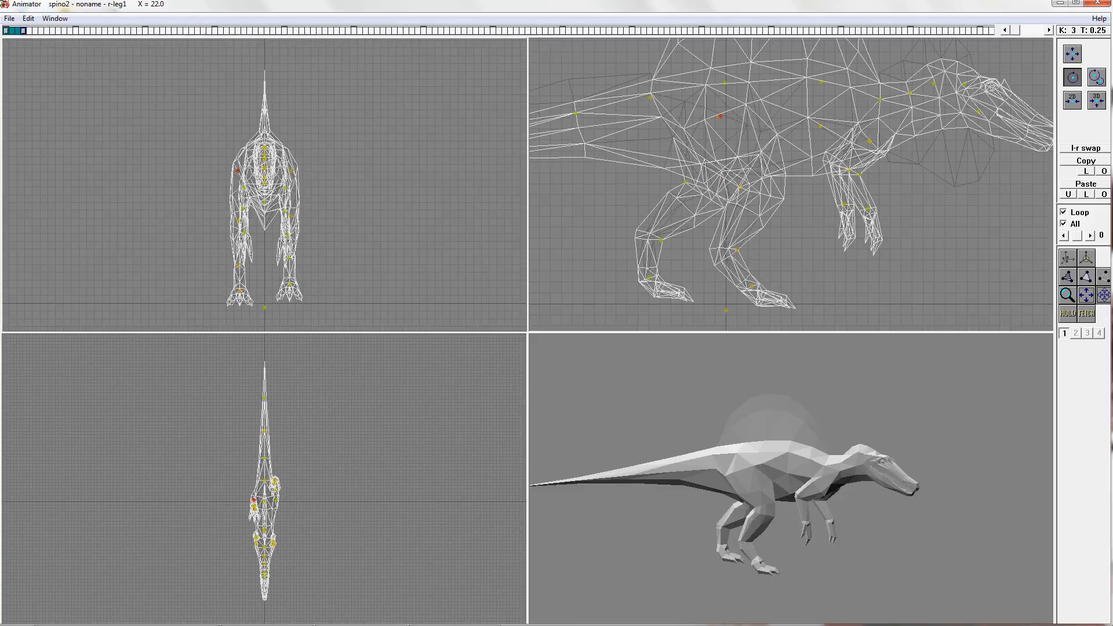
{"action": "left_click_drag", "start_coordinate": [720, 116], "coordinate": [725, 116]}
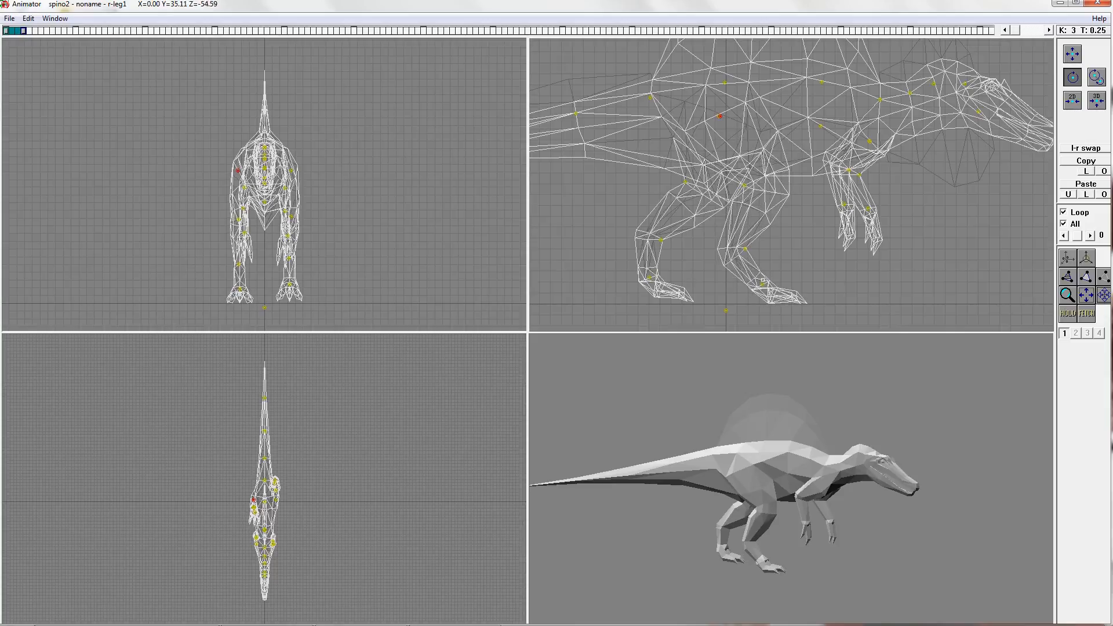
{"action": "left_click_drag", "start_coordinate": [745, 250], "coordinate": [760, 285]}
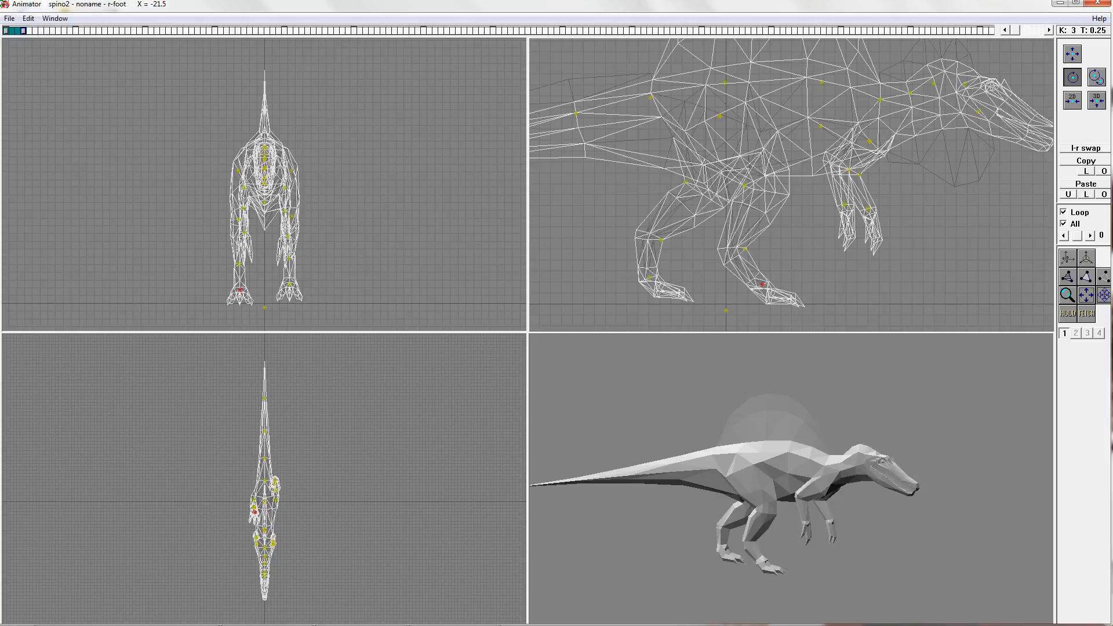
{"action": "scroll", "coordinate": [825, 234], "scroll_direction": "down", "scroll_amount": 8}
{"action": "scroll", "coordinate": [821, 238], "scroll_direction": "up", "scroll_amount": 8}
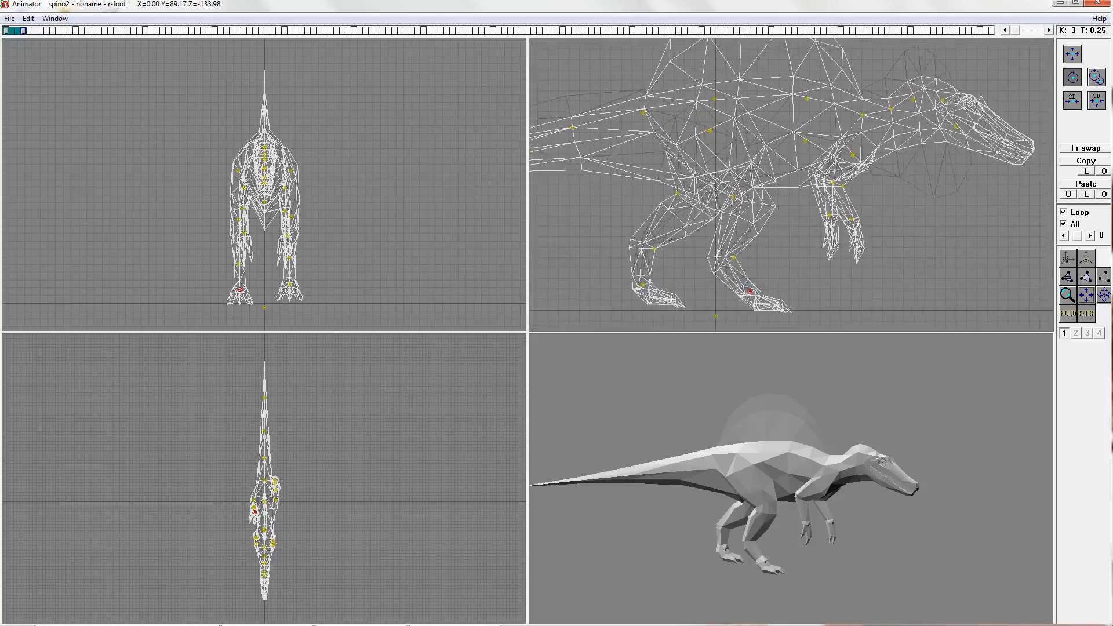
{"action": "left_click_drag", "start_coordinate": [4, 33], "coordinate": [24, 31]}
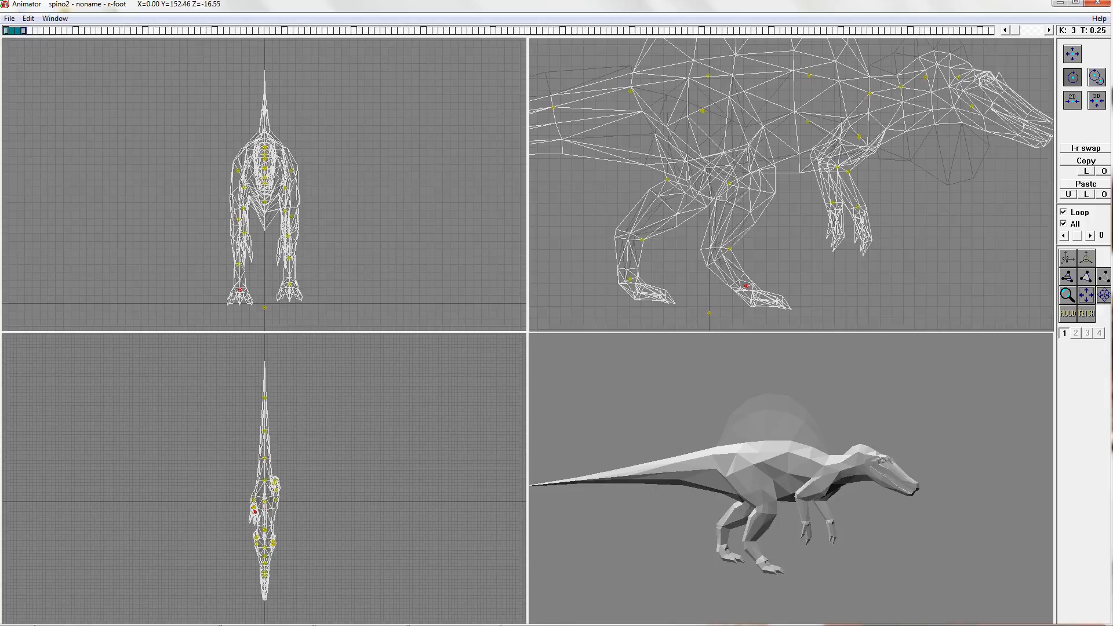
Step: Swing l-leg1 forward and rotate l-leg2 and l-foot to lift the left leg with its toes pointing down at key 3
{"action": "left_click_drag", "start_coordinate": [292, 171], "coordinate": [776, 227]}
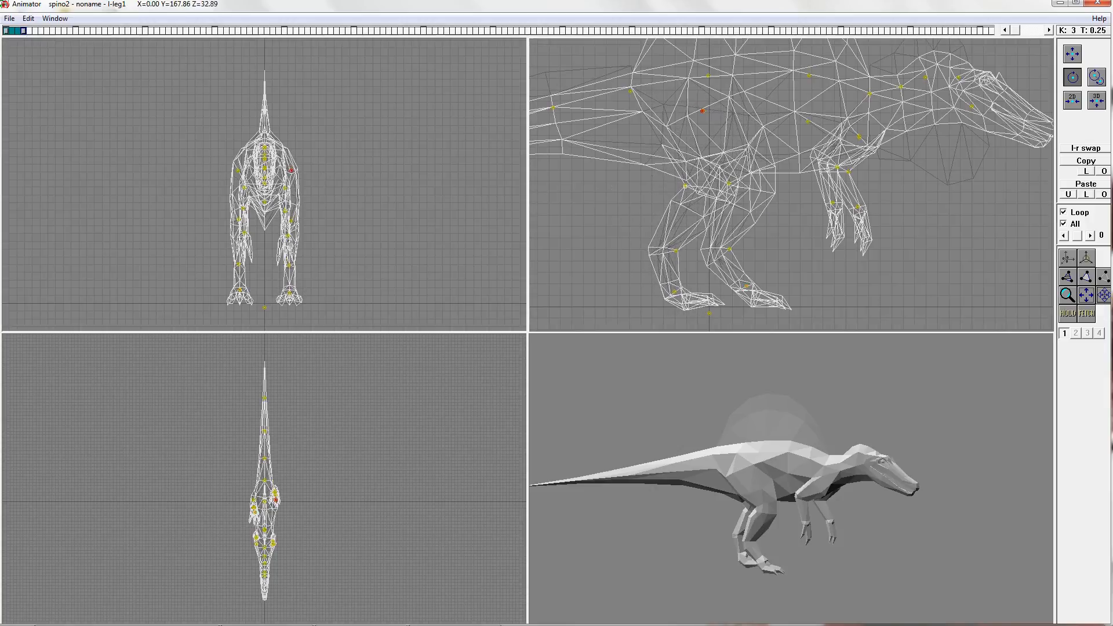
{"action": "left_click_drag", "start_coordinate": [685, 186], "coordinate": [649, 203]}
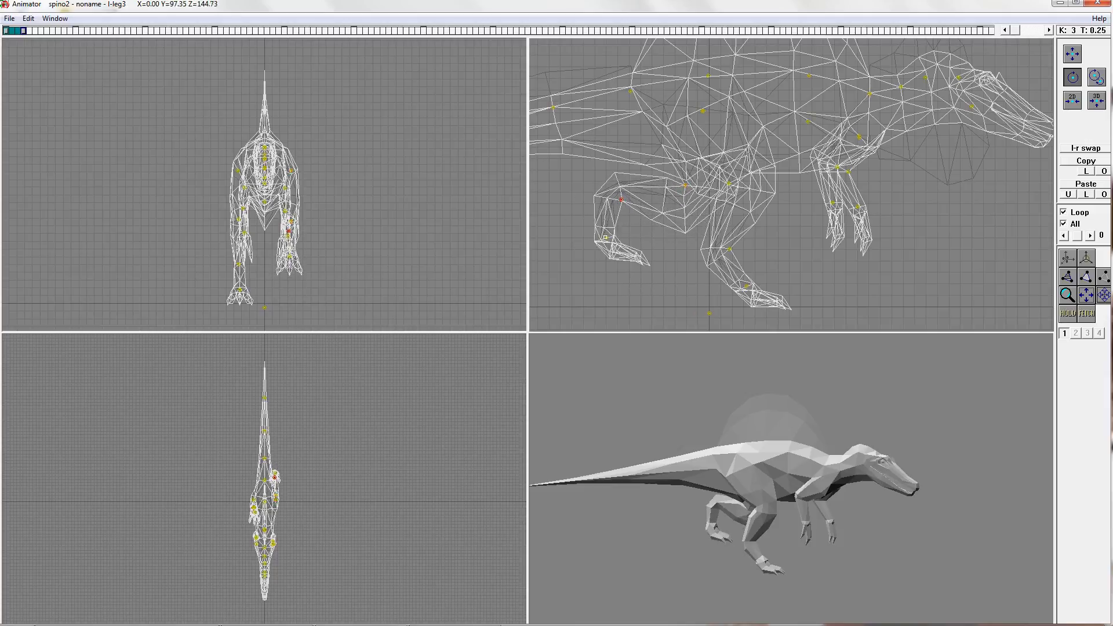
{"action": "left_click_drag", "start_coordinate": [607, 237], "coordinate": [581, 239]}
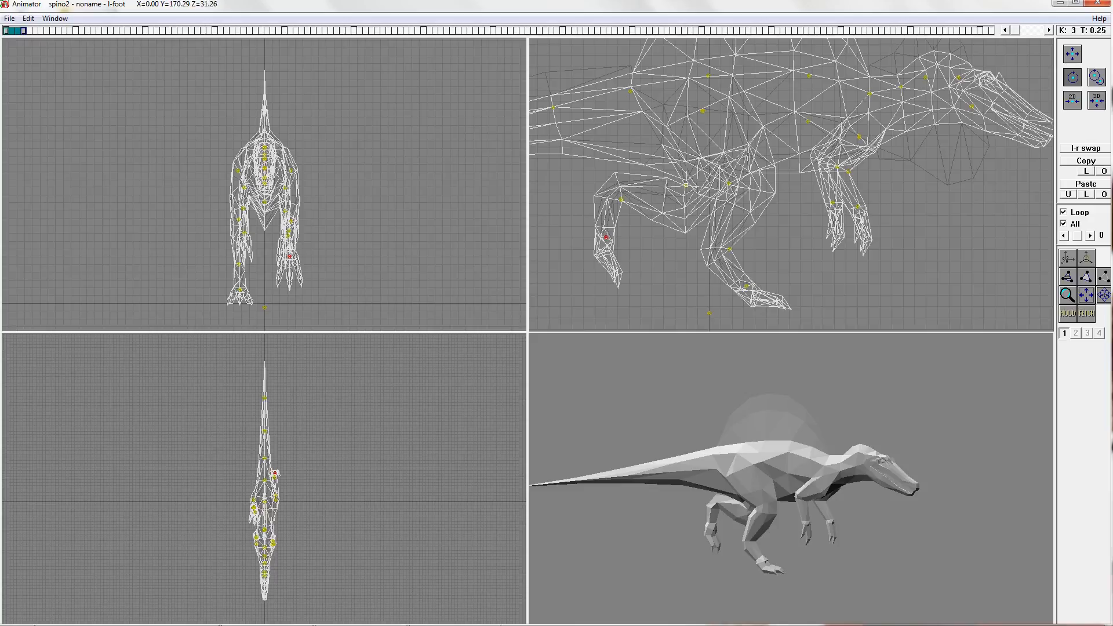
{"action": "left_click_drag", "start_coordinate": [686, 185], "coordinate": [705, 187]}
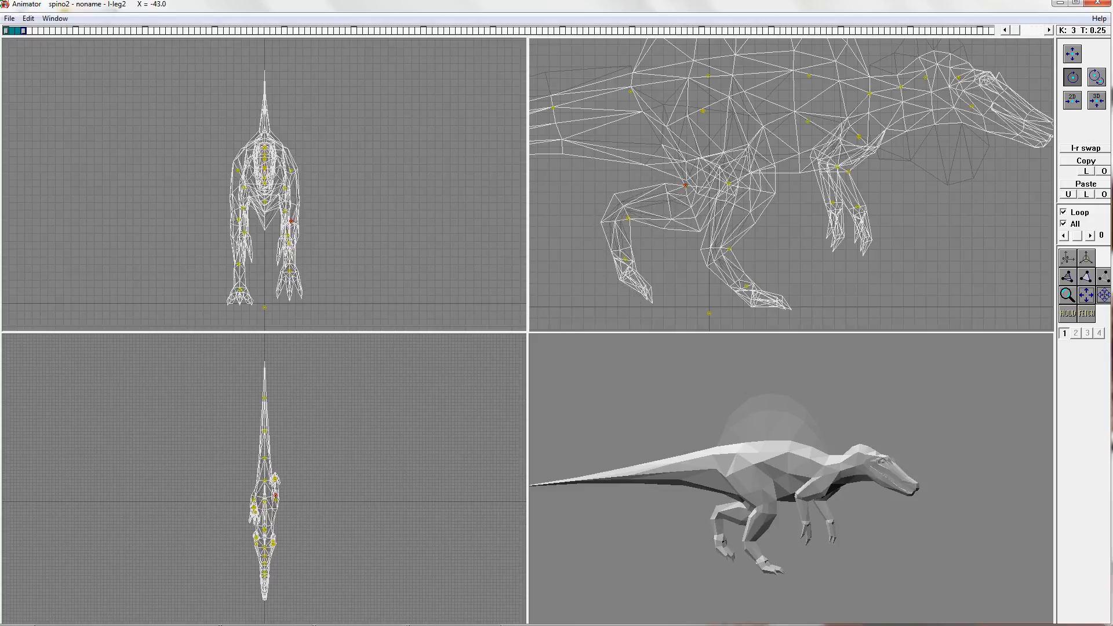
Step: Move the l-leg1 bone slightly upward at key 3 to raise the left foot off the ground
{"action": "left_click", "coordinate": [1073, 54]}
{"action": "left_click", "coordinate": [291, 171]}
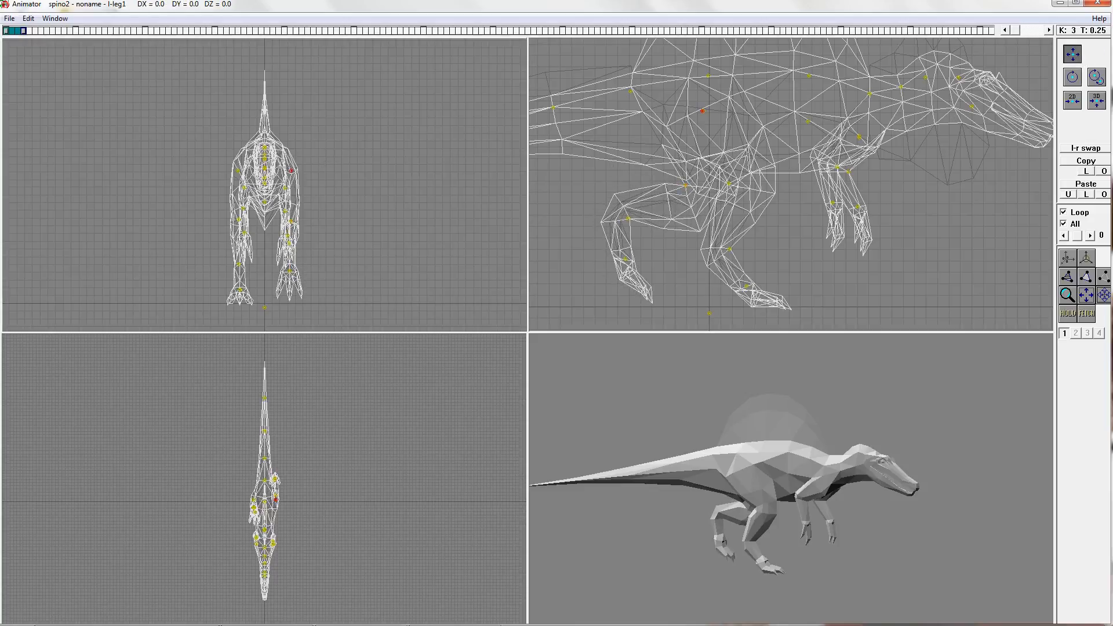
{"action": "left_click_drag", "start_coordinate": [292, 171], "coordinate": [292, 167]}
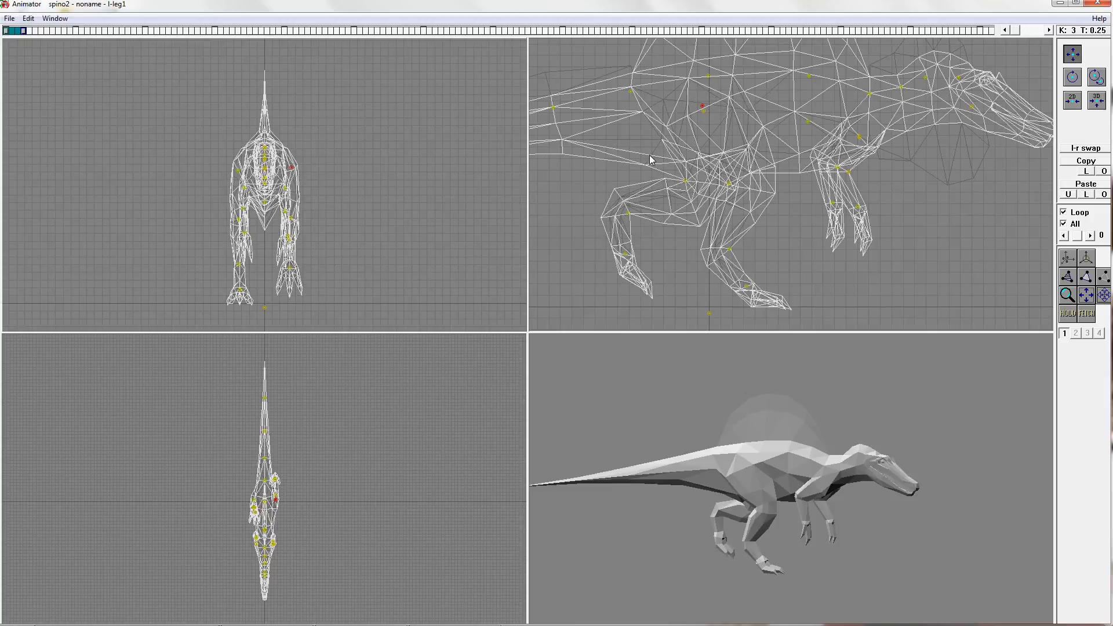
Step: Refine the lifted left leg at key 3 with slight l-foot and l-leg2 rotations, comparing the pose against key 0
{"action": "left_click", "coordinate": [1077, 80]}
{"action": "left_click", "coordinate": [726, 92]}
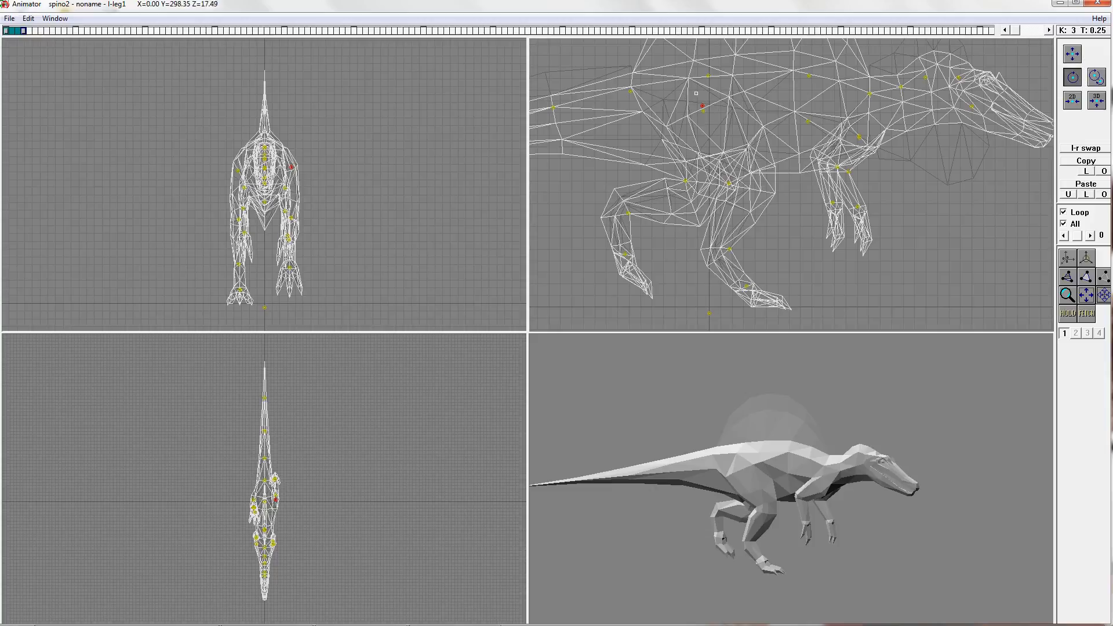
{"action": "left_click", "coordinate": [6, 31]}
{"action": "left_click", "coordinate": [26, 31]}
{"action": "left_click_drag", "start_coordinate": [625, 255], "coordinate": [661, 269]}
{"action": "scroll", "coordinate": [699, 232], "scroll_direction": "down", "scroll_amount": 4}
{"action": "scroll", "coordinate": [699, 230], "scroll_direction": "down", "scroll_amount": 1}
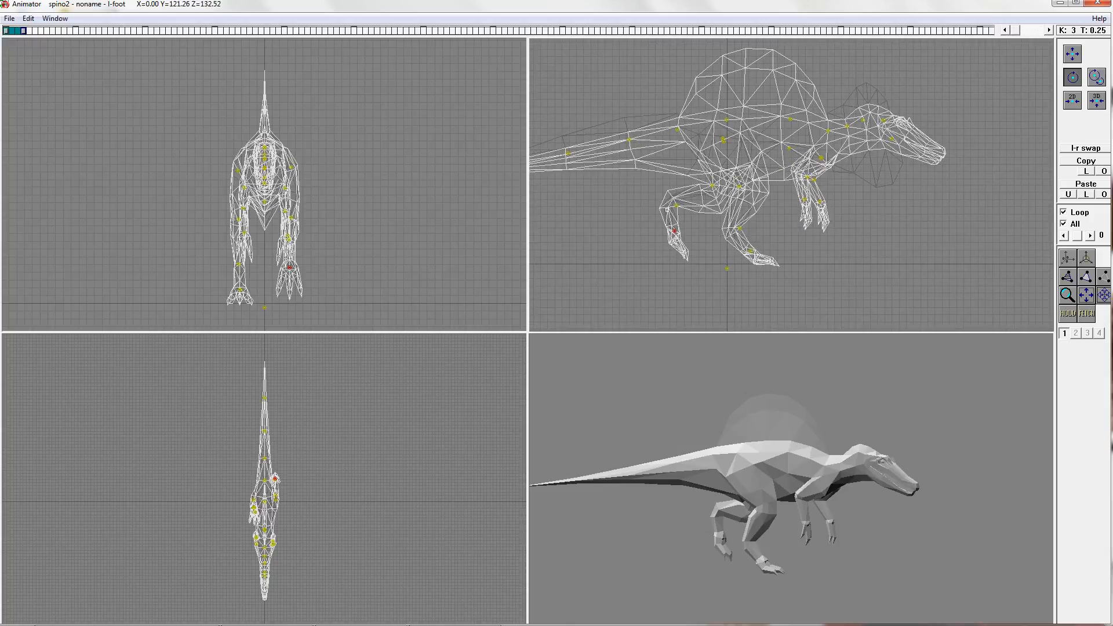
{"action": "left_click", "coordinate": [675, 206]}
{"action": "left_click_drag", "start_coordinate": [712, 186], "coordinate": [717, 185]}
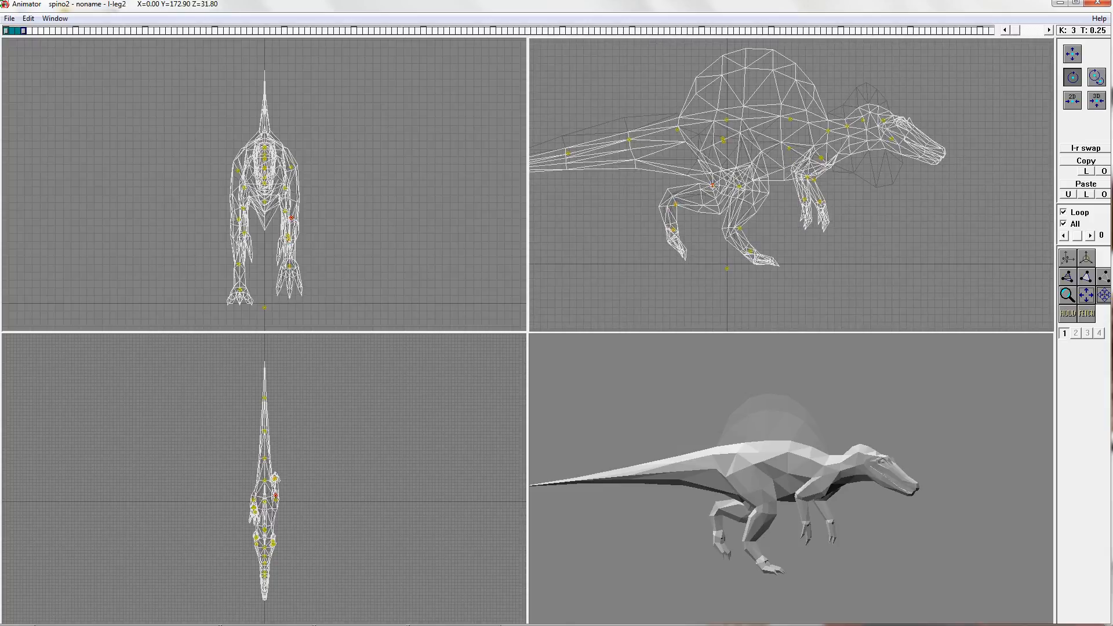
{"action": "scroll", "coordinate": [809, 174], "scroll_direction": "down", "scroll_amount": 3}
{"action": "scroll", "coordinate": [805, 160], "scroll_direction": "up", "scroll_amount": 4}
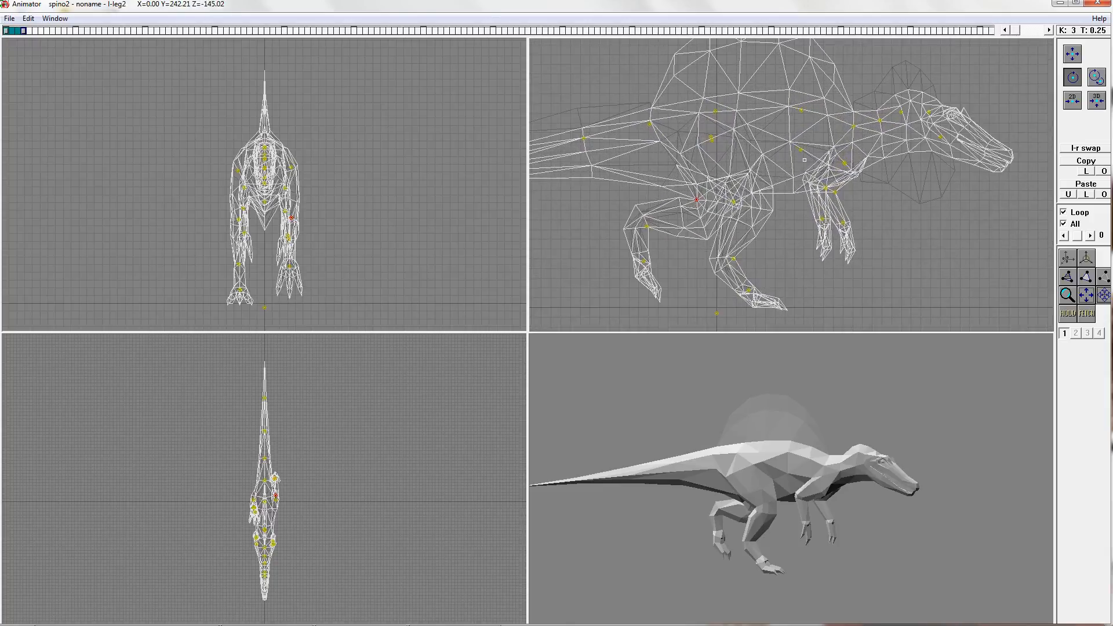
{"action": "left_click", "coordinate": [16, 31]}
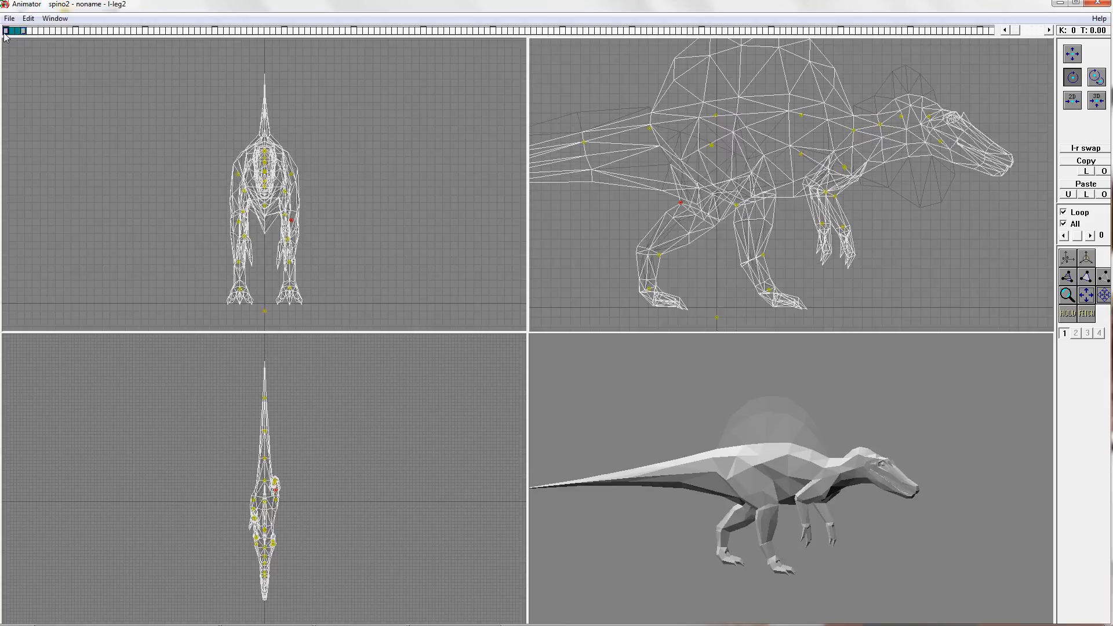
Step: Rotate the body bone slightly at key 3 to adjust the torso tilt, comparing the pose with keys 0 and 2
{"action": "left_click", "coordinate": [23, 31]}
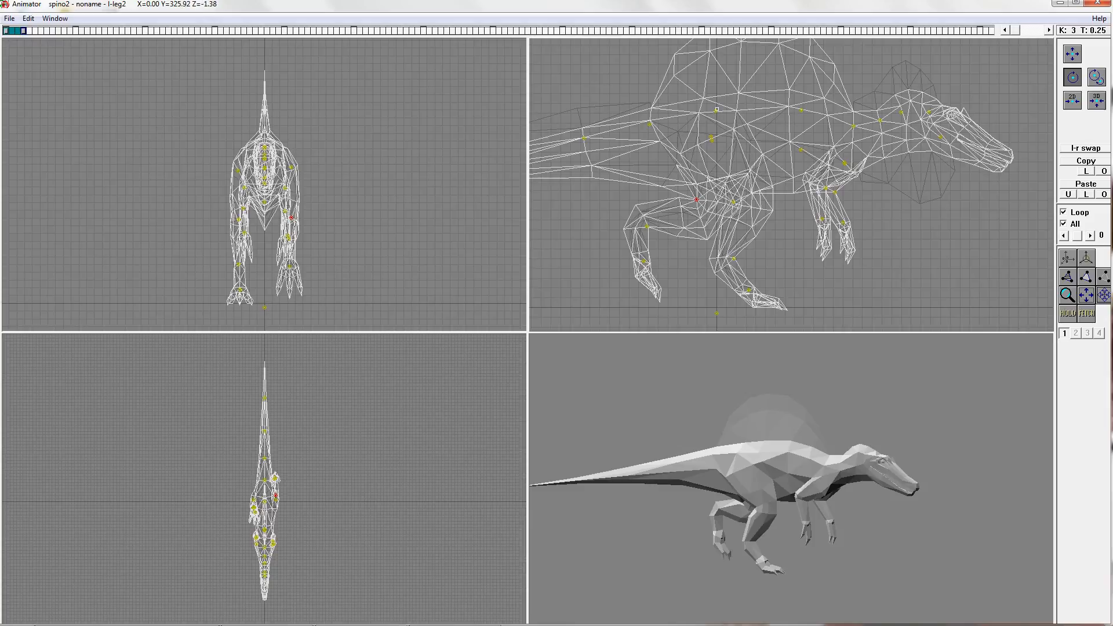
{"action": "left_click_drag", "start_coordinate": [715, 111], "coordinate": [717, 116]}
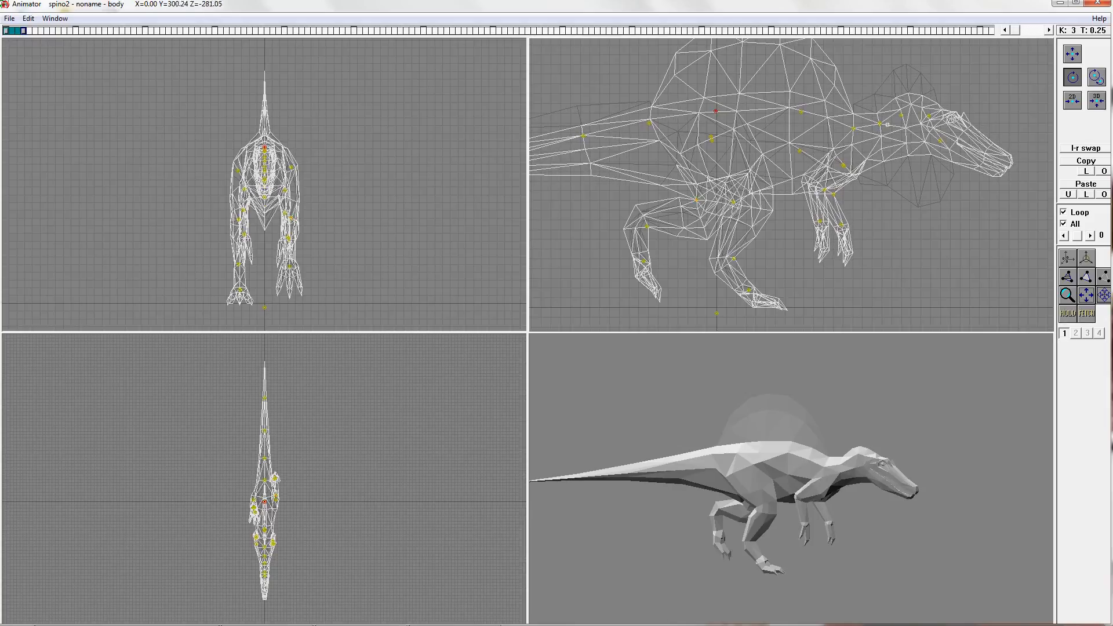
{"action": "left_click", "coordinate": [854, 128]}
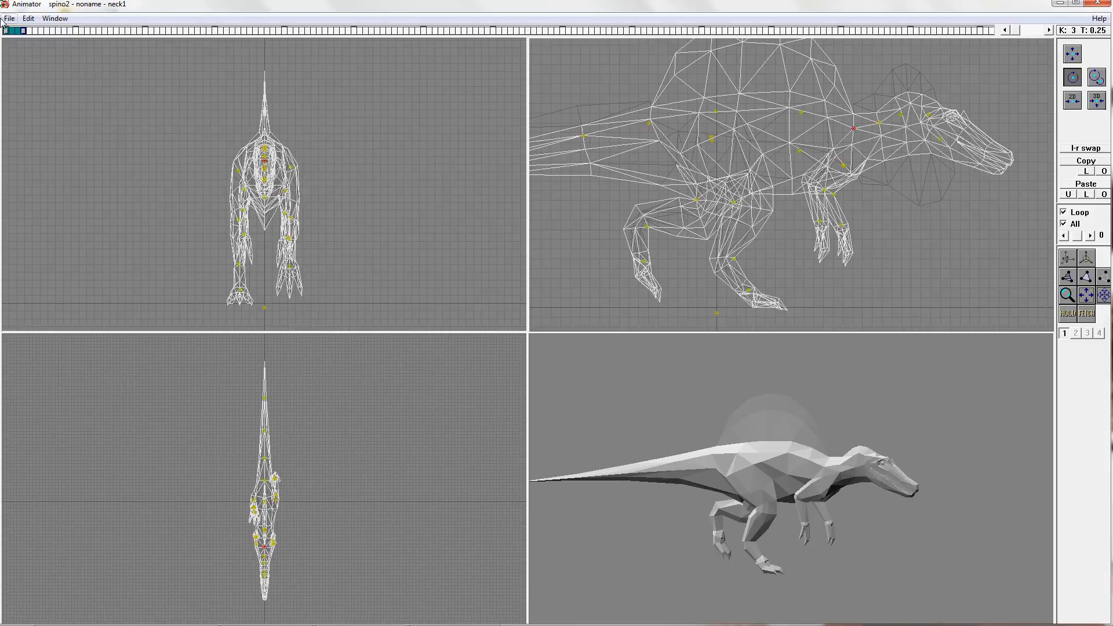
{"action": "left_click", "coordinate": [18, 31]}
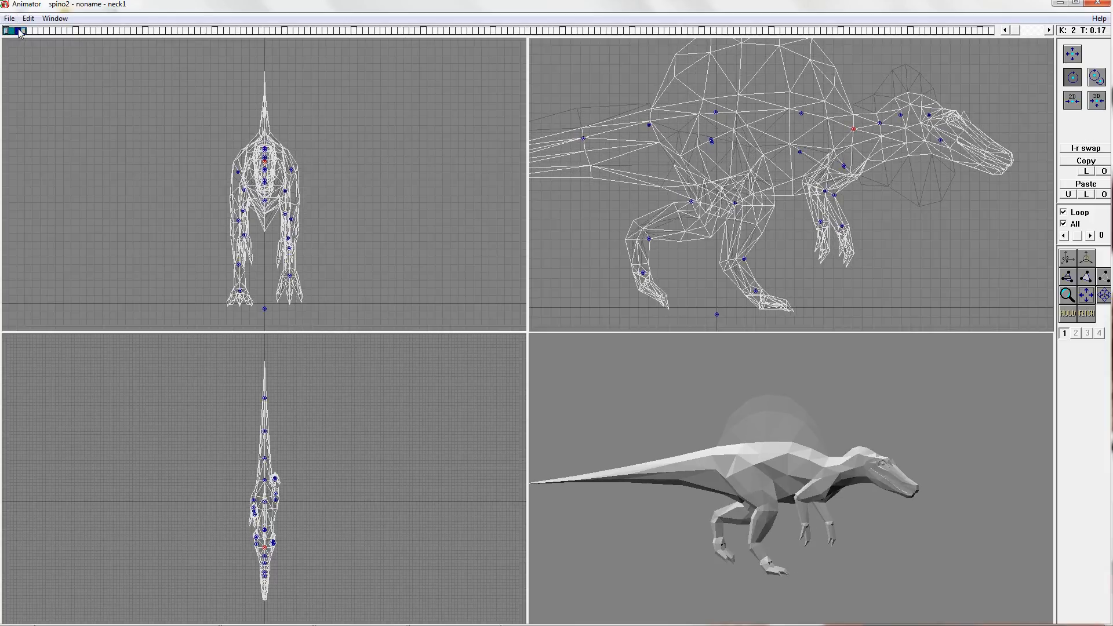
{"action": "left_click", "coordinate": [8, 31]}
{"action": "left_click", "coordinate": [23, 31]}
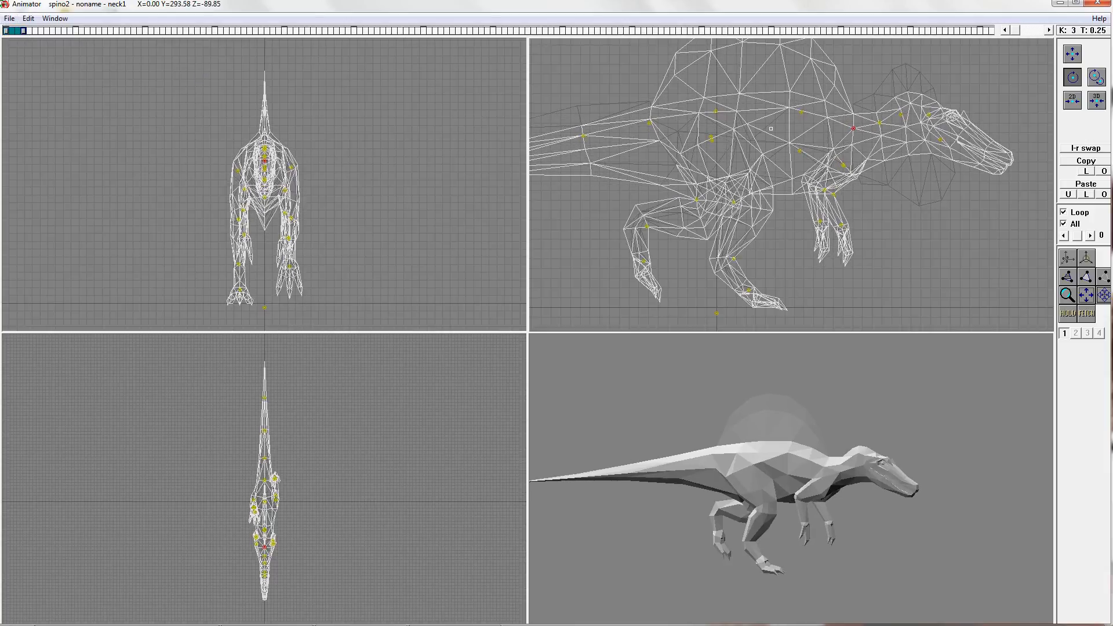
{"action": "left_click_drag", "start_coordinate": [914, 134], "coordinate": [914, 138]}
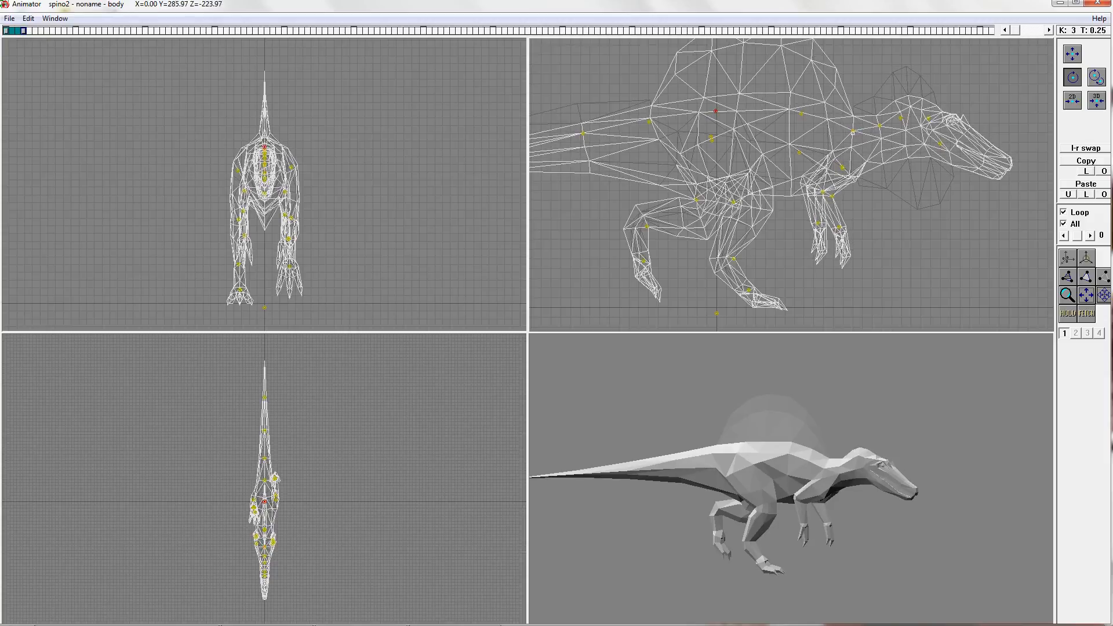
Step: Rotate the neck1 bone by about 2.0 on X at key 3, comparing the neck with key 0
{"action": "left_click", "coordinate": [853, 132]}
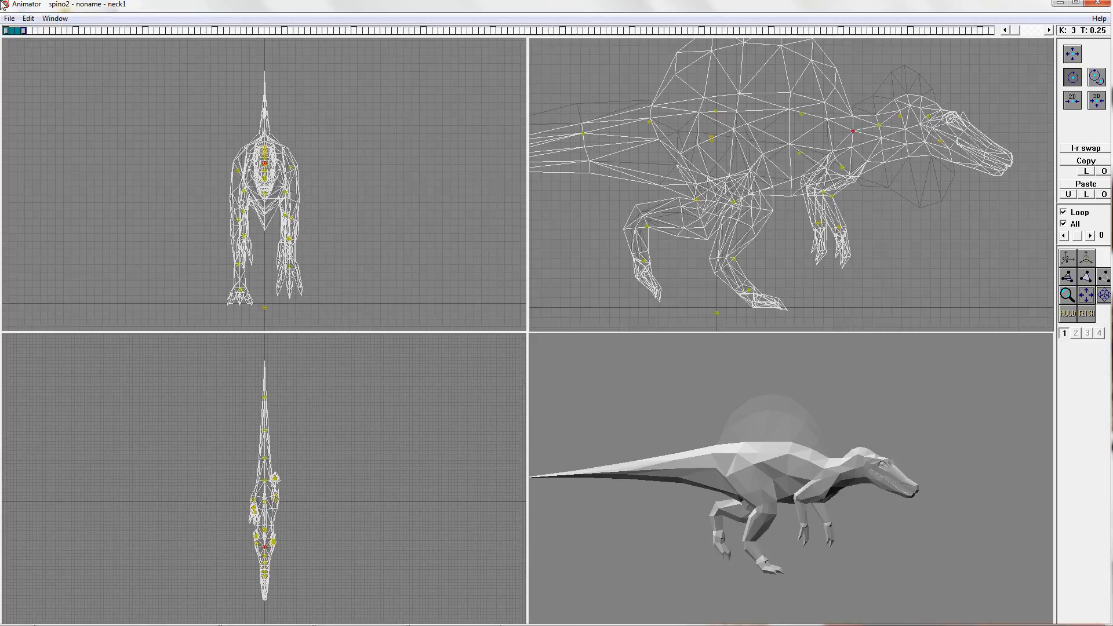
{"action": "left_click", "coordinate": [6, 31]}
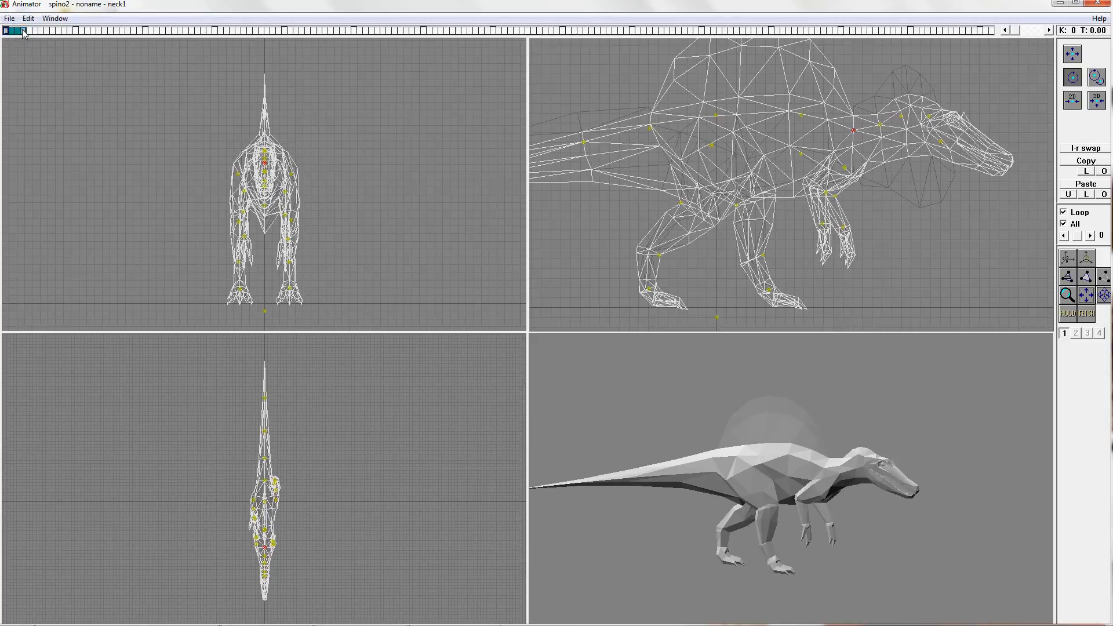
{"action": "left_click", "coordinate": [23, 31]}
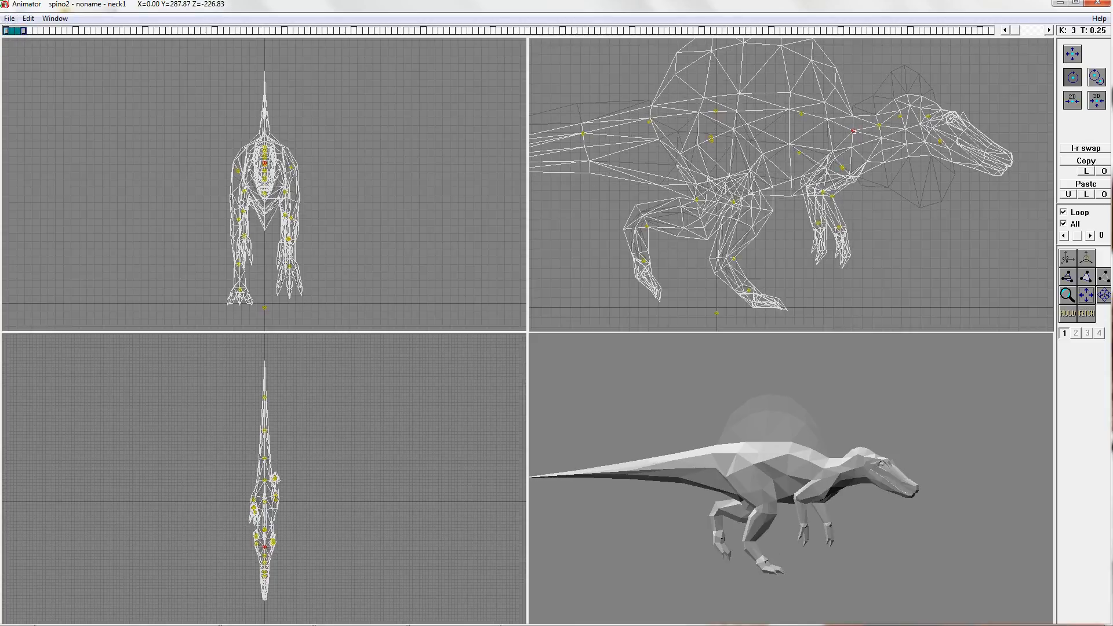
{"action": "left_click_drag", "start_coordinate": [853, 132], "coordinate": [858, 132]}
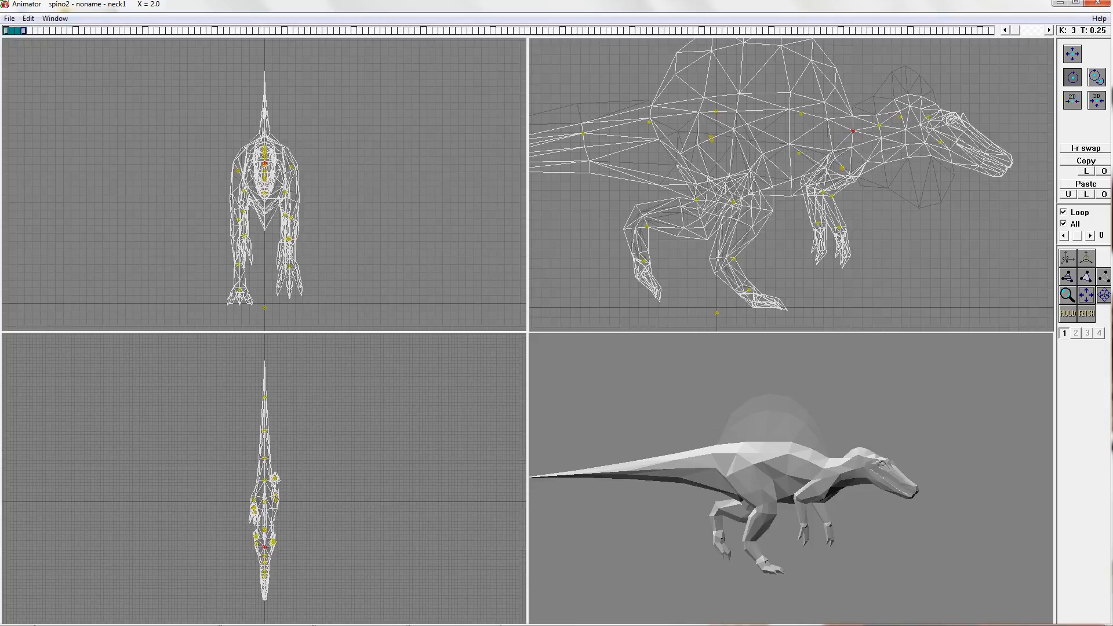
{"action": "left_click", "coordinate": [6, 30]}
{"action": "left_click", "coordinate": [23, 31]}
Step: Rotate the tail bones from tail1 to tail4 slightly at key 3 so the tail curves down towards its tip
{"action": "right_click_drag", "start_coordinate": [806, 130], "coordinate": [852, 241]}
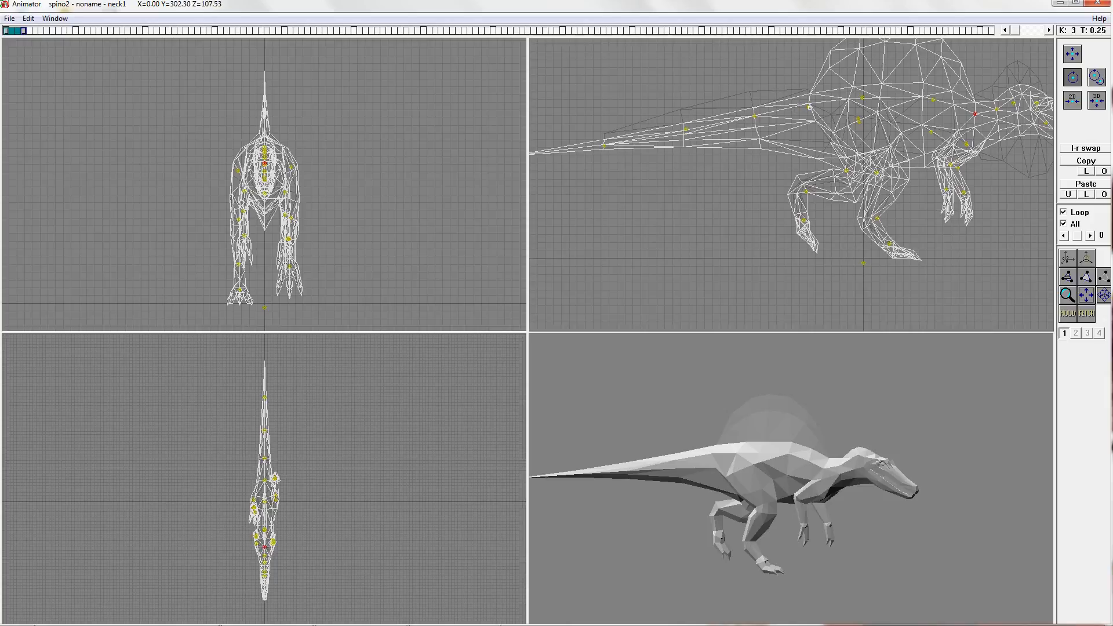
{"action": "left_click_drag", "start_coordinate": [810, 107], "coordinate": [755, 111]}
{"action": "left_click", "coordinate": [754, 112]}
{"action": "left_click_drag", "start_coordinate": [686, 121], "coordinate": [685, 127]}
{"action": "left_click_drag", "start_coordinate": [605, 142], "coordinate": [607, 145]}
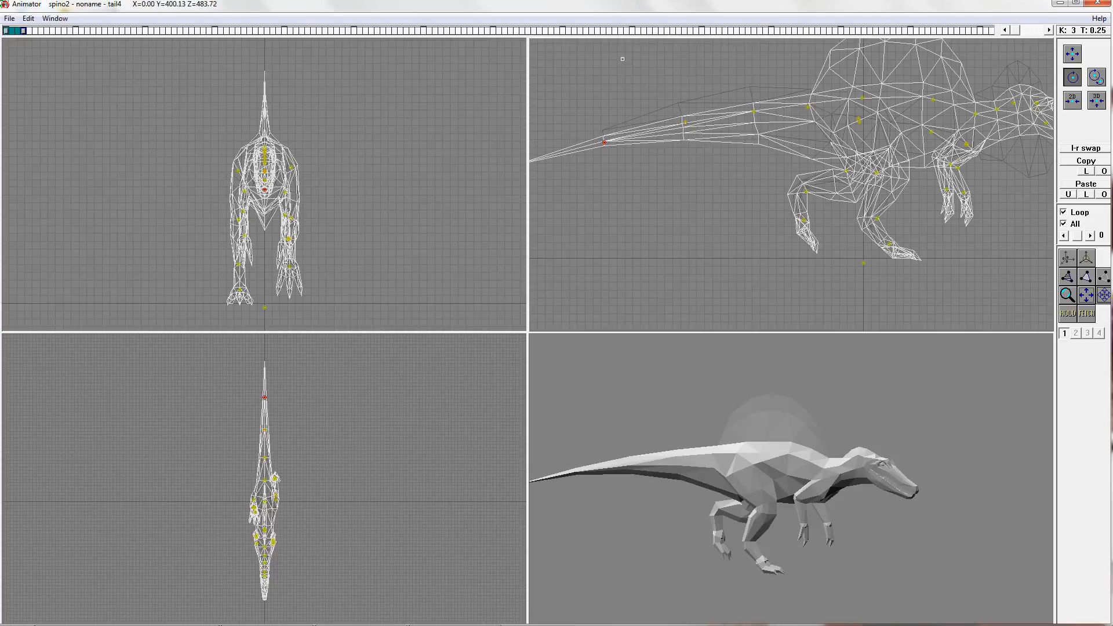
{"action": "middle_click_drag", "start_coordinate": [768, 143], "coordinate": [769, 145]}
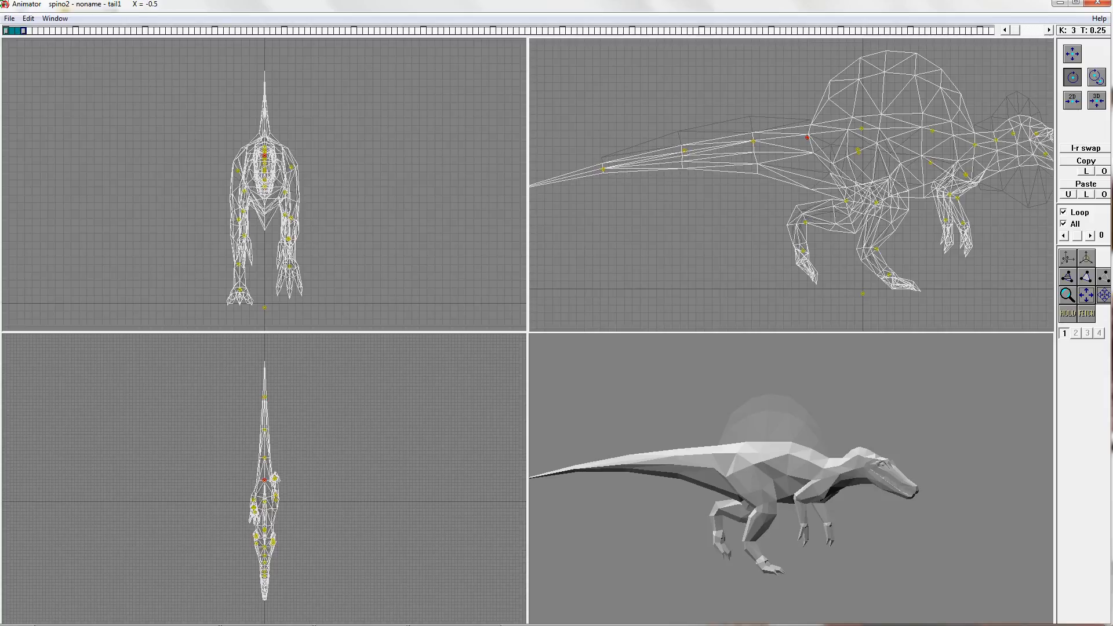
Step: Rotate tail1 at key 3 to raise the whole tail slightly, after comparing it with the earlier keys
{"action": "left_click", "coordinate": [6, 30]}
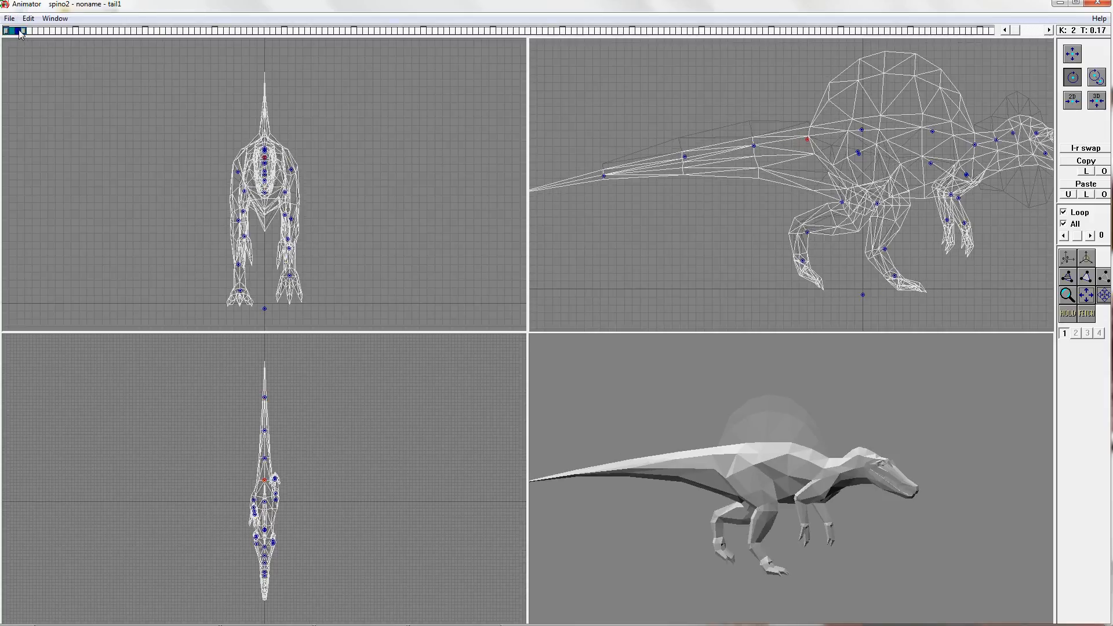
{"action": "left_click", "coordinate": [21, 31]}
{"action": "left_click", "coordinate": [24, 30]}
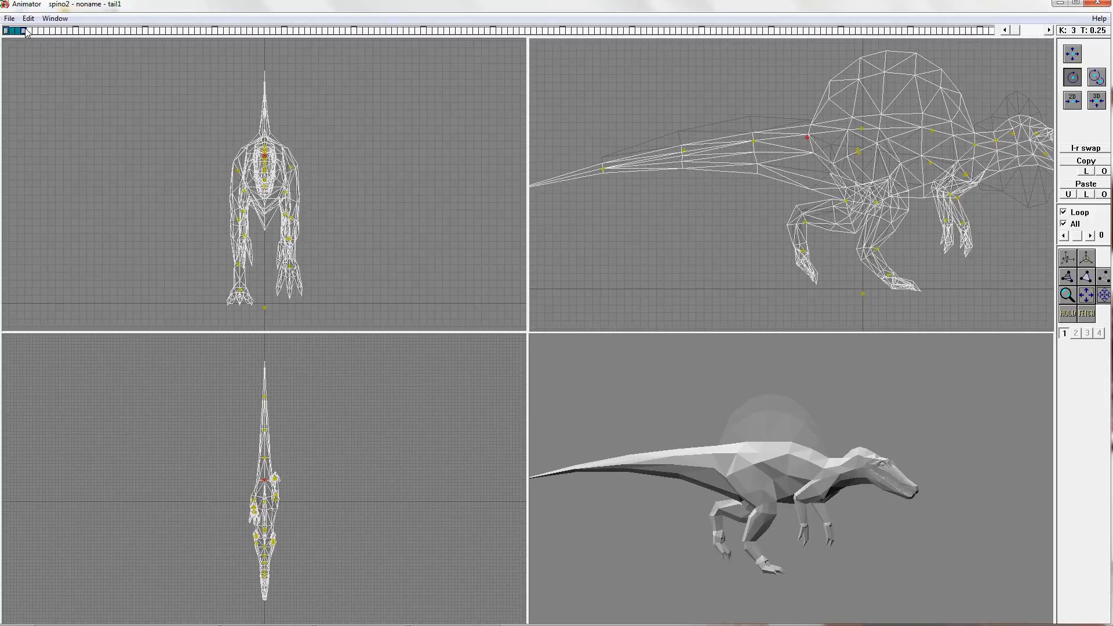
{"action": "left_click_drag", "start_coordinate": [808, 136], "coordinate": [810, 140]}
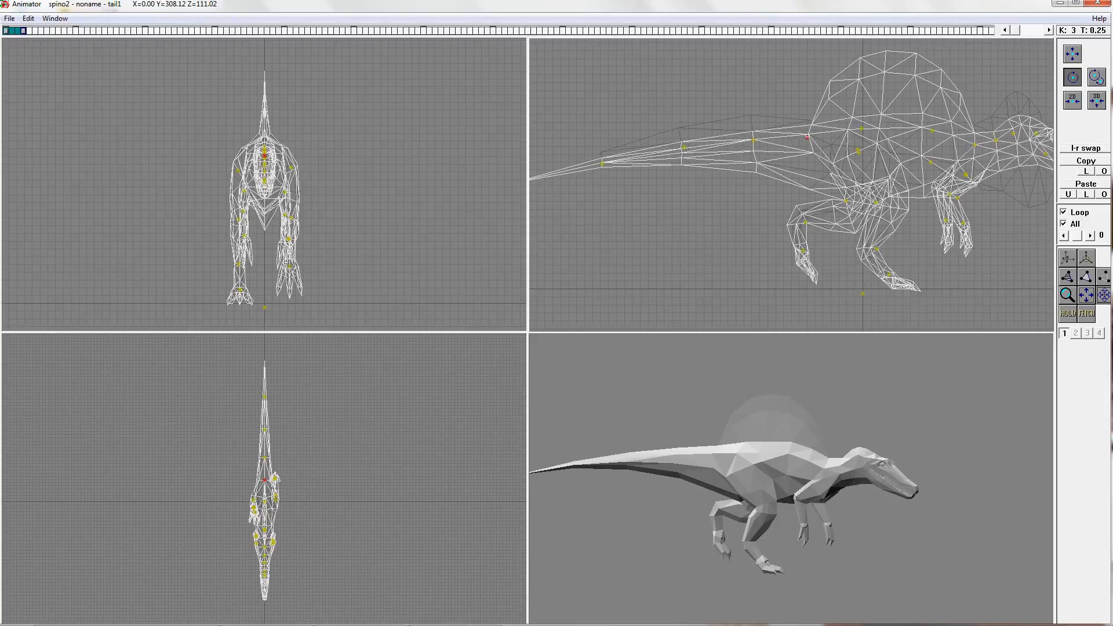
{"action": "right_click_drag", "start_coordinate": [877, 155], "coordinate": [807, 194]}
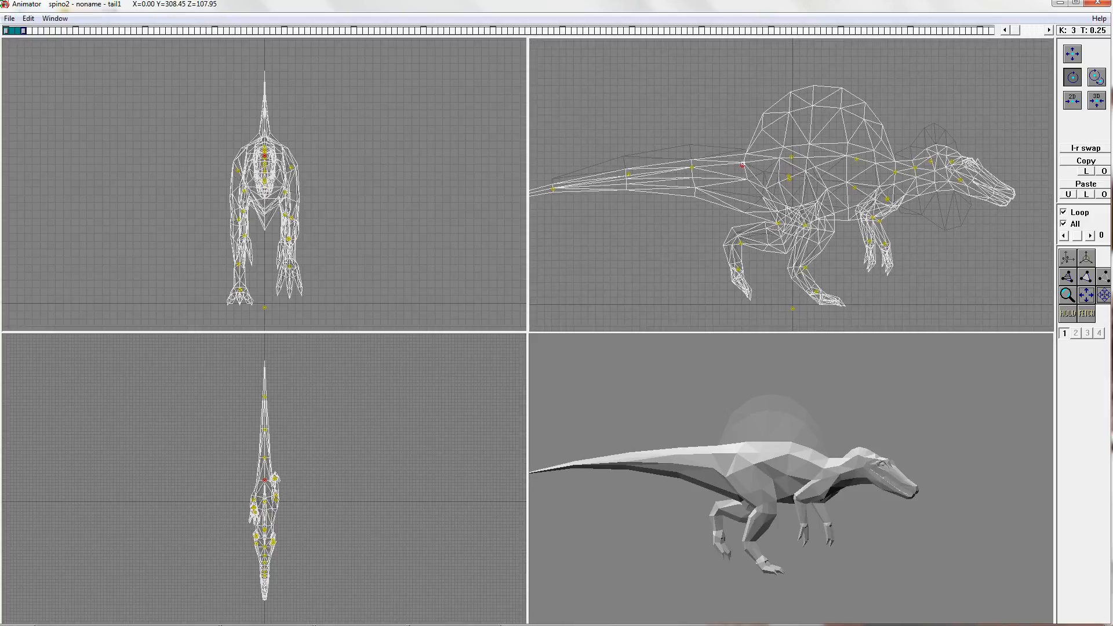
{"action": "left_click_drag", "start_coordinate": [744, 165], "coordinate": [744, 163]}
{"action": "right_click_drag", "start_coordinate": [834, 180], "coordinate": [798, 153]}
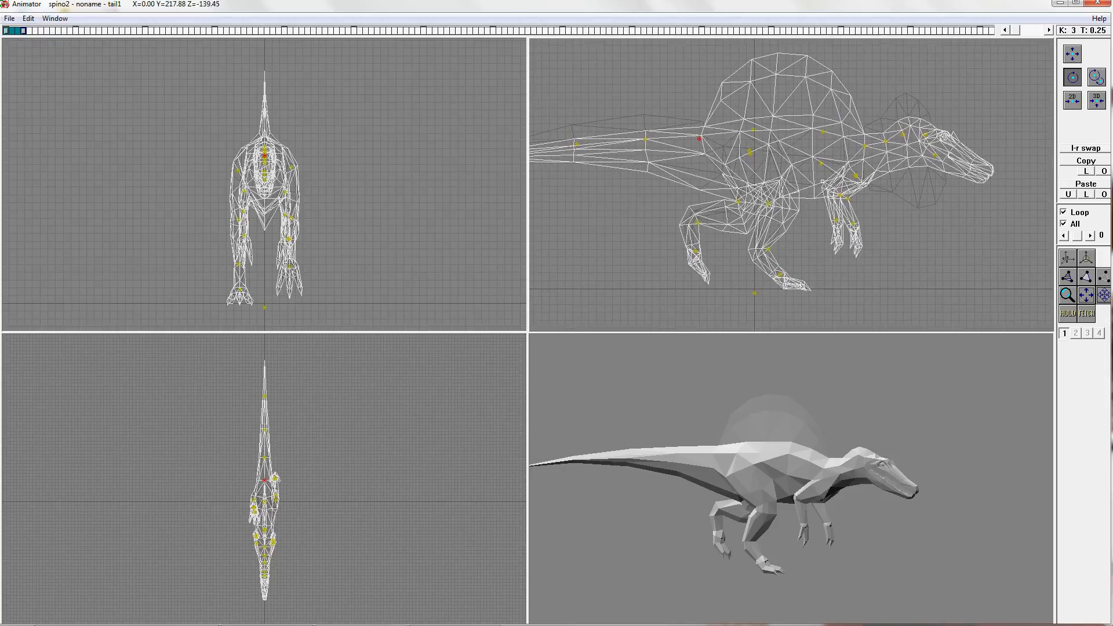
Step: Set a new keyframe at key 6 and move bone #0 slightly upward to raise the whole model
{"action": "left_click", "coordinate": [41, 30]}
{"action": "left_click", "coordinate": [566, 354]}
{"action": "left_click", "coordinate": [1073, 54]}
{"action": "left_click", "coordinate": [755, 293]}
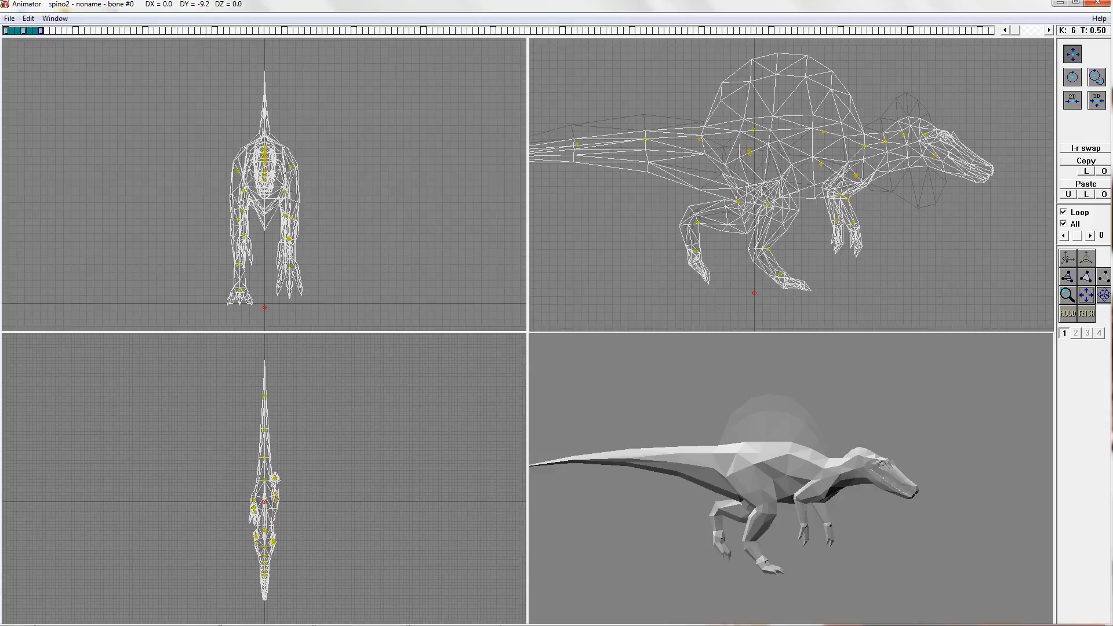
{"action": "left_click_drag", "start_coordinate": [755, 293], "coordinate": [754, 288]}
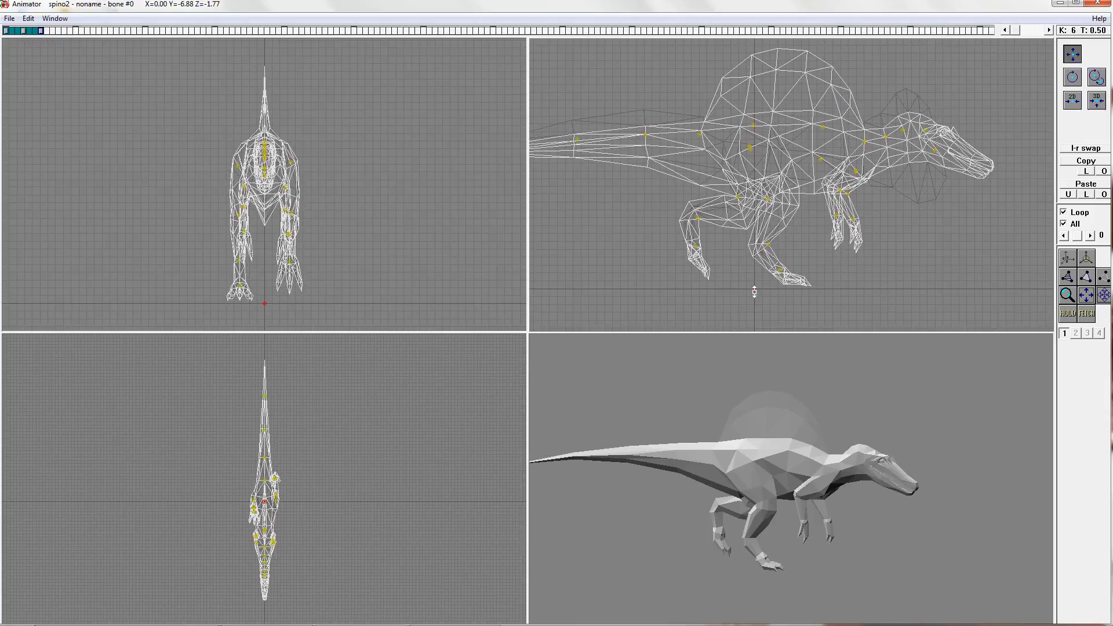
Step: Swing the right leg backward at key 6 with r-leg1, and rotate r-leg3 and r-foot to level the foot
{"action": "left_click", "coordinate": [1070, 81]}
{"action": "right_click_drag", "start_coordinate": [876, 246], "coordinate": [878, 214]}
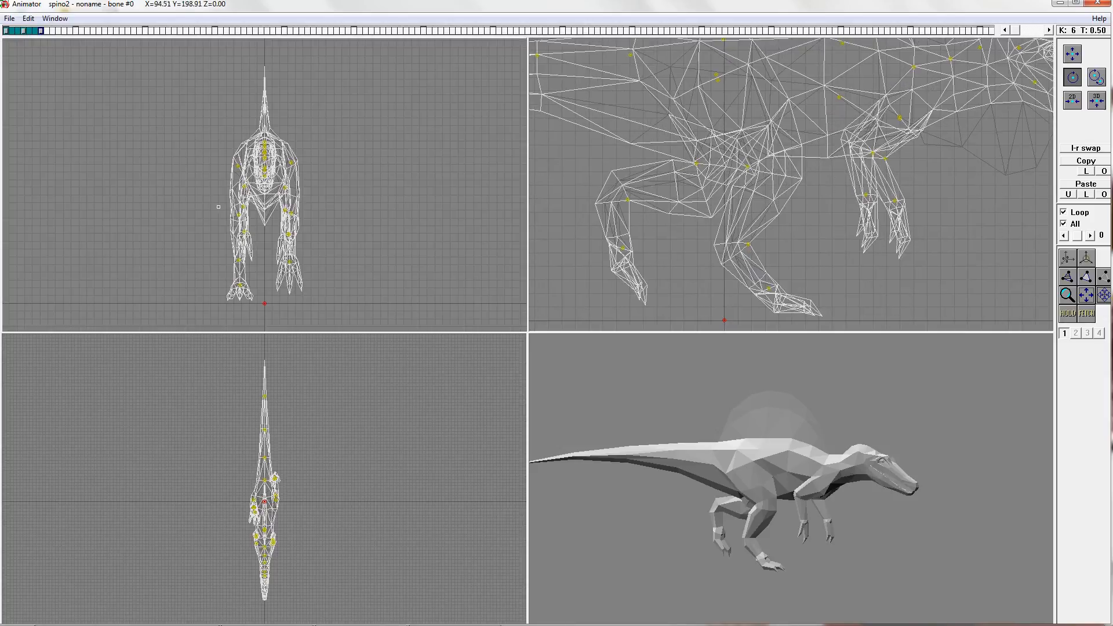
{"action": "left_click", "coordinate": [238, 166]}
{"action": "left_click_drag", "start_coordinate": [603, 214], "coordinate": [568, 214]}
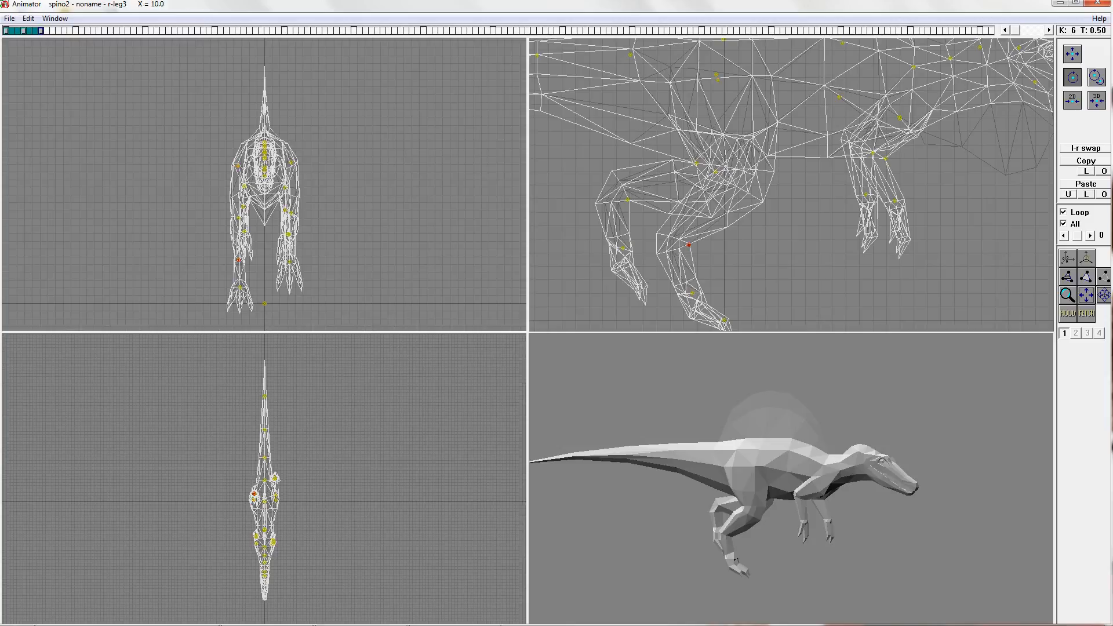
{"action": "left_click_drag", "start_coordinate": [695, 245], "coordinate": [698, 245]}
{"action": "left_click_drag", "start_coordinate": [697, 292], "coordinate": [703, 292]}
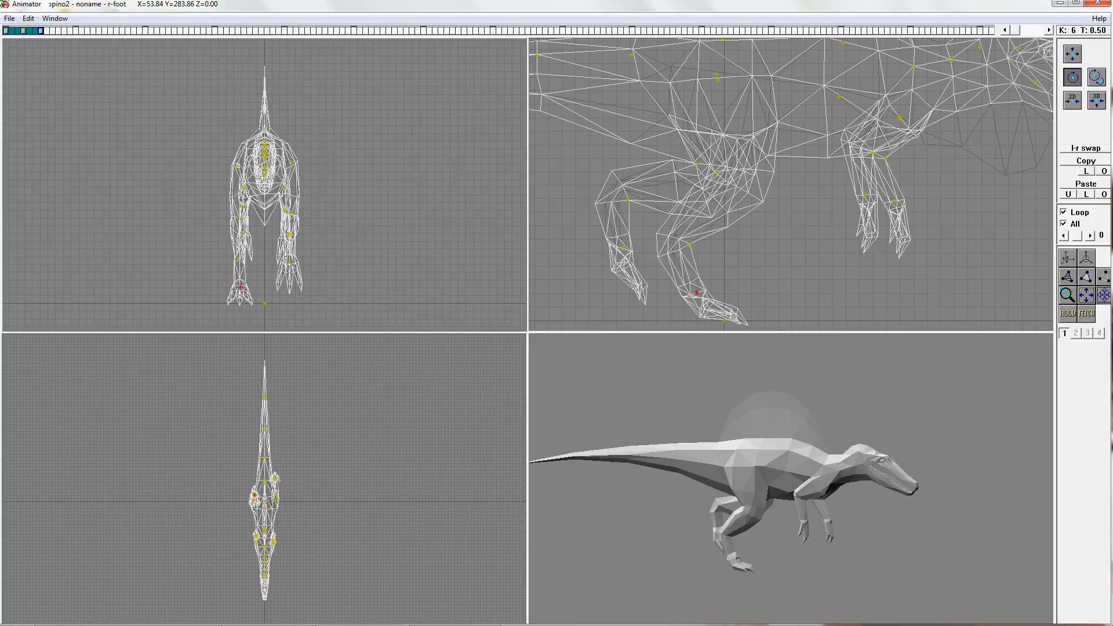
Step: Refine the right leg's stance at key 6 with small rotations of r-leg1, r-leg2, r-leg3 and r-foot
{"action": "left_click_drag", "start_coordinate": [238, 166], "coordinate": [246, 166]}
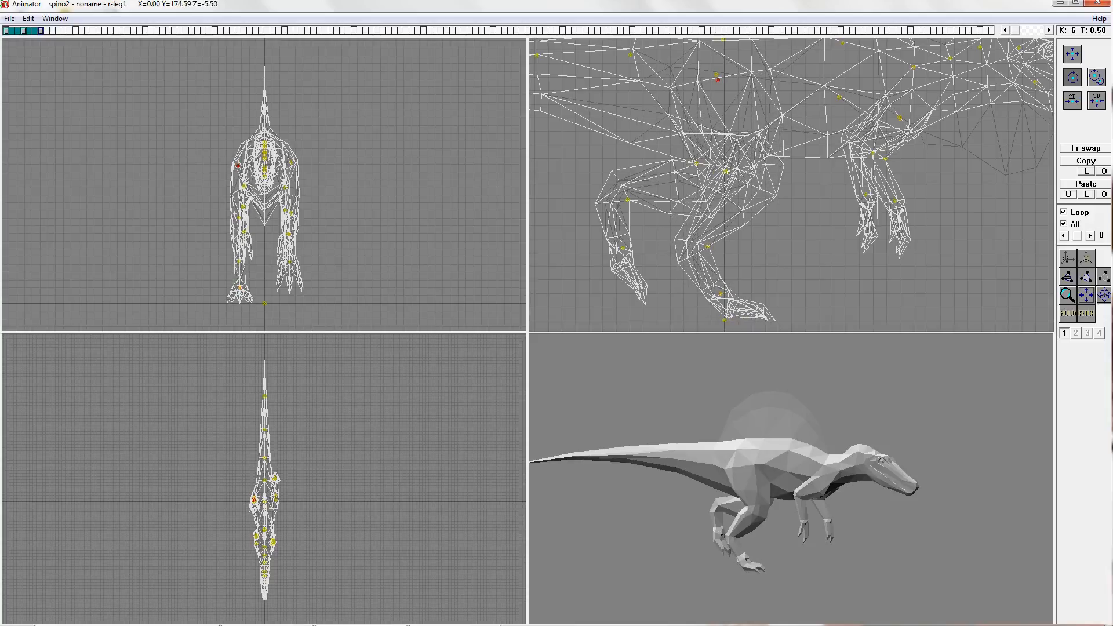
{"action": "left_click_drag", "start_coordinate": [727, 172], "coordinate": [718, 172]}
{"action": "left_click_drag", "start_coordinate": [705, 245], "coordinate": [713, 245]}
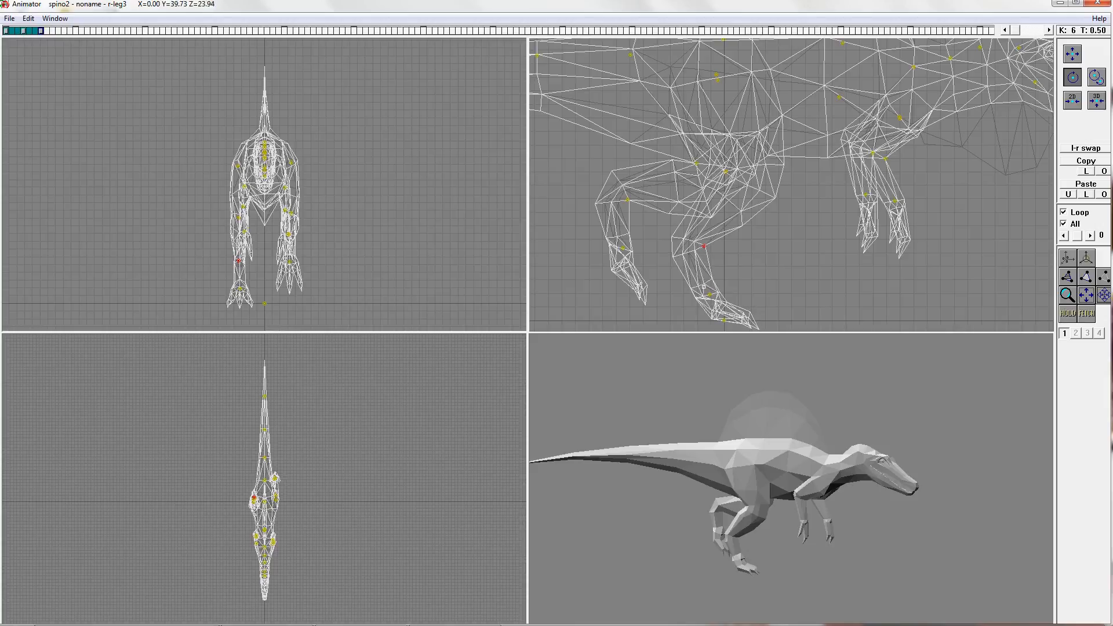
{"action": "left_click_drag", "start_coordinate": [709, 293], "coordinate": [710, 295]}
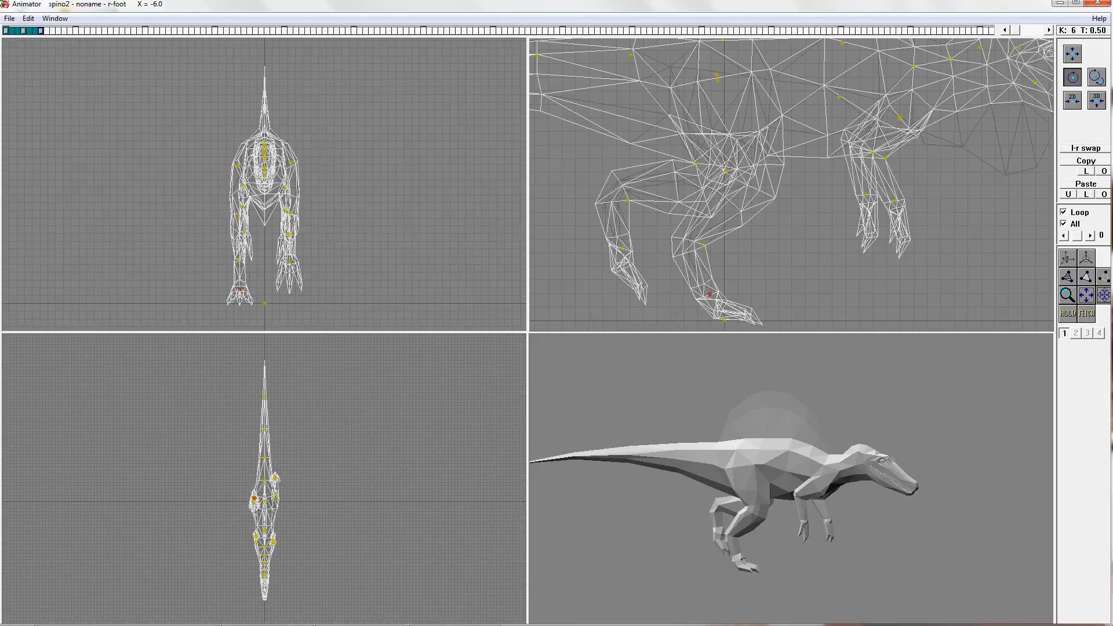
{"action": "left_click_drag", "start_coordinate": [705, 246], "coordinate": [708, 248]}
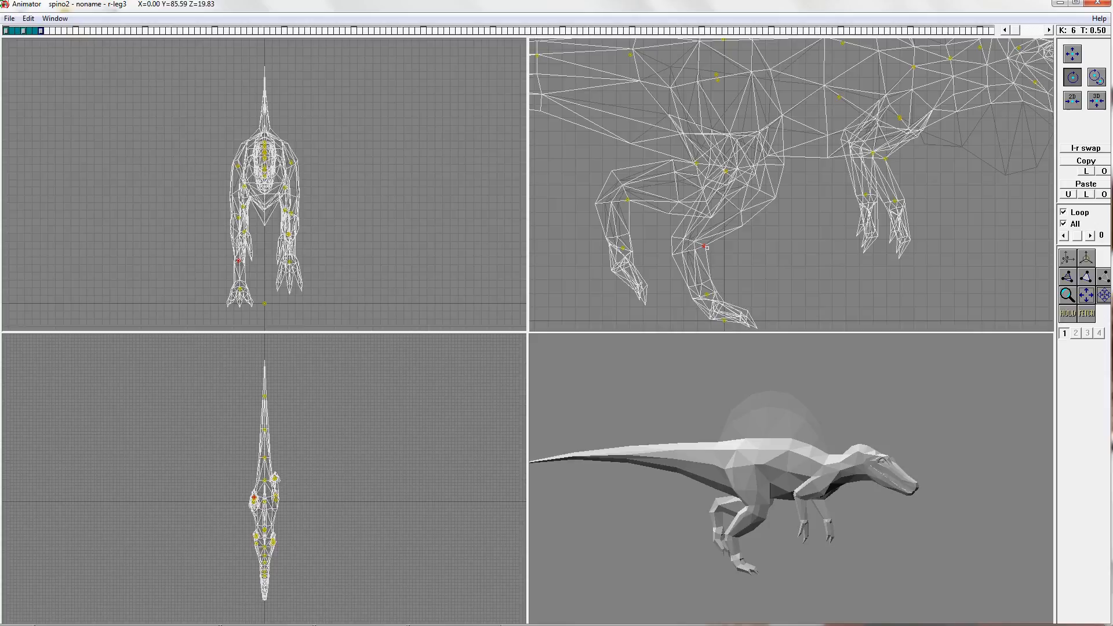
{"action": "left_click_drag", "start_coordinate": [707, 293], "coordinate": [709, 295]}
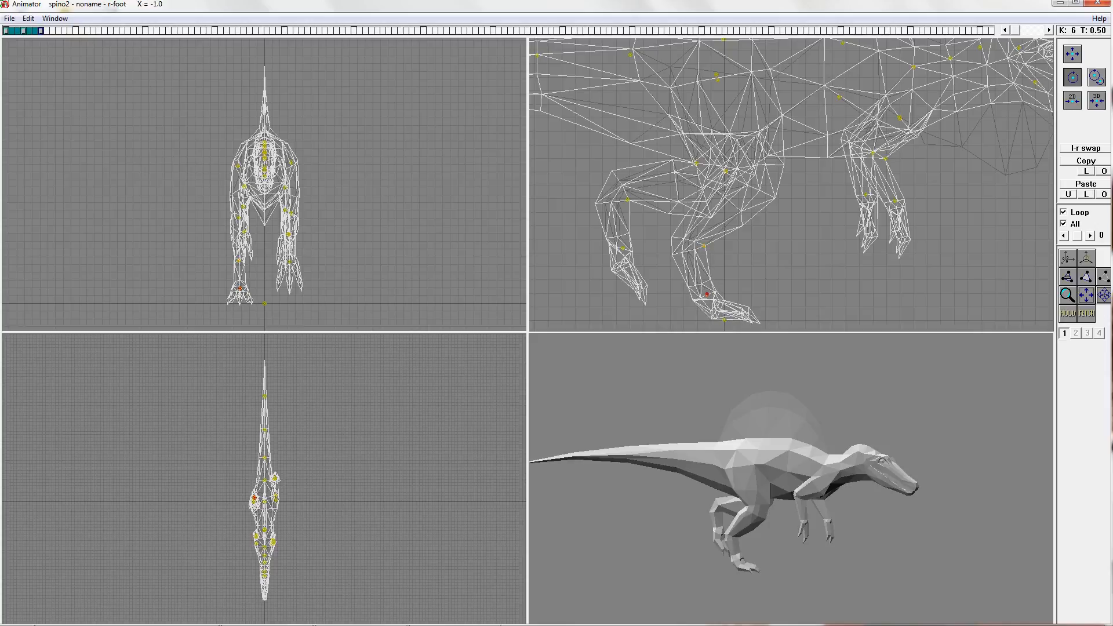
Step: Swing l-leg1 forward at key 6 and rotate the lower left leg bones to fold the leg with its foot raised
{"action": "right_click_drag", "start_coordinate": [811, 226], "coordinate": [766, 259]}
{"action": "scroll", "coordinate": [766, 258], "scroll_direction": "down", "scroll_amount": 5}
{"action": "scroll", "coordinate": [766, 258], "scroll_direction": "up", "scroll_amount": 5}
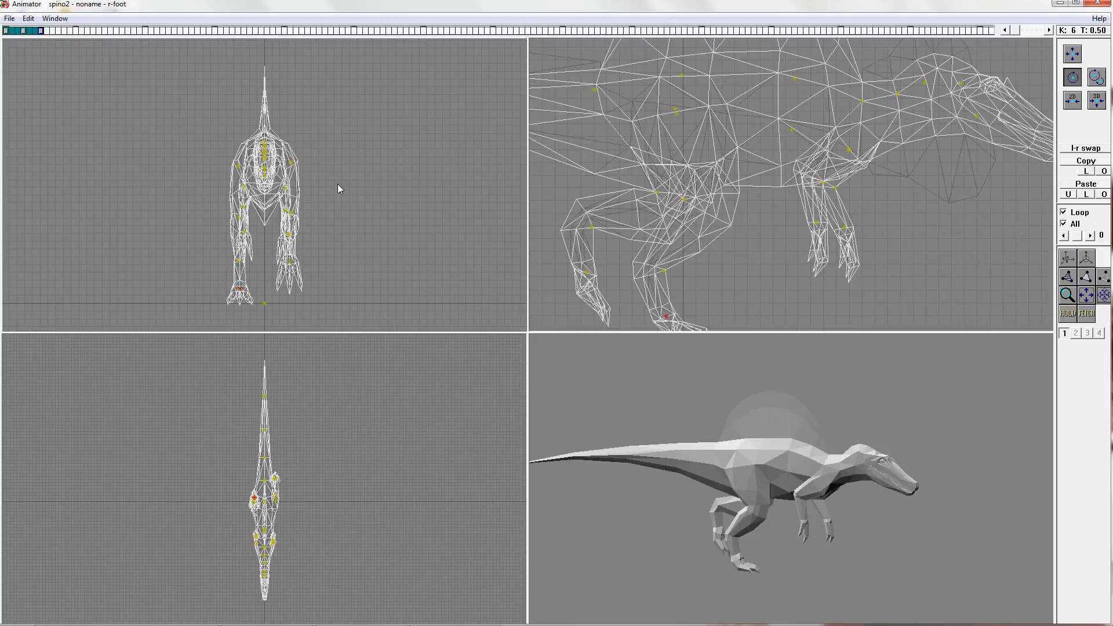
{"action": "left_click_drag", "start_coordinate": [292, 170], "coordinate": [296, 203]}
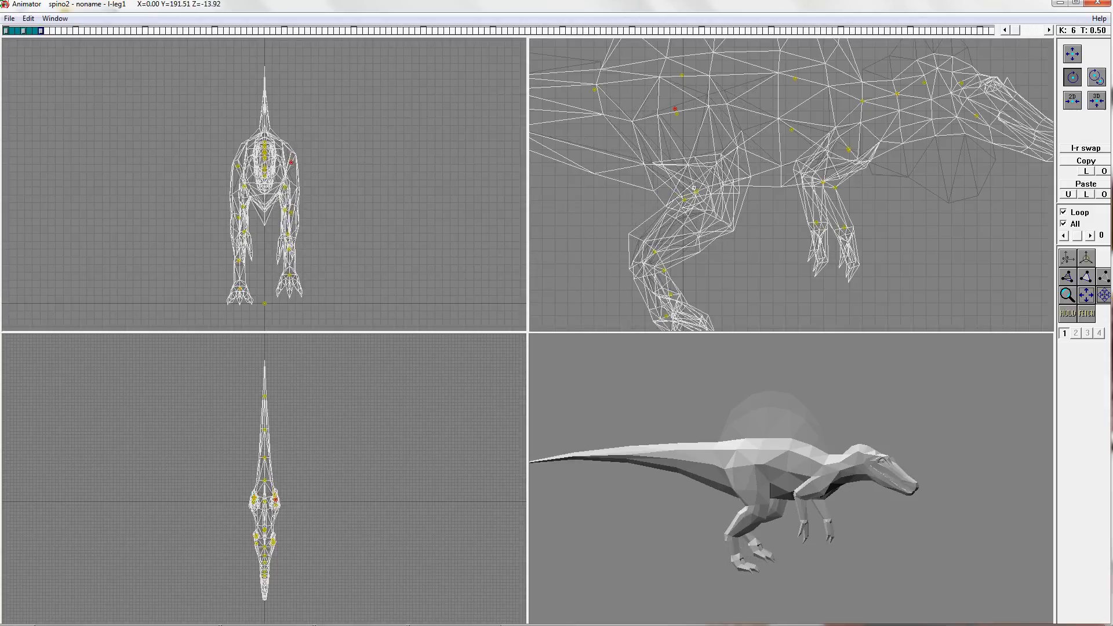
{"action": "left_click_drag", "start_coordinate": [695, 189], "coordinate": [696, 156]}
{"action": "left_click_drag", "start_coordinate": [629, 217], "coordinate": [641, 265]}
Step: Move the l-leg1 bone up by about 12 units at key 6, comparing the left leg with key 3
{"action": "left_click", "coordinate": [1073, 54]}
{"action": "left_click_drag", "start_coordinate": [717, 240], "coordinate": [694, 249], "text": "alt"}
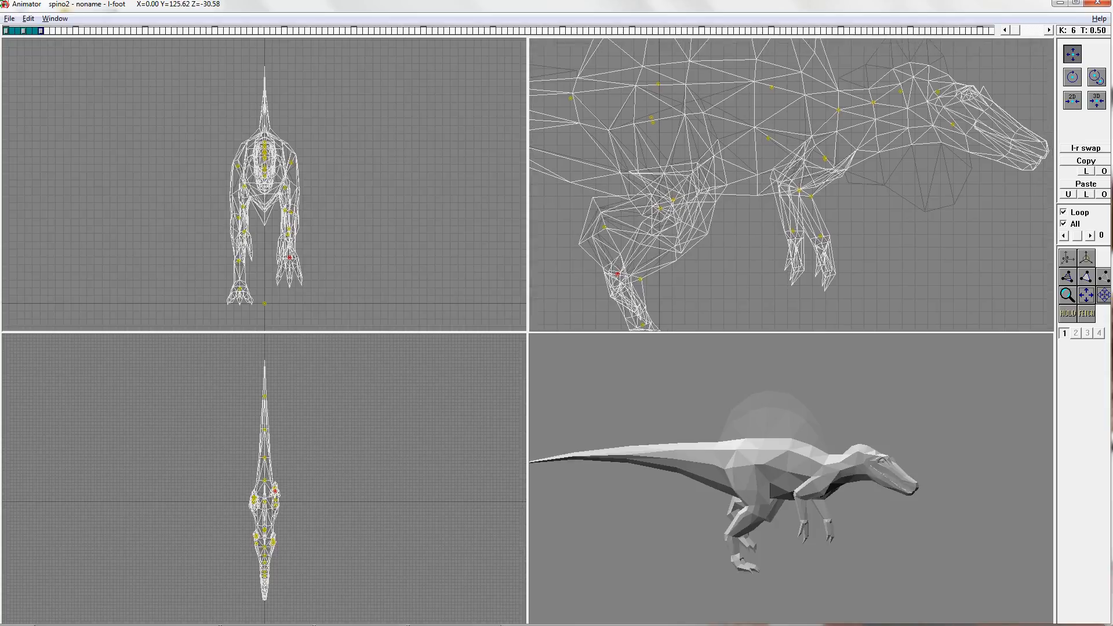
{"action": "right_click_drag", "start_coordinate": [684, 249], "coordinate": [701, 235], "text": "alt"}
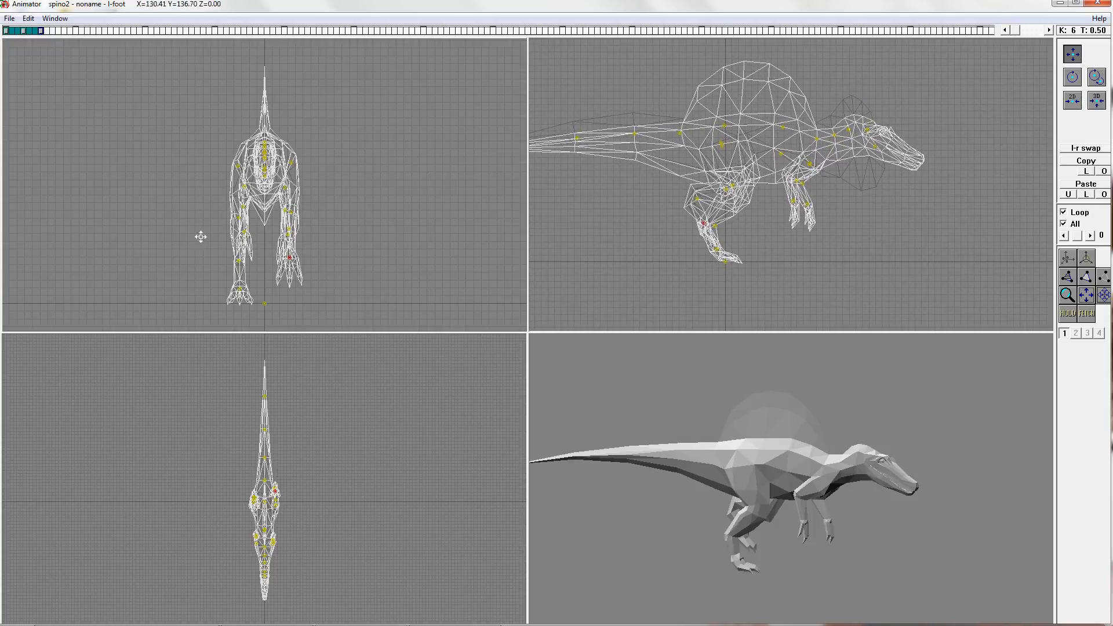
{"action": "left_click_drag", "start_coordinate": [291, 163], "coordinate": [291, 159]}
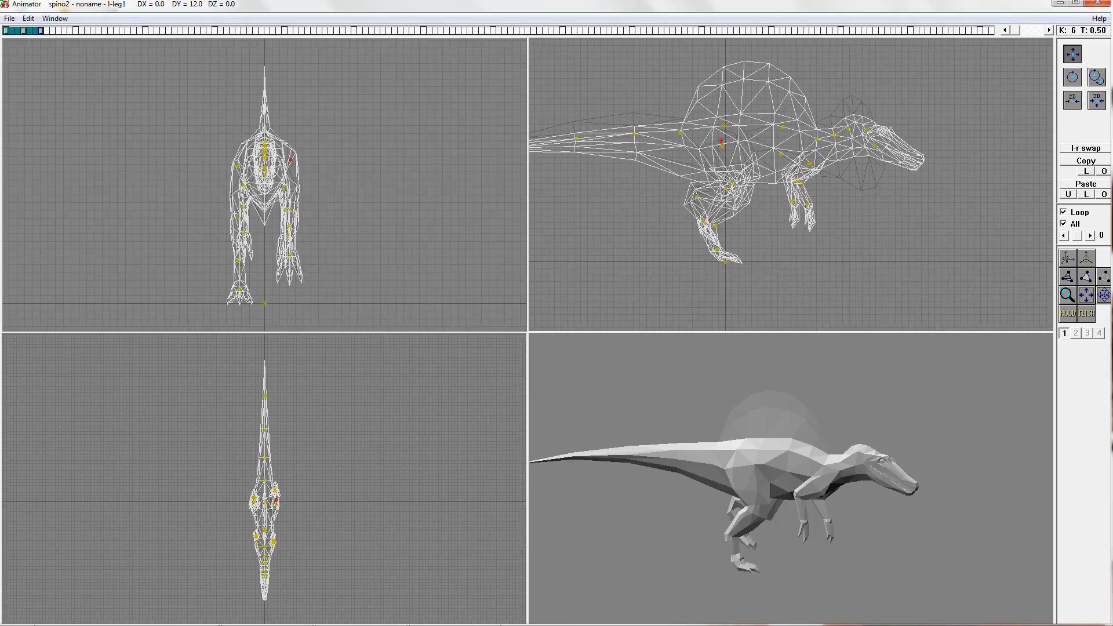
{"action": "left_click", "coordinate": [693, 200]}
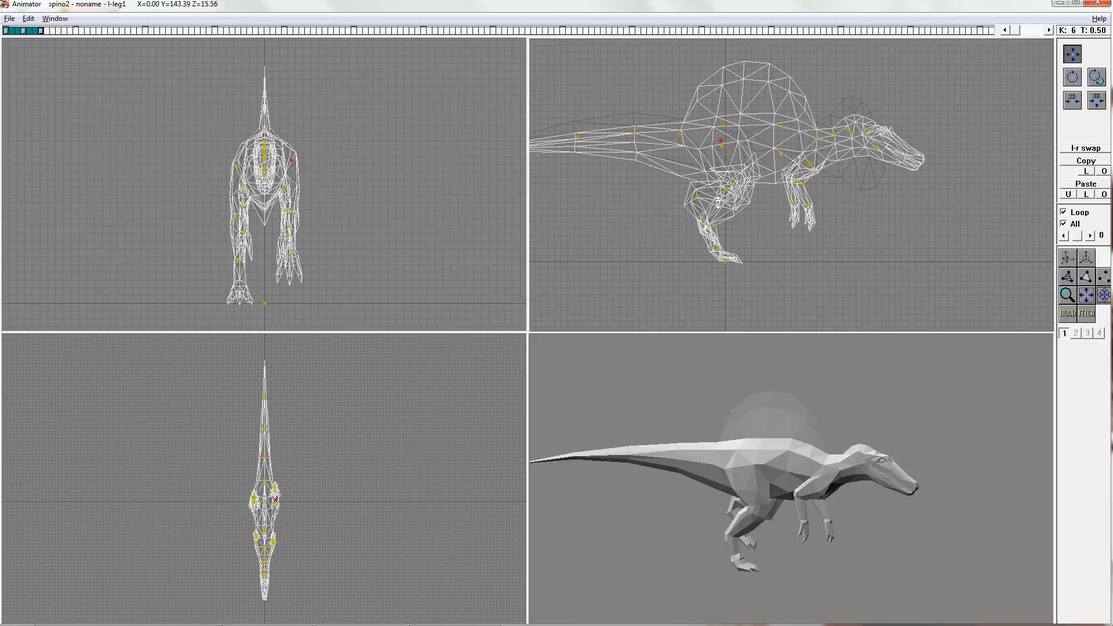
{"action": "mouse_move", "coordinate": [23, 28]}
{"action": "left_mouse_down"}
{"action": "mouse_move", "coordinate": [41, 33]}
{"action": "mouse_move", "coordinate": [4, 35]}
{"action": "mouse_move", "coordinate": [40, 33]}
{"action": "left_mouse_up"}
{"action": "scroll", "coordinate": [736, 205], "scroll_direction": "up", "scroll_amount": 3}
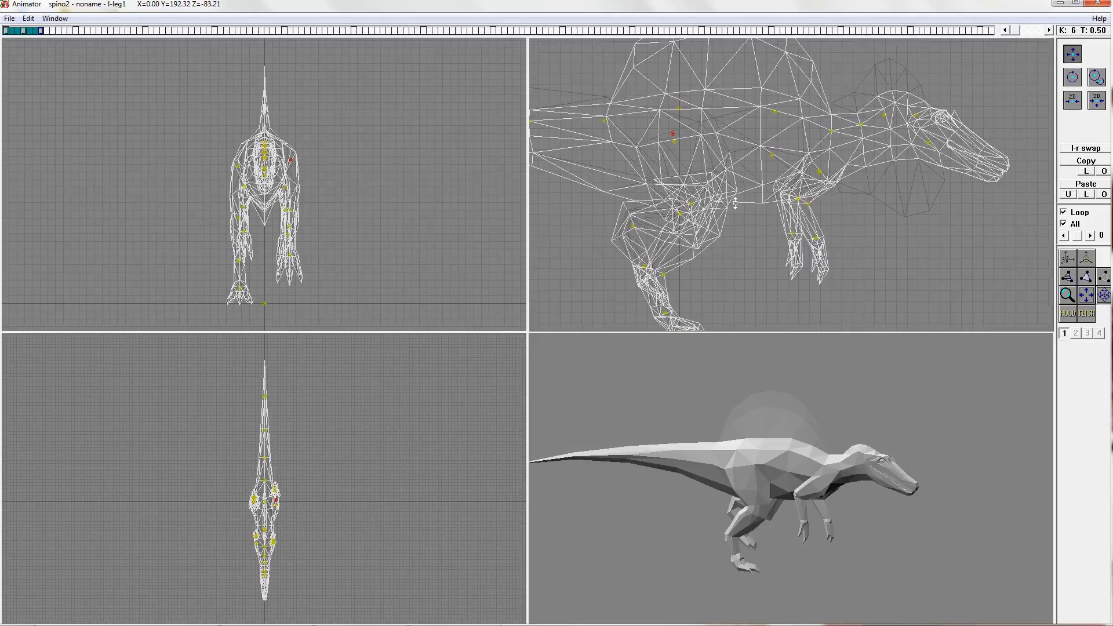
Step: Rotate l-leg2 and l-leg3 at key 6 to adjust the fold of the raised left leg
{"action": "left_click", "coordinate": [1073, 72]}
{"action": "left_click", "coordinate": [691, 203]}
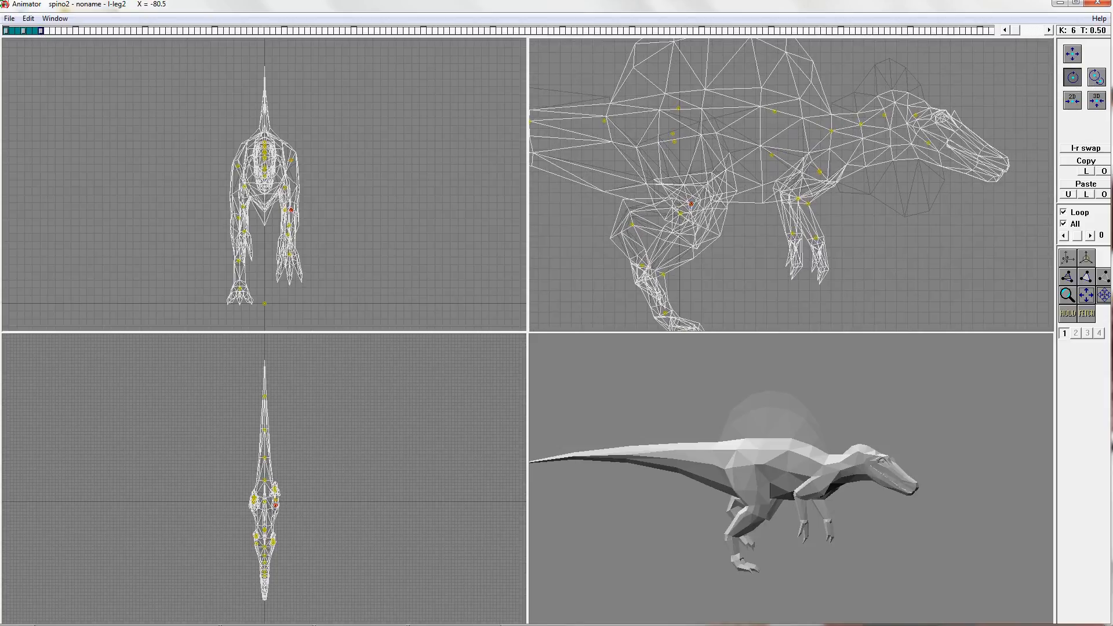
{"action": "left_click_drag", "start_coordinate": [633, 223], "coordinate": [721, 225]}
Step: Compare the pose with key 3, and rotate the body bone at key 6 to tilt the torso slightly head-down
{"action": "scroll", "coordinate": [722, 225], "scroll_direction": "down", "scroll_amount": 1}
{"action": "scroll", "coordinate": [721, 225], "scroll_direction": "down", "scroll_amount": 7}
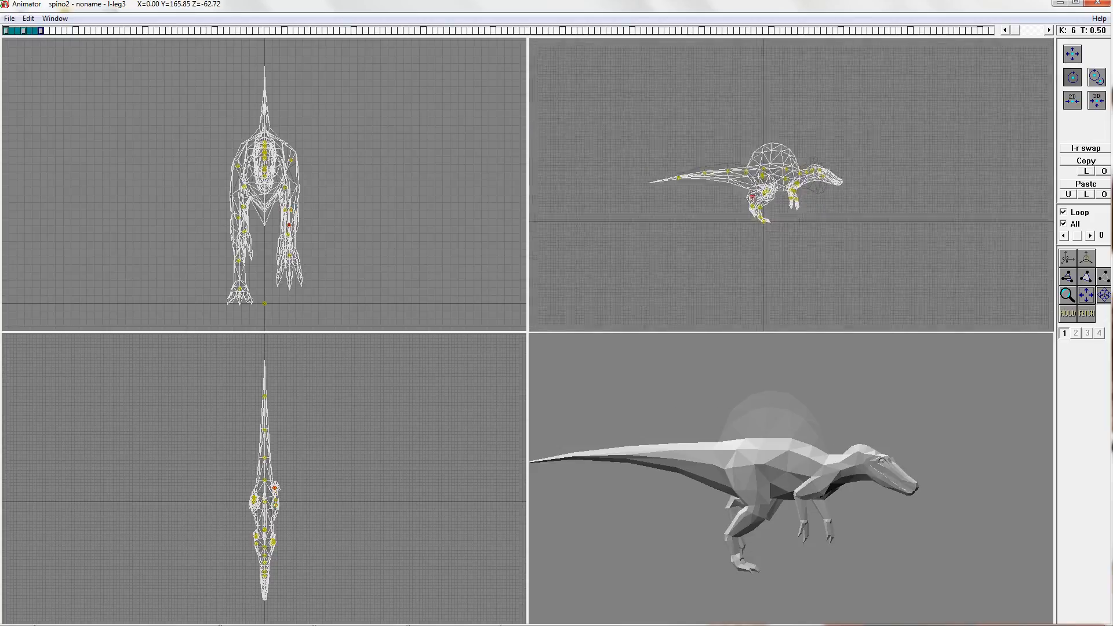
{"action": "scroll", "coordinate": [722, 225], "scroll_direction": "up", "scroll_amount": 4}
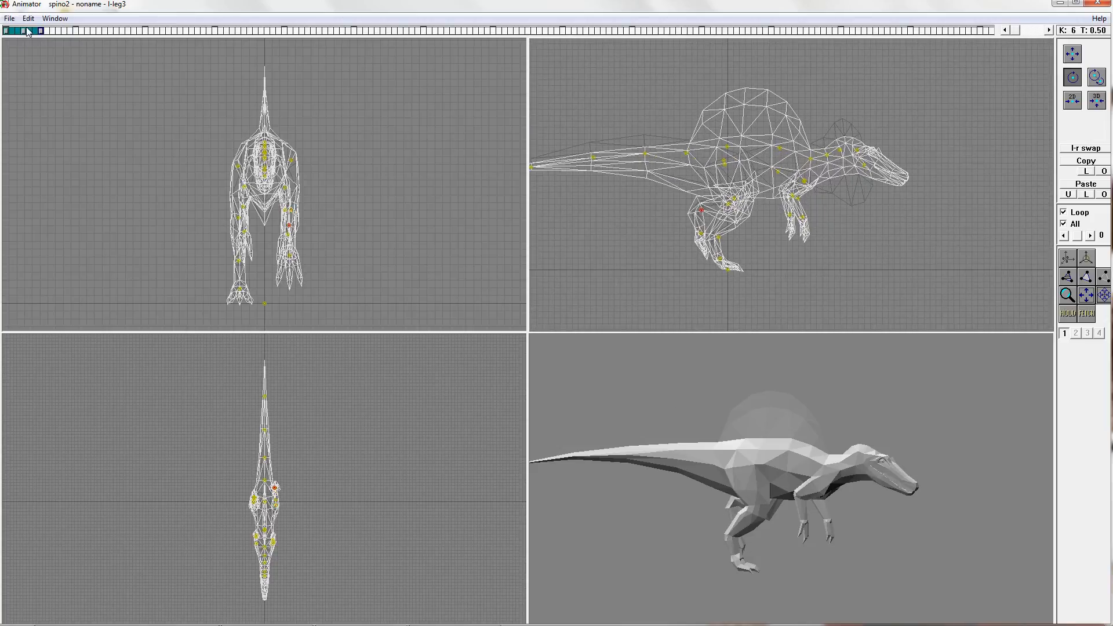
{"action": "left_click_drag", "start_coordinate": [28, 30], "coordinate": [42, 31]}
{"action": "middle_click_drag", "start_coordinate": [592, 250], "coordinate": [703, 267]}
{"action": "scroll", "coordinate": [709, 295], "scroll_direction": "down", "scroll_amount": 1}
{"action": "scroll", "coordinate": [709, 295], "scroll_direction": "up", "scroll_amount": 3}
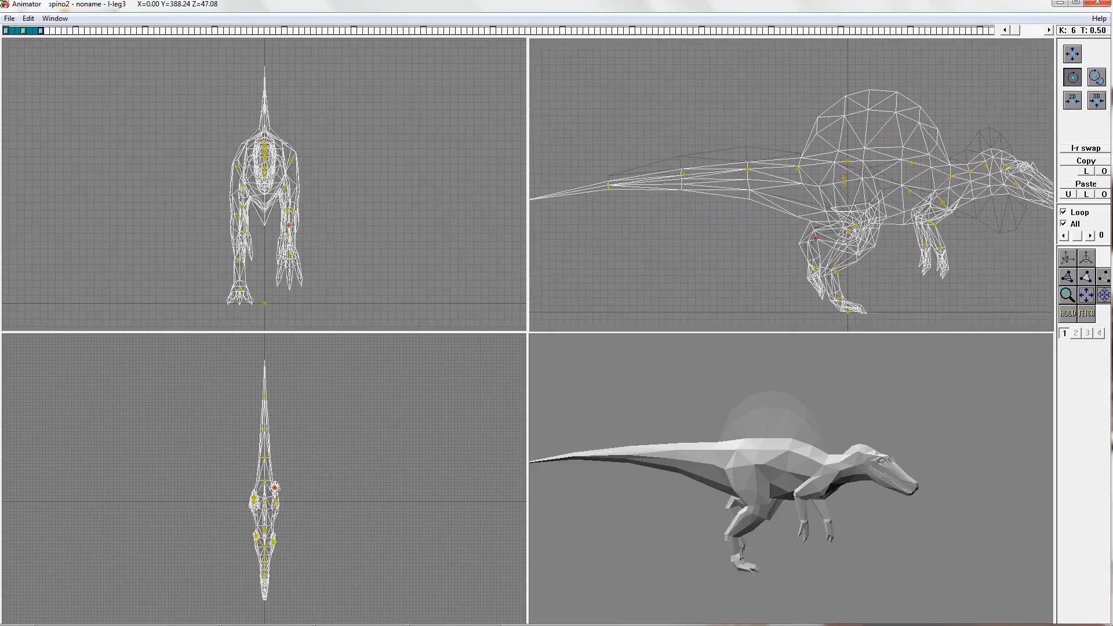
{"action": "middle_click_drag", "start_coordinate": [897, 180], "coordinate": [832, 167]}
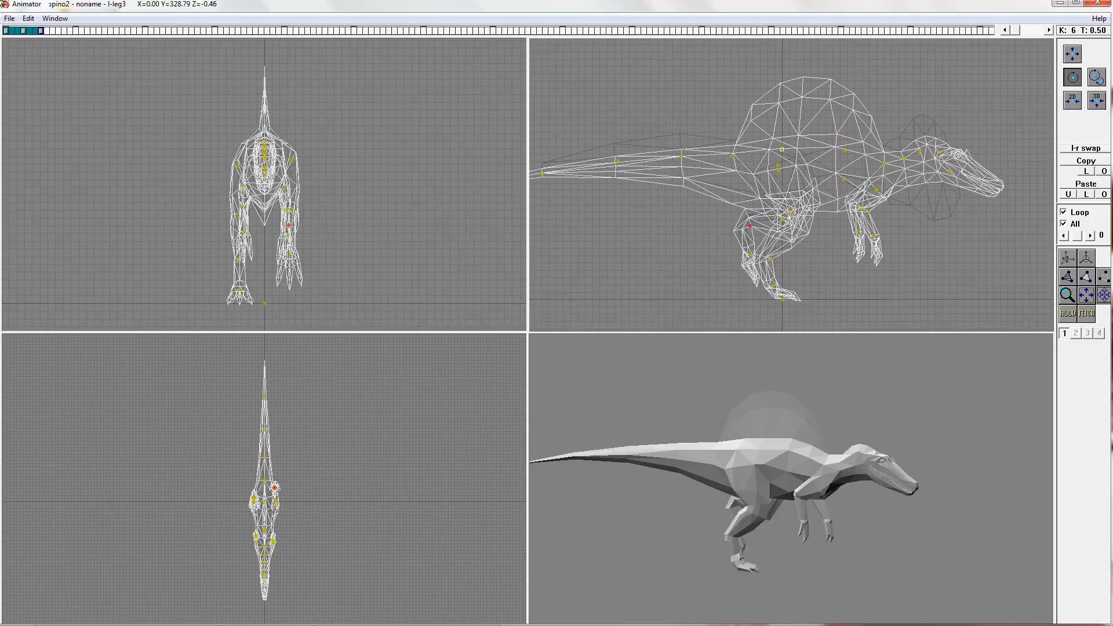
{"action": "left_click_drag", "start_coordinate": [781, 148], "coordinate": [785, 152]}
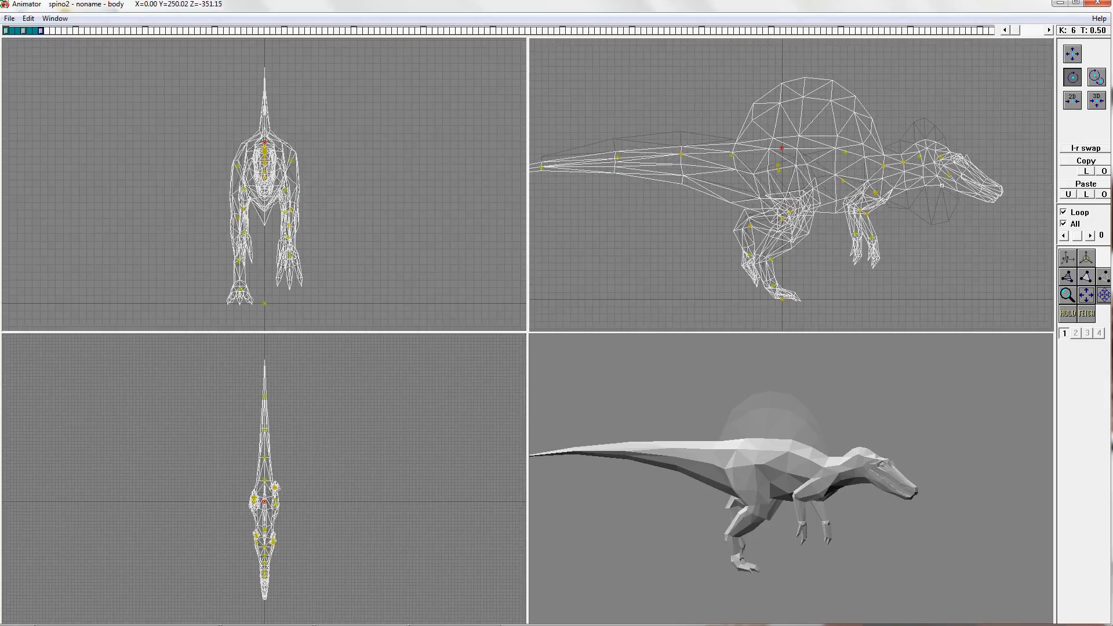
Step: Rotate neck1 slightly at key 6 to lift the head, comparing the pose with key 3
{"action": "left_click", "coordinate": [884, 167]}
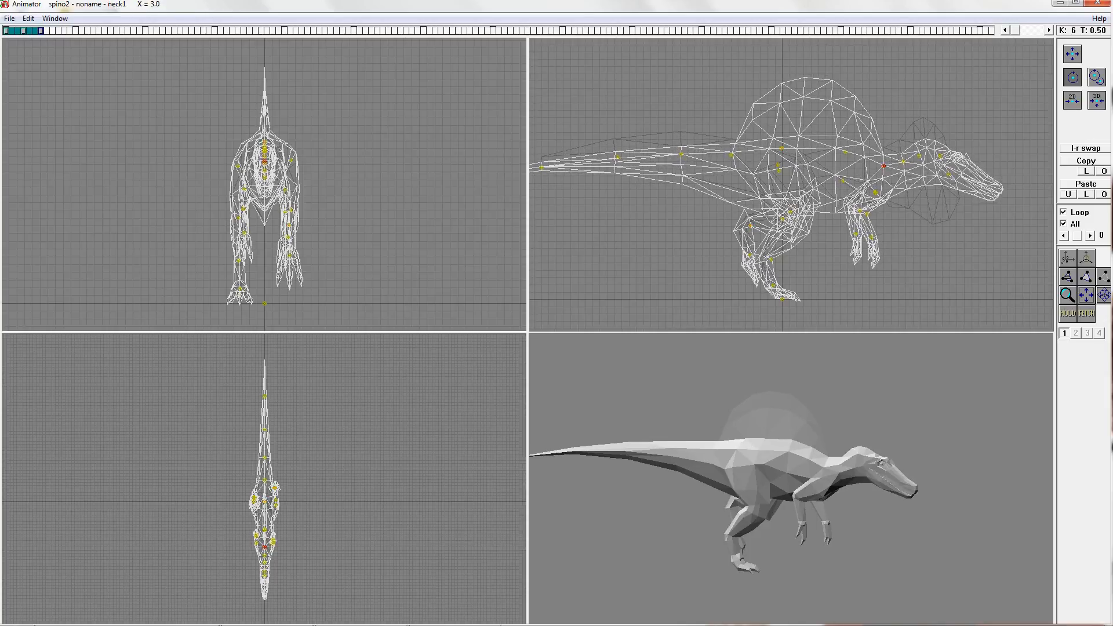
{"action": "left_click_drag", "start_coordinate": [23, 31], "coordinate": [40, 31]}
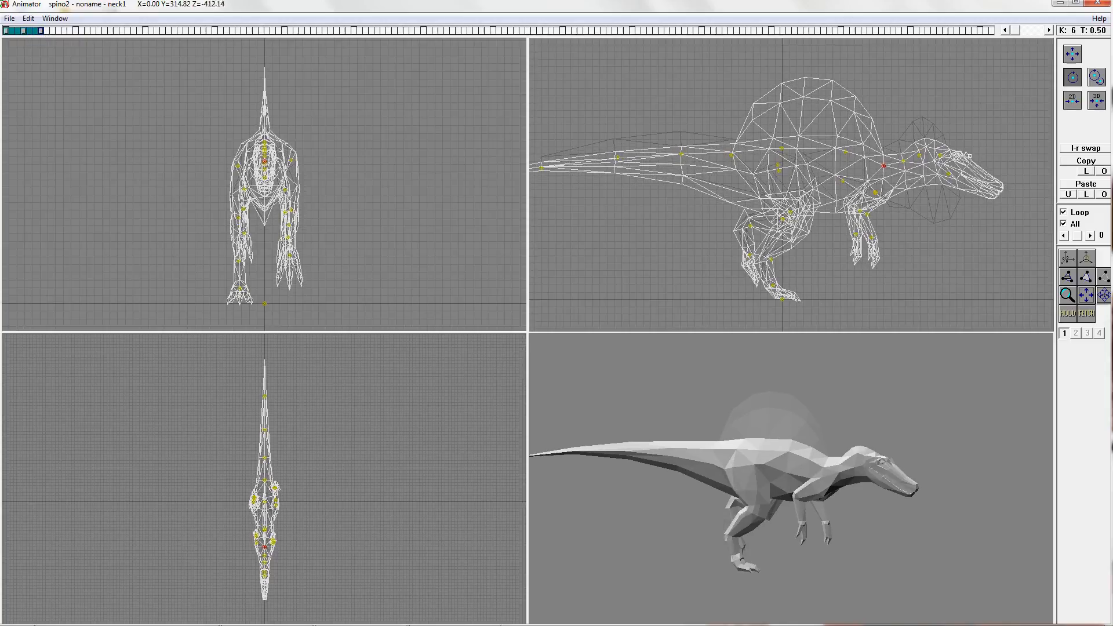
{"action": "left_click_drag", "start_coordinate": [884, 167], "coordinate": [885, 167]}
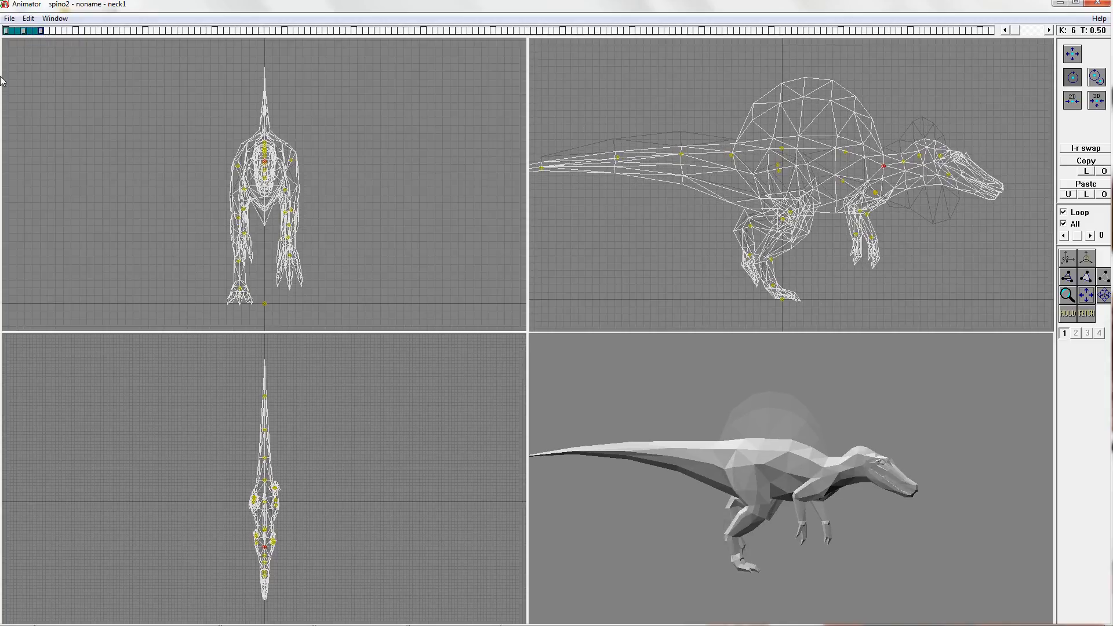
{"action": "left_click", "coordinate": [24, 30]}
{"action": "left_click", "coordinate": [40, 32]}
Step: Rotate tail1 slightly at key 6 to raise the tail
{"action": "left_click_drag", "start_coordinate": [830, 96], "coordinate": [923, 123], "text": "alt"}
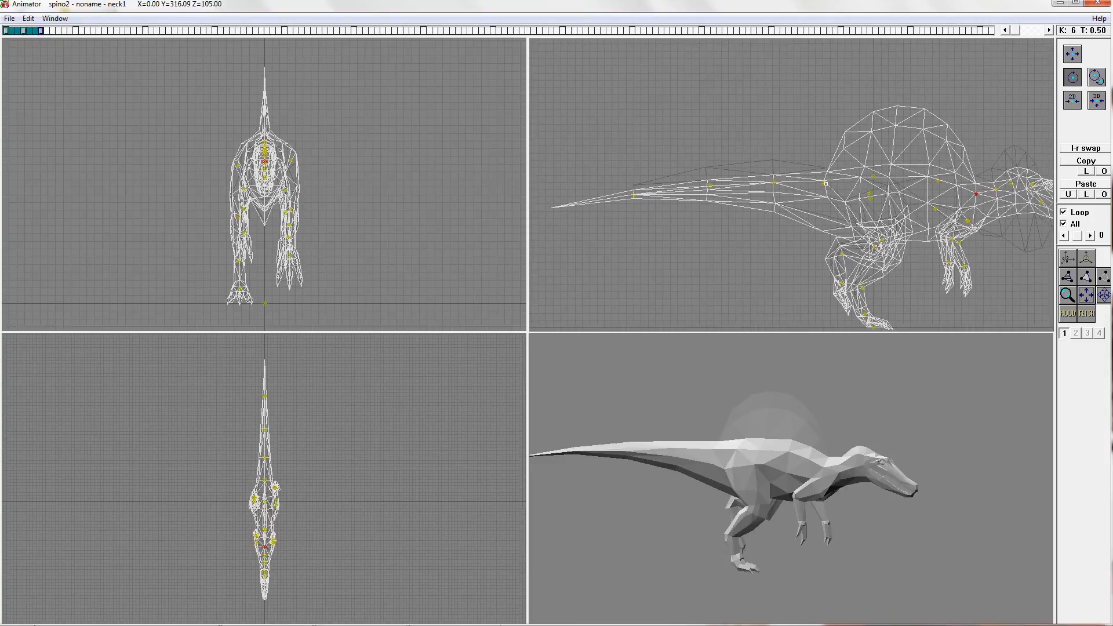
{"action": "left_click_drag", "start_coordinate": [823, 182], "coordinate": [823, 183]}
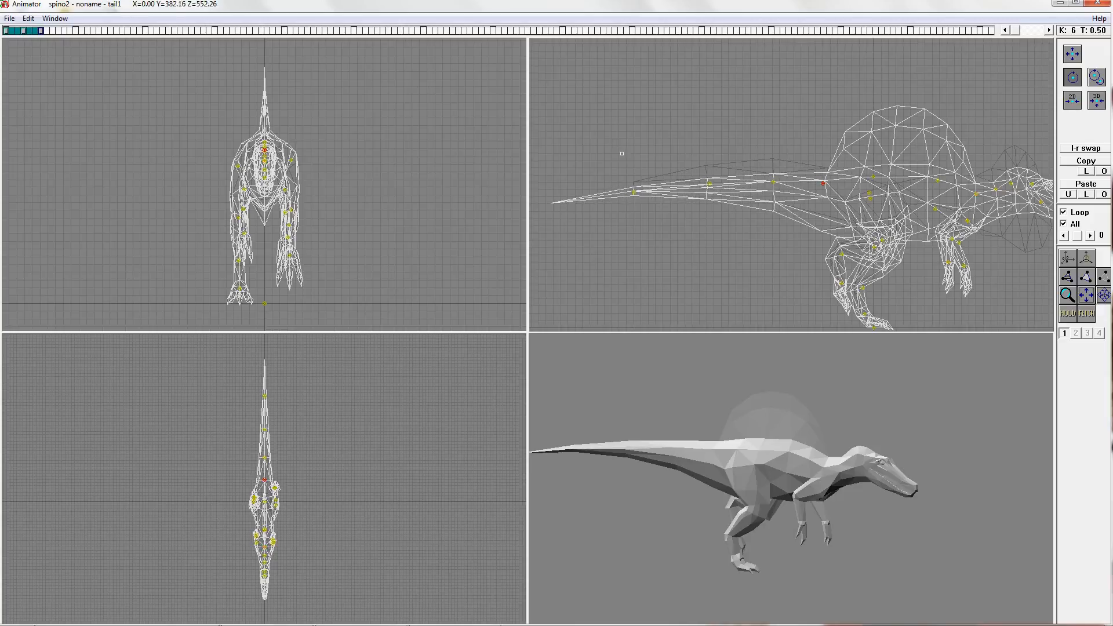
Step: Curve the dinosaur's tail upward at key 6 by rotating its bones from tail1 to tail4
{"action": "left_click_drag", "start_coordinate": [773, 185], "coordinate": [710, 181]}
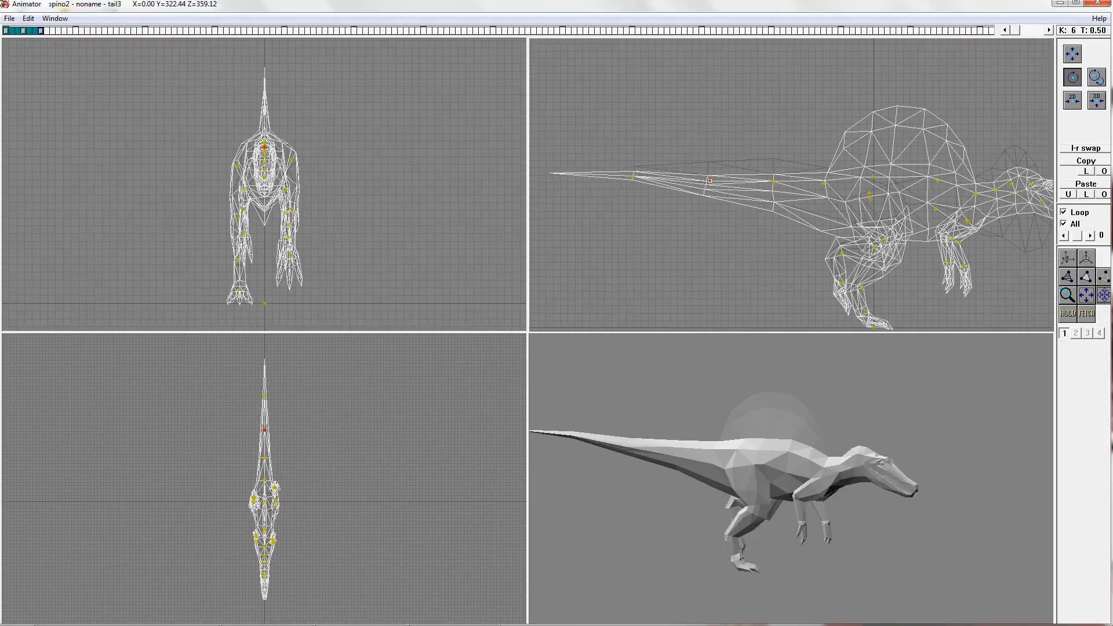
{"action": "left_click_drag", "start_coordinate": [633, 175], "coordinate": [633, 173]}
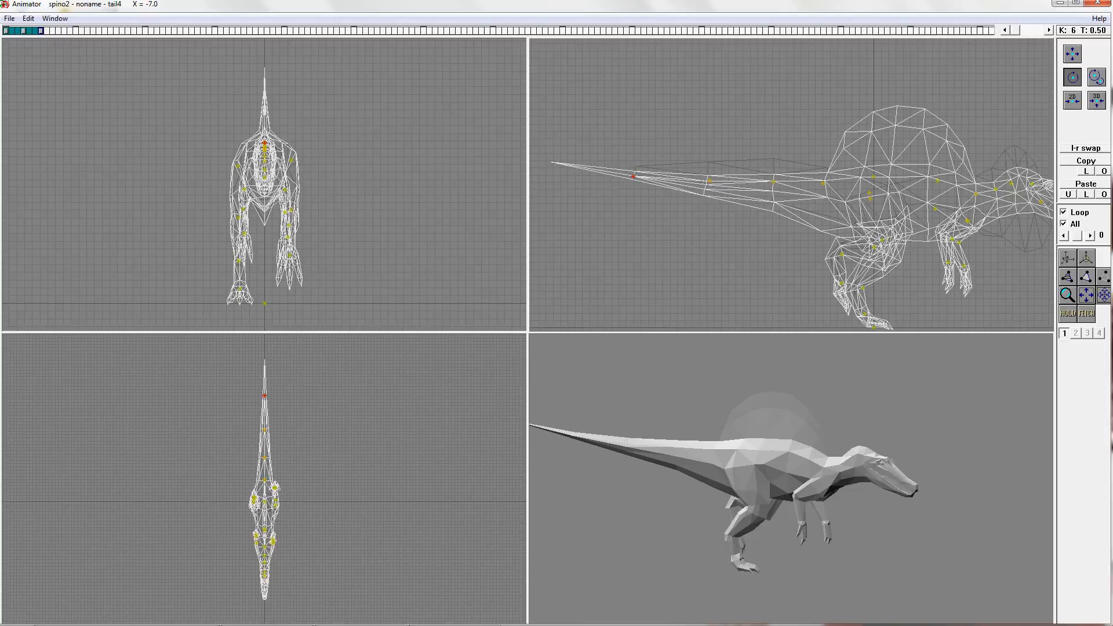
{"action": "left_click_drag", "start_coordinate": [23, 31], "coordinate": [41, 31]}
{"action": "left_click_drag", "start_coordinate": [712, 180], "coordinate": [712, 184]}
{"action": "left_click_drag", "start_coordinate": [825, 185], "coordinate": [824, 187]}
Step: Compare the tail and leg poses across keys 0 to 6 in the side view and preview
{"action": "scroll", "coordinate": [840, 185], "scroll_direction": "down", "scroll_amount": 3}
{"action": "middle_click_drag", "start_coordinate": [840, 184], "coordinate": [789, 199]}
{"action": "scroll", "coordinate": [789, 199], "scroll_direction": "down", "scroll_amount": 4}
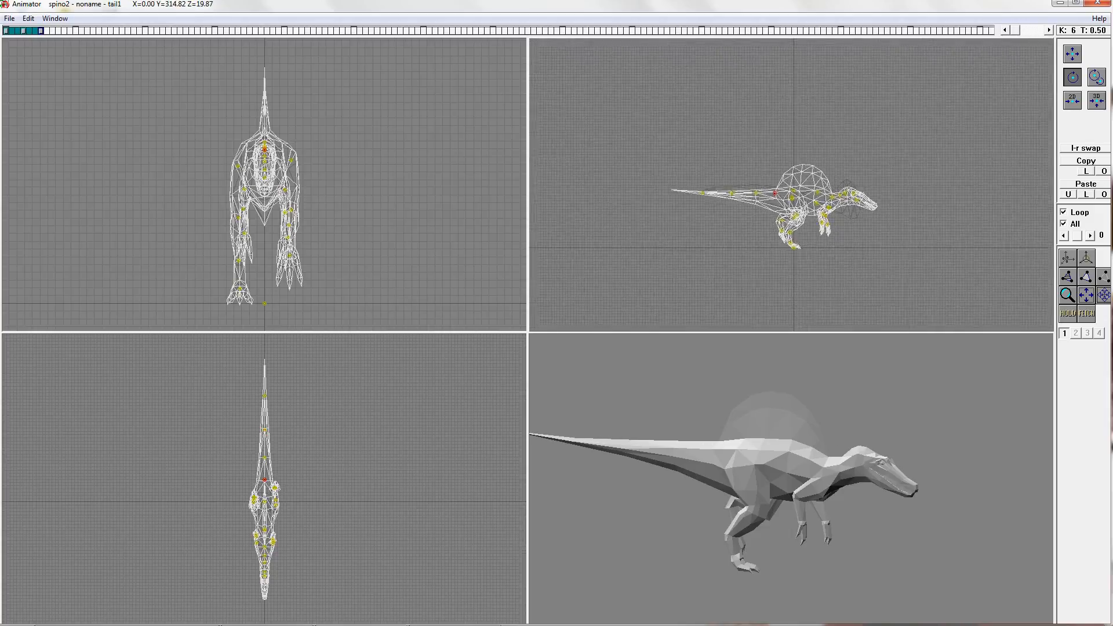
{"action": "scroll", "coordinate": [790, 199], "scroll_direction": "up", "scroll_amount": 2}
{"action": "left_click", "coordinate": [7, 31]}
{"action": "left_click", "coordinate": [41, 31]}
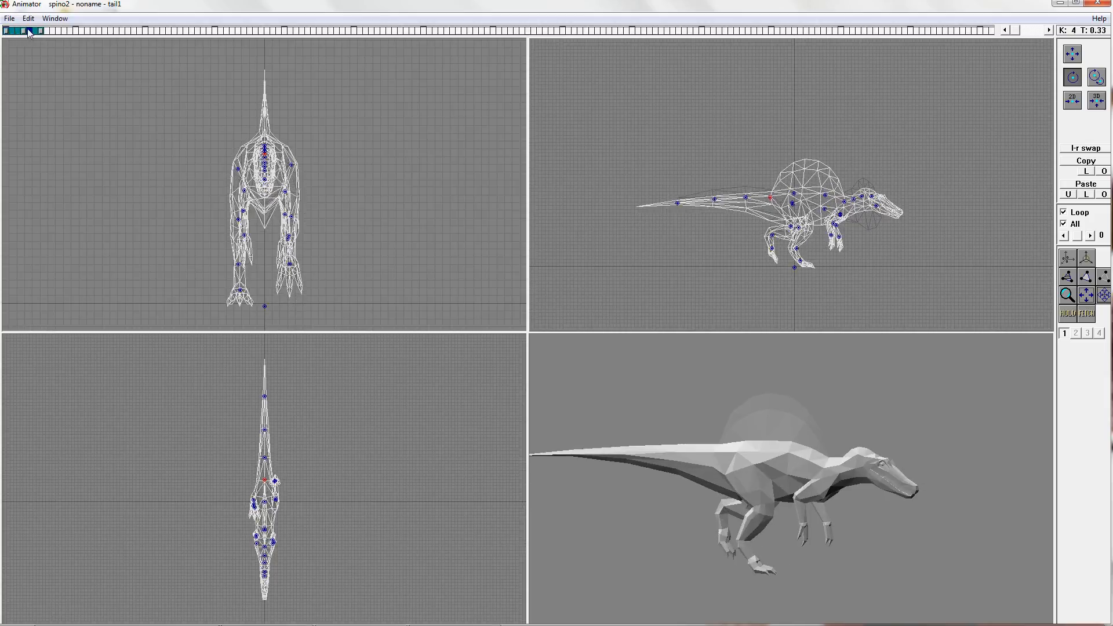
{"action": "mouse_move", "coordinate": [48, 29]}
{"action": "left_mouse_down"}
{"action": "mouse_move", "coordinate": [7, 28]}
{"action": "mouse_move", "coordinate": [54, 28]}
{"action": "left_mouse_up"}
{"action": "scroll", "coordinate": [811, 255], "scroll_direction": "up", "scroll_amount": 4}
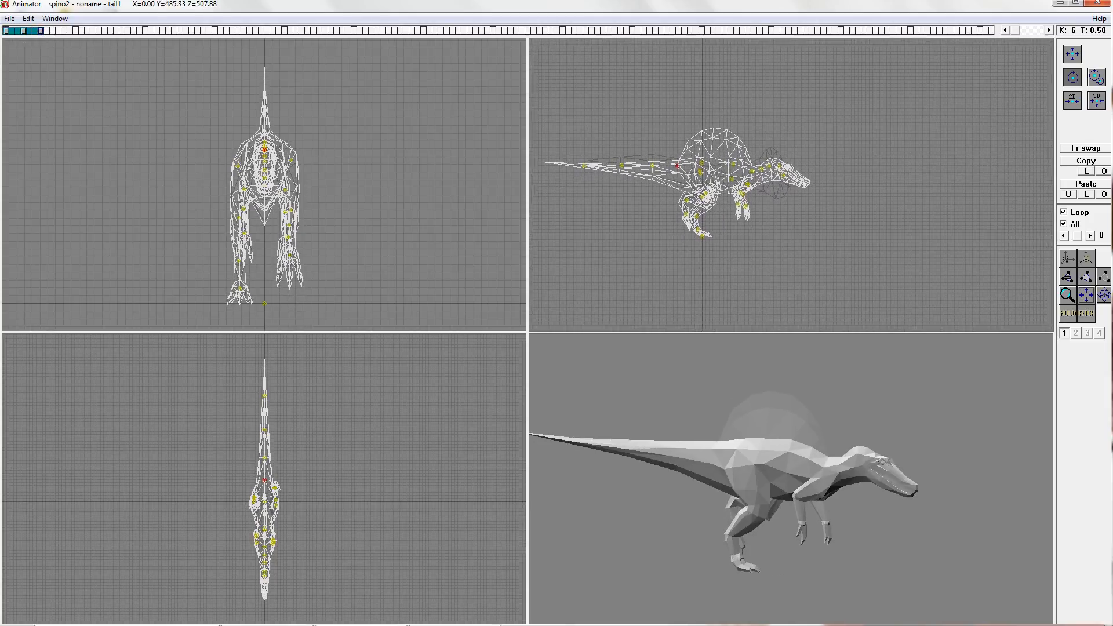
{"action": "left_click", "coordinate": [24, 30]}
{"action": "left_click", "coordinate": [42, 31]}
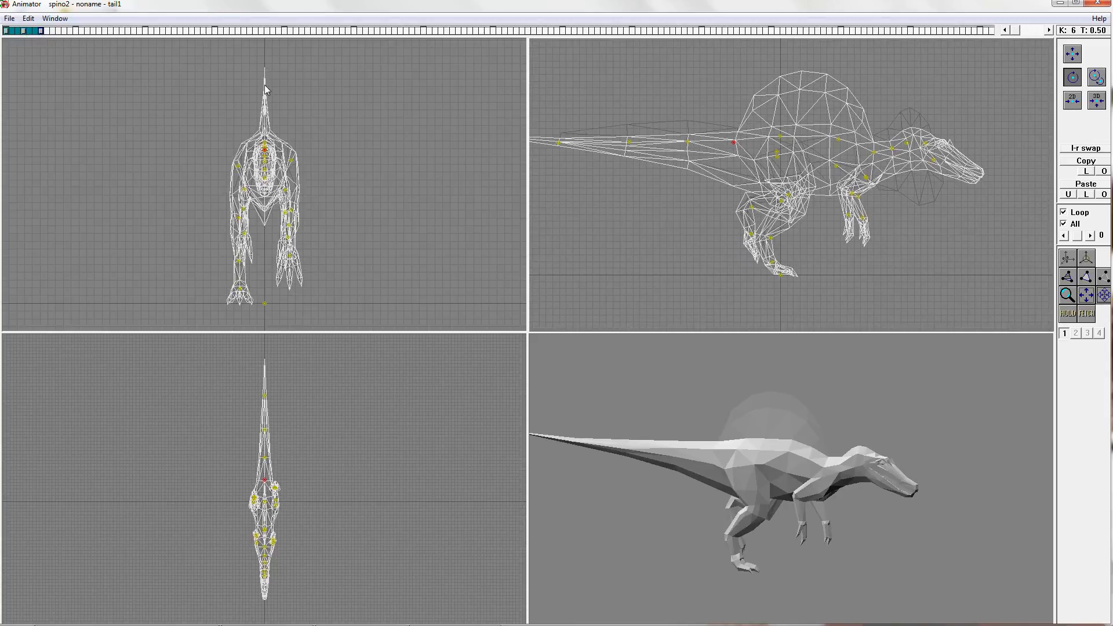
Step: Extend the animation track with a new world key at frame 9
{"action": "left_click_drag", "start_coordinate": [776, 152], "coordinate": [785, 152]}
{"action": "left_click_drag", "start_coordinate": [296, 160], "coordinate": [305, 160]}
{"action": "right_click_drag", "start_coordinate": [845, 225], "coordinate": [797, 219]}
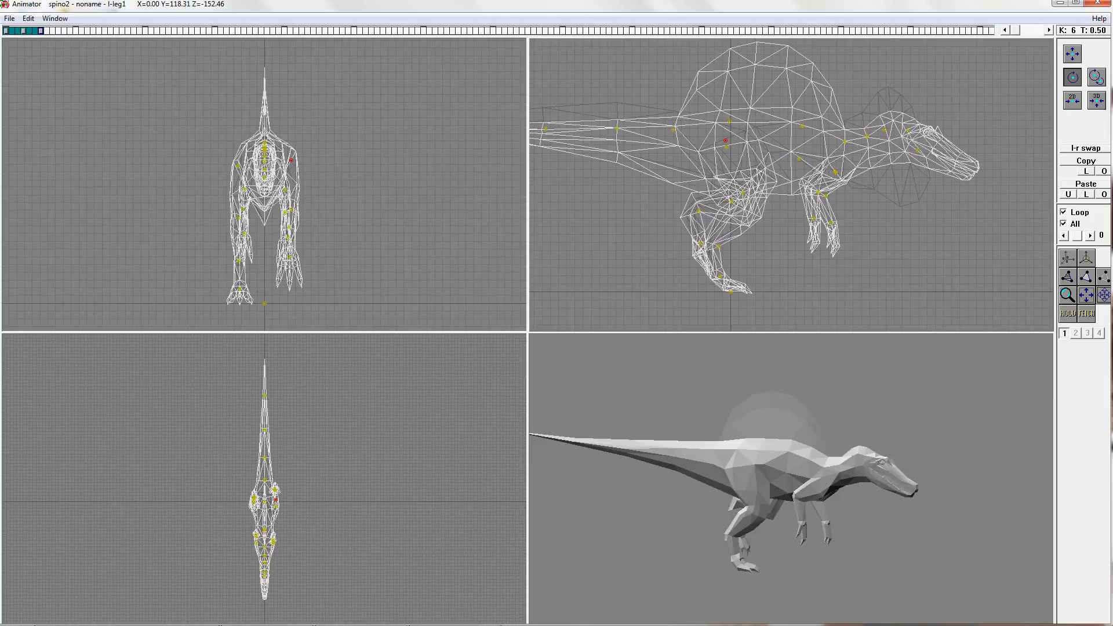
{"action": "left_click", "coordinate": [61, 32]}
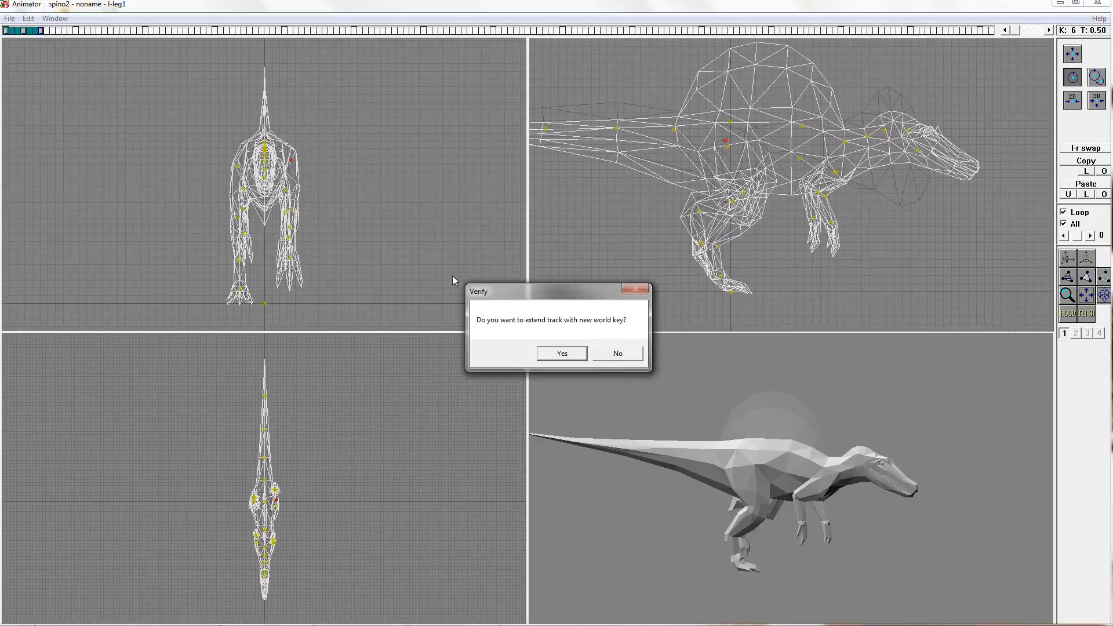
{"action": "left_click", "coordinate": [570, 353]}
Step: Move the root bone #0 slightly down at key 9
{"action": "left_click", "coordinate": [1071, 60]}
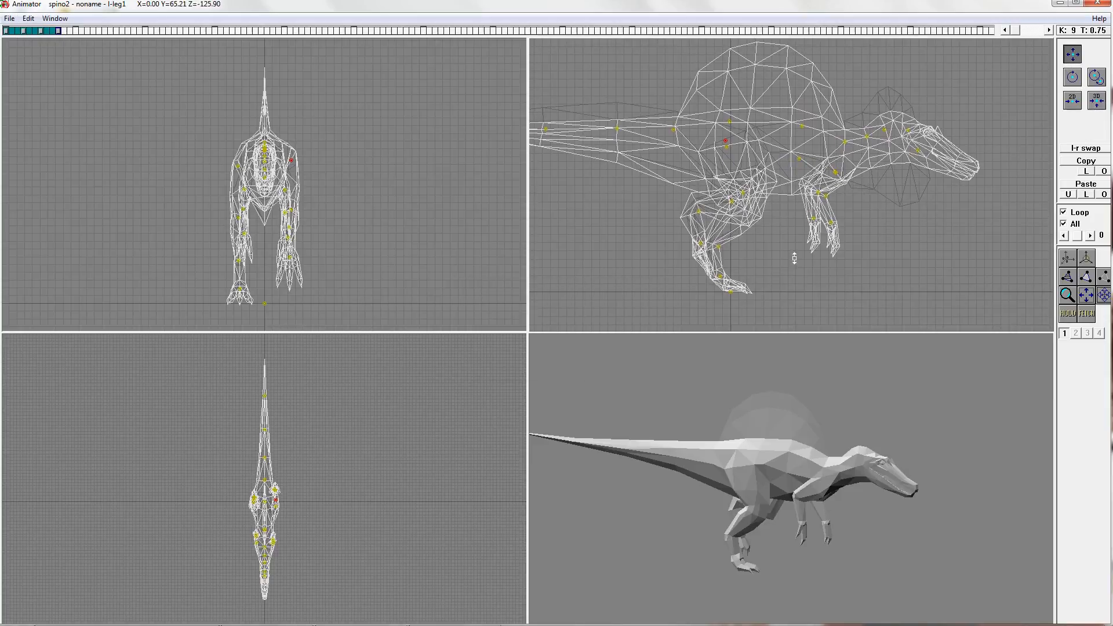
{"action": "left_click", "coordinate": [730, 292]}
{"action": "left_click_drag", "start_coordinate": [730, 292], "coordinate": [731, 296]}
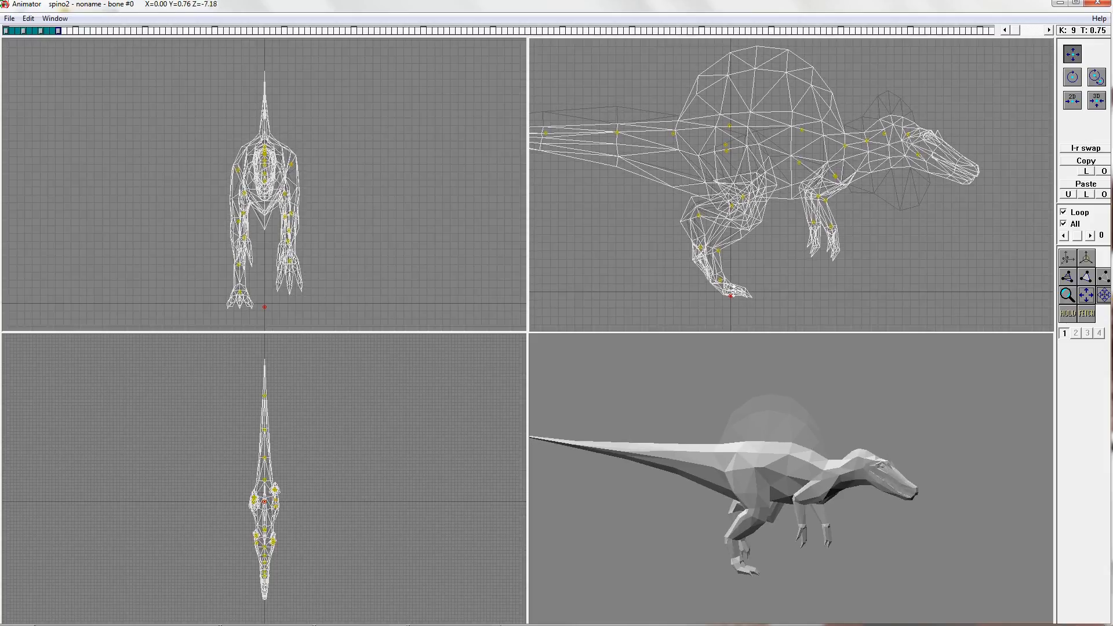
Step: Swing the right leg backward at key 9 and rotate the r-foot bone to level the foot
{"action": "left_click", "coordinate": [1071, 80]}
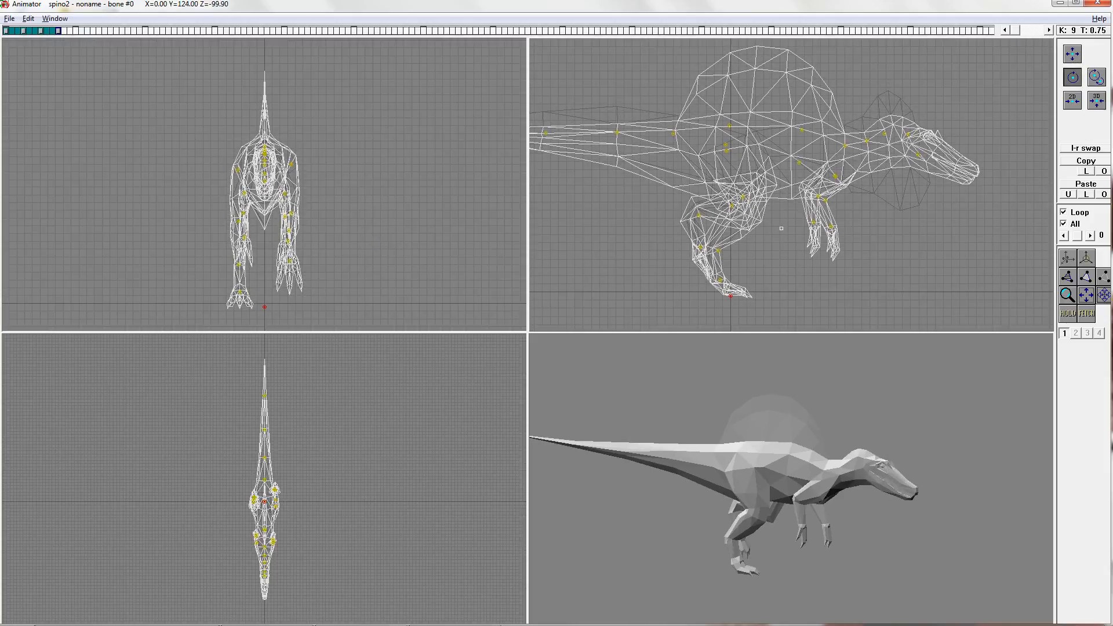
{"action": "middle_click_drag", "start_coordinate": [783, 229], "coordinate": [781, 186]}
{"action": "scroll", "coordinate": [781, 186], "scroll_direction": "up", "scroll_amount": 2}
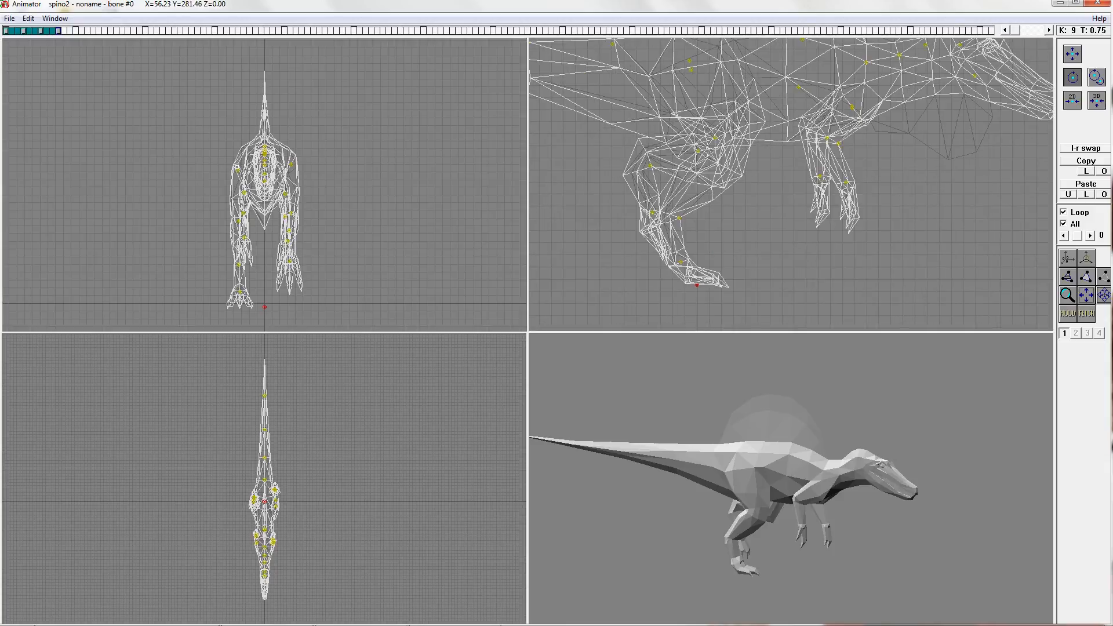
{"action": "left_click", "coordinate": [238, 169]}
{"action": "left_click_drag", "start_coordinate": [730, 150], "coordinate": [683, 155]}
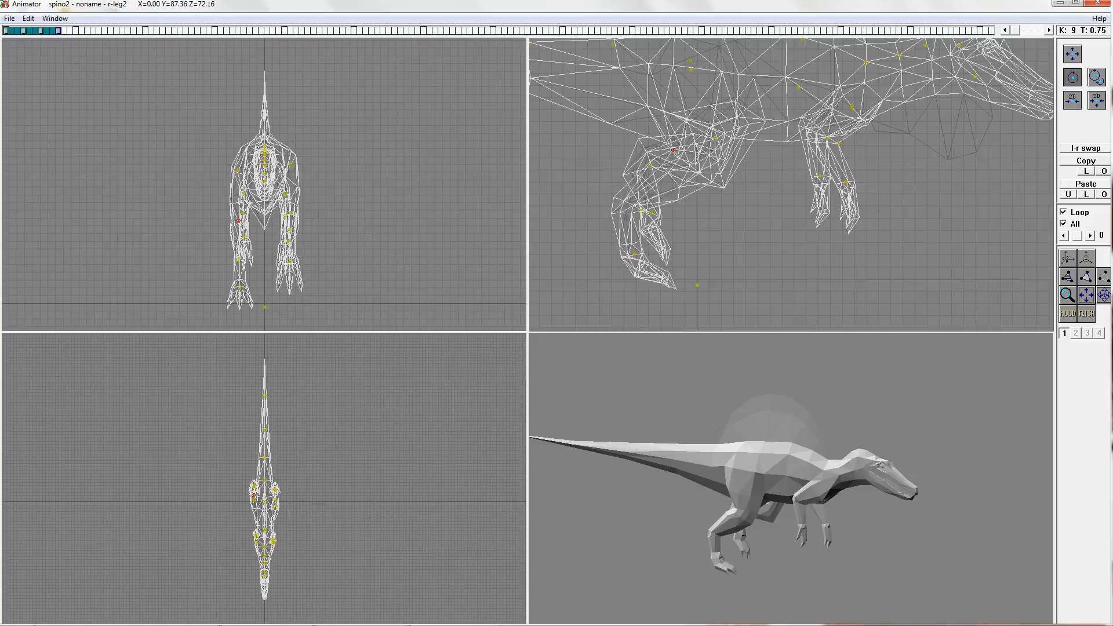
{"action": "left_click_drag", "start_coordinate": [645, 212], "coordinate": [649, 213]}
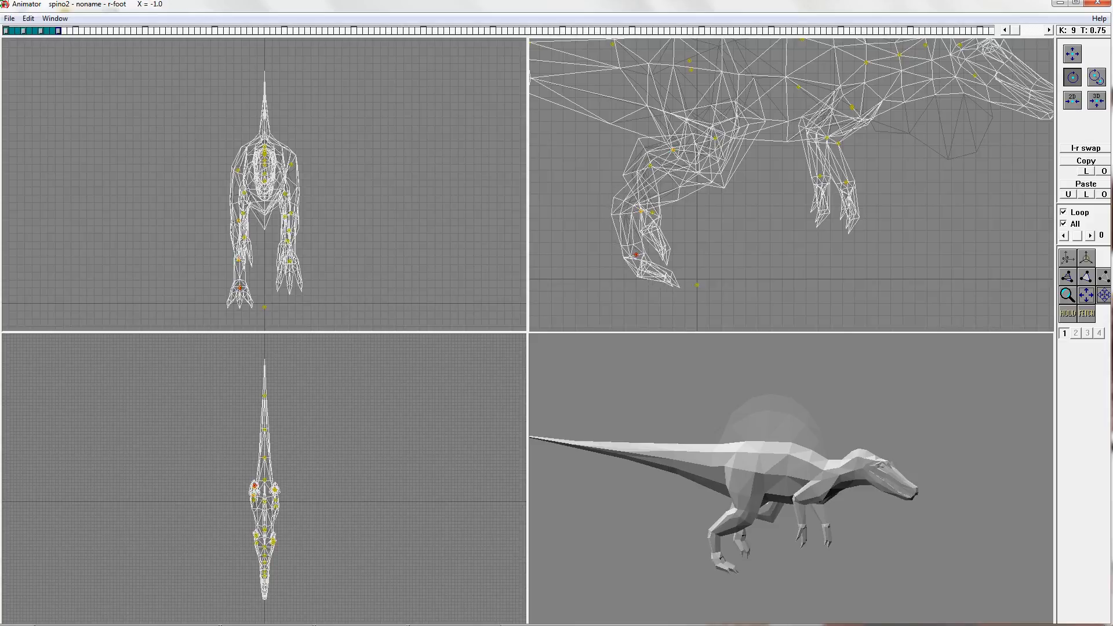
{"action": "left_click_drag", "start_coordinate": [636, 255], "coordinate": [641, 256]}
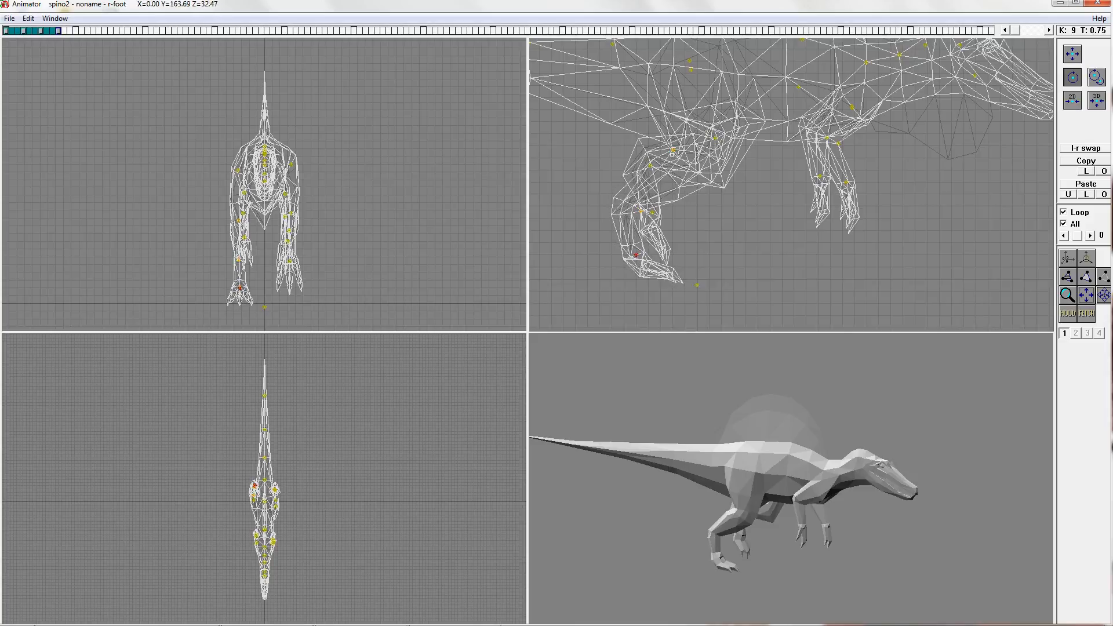
Step: Fine-tune the right leg at key 9 by rotating r-leg2, the lower leg and r-foot so the foot rests flat near the ground
{"action": "left_click_drag", "start_coordinate": [673, 150], "coordinate": [675, 152]}
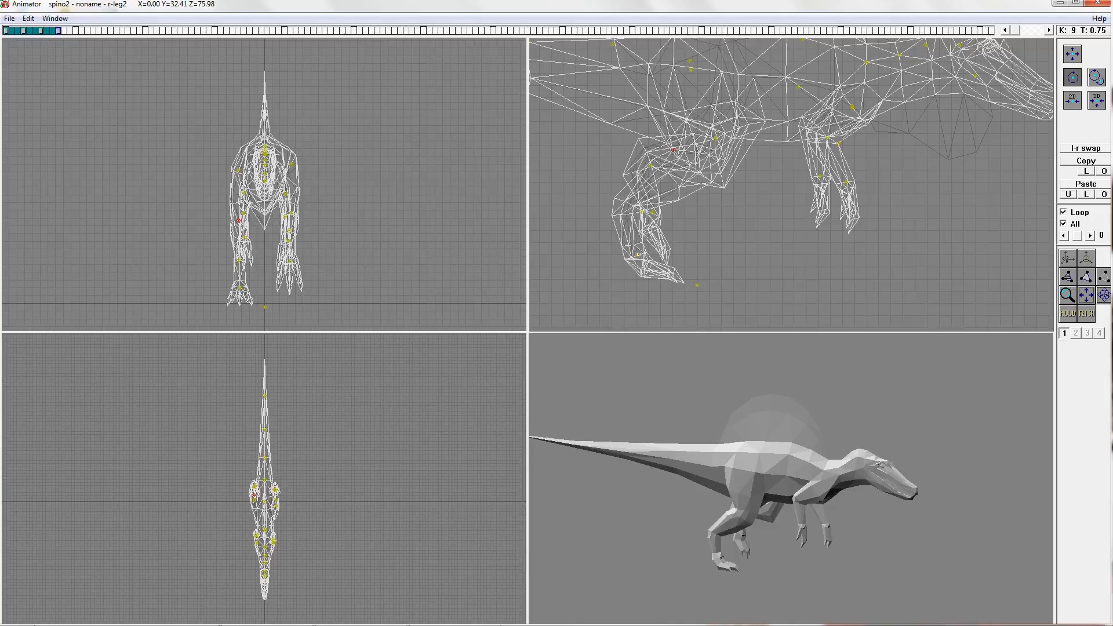
{"action": "left_click_drag", "start_coordinate": [638, 250], "coordinate": [641, 250]}
{"action": "left_click_drag", "start_coordinate": [641, 212], "coordinate": [632, 212]}
{"action": "left_click_drag", "start_coordinate": [632, 254], "coordinate": [637, 253]}
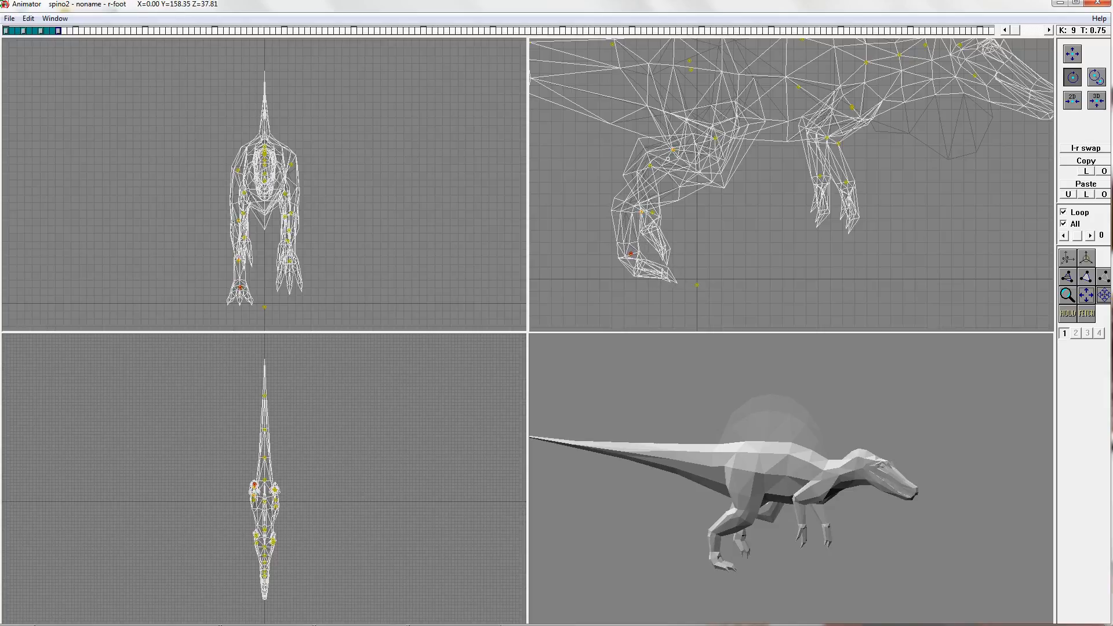
{"action": "left_click_drag", "start_coordinate": [673, 151], "coordinate": [668, 151]}
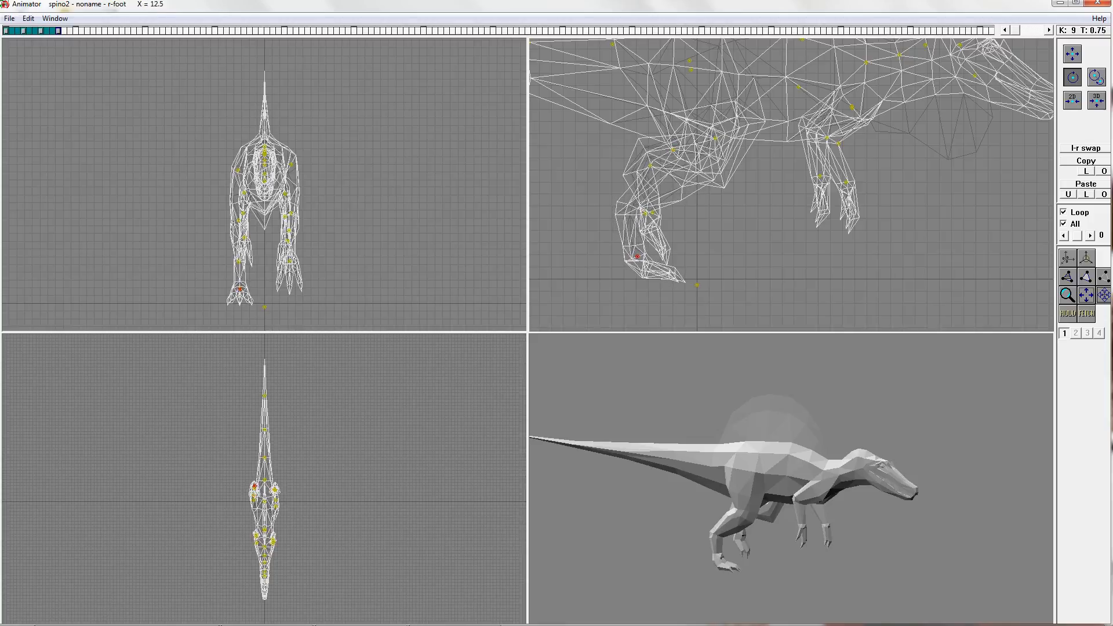
{"action": "left_click_drag", "start_coordinate": [638, 256], "coordinate": [640, 255]}
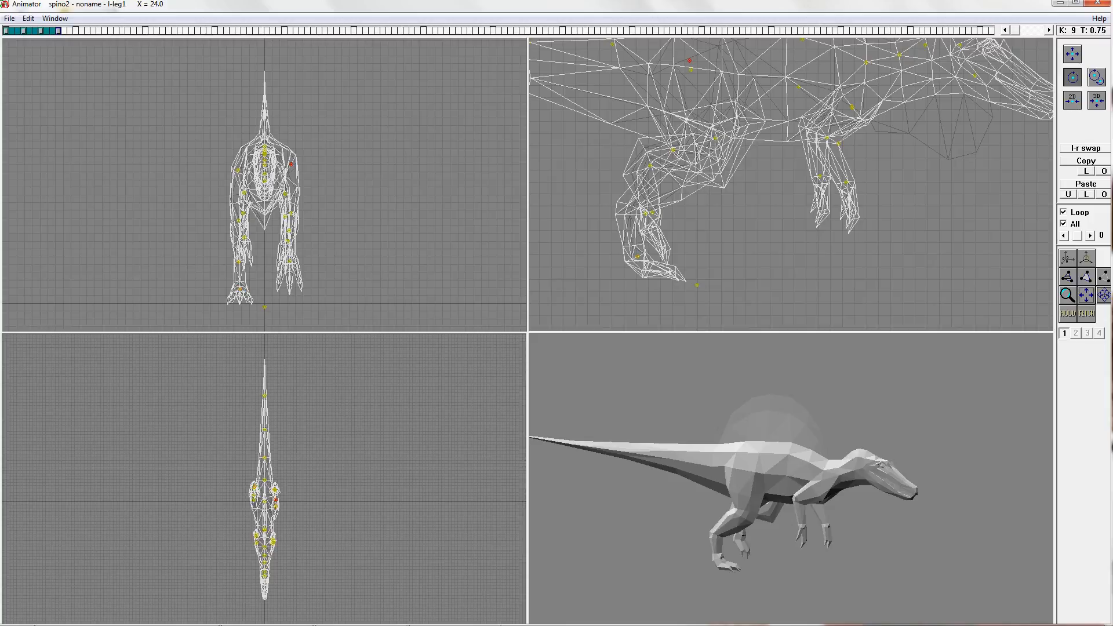
Step: Swing the left leg forward at key 9 by rotating l-leg2, l-leg3 and l-foot
{"action": "mouse_move", "coordinate": [314, 168]}
{"action": "left_mouse_down"}
{"action": "mouse_move", "coordinate": [301, 167]}
{"action": "mouse_move", "coordinate": [313, 169]}
{"action": "left_mouse_up"}
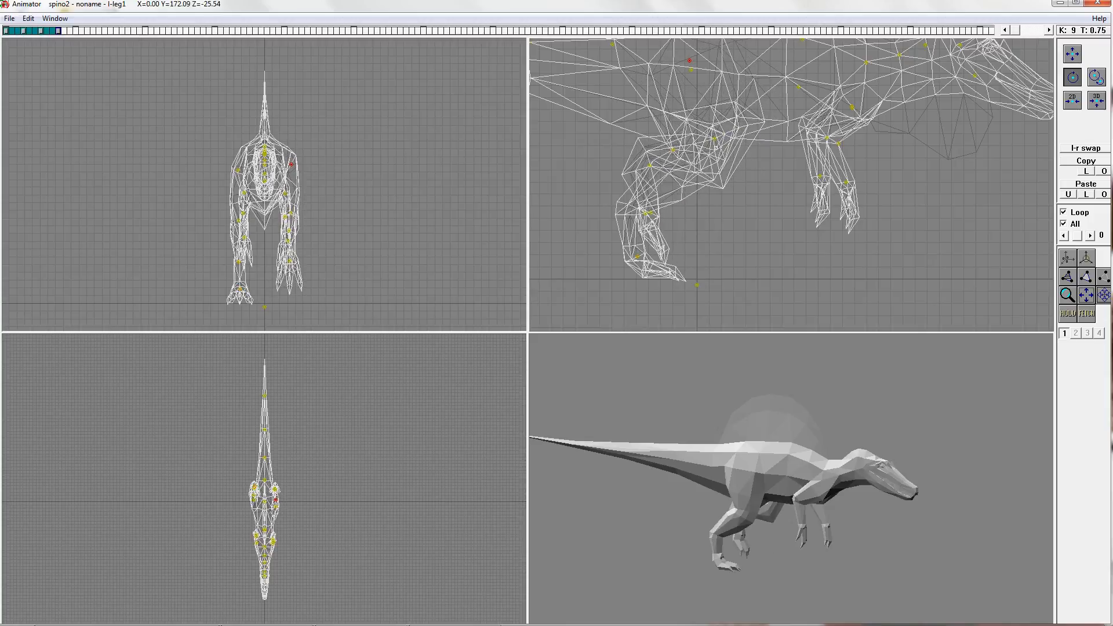
{"action": "left_click_drag", "start_coordinate": [714, 139], "coordinate": [730, 139]}
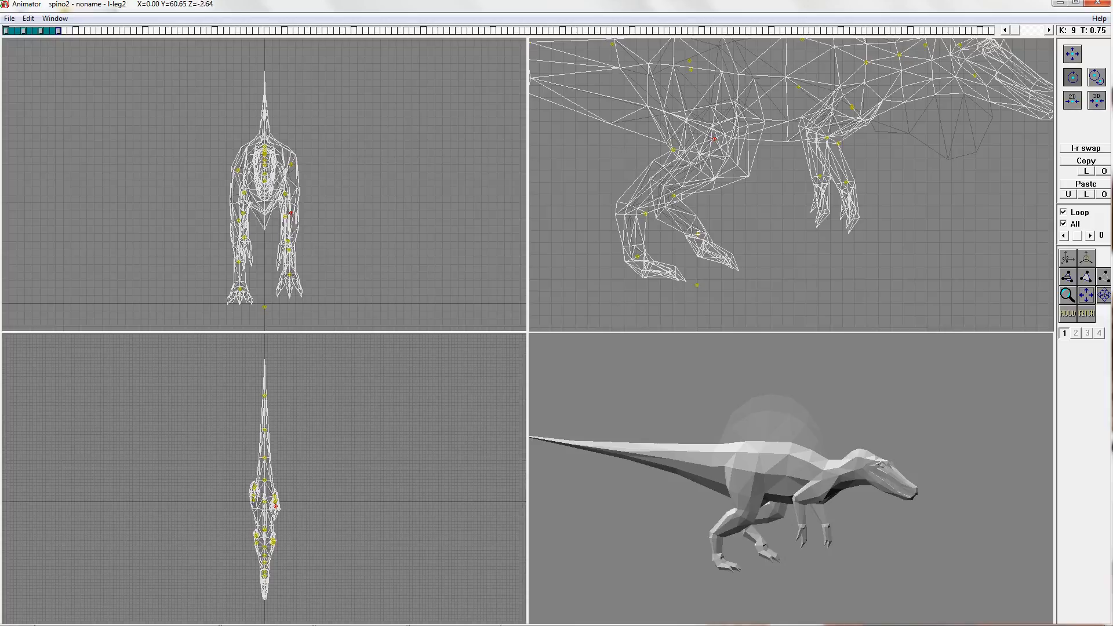
{"action": "left_click_drag", "start_coordinate": [699, 233], "coordinate": [683, 198]}
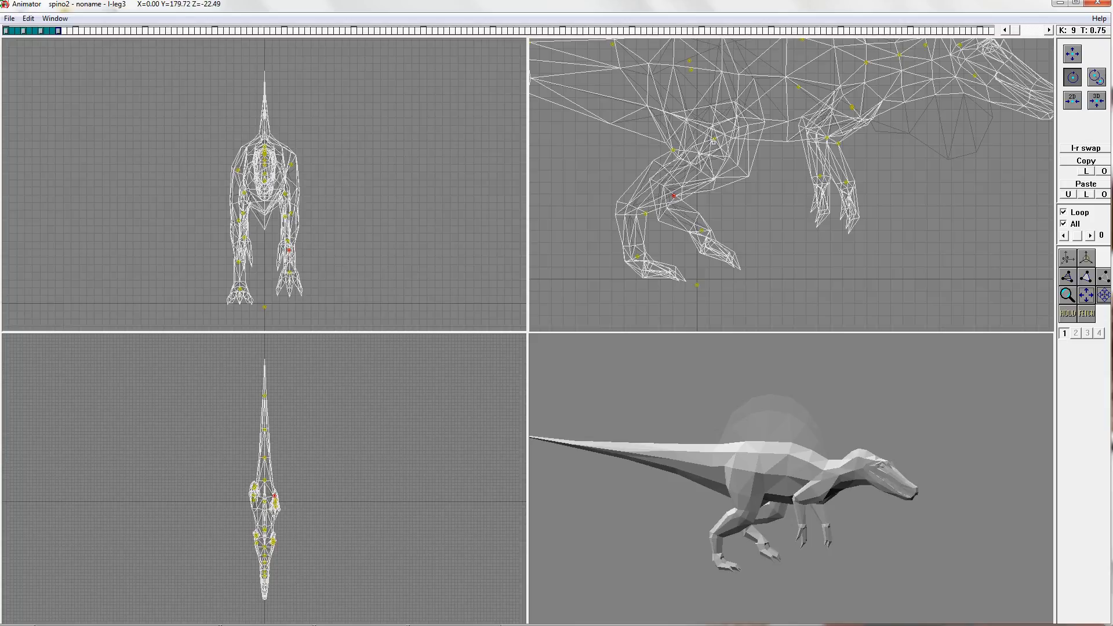
{"action": "left_click_drag", "start_coordinate": [714, 139], "coordinate": [719, 139]}
{"action": "left_click_drag", "start_coordinate": [734, 228], "coordinate": [736, 228]}
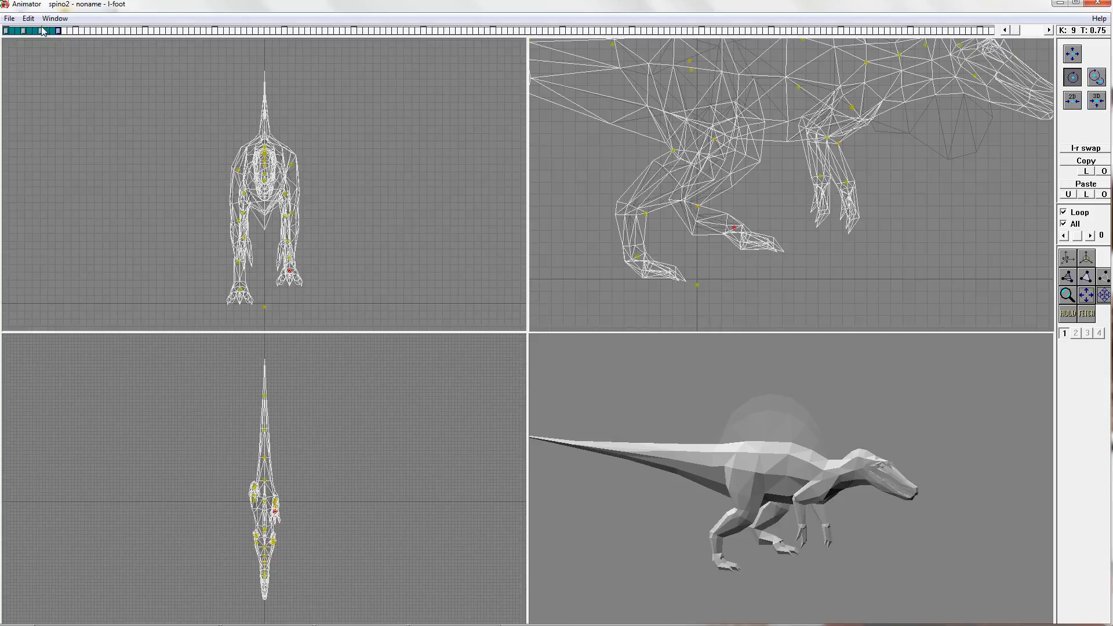
Step: Step between keys 3, 6 and 9 to compare the leg and body poses
{"action": "mouse_move", "coordinate": [42, 29]}
{"action": "left_mouse_down"}
{"action": "mouse_move", "coordinate": [57, 31]}
{"action": "mouse_move", "coordinate": [6, 35]}
{"action": "mouse_move", "coordinate": [60, 32]}
{"action": "left_mouse_up"}
{"action": "scroll", "coordinate": [748, 145], "scroll_direction": "down", "scroll_amount": 5}
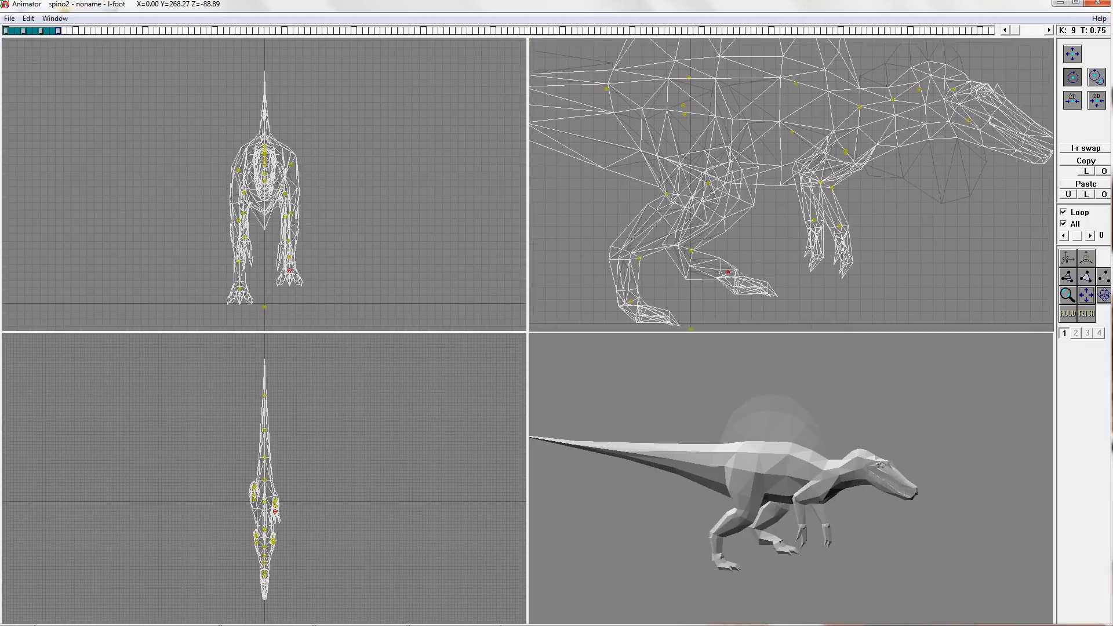
{"action": "scroll", "coordinate": [803, 197], "scroll_direction": "up", "scroll_amount": 5}
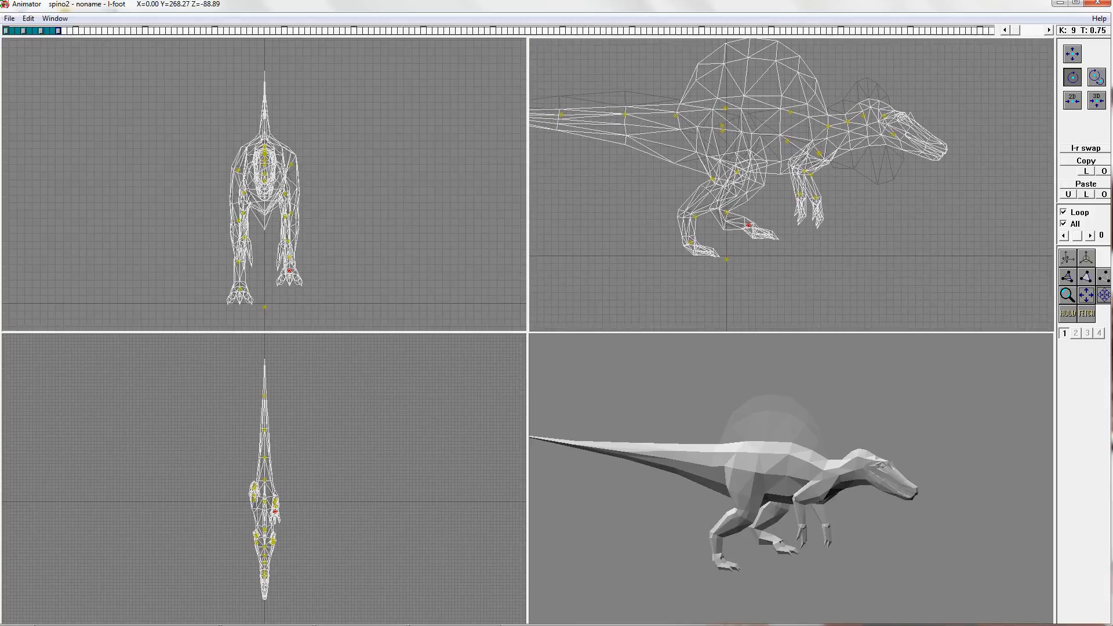
{"action": "scroll", "coordinate": [802, 197], "scroll_direction": "up", "scroll_amount": 2}
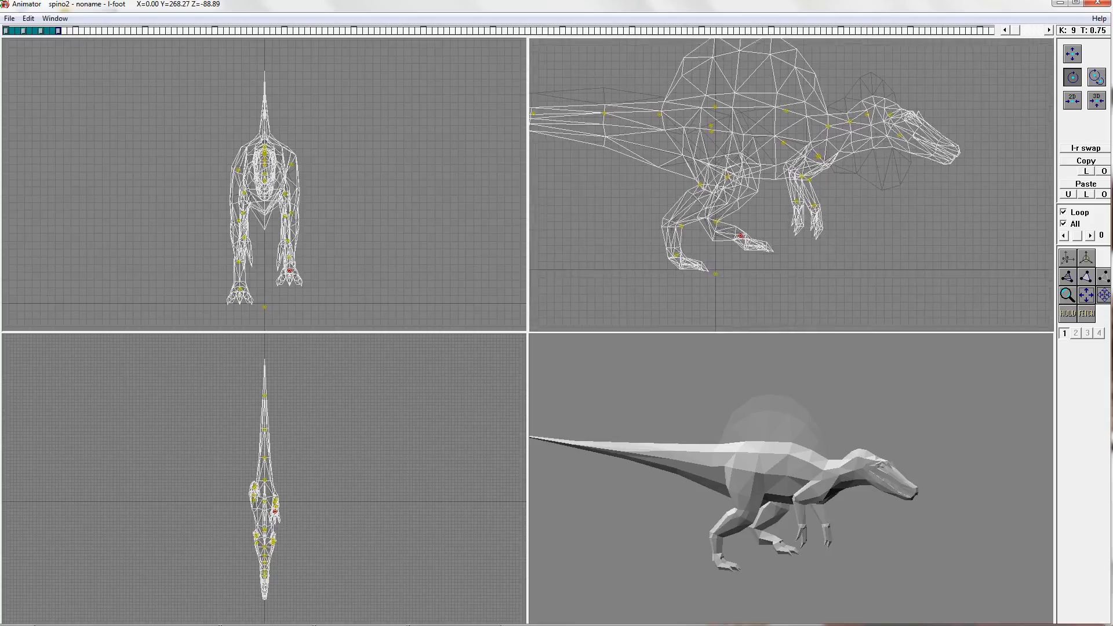
{"action": "left_click", "coordinate": [41, 31]}
{"action": "left_click", "coordinate": [58, 31]}
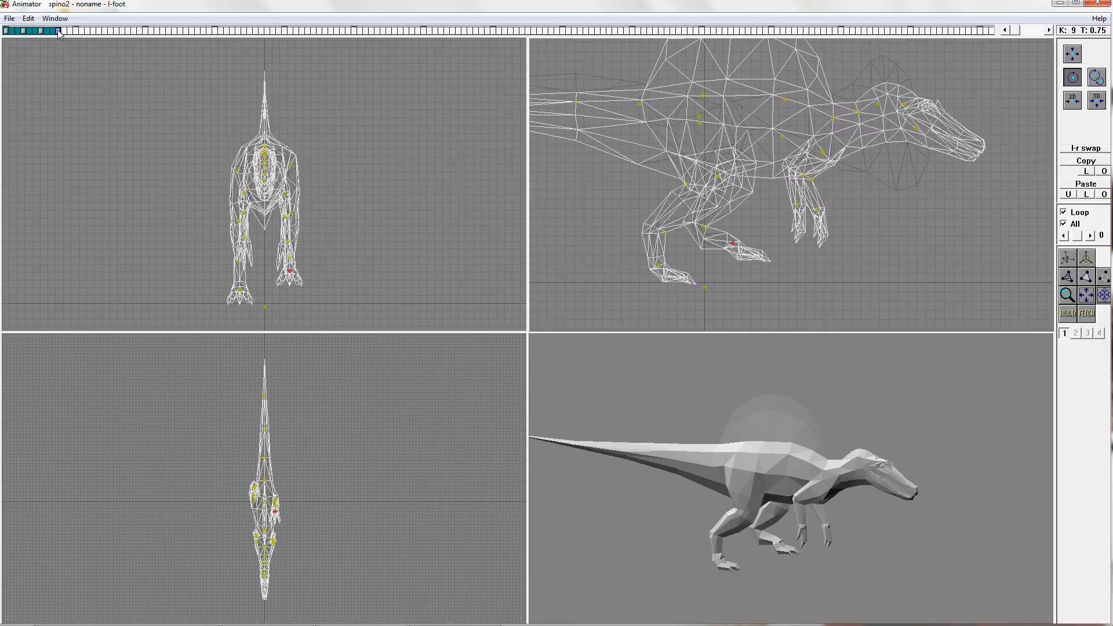
{"action": "left_click", "coordinate": [42, 32]}
{"action": "left_click", "coordinate": [58, 31]}
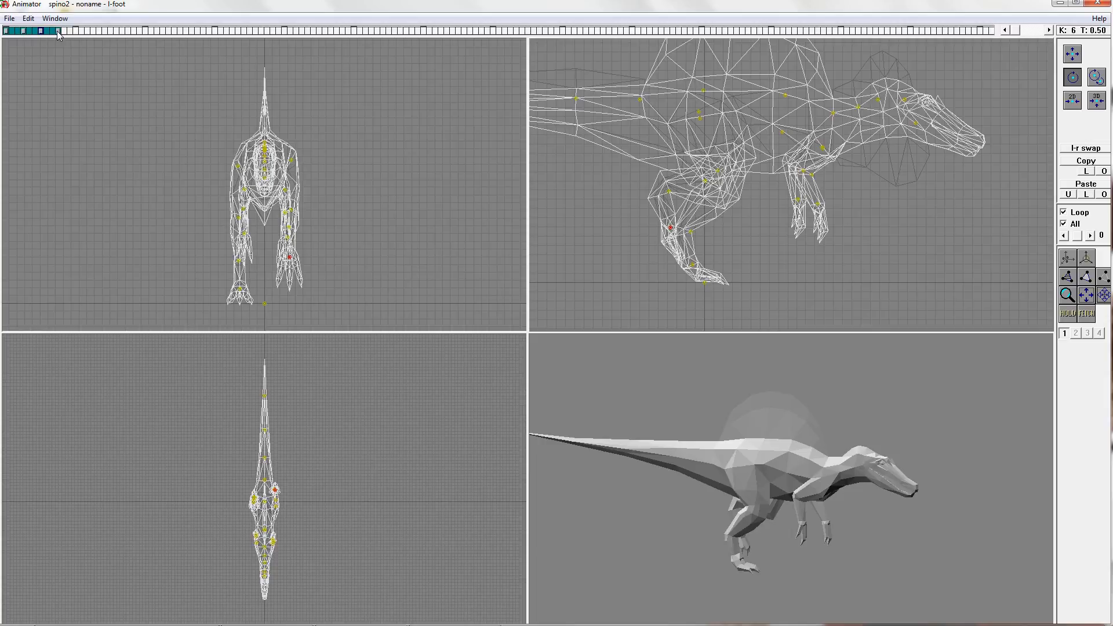
{"action": "left_click", "coordinate": [41, 31]}
{"action": "left_click", "coordinate": [23, 31]}
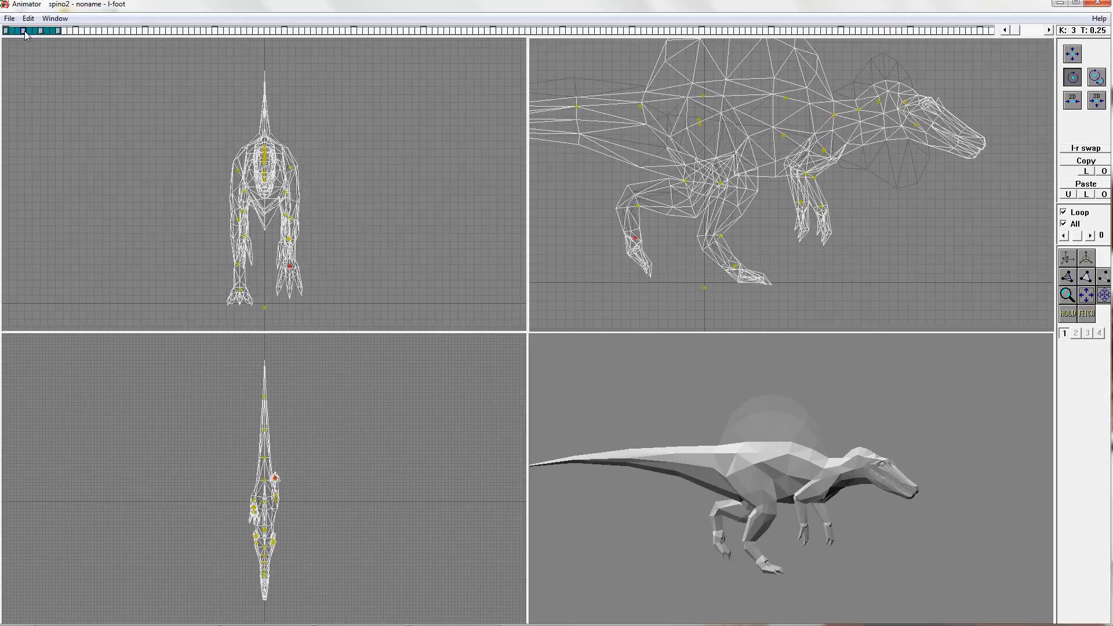
{"action": "left_click", "coordinate": [41, 31]}
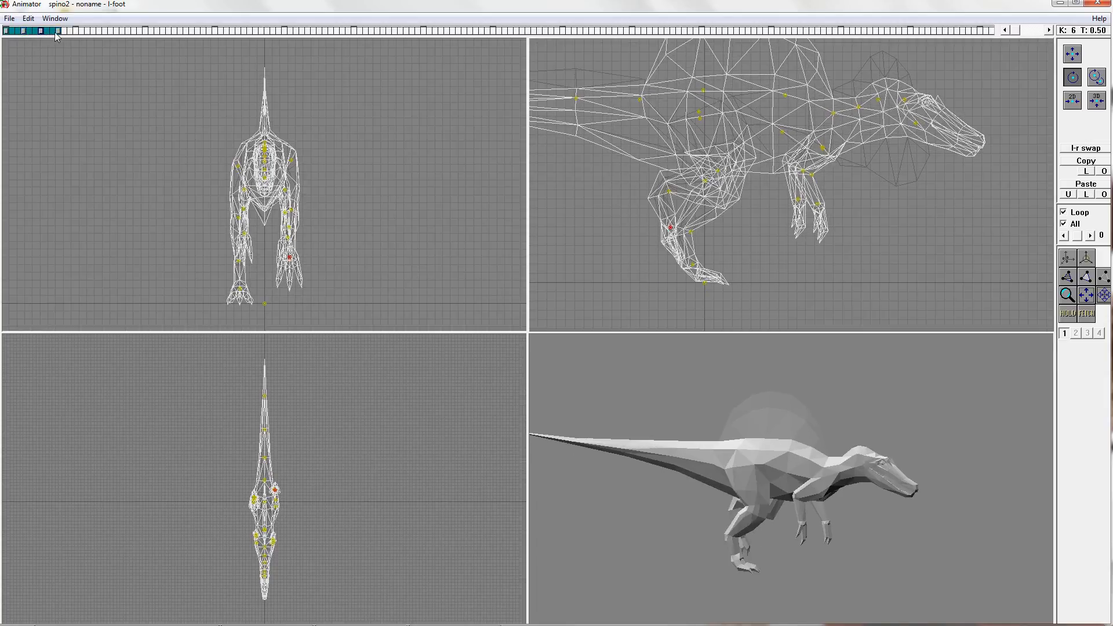
Step: Rotate the body bone to X -4.0 and the neck1 bone to X 6.0 at key 9
{"action": "left_click", "coordinate": [57, 32]}
{"action": "left_click_drag", "start_coordinate": [704, 95], "coordinate": [700, 94]}
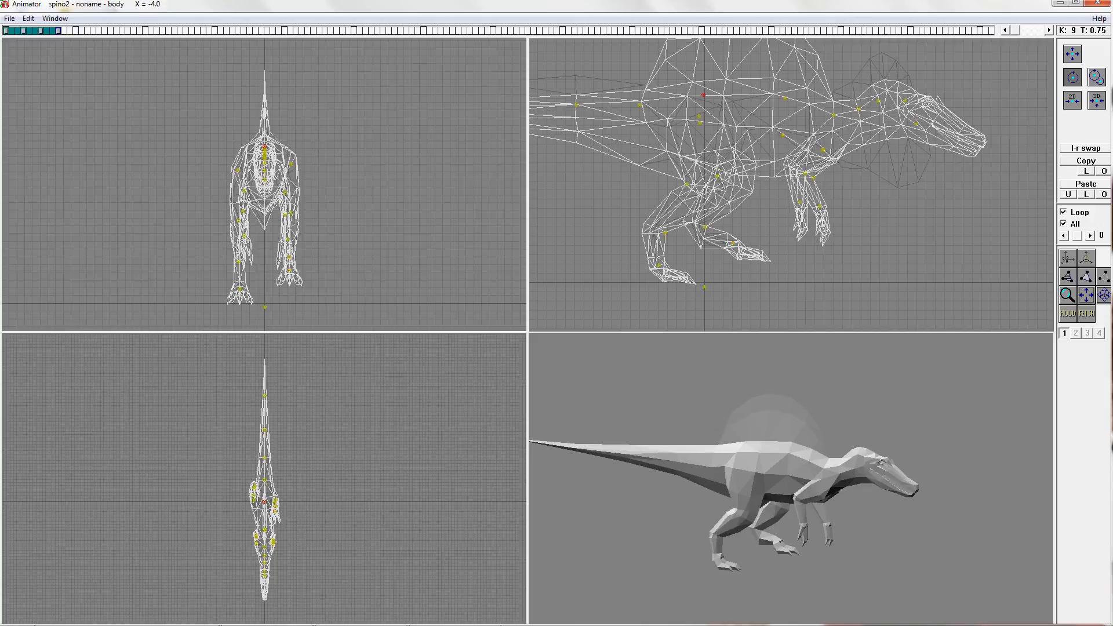
{"action": "left_click_drag", "start_coordinate": [785, 98], "coordinate": [835, 115]}
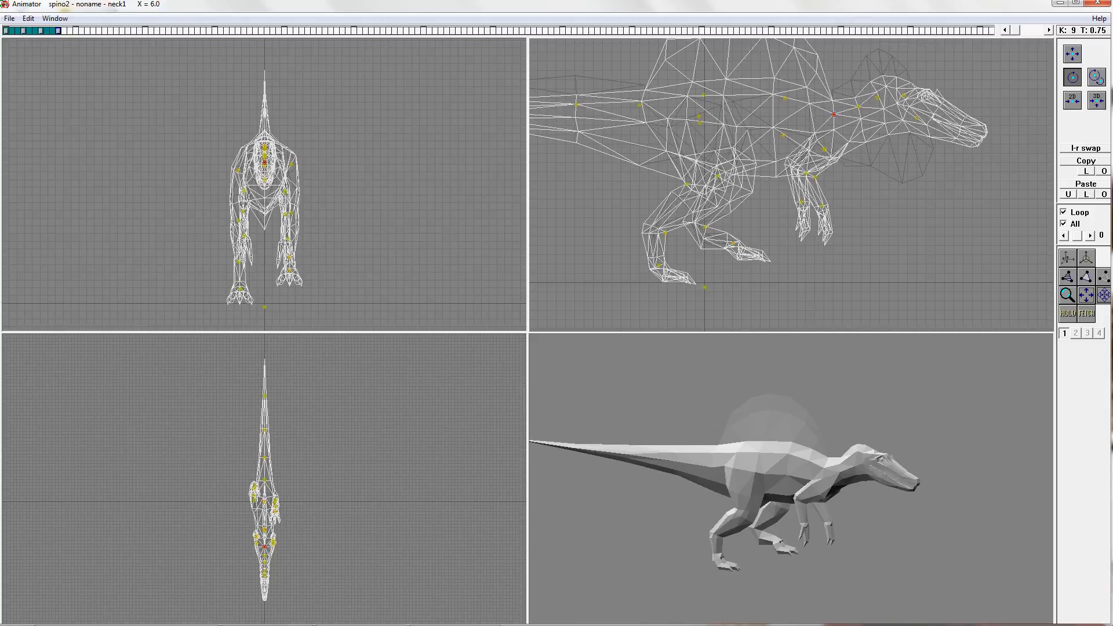
Step: Fine-tune the neck1 and head rotation at key 9, checking the pose against key 6
{"action": "left_click", "coordinate": [40, 32]}
{"action": "left_click", "coordinate": [59, 31]}
{"action": "left_click_drag", "start_coordinate": [834, 115], "coordinate": [835, 115]}
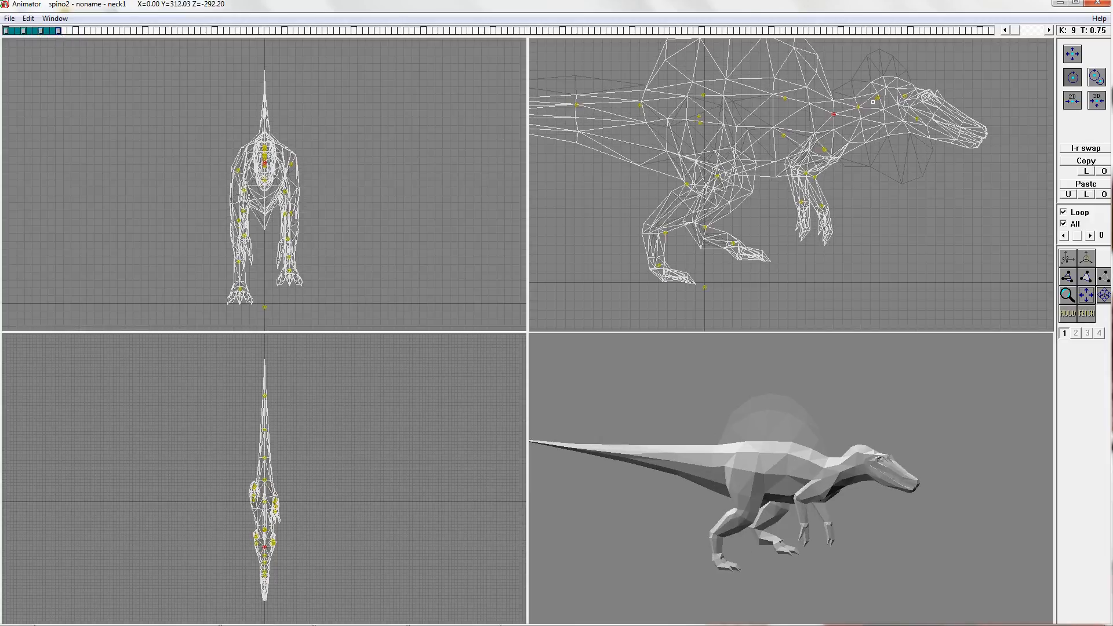
{"action": "left_click_drag", "start_coordinate": [905, 96], "coordinate": [909, 97]}
{"action": "left_click", "coordinate": [41, 31]}
{"action": "left_click", "coordinate": [59, 31]}
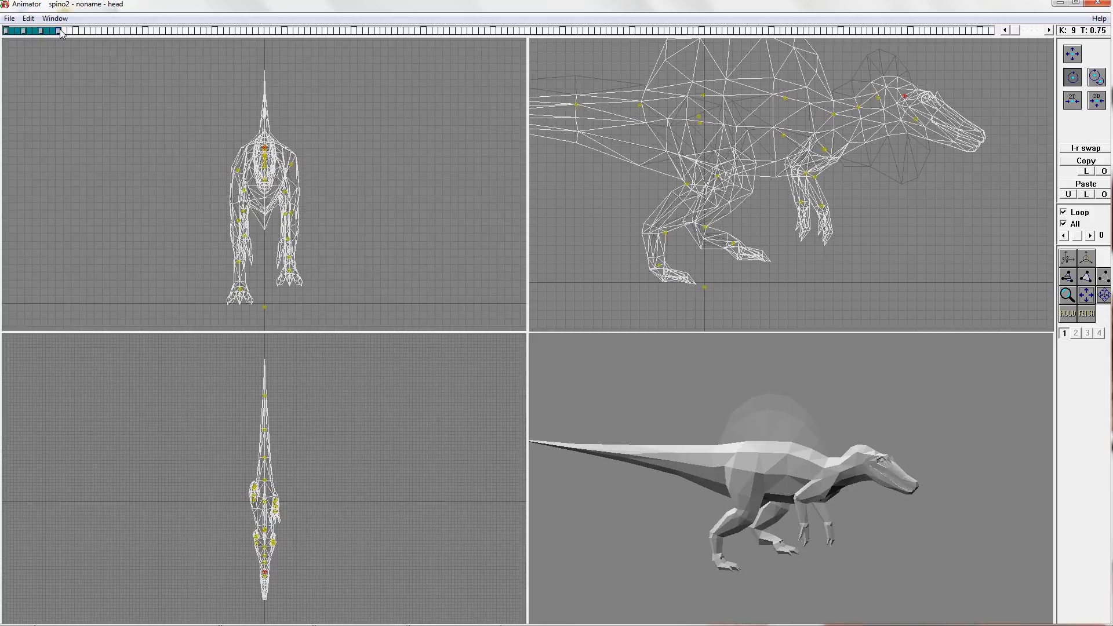
{"action": "left_click_drag", "start_coordinate": [834, 115], "coordinate": [836, 115]}
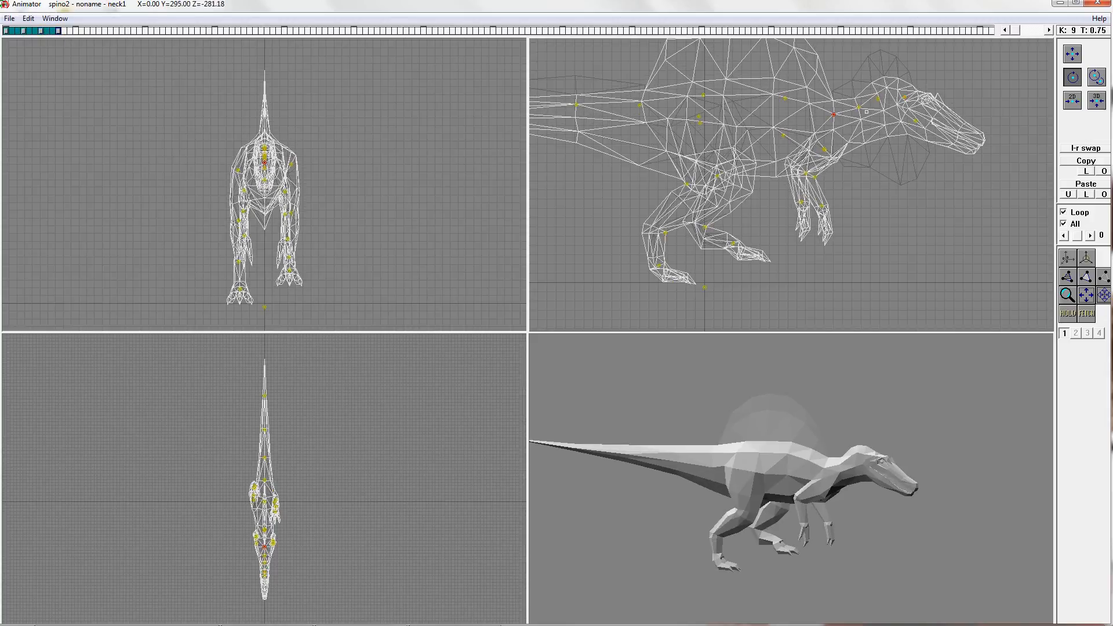
Step: Rotate the head bone to X -3.0 at key 9, comparing the pose with key 6
{"action": "left_click", "coordinate": [905, 97]}
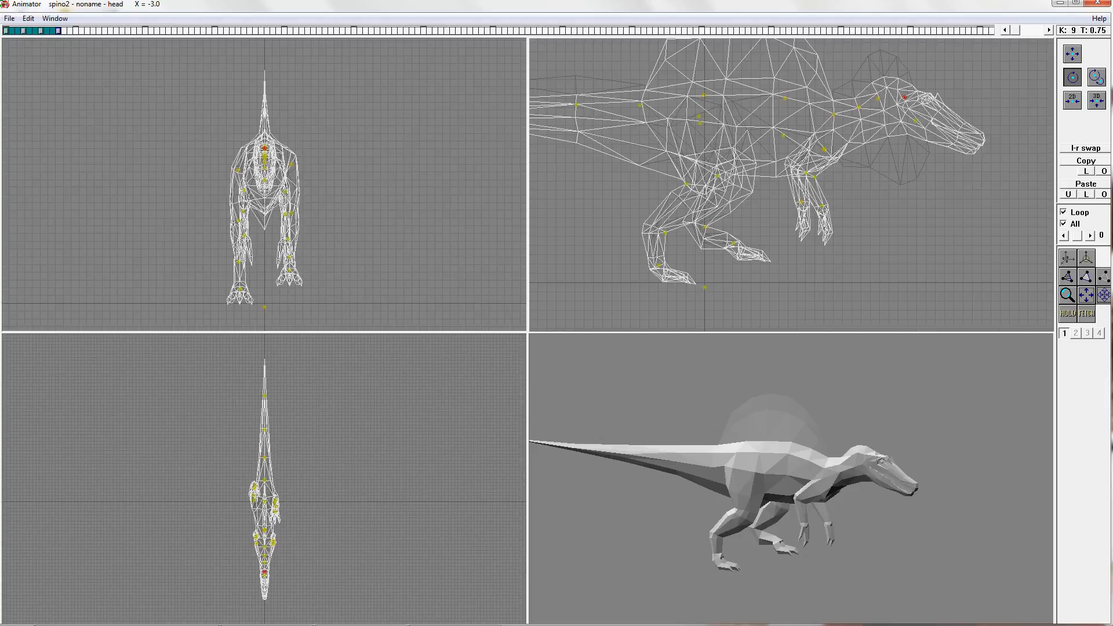
{"action": "left_click", "coordinate": [42, 31]}
{"action": "left_click", "coordinate": [59, 31]}
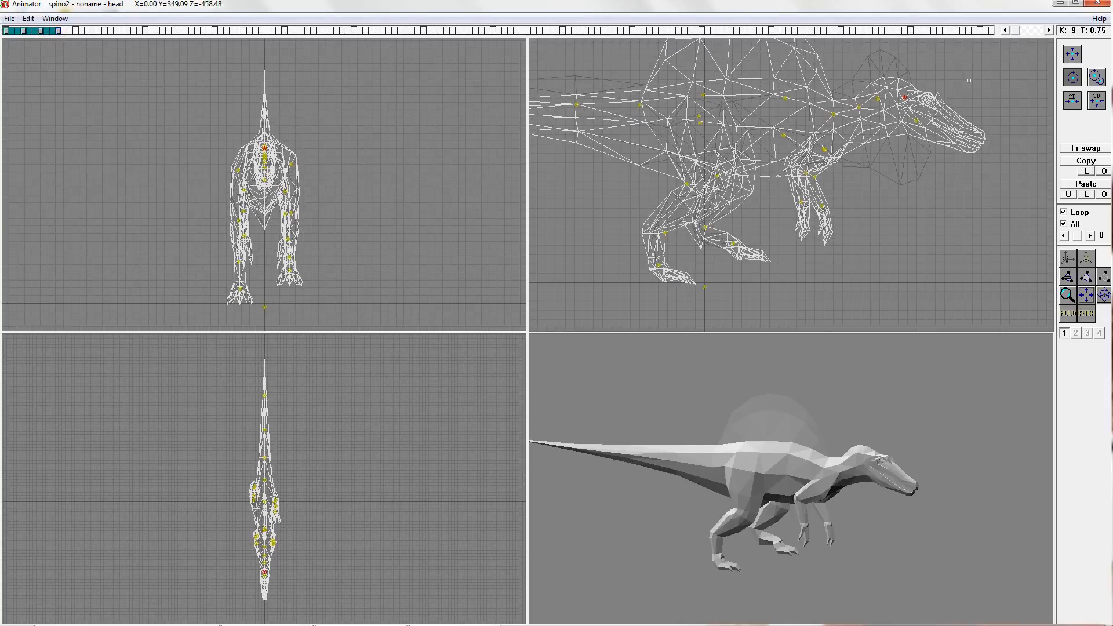
{"action": "left_click_drag", "start_coordinate": [905, 98], "coordinate": [907, 98]}
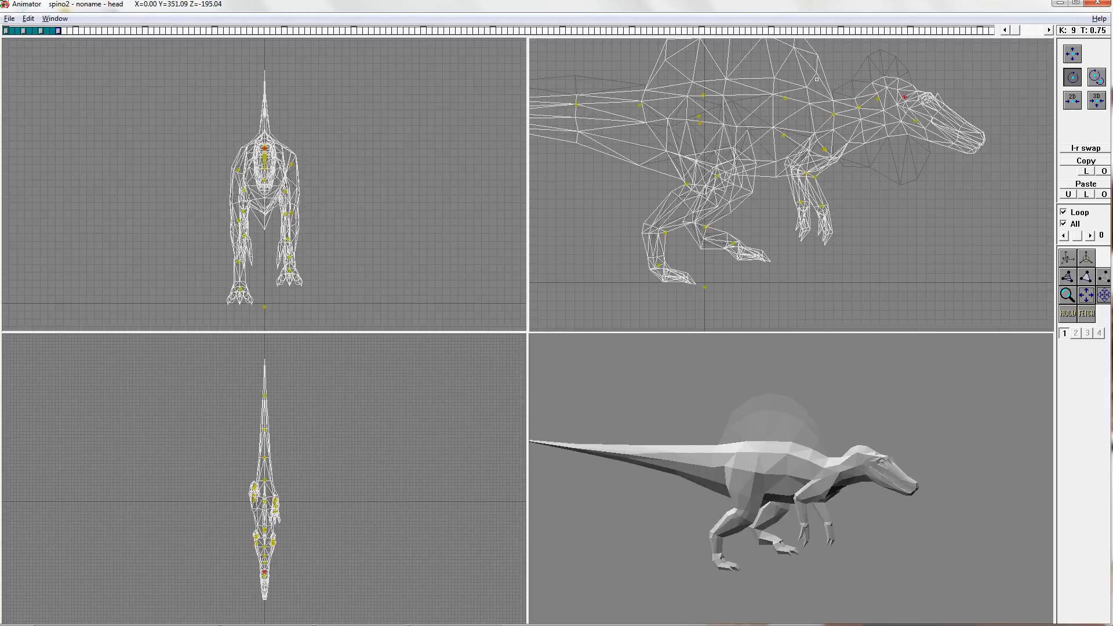
Step: Lower and bend the tail at key 9 by rotating the tail1, tail2, tail3 and tail4 bones
{"action": "middle_click_drag", "start_coordinate": [816, 84], "coordinate": [937, 112]}
{"action": "scroll", "coordinate": [873, 116], "scroll_direction": "down", "scroll_amount": 6}
{"action": "scroll", "coordinate": [812, 124], "scroll_direction": "up", "scroll_amount": 6}
{"action": "middle_click_drag", "start_coordinate": [785, 128], "coordinate": [869, 135]}
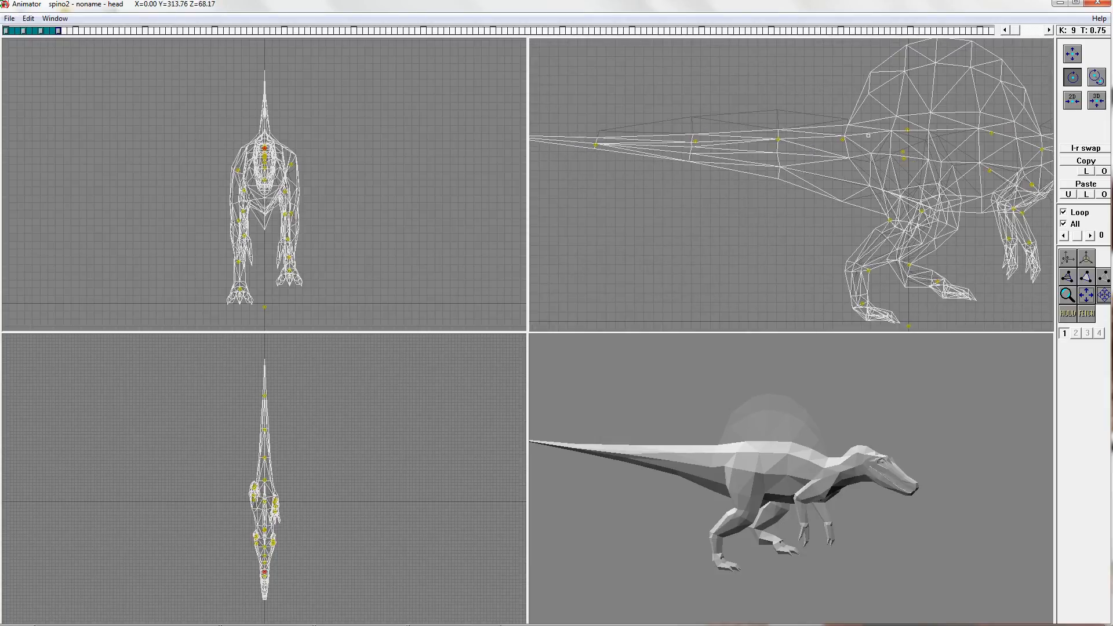
{"action": "left_click_drag", "start_coordinate": [844, 140], "coordinate": [665, 159]}
{"action": "left_click", "coordinate": [781, 149]}
{"action": "left_click", "coordinate": [696, 152]}
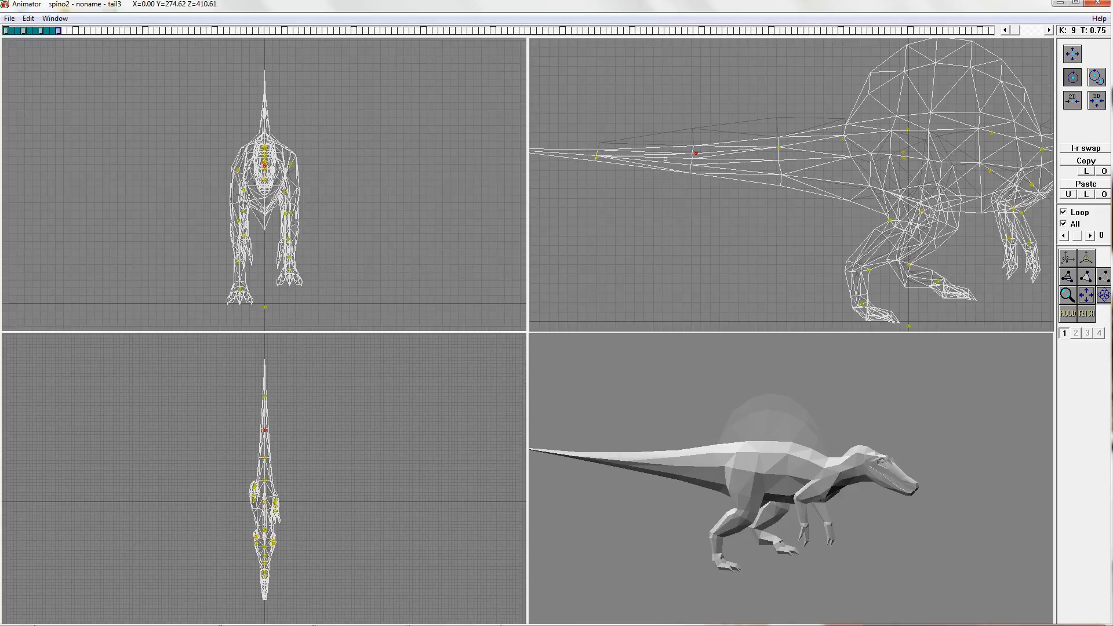
{"action": "left_click_drag", "start_coordinate": [596, 156], "coordinate": [580, 156]}
{"action": "scroll", "coordinate": [792, 133], "scroll_direction": "down", "scroll_amount": 5}
{"action": "scroll", "coordinate": [778, 139], "scroll_direction": "up", "scroll_amount": 3}
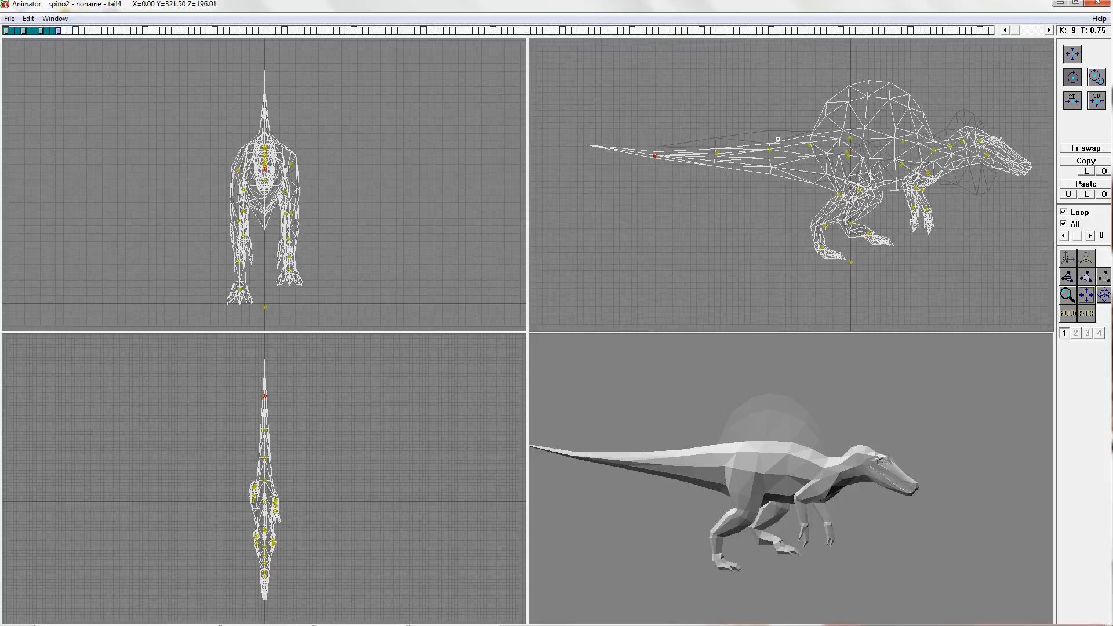
Step: Refine the tail curve at key 9 by adjusting tail3, tail2 and tail1, with tail1 at X 6.5, checking against key 6
{"action": "left_click", "coordinate": [717, 154]}
{"action": "left_click_drag", "start_coordinate": [718, 154], "coordinate": [815, 145]}
{"action": "left_click", "coordinate": [770, 151]}
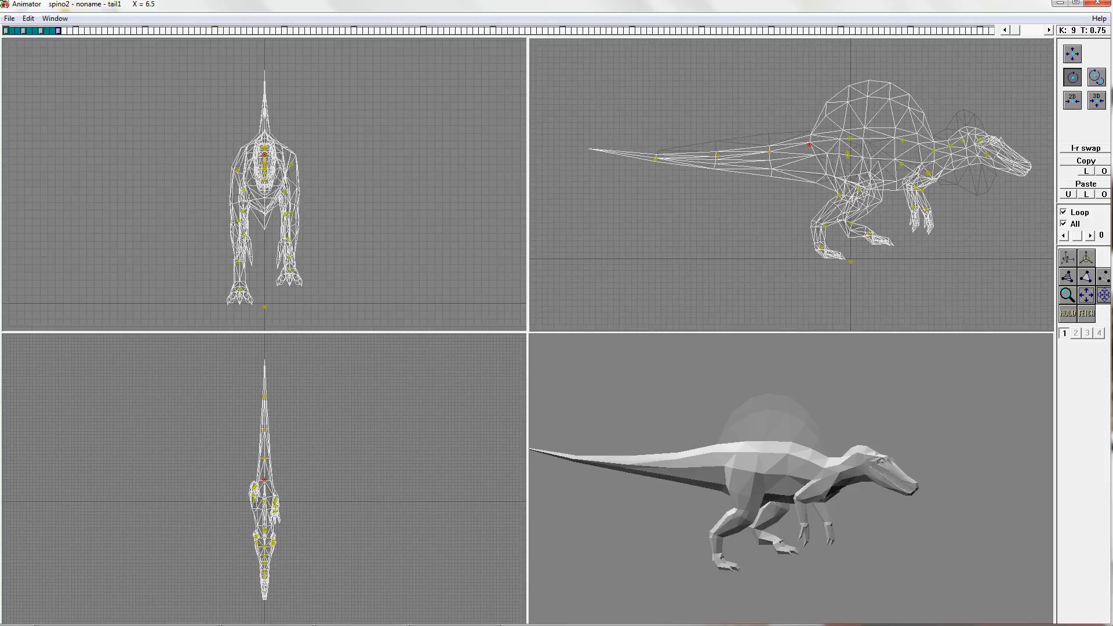
{"action": "left_click", "coordinate": [40, 31]}
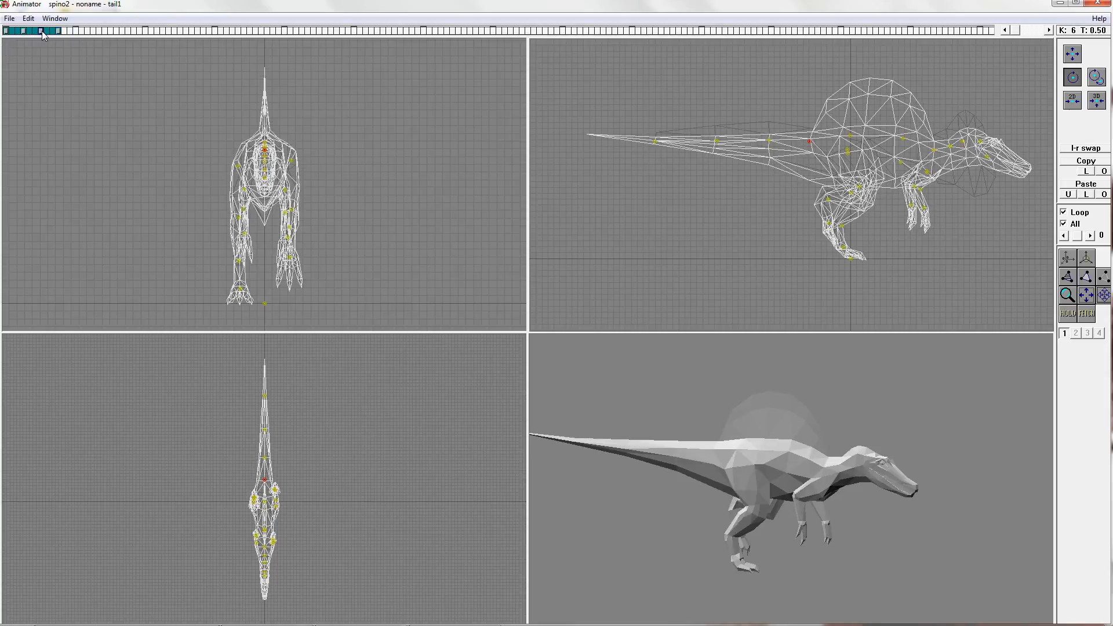
{"action": "left_click", "coordinate": [58, 31]}
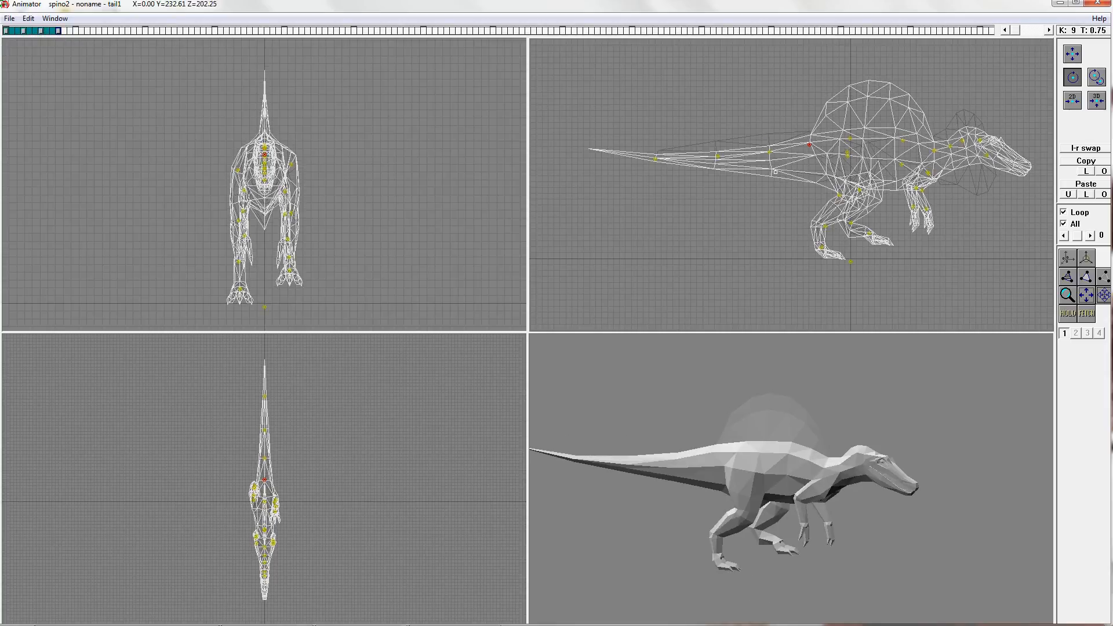
{"action": "left_click_drag", "start_coordinate": [810, 145], "coordinate": [814, 145]}
Step: Rotate the body bone to X -5.0 and neck1 to X 5.0 at key 9, comparing with key 6
{"action": "middle_click_drag", "start_coordinate": [854, 152], "coordinate": [775, 161]}
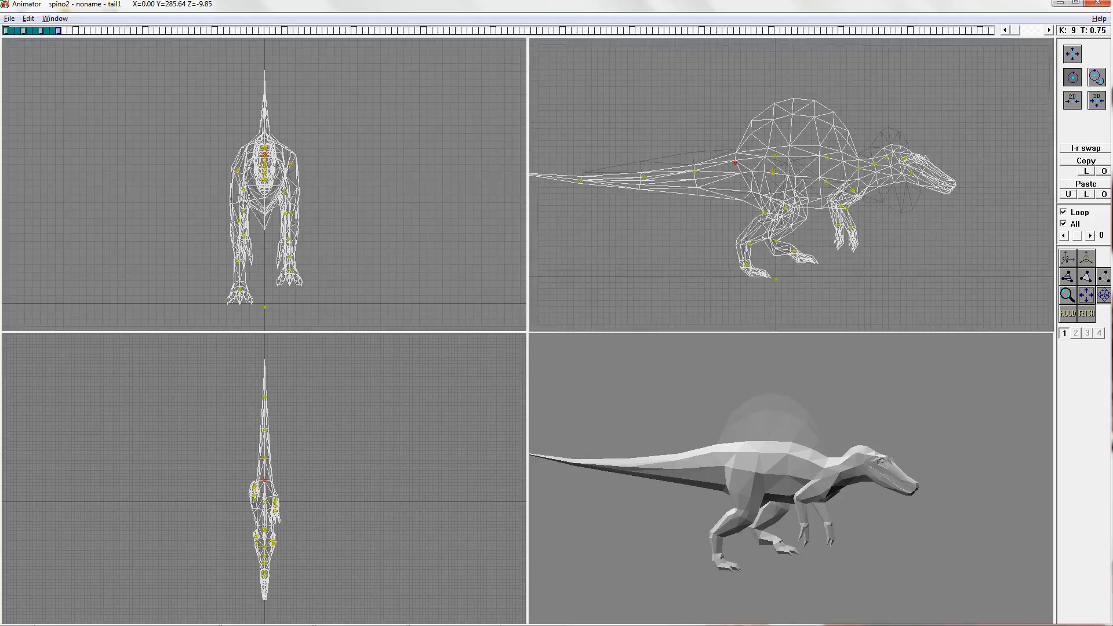
{"action": "scroll", "coordinate": [774, 160], "scroll_direction": "down", "scroll_amount": 5}
{"action": "scroll", "coordinate": [792, 186], "scroll_direction": "up", "scroll_amount": 5}
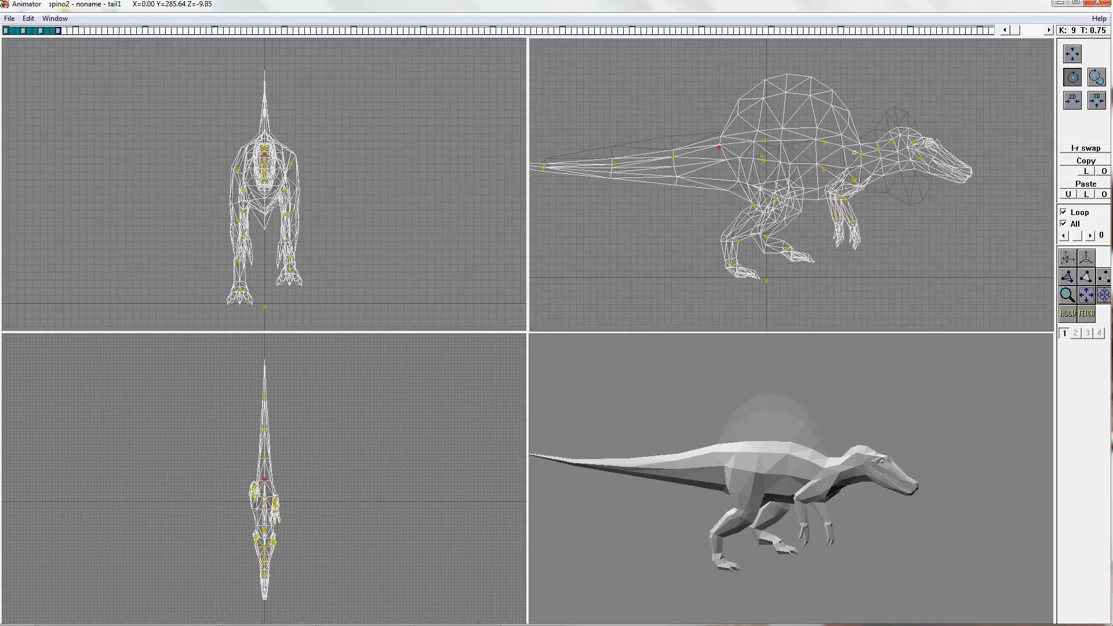
{"action": "left_click", "coordinate": [41, 30]}
{"action": "left_click", "coordinate": [60, 31]}
{"action": "scroll", "coordinate": [683, 120], "scroll_direction": "up", "scroll_amount": 3}
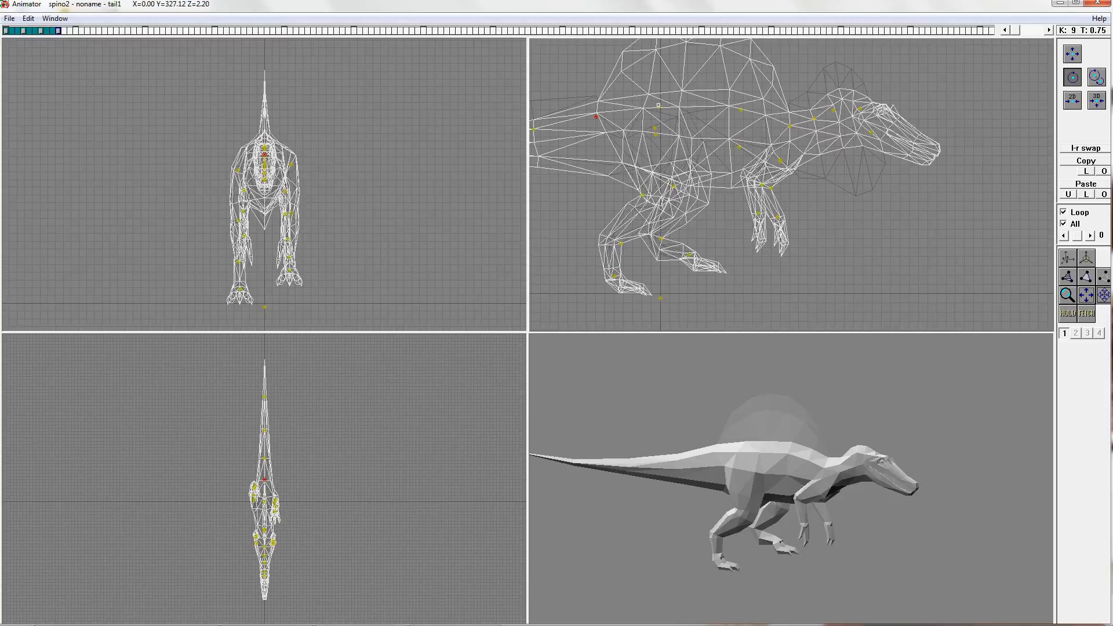
{"action": "left_click", "coordinate": [659, 106]}
{"action": "left_click_drag", "start_coordinate": [659, 107], "coordinate": [659, 109]}
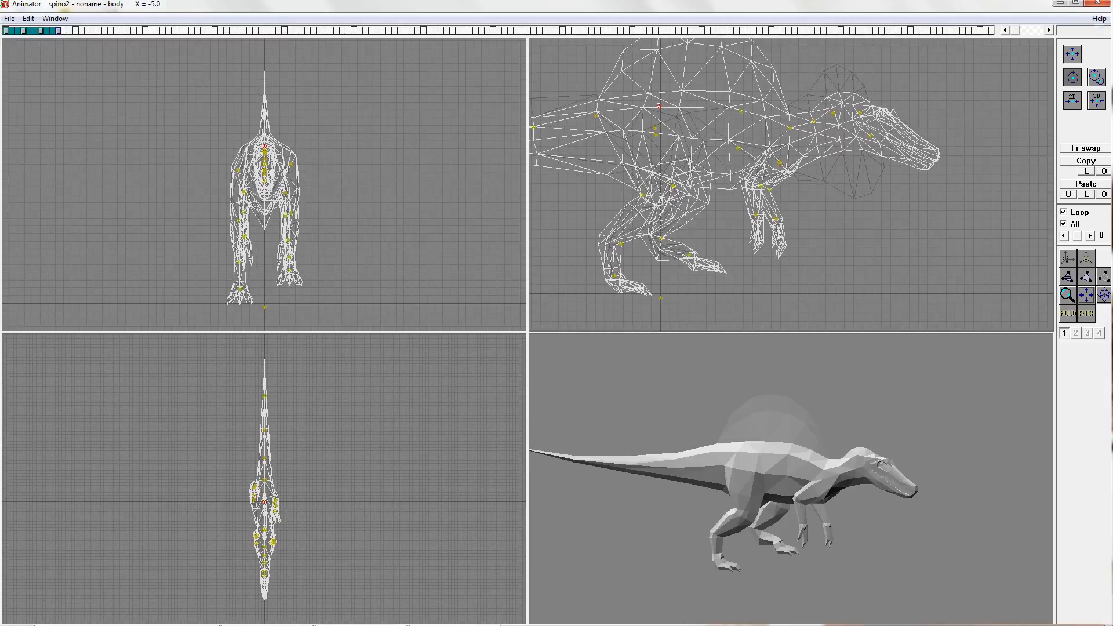
{"action": "left_click", "coordinate": [41, 31]}
{"action": "left_click", "coordinate": [59, 30]}
{"action": "left_click_drag", "start_coordinate": [790, 125], "coordinate": [790, 123]}
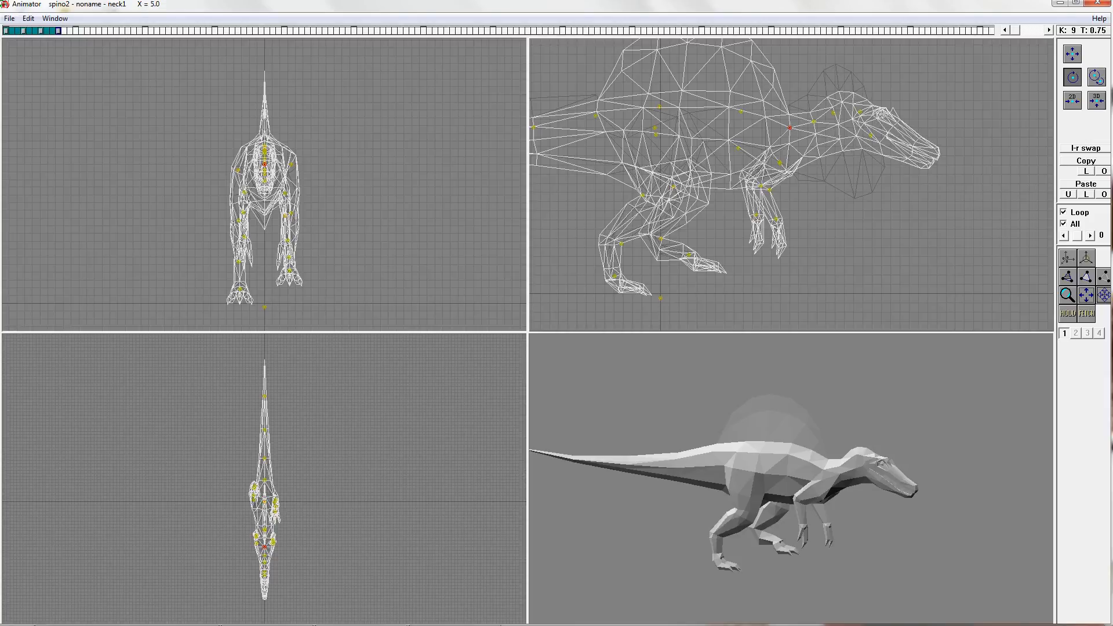
Step: Copy the key 0 pose into a new world key at key 12, extending the track
{"action": "scroll", "coordinate": [860, 149], "scroll_direction": "down", "scroll_amount": 5}
{"action": "scroll", "coordinate": [858, 149], "scroll_direction": "up", "scroll_amount": 5}
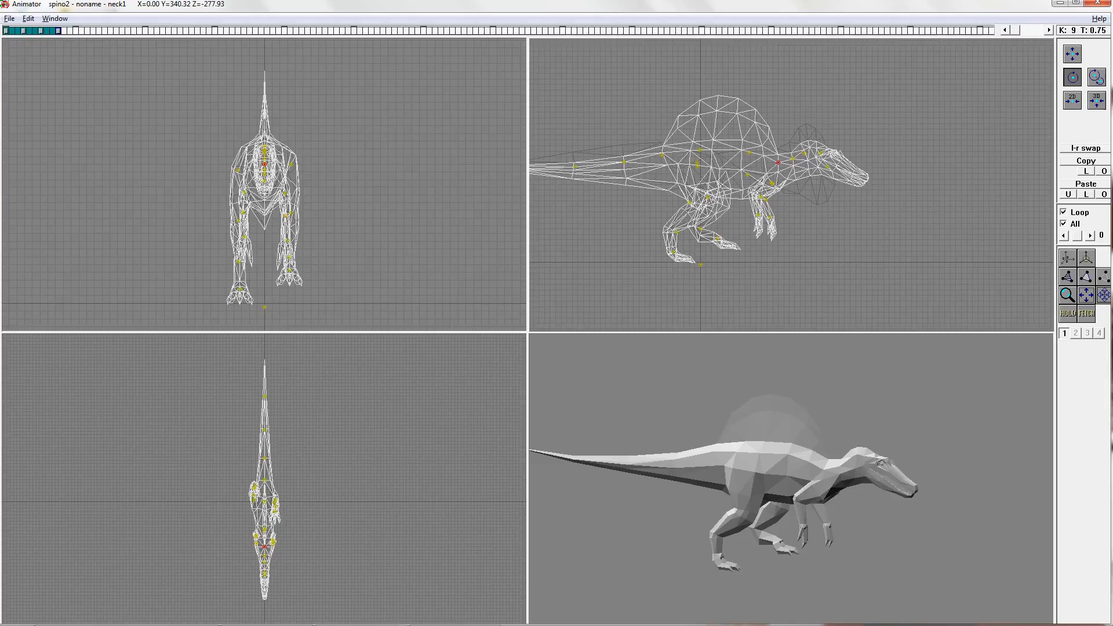
{"action": "scroll", "coordinate": [859, 152], "scroll_direction": "down", "scroll_amount": 3}
{"action": "left_click", "coordinate": [5, 30]}
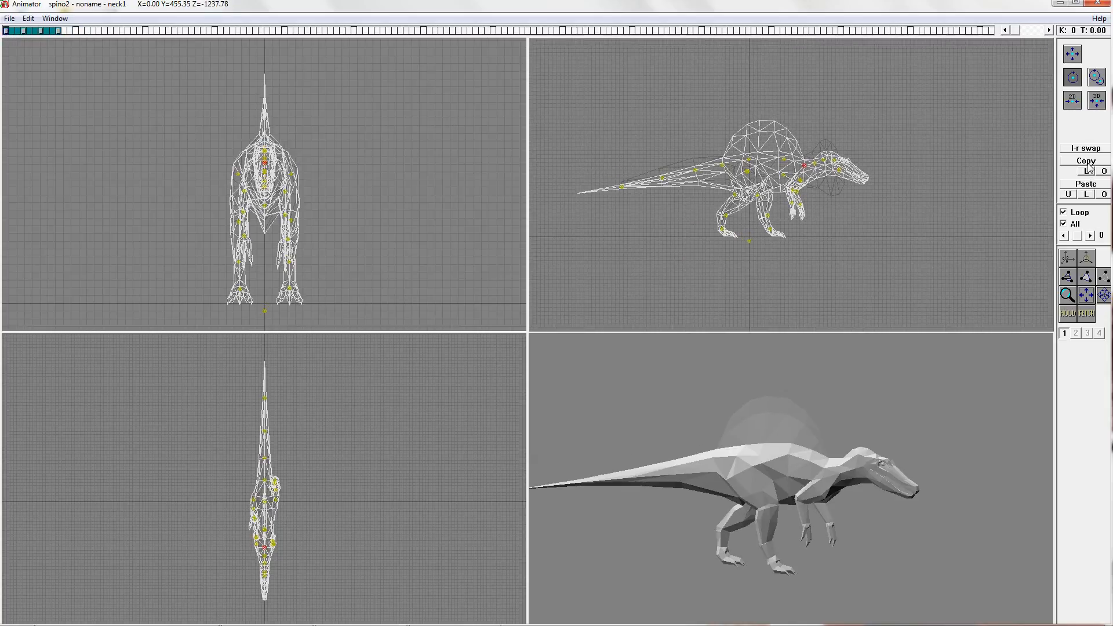
{"action": "left_click", "coordinate": [76, 31]}
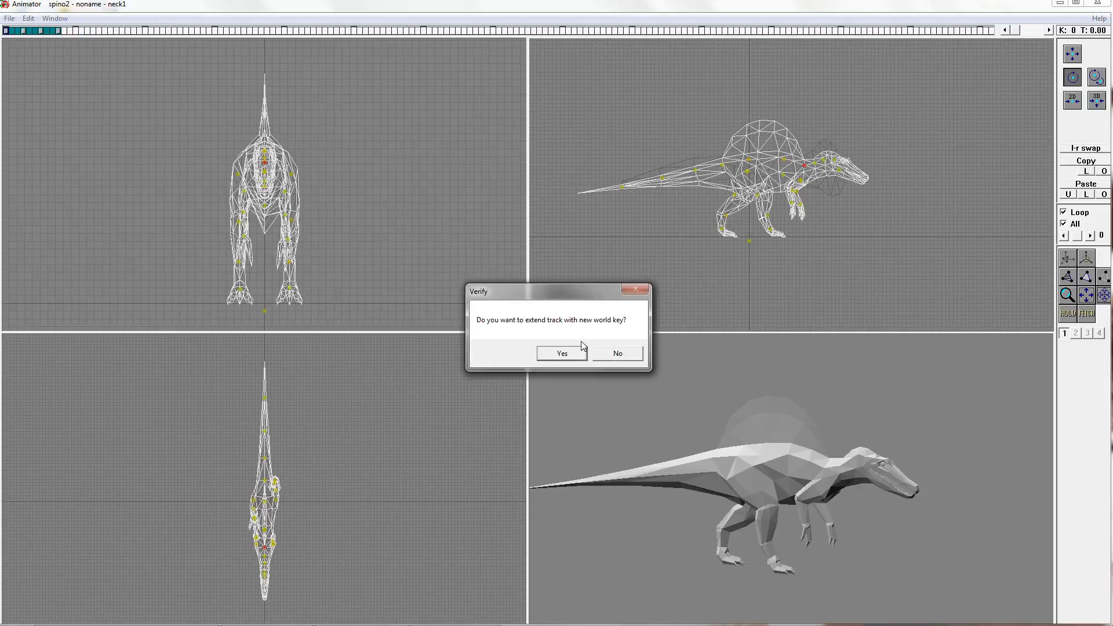
{"action": "left_click", "coordinate": [578, 353]}
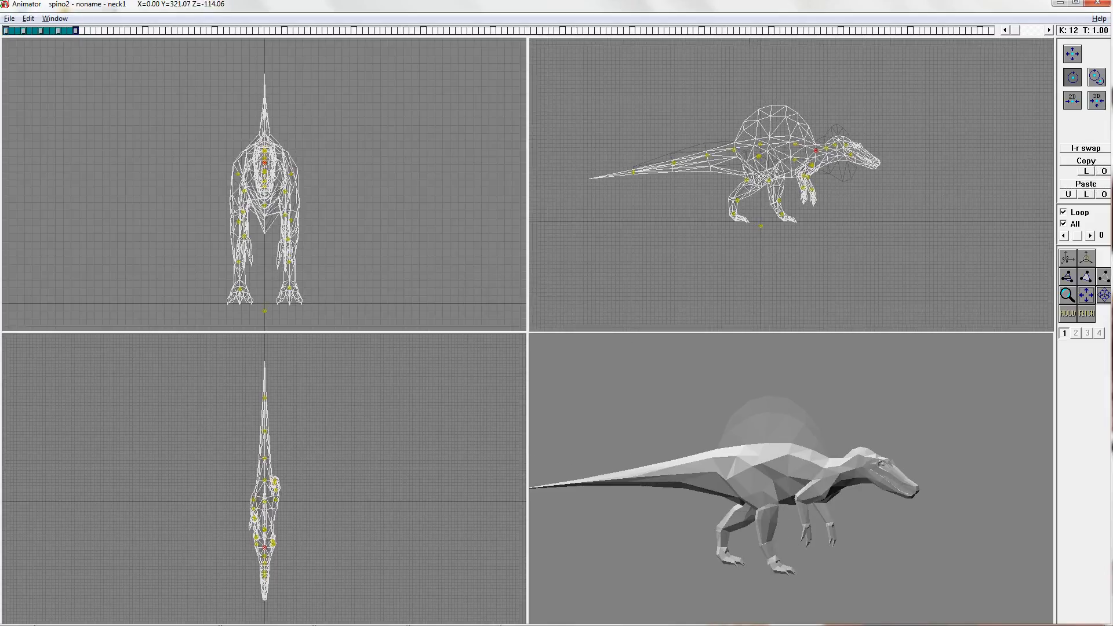
Step: Swap the left and right sides of the pose at key 12 using the r-leg1 bone
{"action": "scroll", "coordinate": [795, 185], "scroll_direction": "up", "scroll_amount": 5}
{"action": "left_click", "coordinate": [1068, 58]}
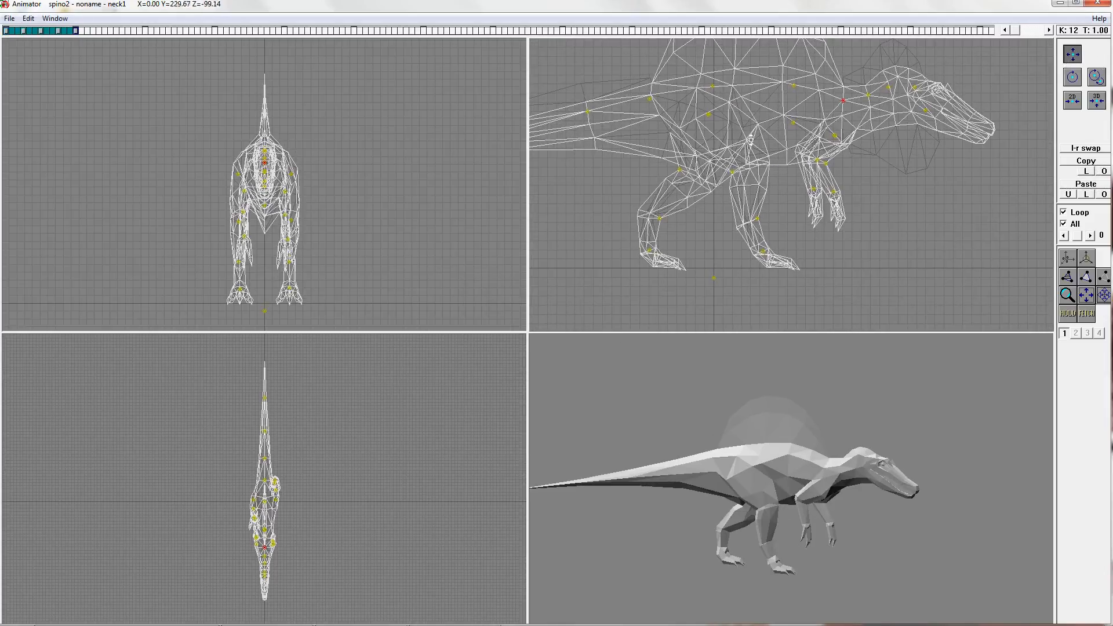
{"action": "left_click", "coordinate": [708, 114]}
{"action": "left_click", "coordinate": [1076, 150]}
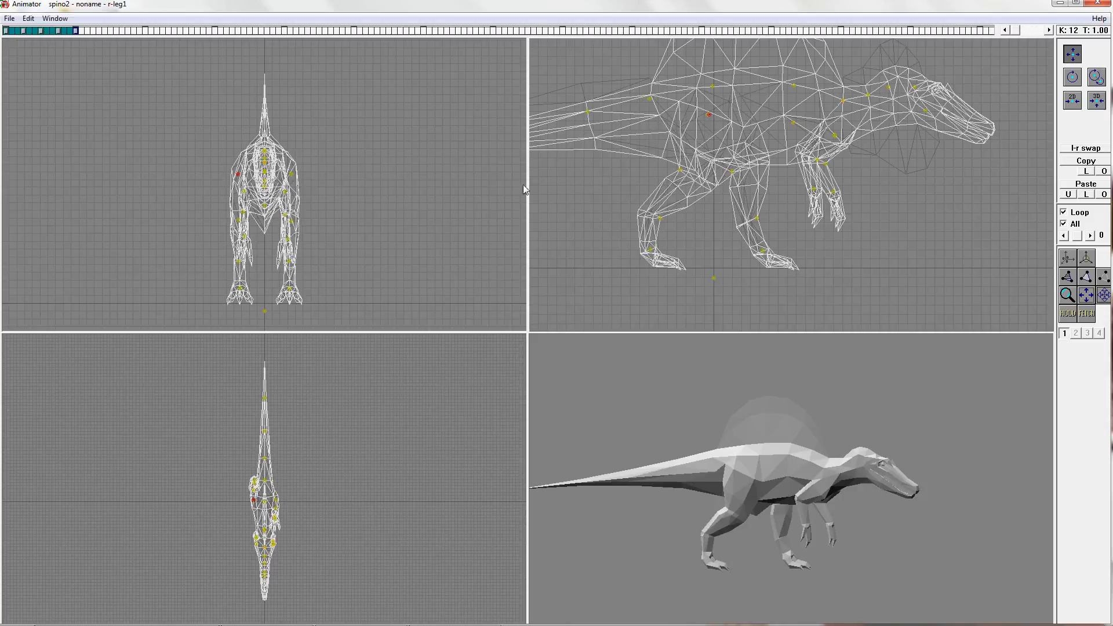
{"action": "mouse_move", "coordinate": [761, 144]}
{"action": "right_mouse_down"}
{"action": "mouse_move", "coordinate": [760, 168]}
{"action": "mouse_move", "coordinate": [757, 148]}
{"action": "right_mouse_up"}
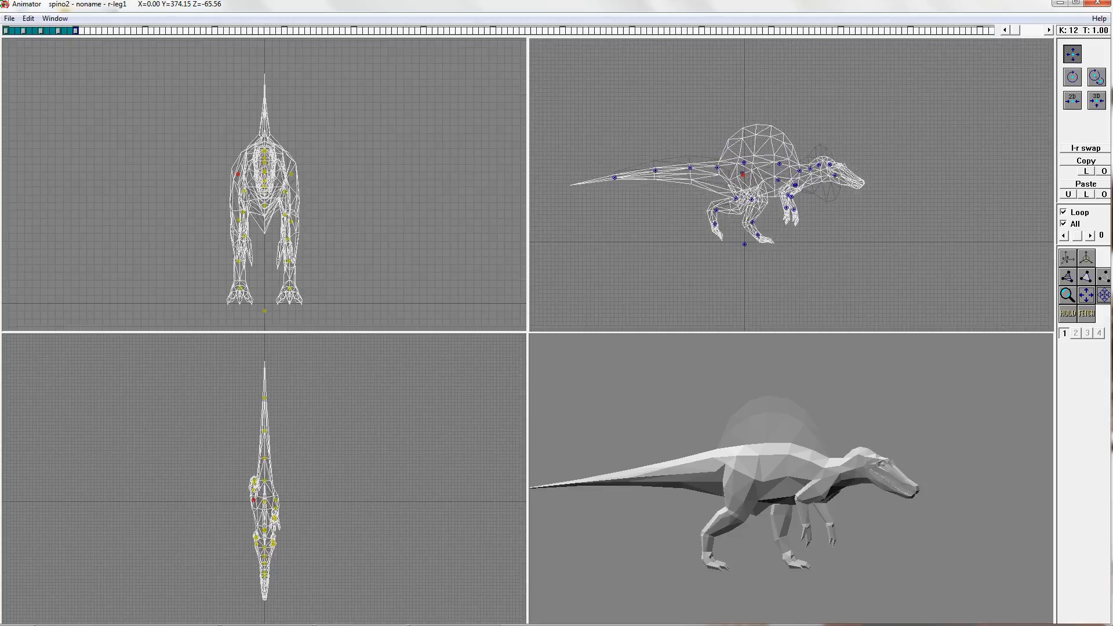
{"action": "right_click_drag", "start_coordinate": [757, 148], "coordinate": [752, 112]}
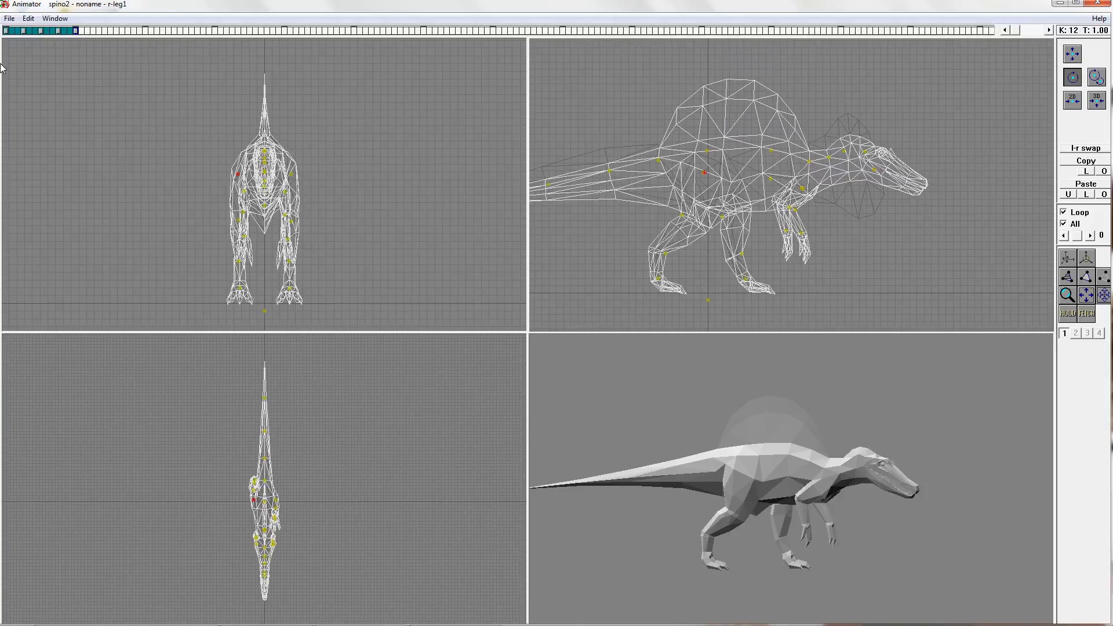
Step: Examine the leg positions at key 0 from the side and top, and scrub to key 2 and back
{"action": "left_click", "coordinate": [8, 30]}
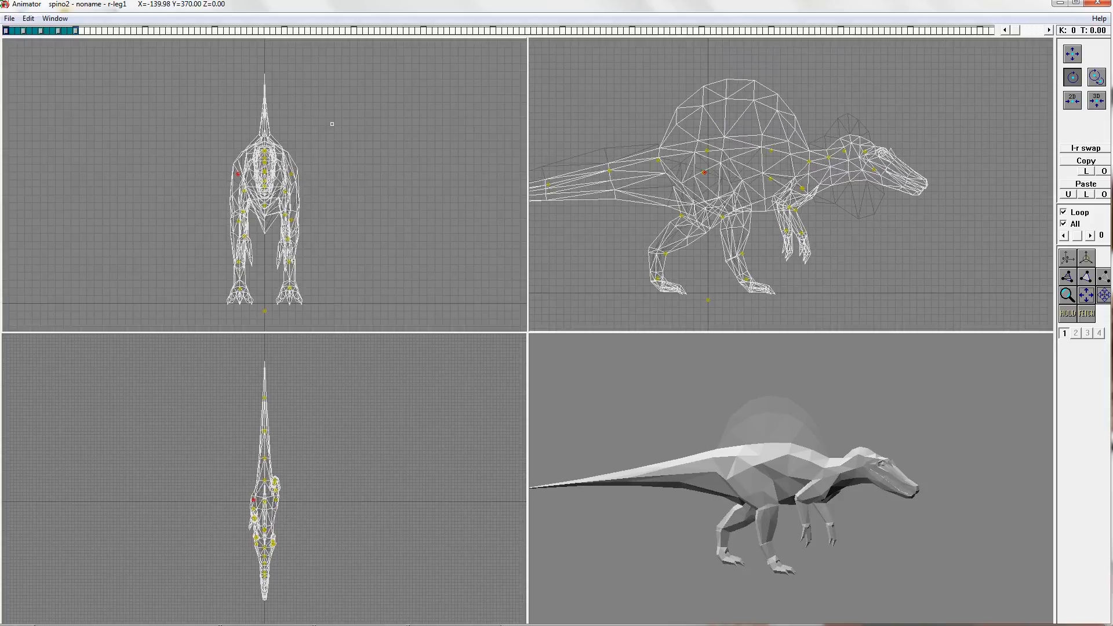
{"action": "left_click", "coordinate": [676, 78]}
{"action": "right_click_drag", "start_coordinate": [680, 103], "coordinate": [667, 71]}
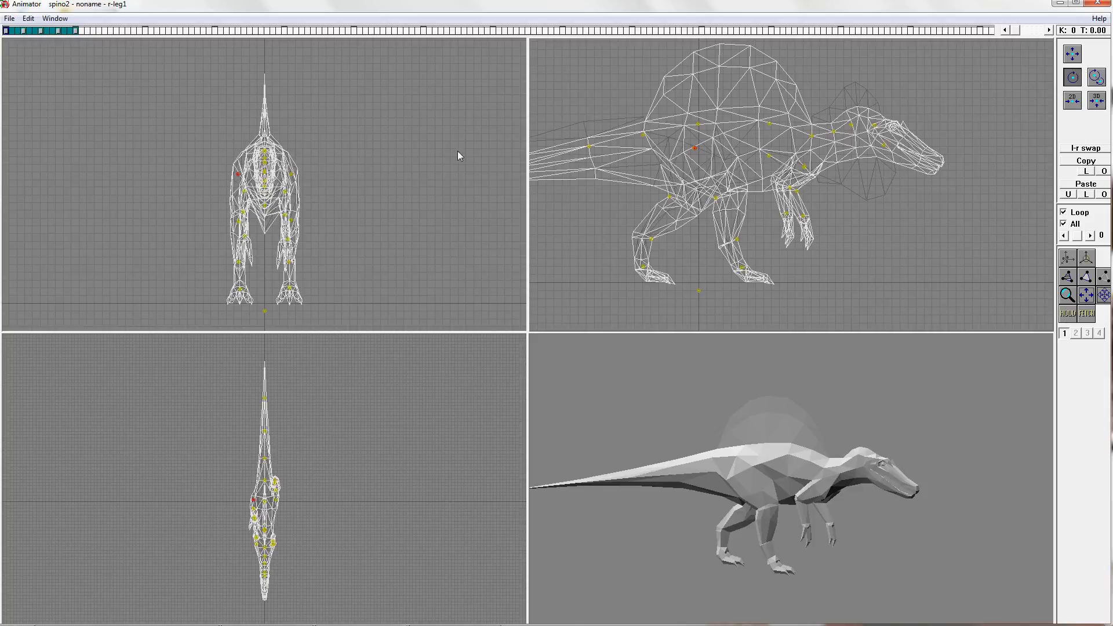
{"action": "left_click", "coordinate": [317, 483]}
{"action": "right_click_drag", "start_coordinate": [317, 429], "coordinate": [296, 348]}
{"action": "right_click_drag", "start_coordinate": [276, 447], "coordinate": [284, 427]}
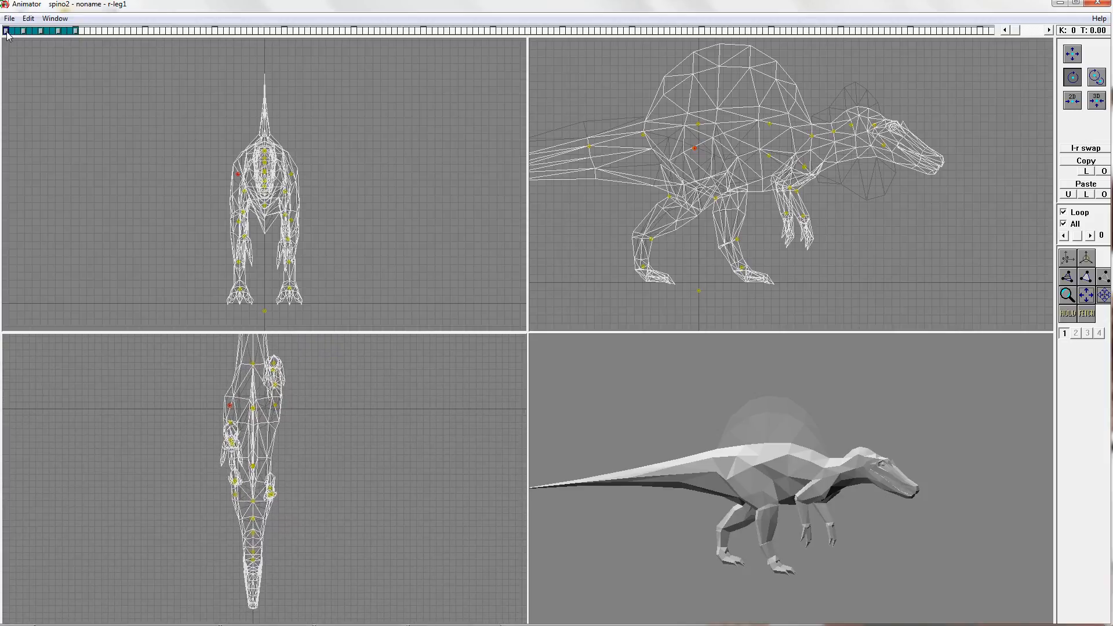
{"action": "mouse_move", "coordinate": [7, 32]}
{"action": "left_mouse_down"}
{"action": "mouse_move", "coordinate": [106, 25]}
{"action": "mouse_move", "coordinate": [19, 34]}
{"action": "left_mouse_up"}
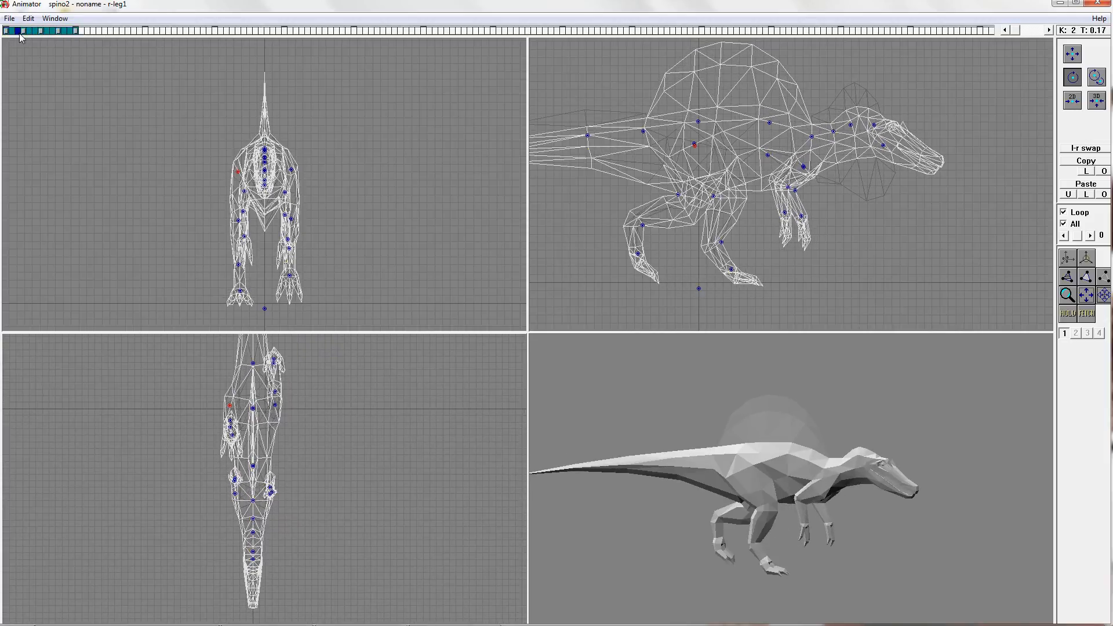
{"action": "left_click", "coordinate": [5, 32]}
{"action": "right_click_drag", "start_coordinate": [389, 411], "coordinate": [387, 573]}
{"action": "right_click_drag", "start_coordinate": [388, 493], "coordinate": [382, 448]}
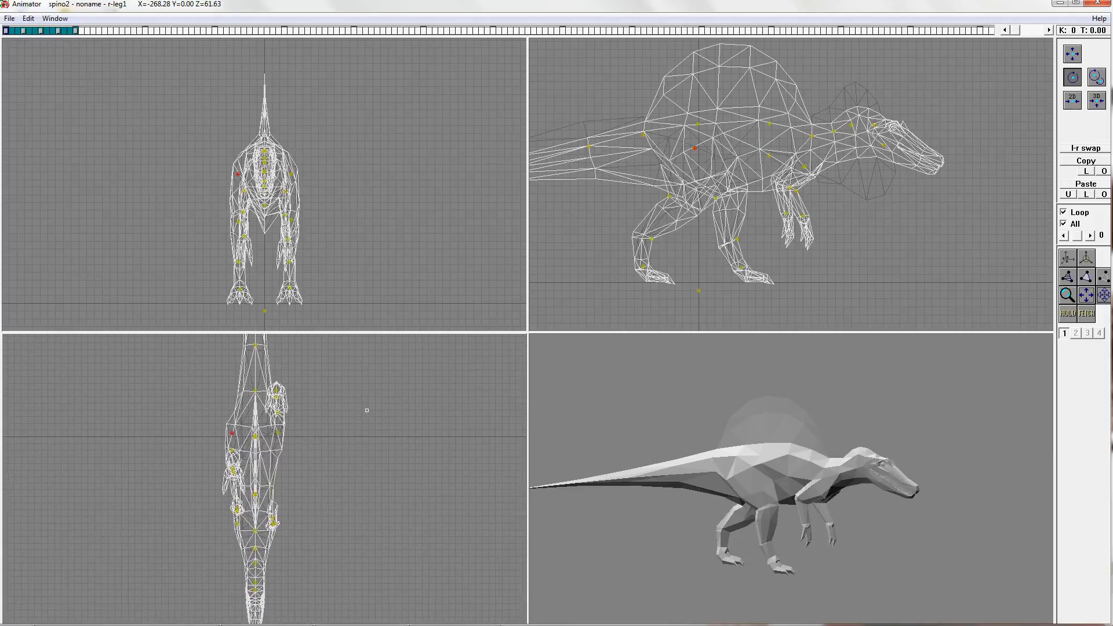
Step: Turn the body bone to Y 2.5 at key 0 and rotate the back bone in the top view
{"action": "mouse_move", "coordinate": [383, 449]}
{"action": "left_mouse_down"}
{"action": "mouse_move", "coordinate": [382, 462]}
{"action": "mouse_move", "coordinate": [383, 448]}
{"action": "left_mouse_up"}
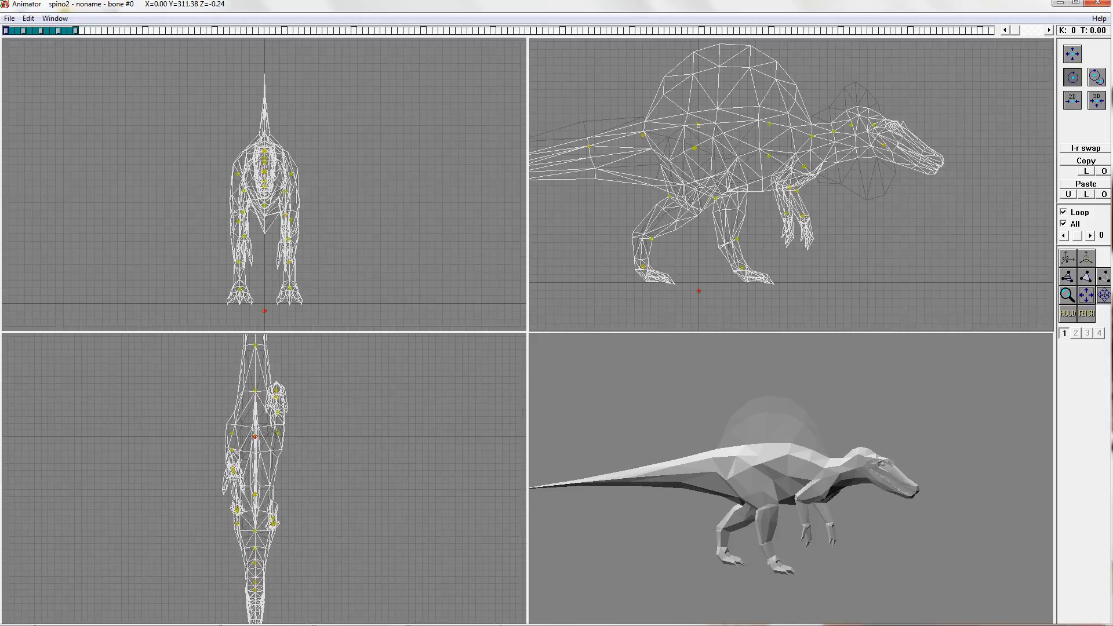
{"action": "left_click", "coordinate": [699, 123]}
{"action": "left_click_drag", "start_coordinate": [255, 433], "coordinate": [260, 434]}
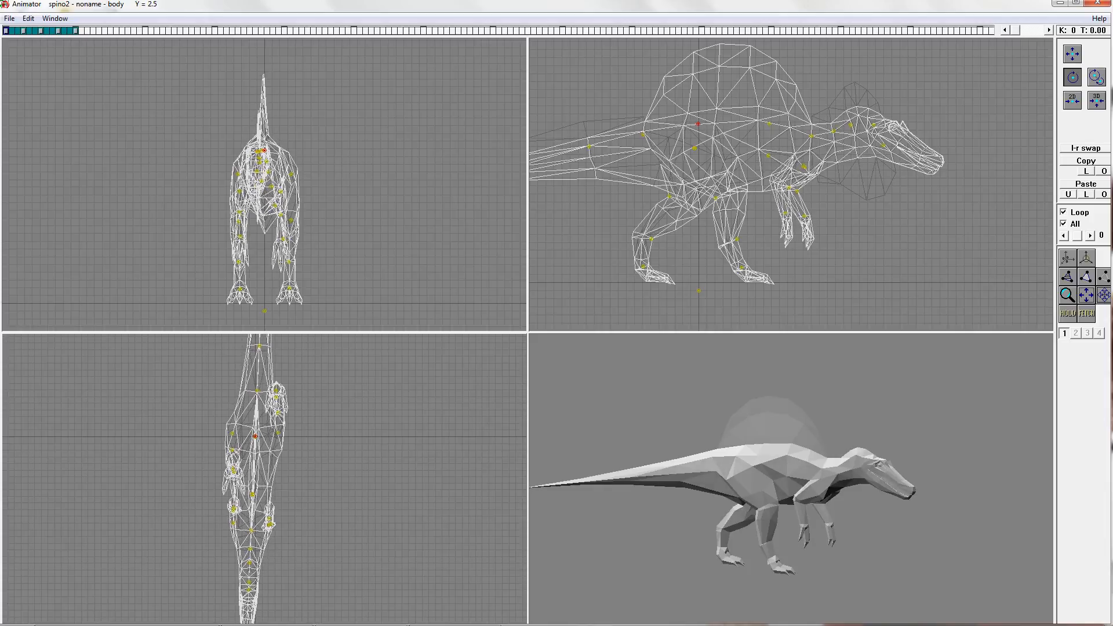
{"action": "left_click_drag", "start_coordinate": [253, 495], "coordinate": [250, 494]}
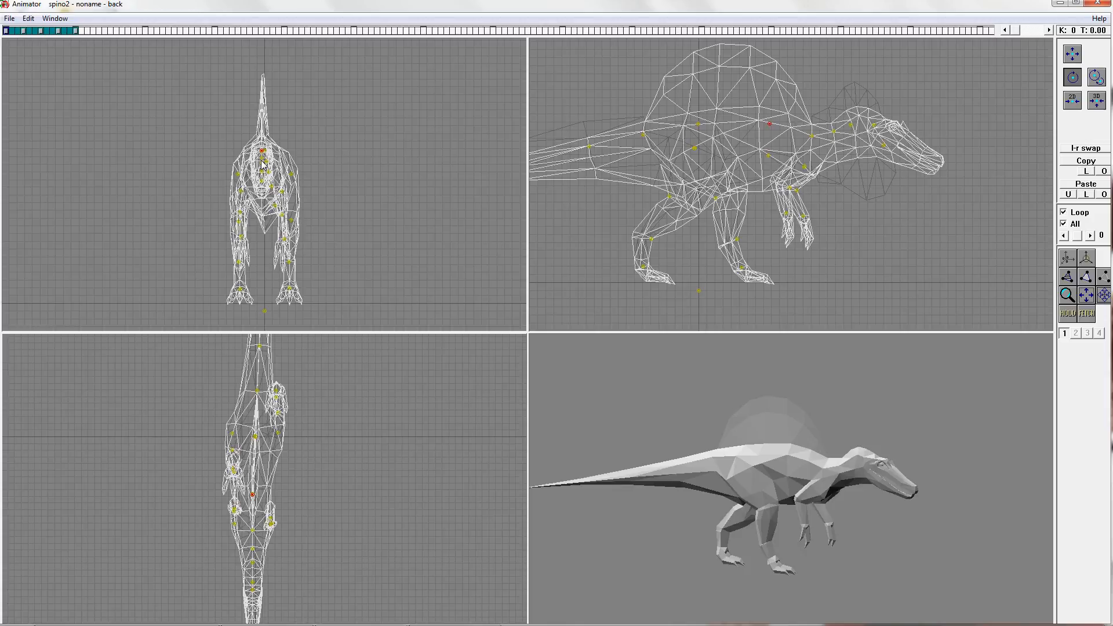
Step: Try a small Y rotation on bone #0, then set the body to Y 3.5 and neck1 to Y -1.0 at key 0
{"action": "left_click_drag", "start_coordinate": [255, 437], "coordinate": [255, 437]}
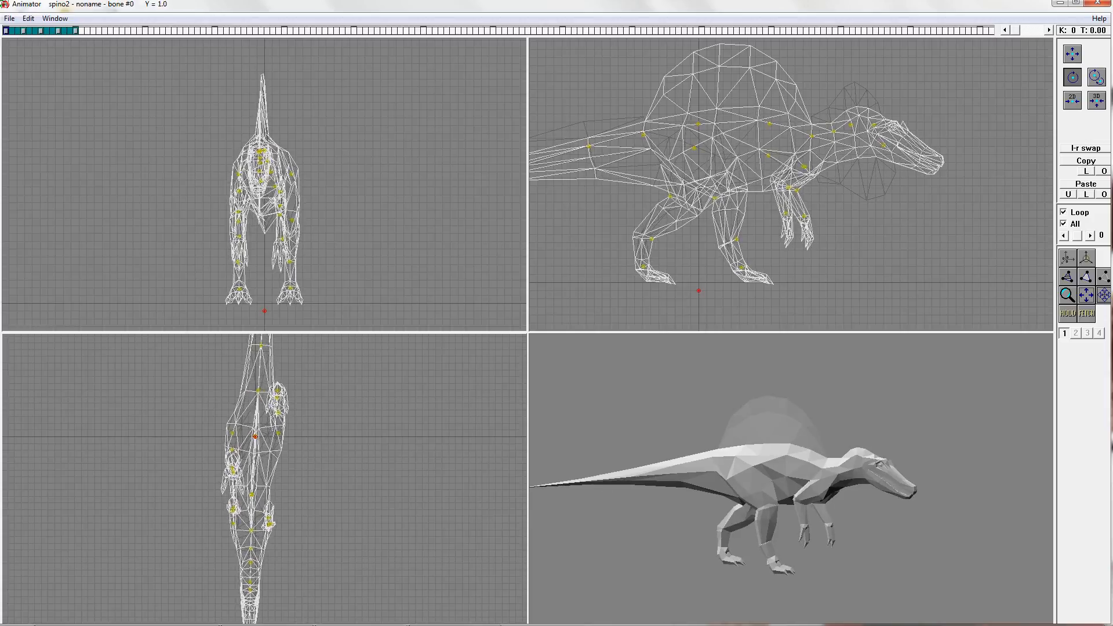
{"action": "left_click", "coordinate": [698, 123]}
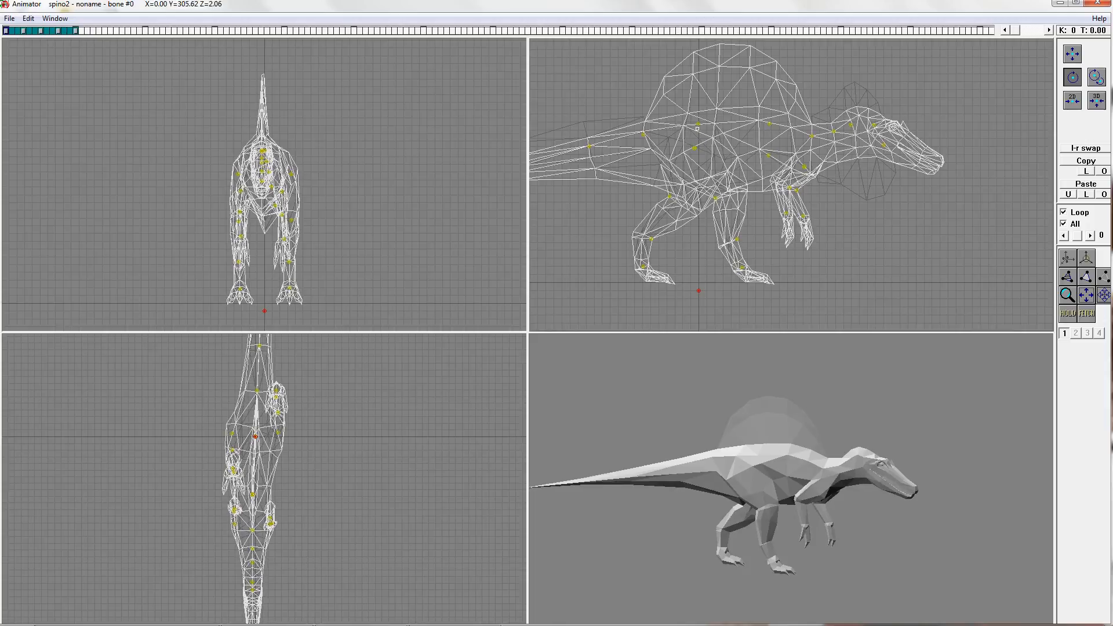
{"action": "left_click_drag", "start_coordinate": [255, 436], "coordinate": [256, 437]}
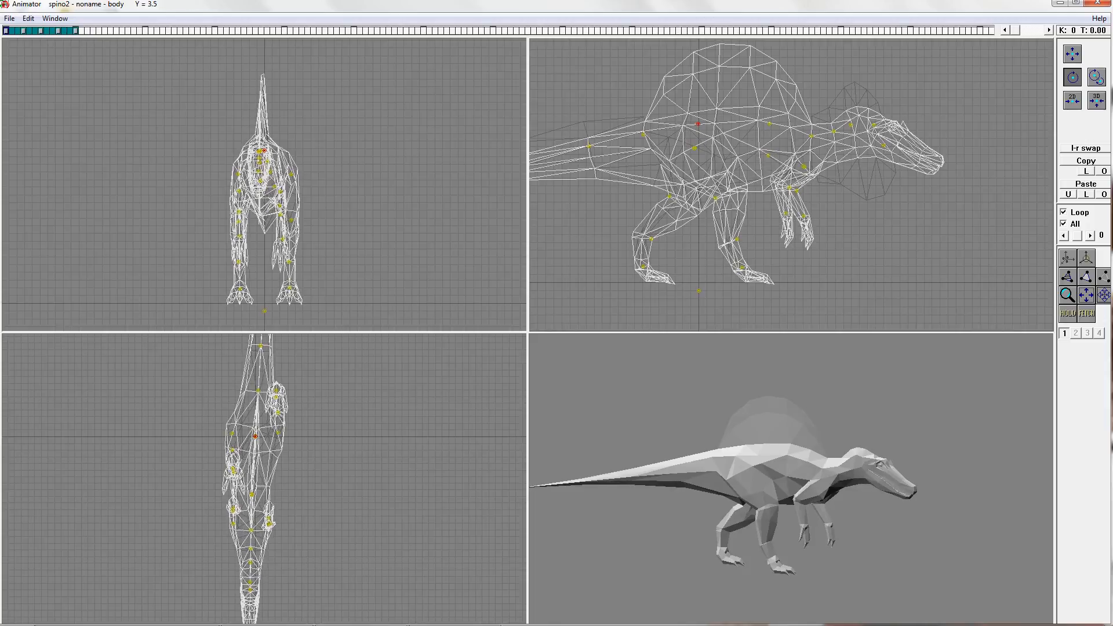
{"action": "left_click", "coordinate": [252, 530]}
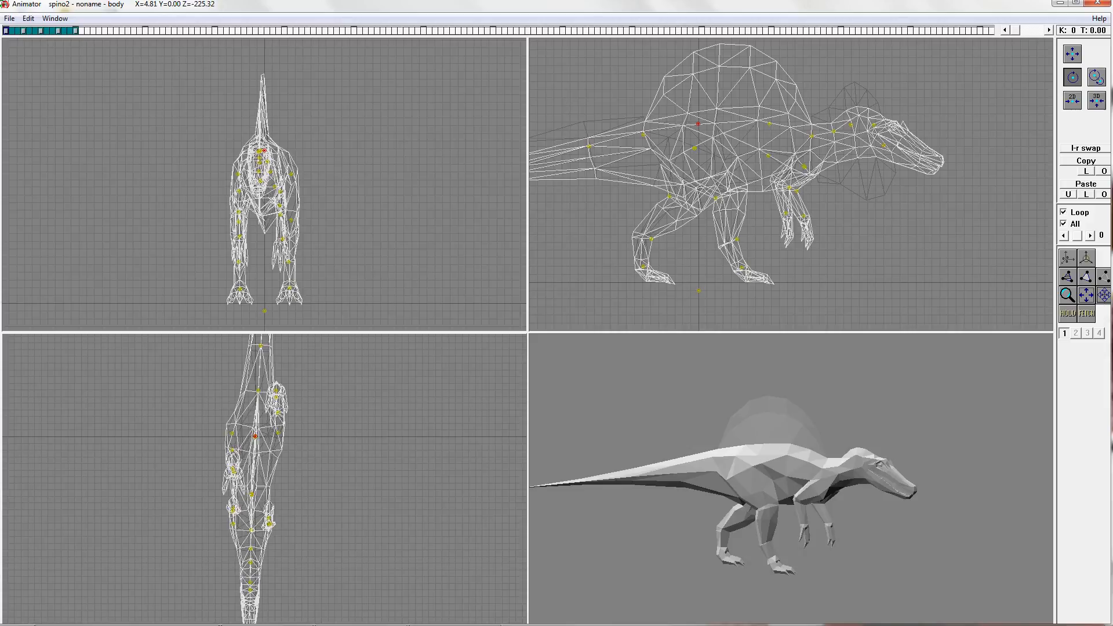
{"action": "left_click_drag", "start_coordinate": [251, 530], "coordinate": [250, 530]}
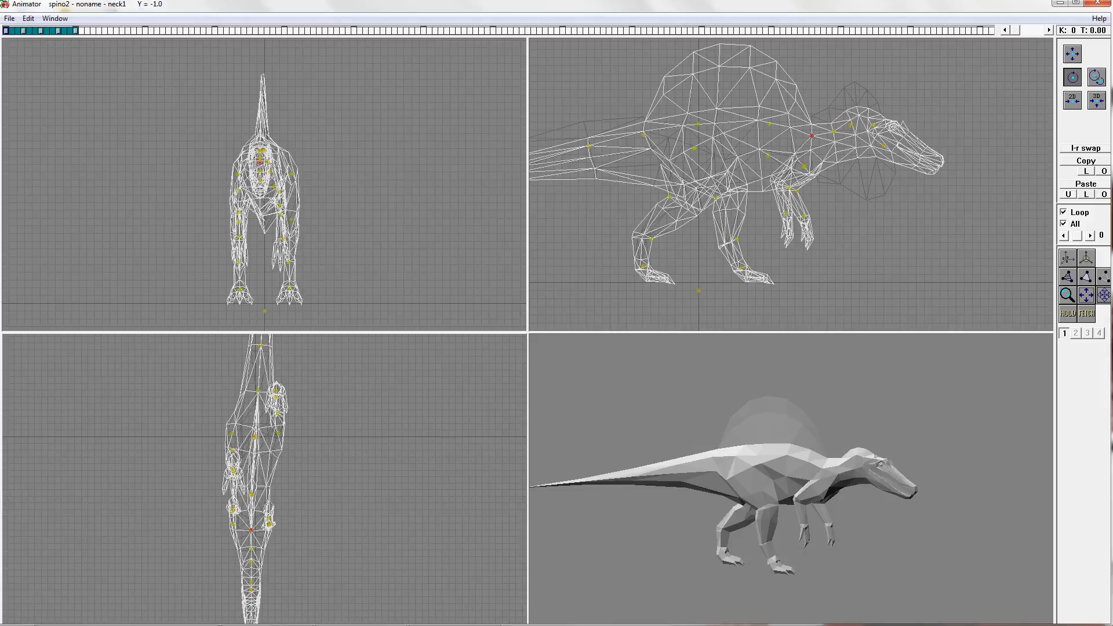
Step: At key 3, turn the body bone slightly about Y and counter-rotate the back bone in the top view
{"action": "scroll", "coordinate": [352, 211], "scroll_direction": "down", "scroll_amount": 2}
{"action": "scroll", "coordinate": [265, 185], "scroll_direction": "down", "scroll_amount": 2}
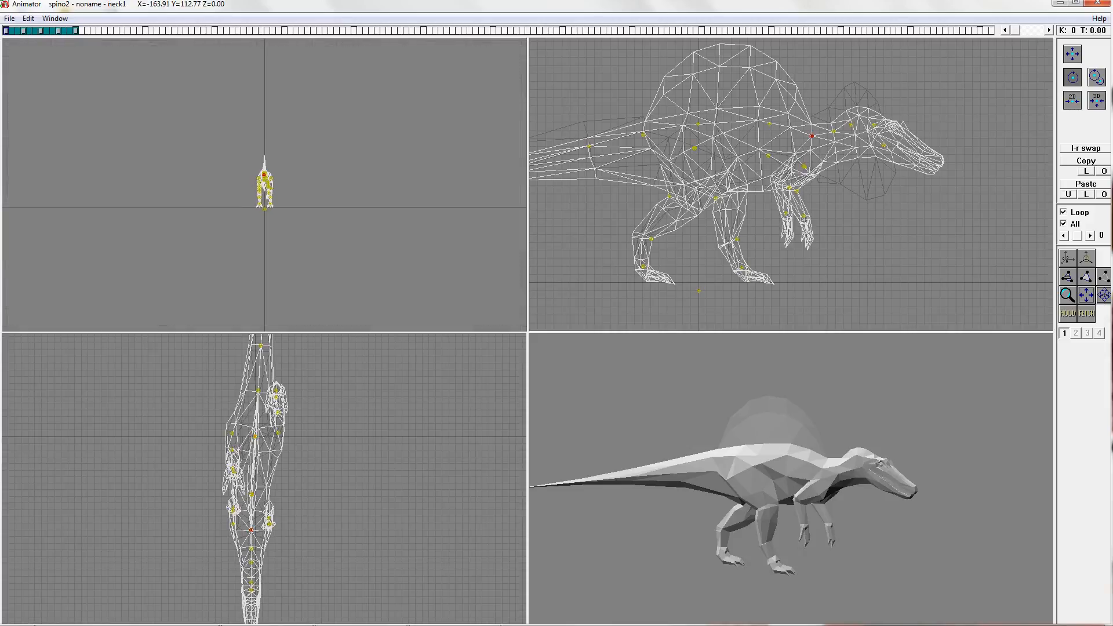
{"action": "scroll", "coordinate": [264, 185], "scroll_direction": "up", "scroll_amount": 3}
{"action": "middle_click_drag", "start_coordinate": [264, 185], "coordinate": [257, 162]}
{"action": "scroll", "coordinate": [351, 219], "scroll_direction": "up", "scroll_amount": 2}
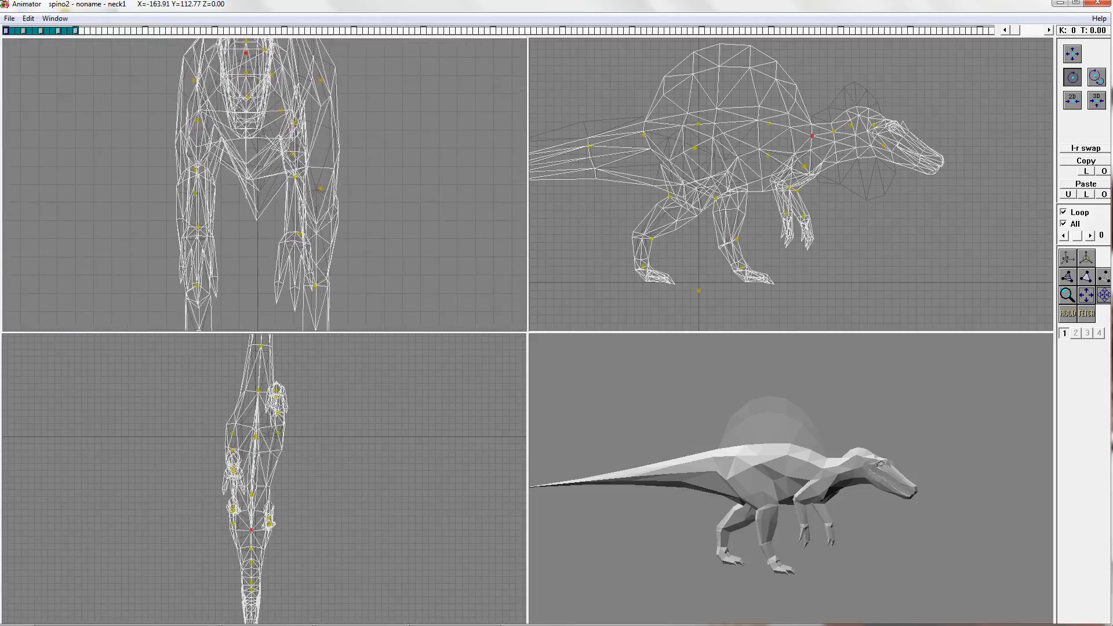
{"action": "scroll", "coordinate": [351, 219], "scroll_direction": "down", "scroll_amount": 5}
{"action": "scroll", "coordinate": [351, 219], "scroll_direction": "up", "scroll_amount": 1}
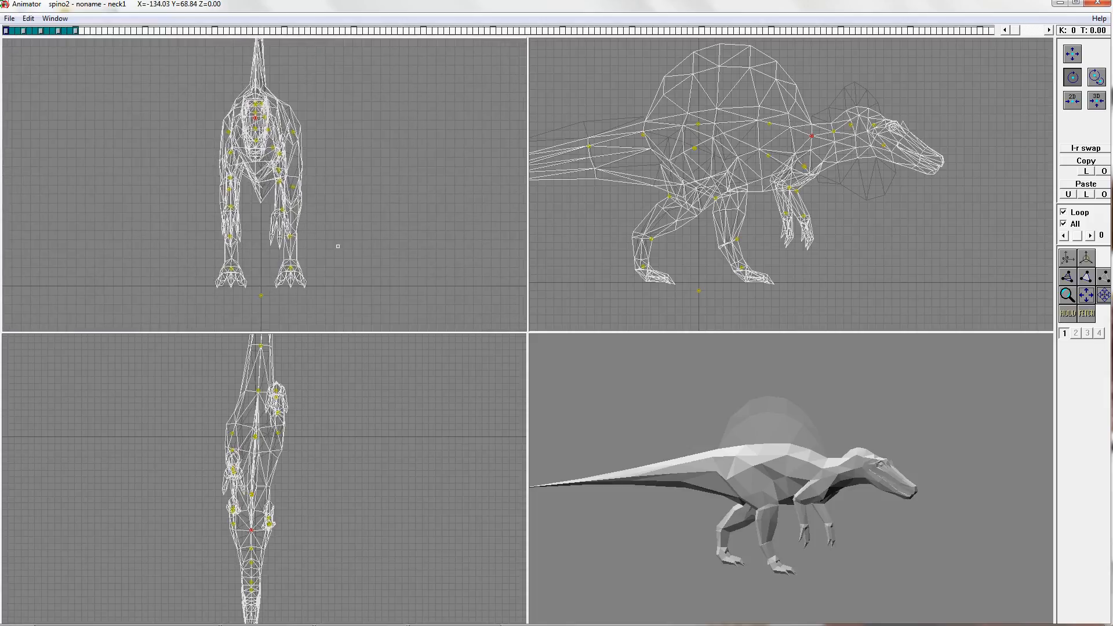
{"action": "left_click", "coordinate": [24, 30]}
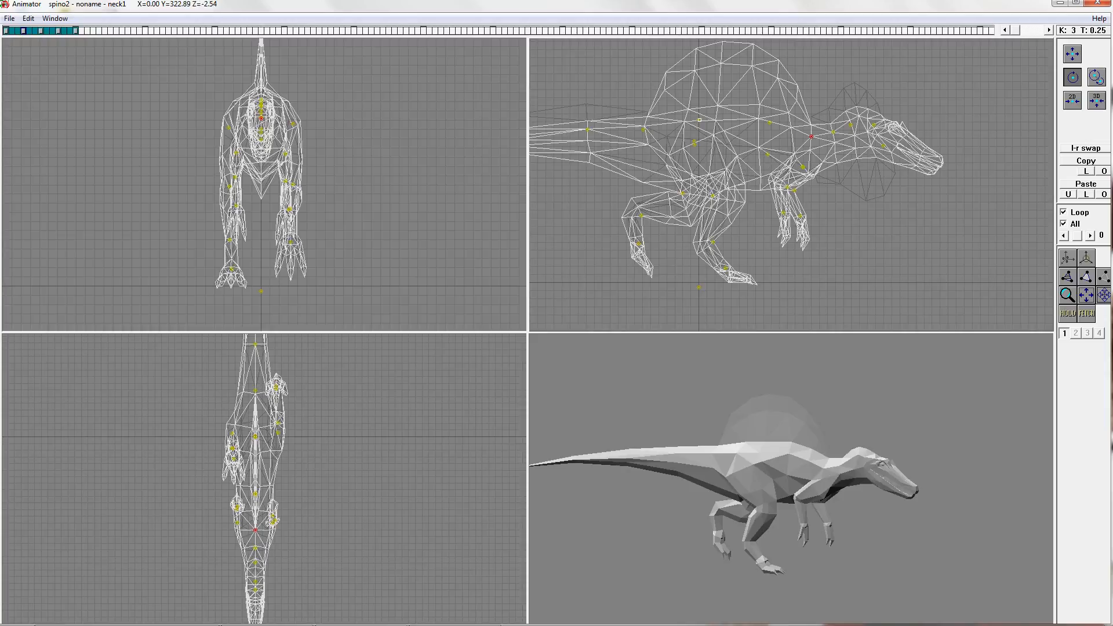
{"action": "left_click", "coordinate": [699, 120]}
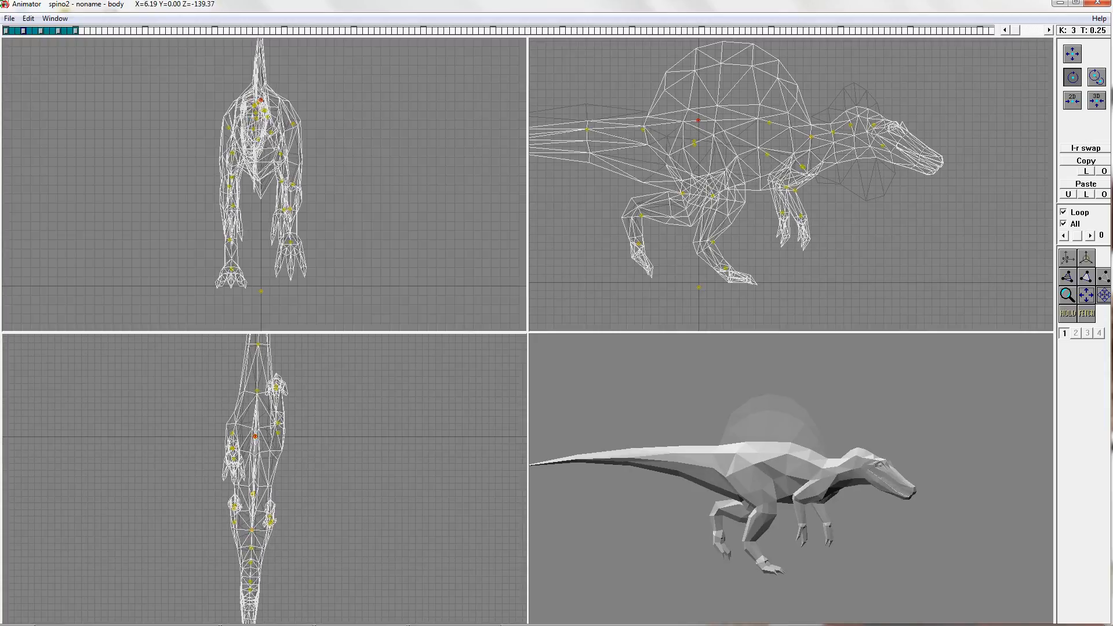
{"action": "left_click_drag", "start_coordinate": [252, 494], "coordinate": [255, 494]}
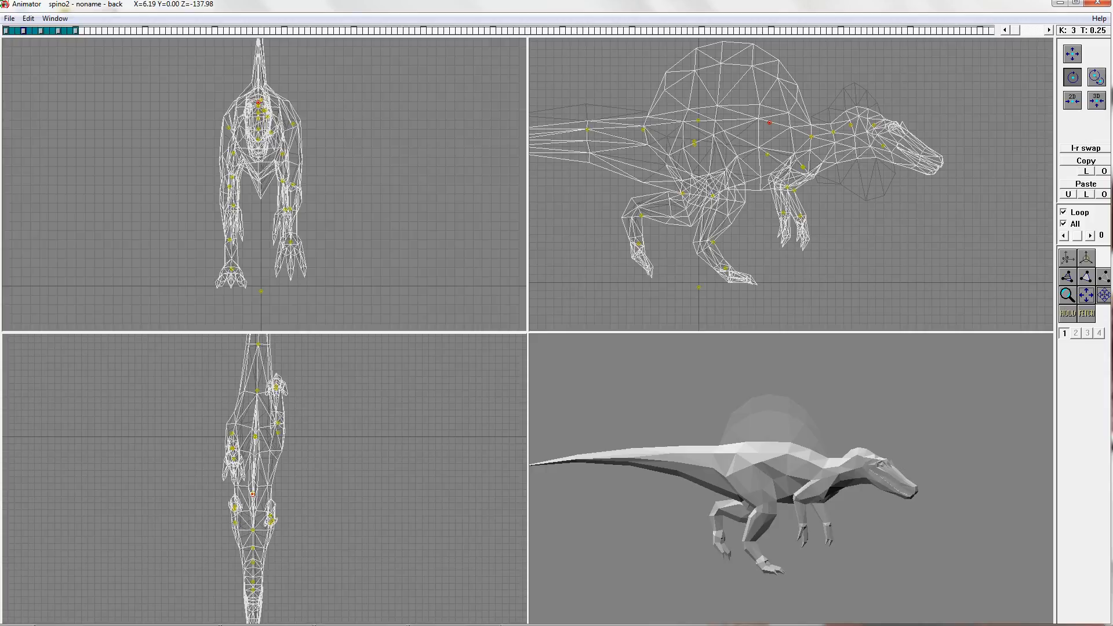
Step: Compare keys 0, 3 and 6, and at key 9 turn the body to Y -2.0 and the back to Y 2.0
{"action": "left_click", "coordinate": [10, 30]}
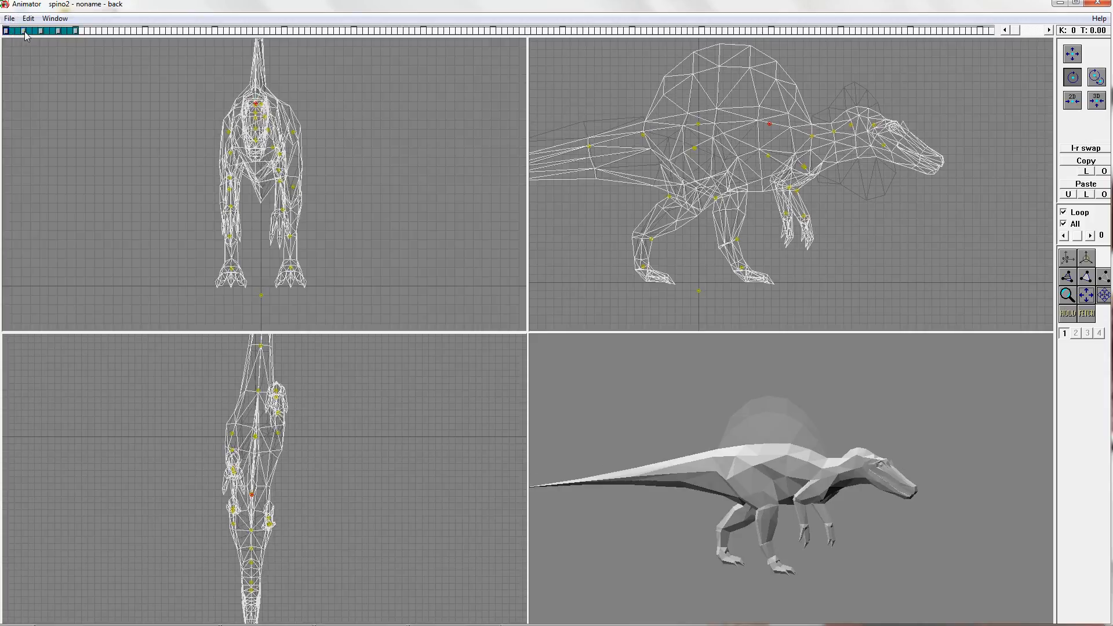
{"action": "left_click", "coordinate": [24, 33]}
{"action": "left_click", "coordinate": [42, 34]}
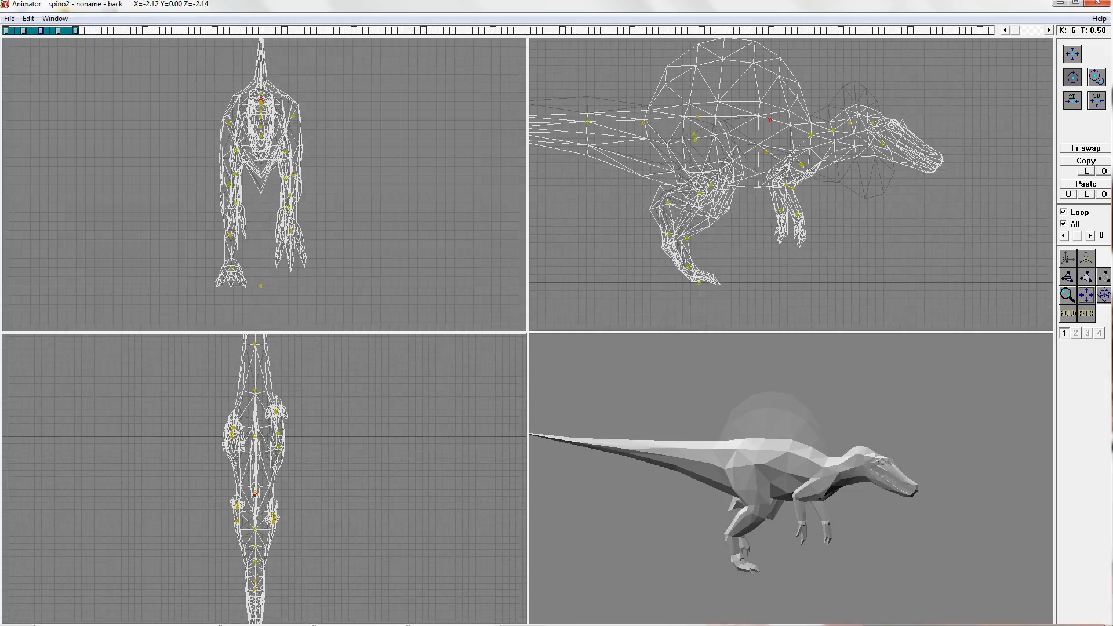
{"action": "left_click", "coordinate": [13, 32]}
{"action": "left_click_drag", "start_coordinate": [13, 32], "coordinate": [42, 33]}
{"action": "left_click", "coordinate": [58, 32]}
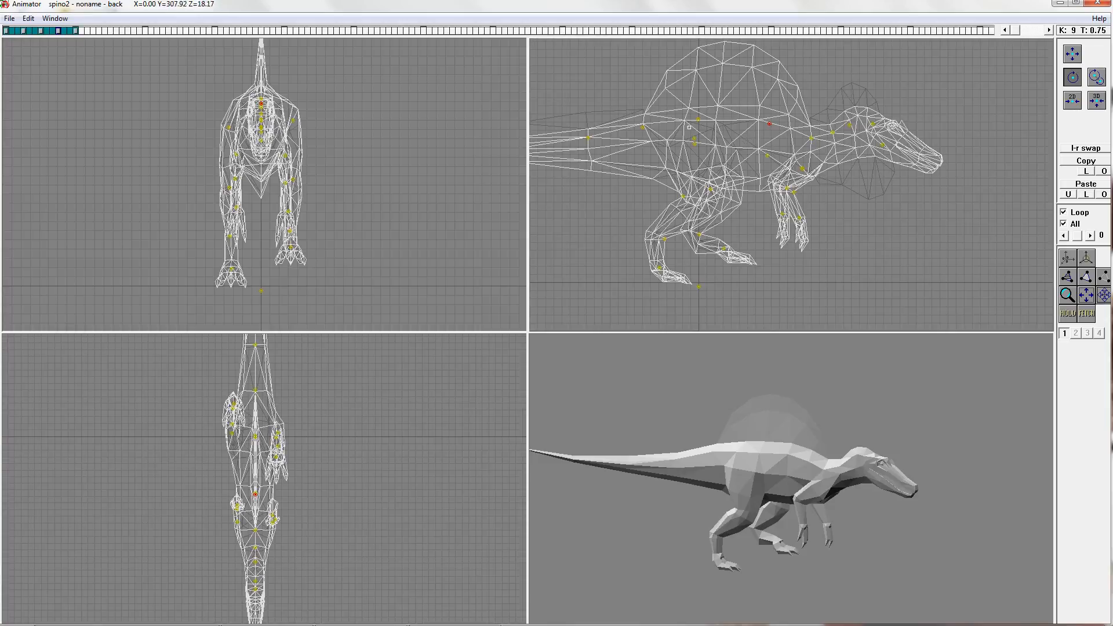
{"action": "left_click_drag", "start_coordinate": [700, 121], "coordinate": [707, 121]}
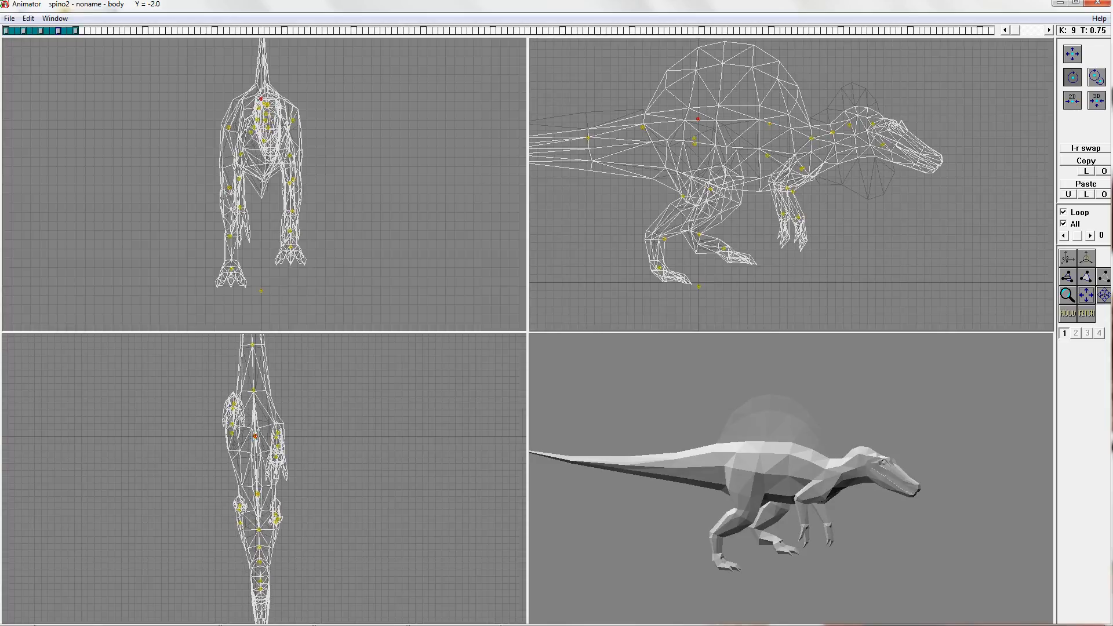
{"action": "left_click_drag", "start_coordinate": [258, 495], "coordinate": [253, 495]}
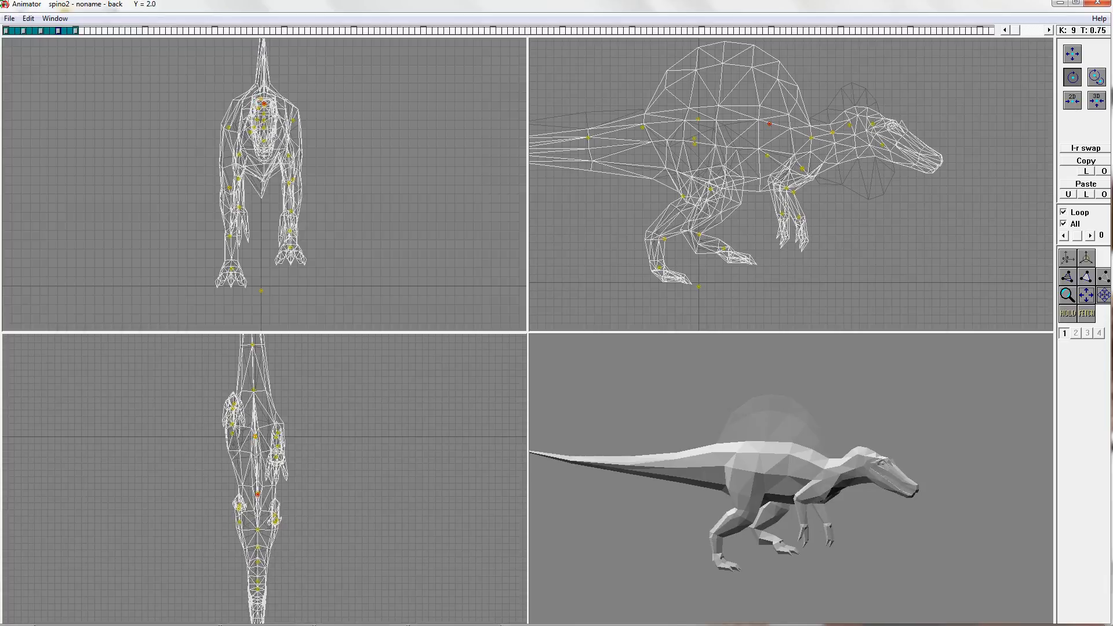
Step: Check the sway across the keyframes, and paste the pose from key 0 onto key 12
{"action": "mouse_move", "coordinate": [151, 464]}
{"action": "right_mouse_down"}
{"action": "mouse_move", "coordinate": [151, 449]}
{"action": "mouse_move", "coordinate": [151, 473]}
{"action": "right_mouse_up"}
{"action": "left_click", "coordinate": [41, 30]}
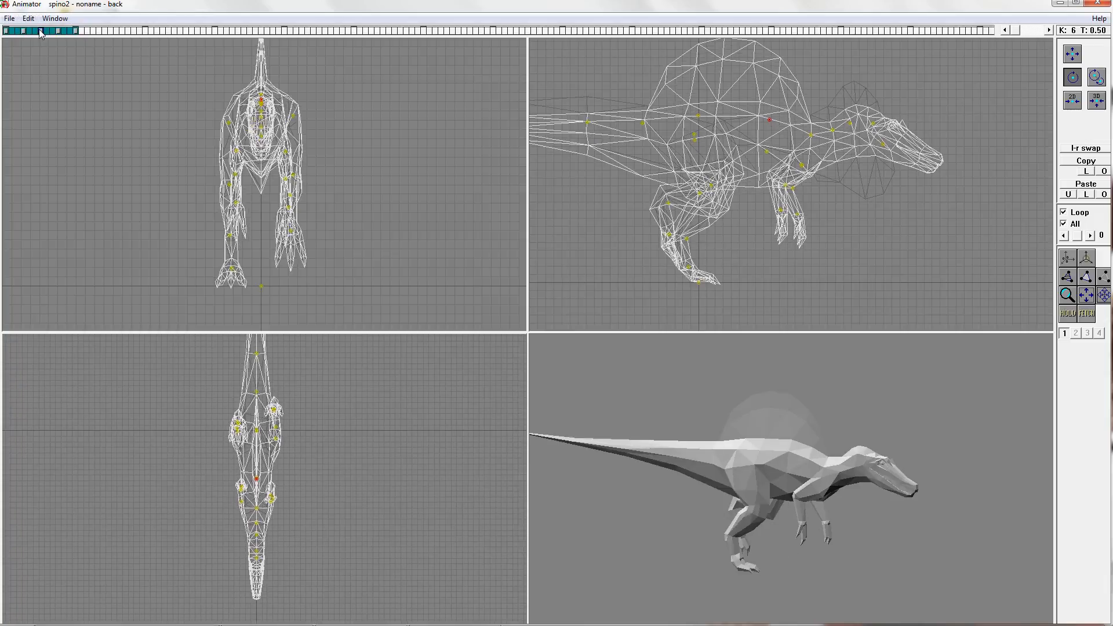
{"action": "left_click", "coordinate": [59, 31]}
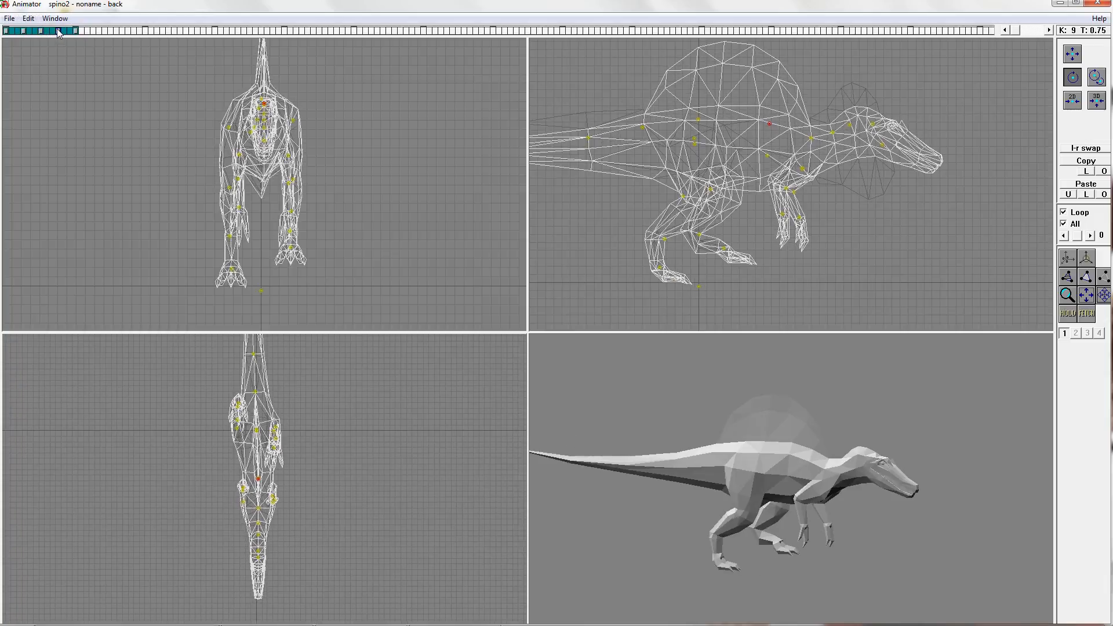
{"action": "left_click", "coordinate": [24, 31]}
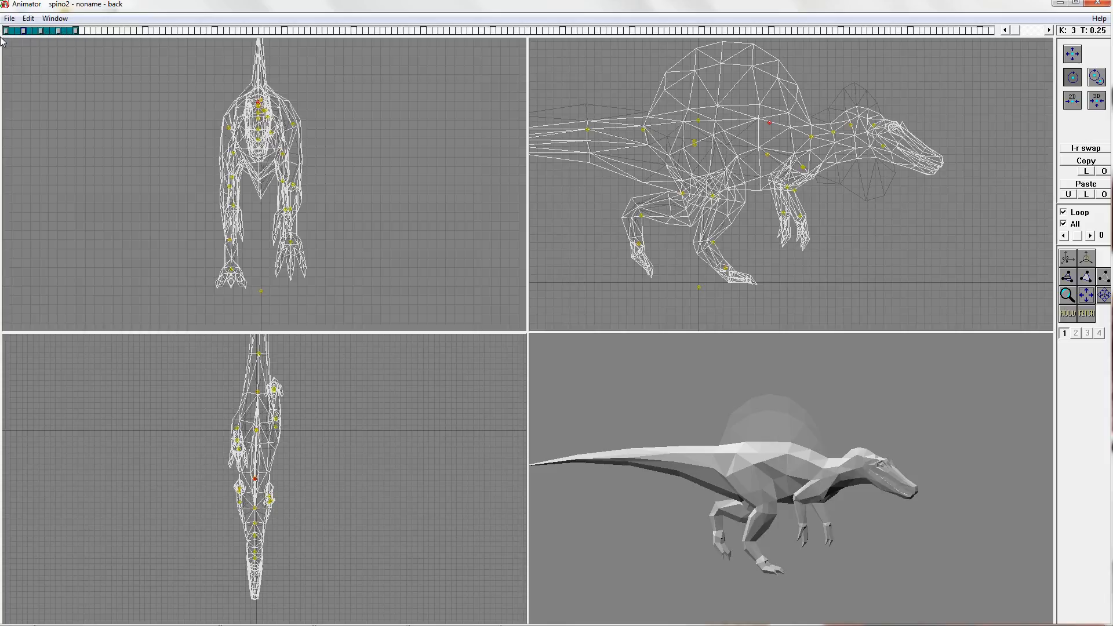
{"action": "left_click", "coordinate": [5, 31]}
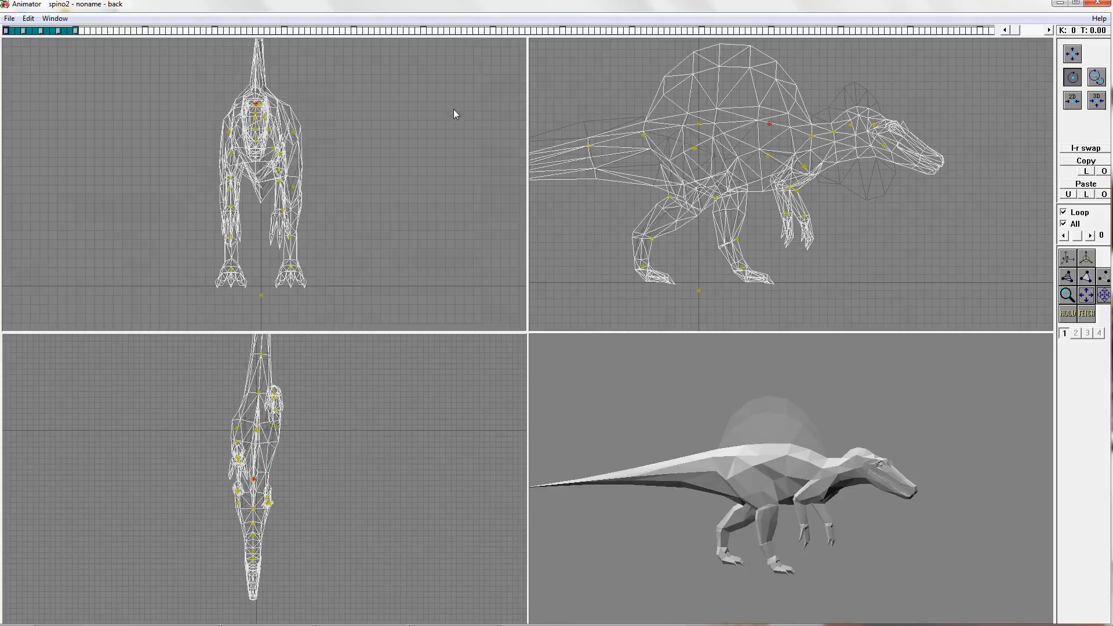
{"action": "left_click", "coordinate": [75, 31]}
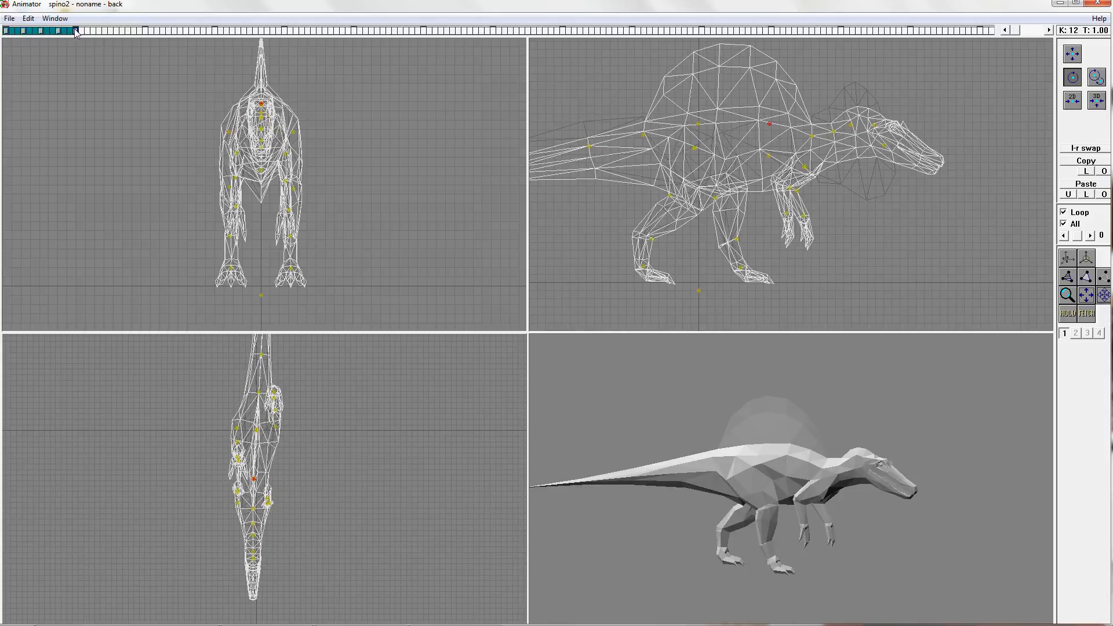
{"action": "left_click", "coordinate": [1083, 193]}
Step: Mirror the pose at key 12 with the body bone selected, and swap its left and right legs using r-leg1
{"action": "left_click", "coordinate": [1073, 54]}
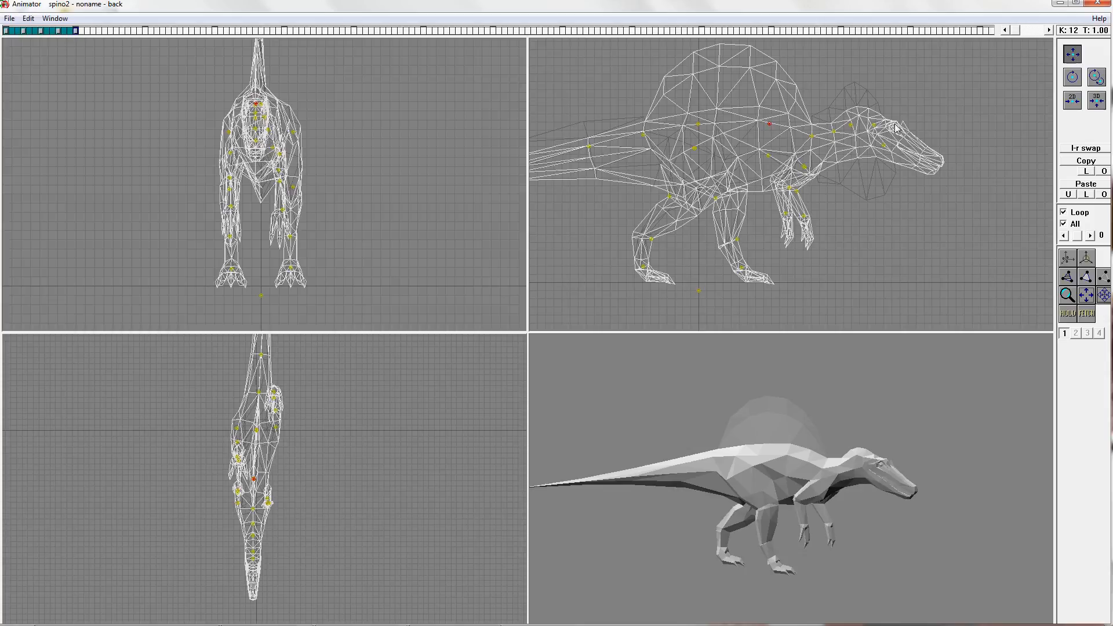
{"action": "left_click", "coordinate": [698, 124]}
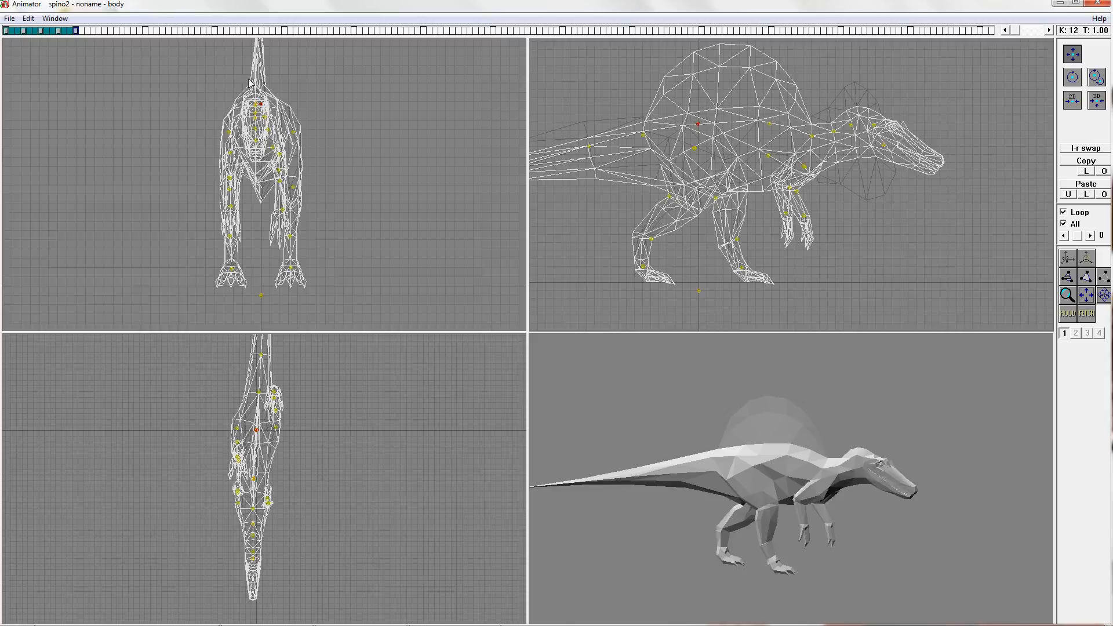
{"action": "left_click", "coordinate": [28, 18]}
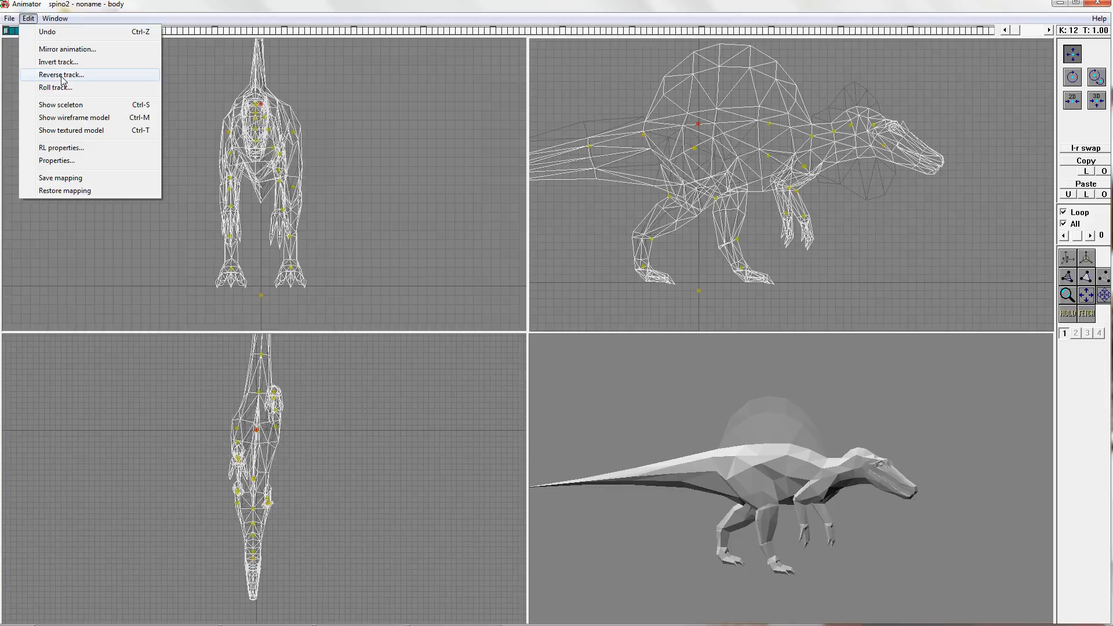
{"action": "left_click", "coordinate": [67, 49]}
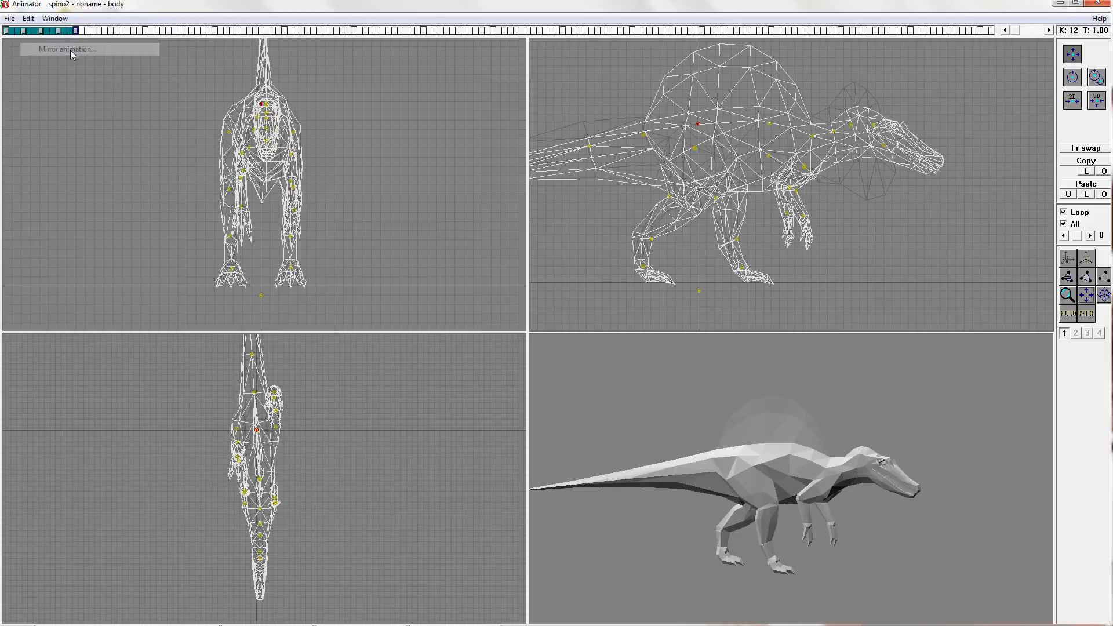
{"action": "left_click", "coordinate": [695, 148]}
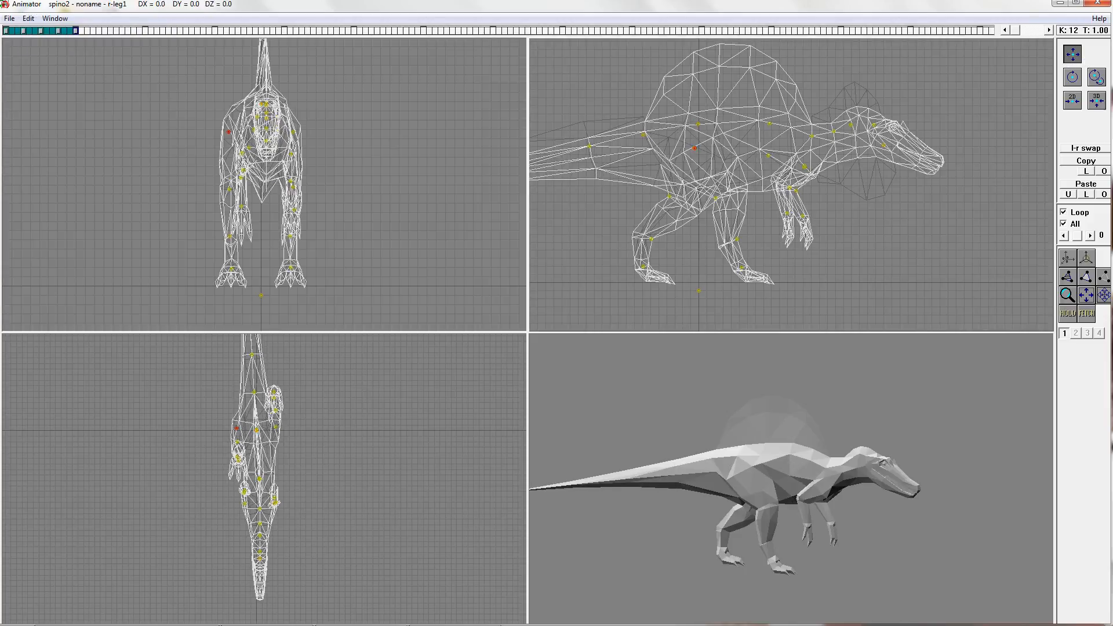
{"action": "left_click", "coordinate": [1083, 149]}
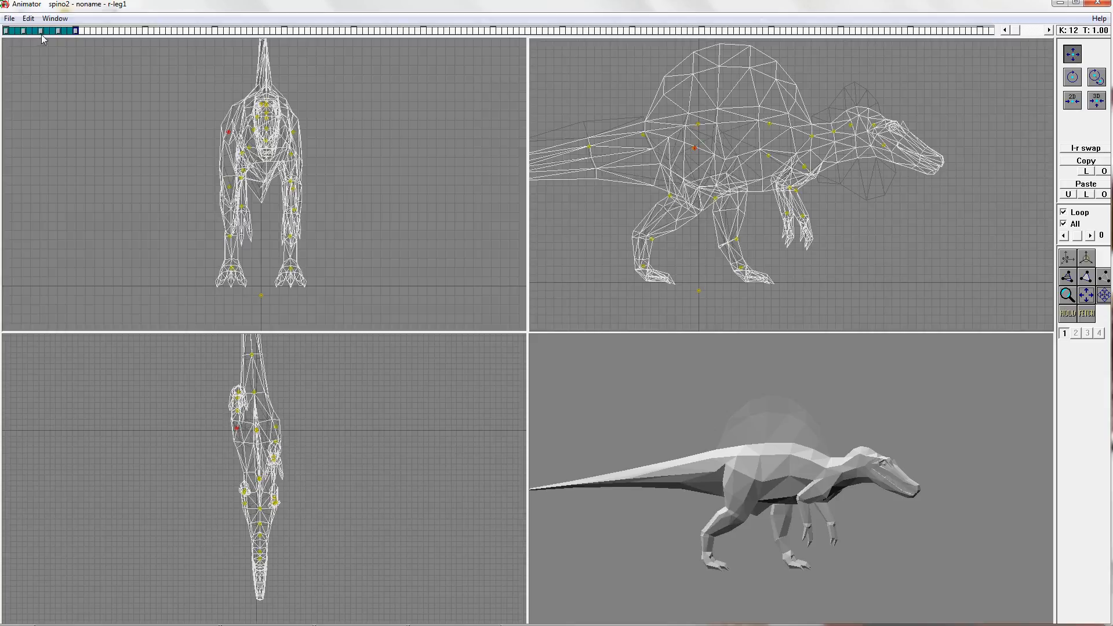
Step: Scrub back through the keyframes to key 0 and play the walk cycle in the front view
{"action": "mouse_move", "coordinate": [61, 30]}
{"action": "left_mouse_down"}
{"action": "mouse_move", "coordinate": [77, 32]}
{"action": "mouse_move", "coordinate": [34, 37]}
{"action": "left_mouse_up"}
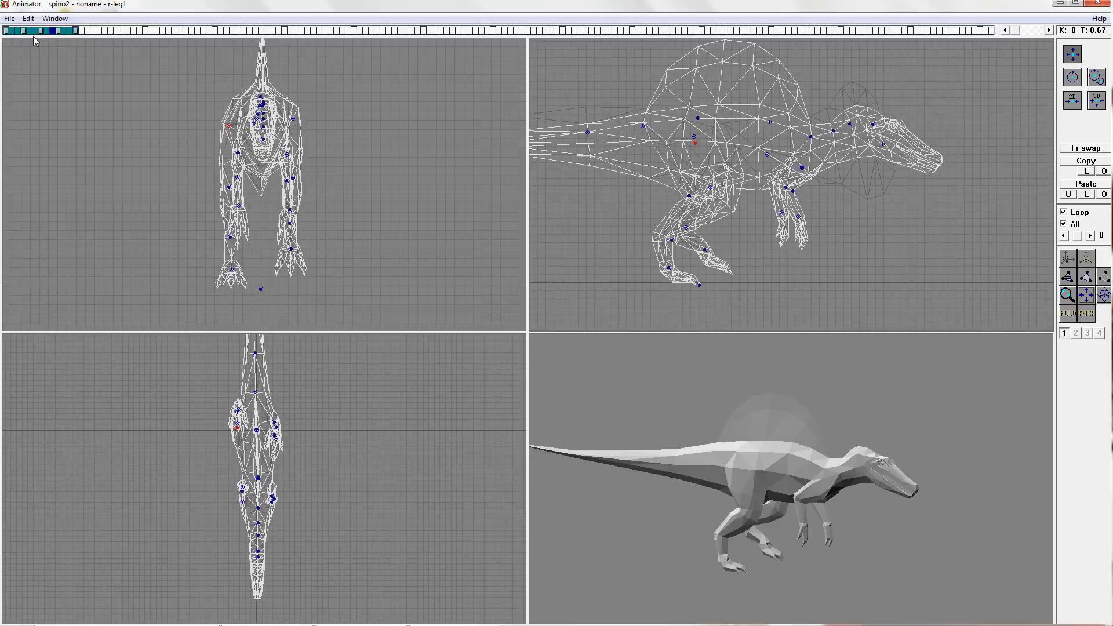
{"action": "left_click", "coordinate": [6, 32]}
{"action": "left_click", "coordinate": [379, 214]}
{"action": "key", "text": "space"}
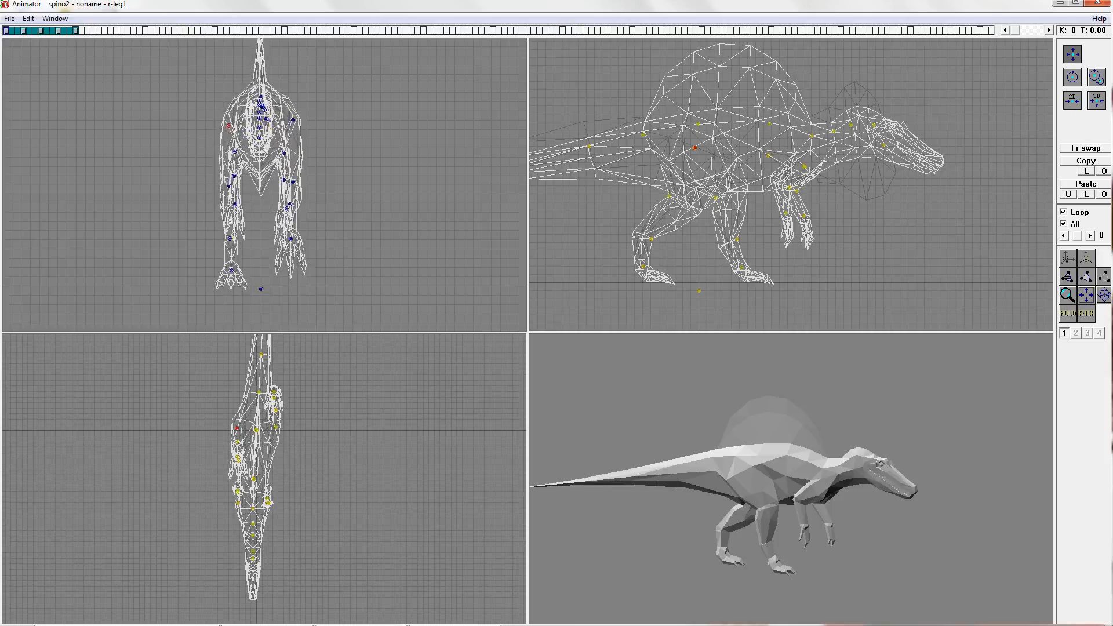
{"action": "key", "text": "space"}
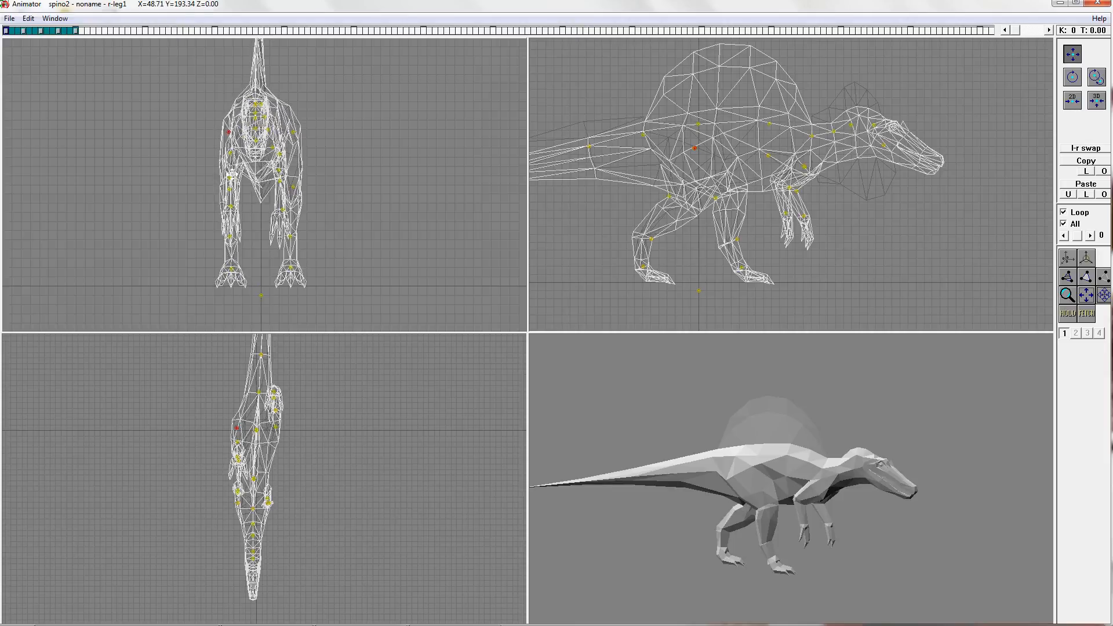
Step: Examine the tail's sideways position in the top view at keys 0, 3 and 6
{"action": "right_click_drag", "start_coordinate": [323, 201], "coordinate": [312, 208]}
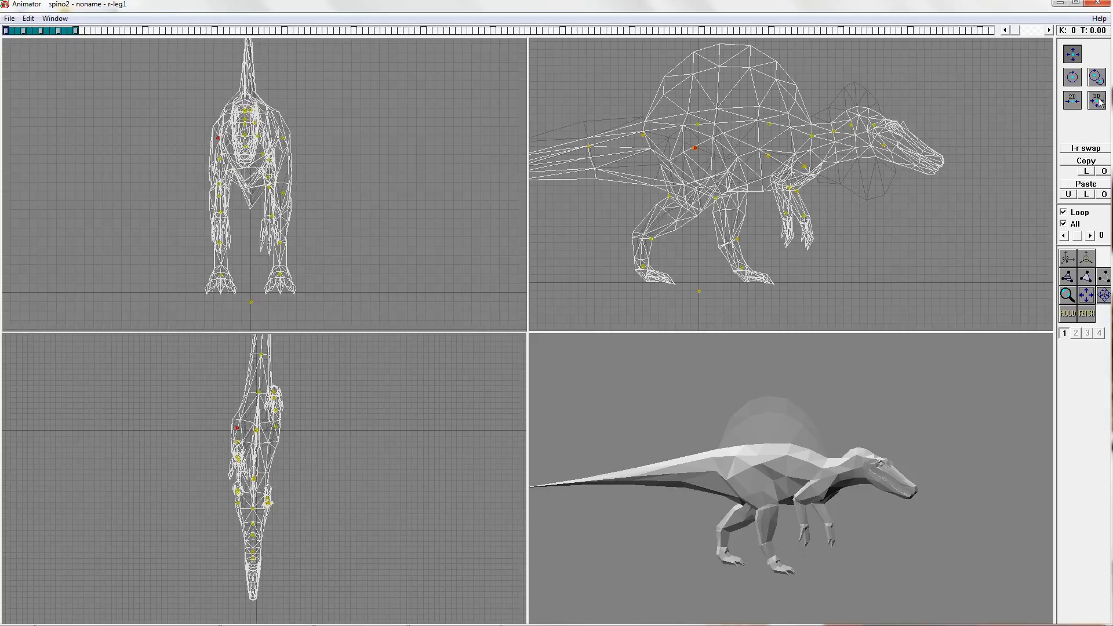
{"action": "left_click", "coordinate": [1070, 82]}
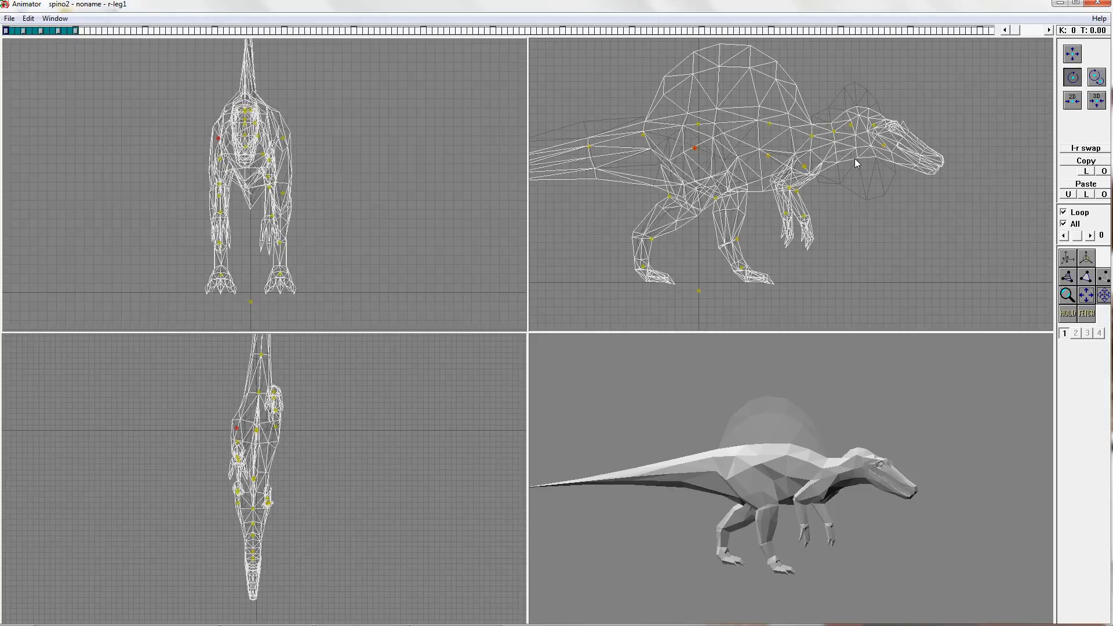
{"action": "right_click_drag", "start_coordinate": [350, 443], "coordinate": [342, 522]}
{"action": "mouse_move", "coordinate": [10, 32]}
{"action": "left_mouse_down"}
{"action": "mouse_move", "coordinate": [82, 29]}
{"action": "mouse_move", "coordinate": [1, 30]}
{"action": "left_mouse_up"}
{"action": "left_click", "coordinate": [6, 31]}
{"action": "left_click", "coordinate": [18, 31]}
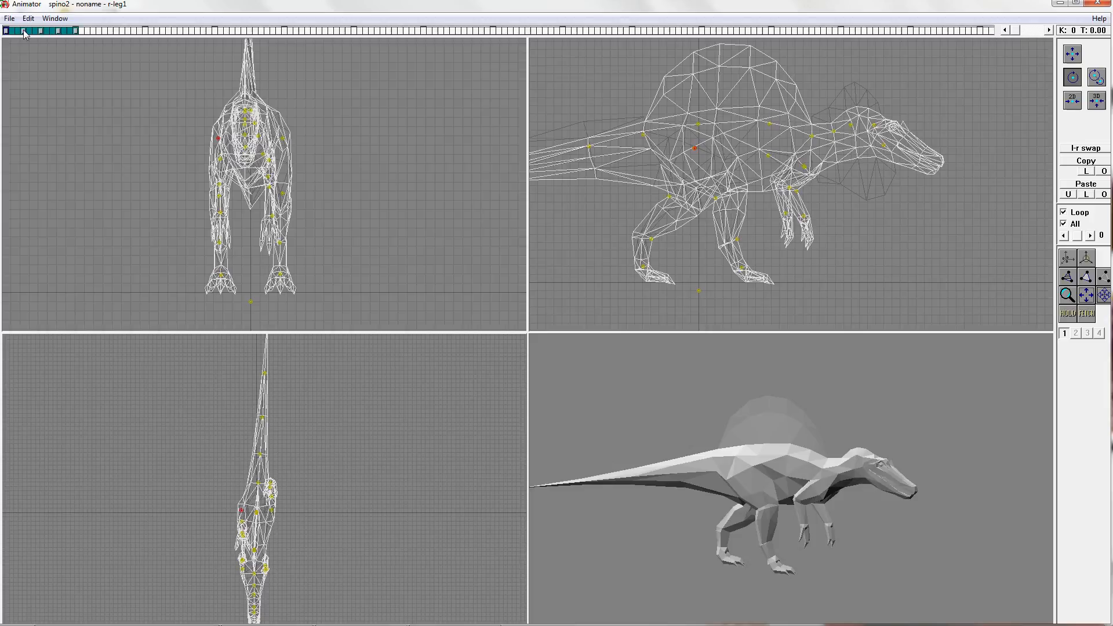
{"action": "left_click", "coordinate": [24, 31]}
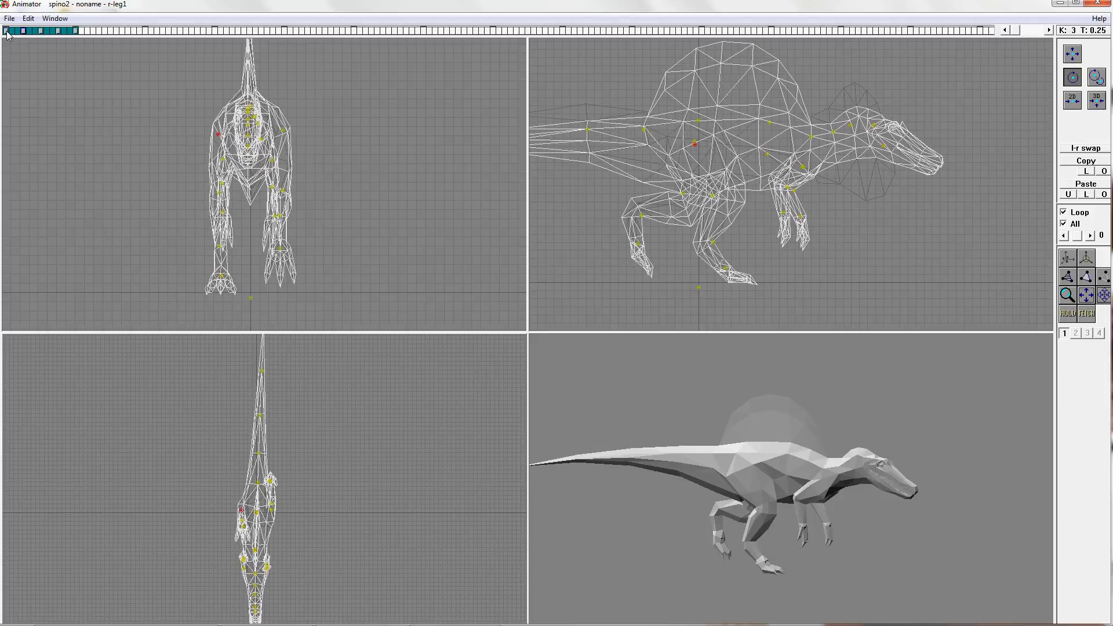
{"action": "left_click", "coordinate": [6, 32]}
{"action": "left_click_drag", "start_coordinate": [6, 30], "coordinate": [44, 36]}
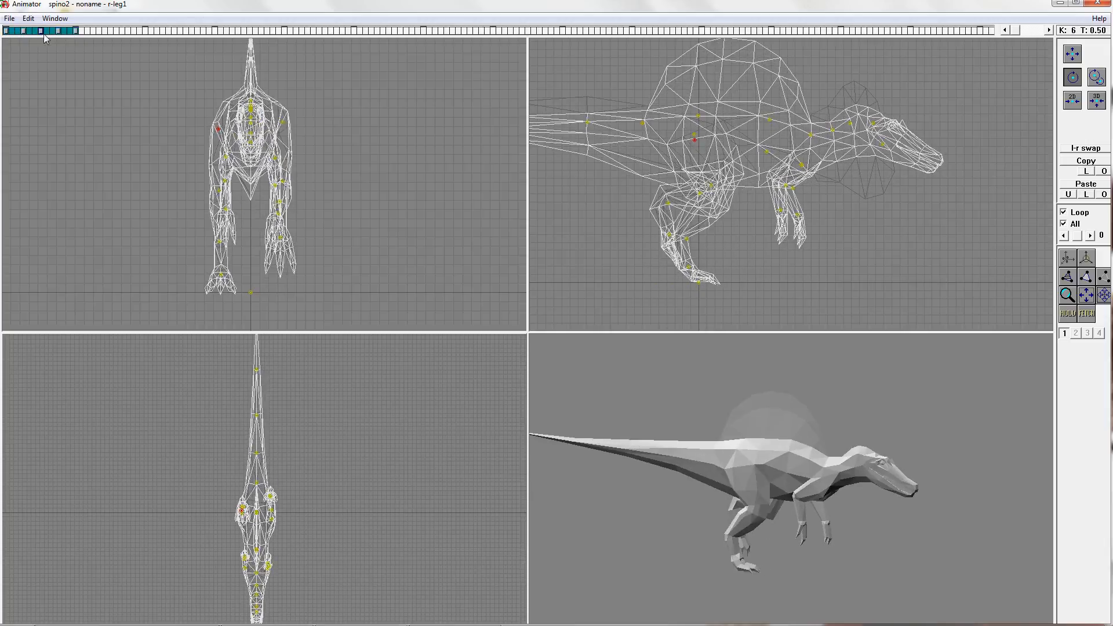
Step: Bend the tail sideways at key 6 by rotating a mid-tail bone and tail4 in the top view, and check keys 3, 9 and 12
{"action": "right_click_drag", "start_coordinate": [263, 345], "coordinate": [255, 395]}
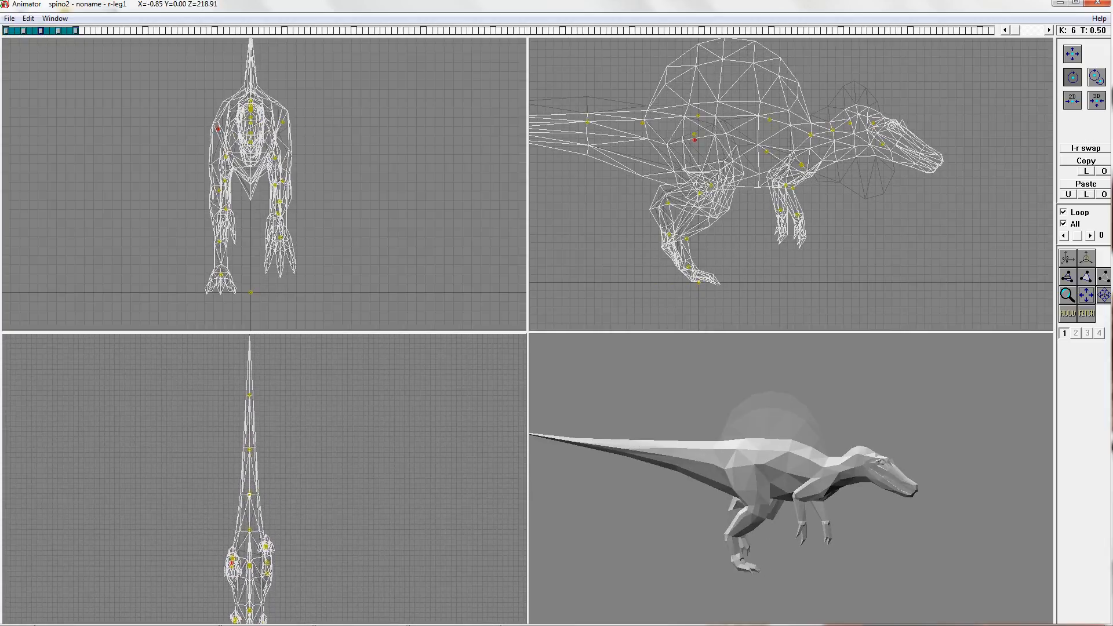
{"action": "left_click_drag", "start_coordinate": [249, 494], "coordinate": [251, 494]}
{"action": "left_click_drag", "start_coordinate": [252, 395], "coordinate": [256, 395]}
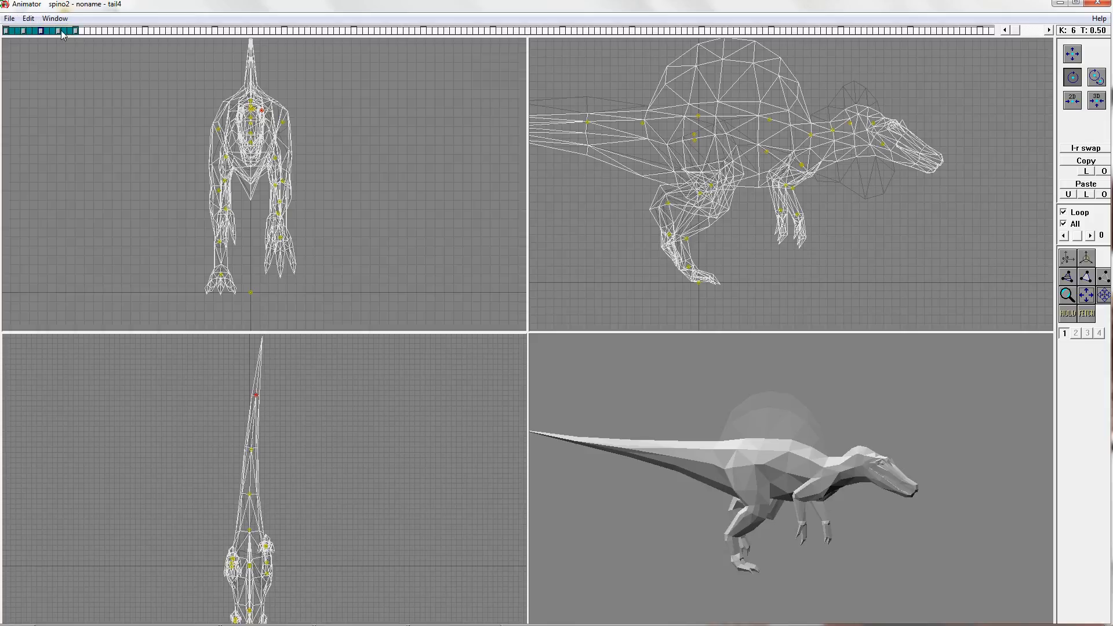
{"action": "left_click", "coordinate": [23, 31]}
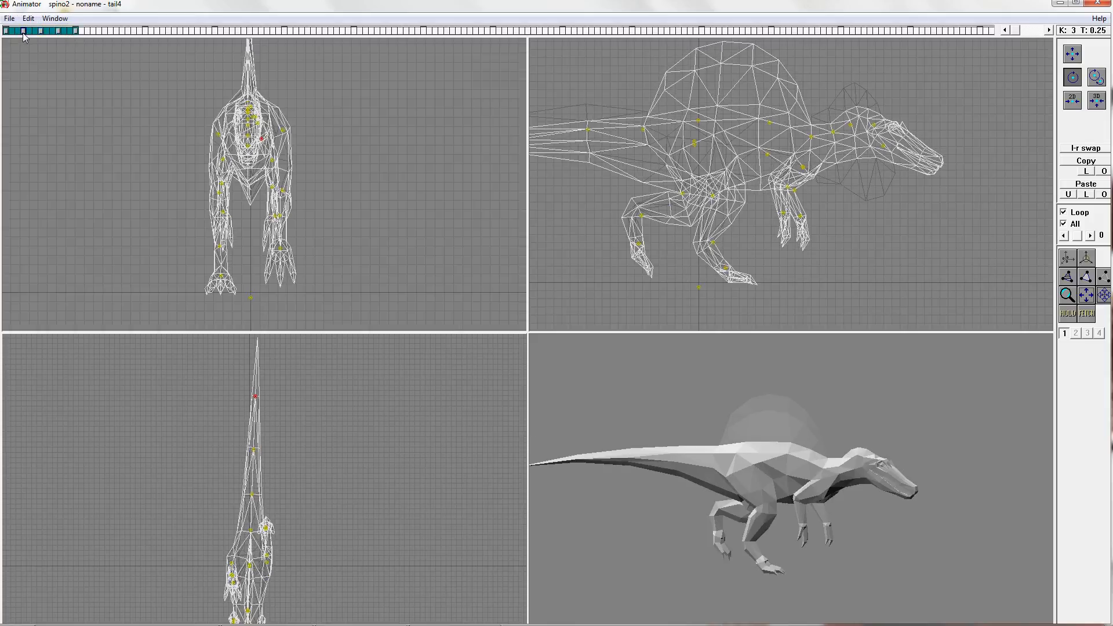
{"action": "left_click", "coordinate": [57, 31]}
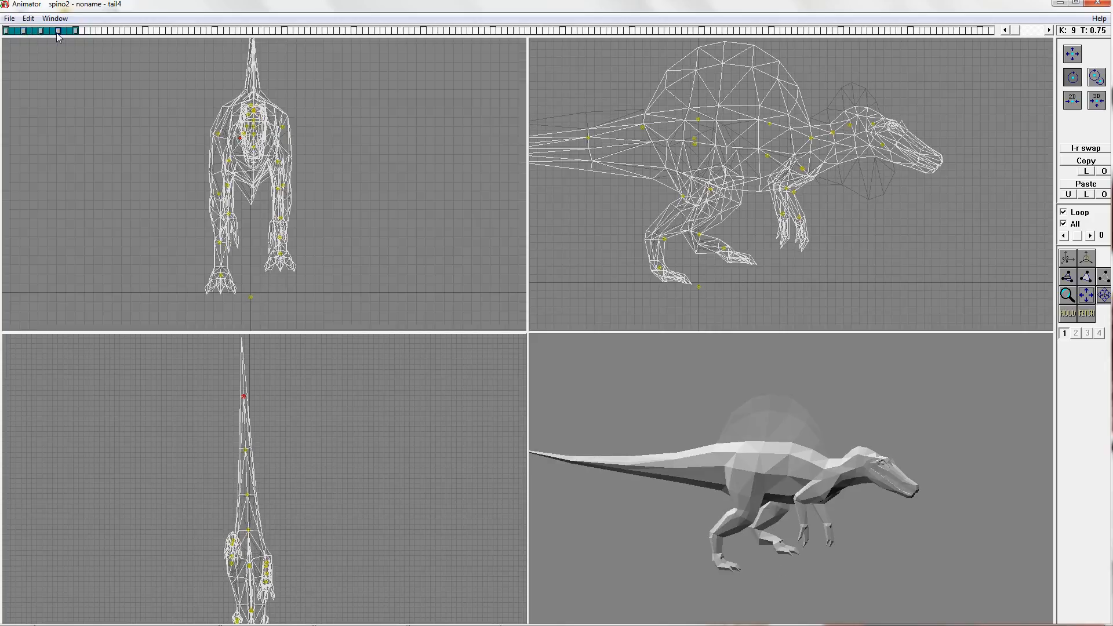
{"action": "left_click", "coordinate": [76, 30]}
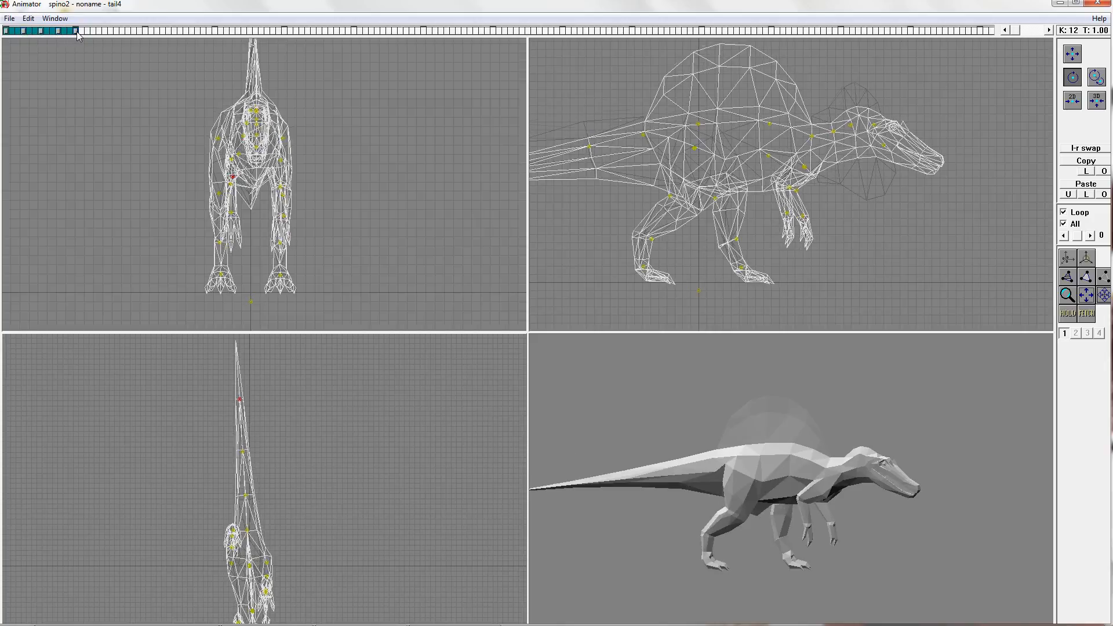
Step: Curve the tail to the left at key 6 in the top view by rotating tail2, tail3, tail4 and tail1
{"action": "left_click", "coordinate": [41, 31]}
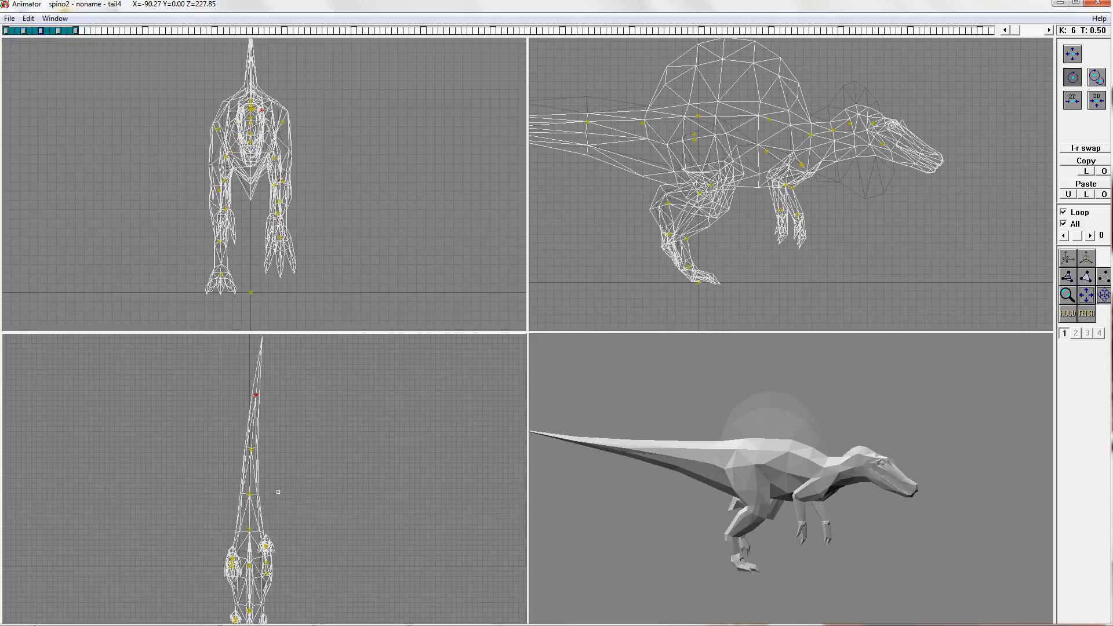
{"action": "left_click_drag", "start_coordinate": [250, 495], "coordinate": [238, 495]}
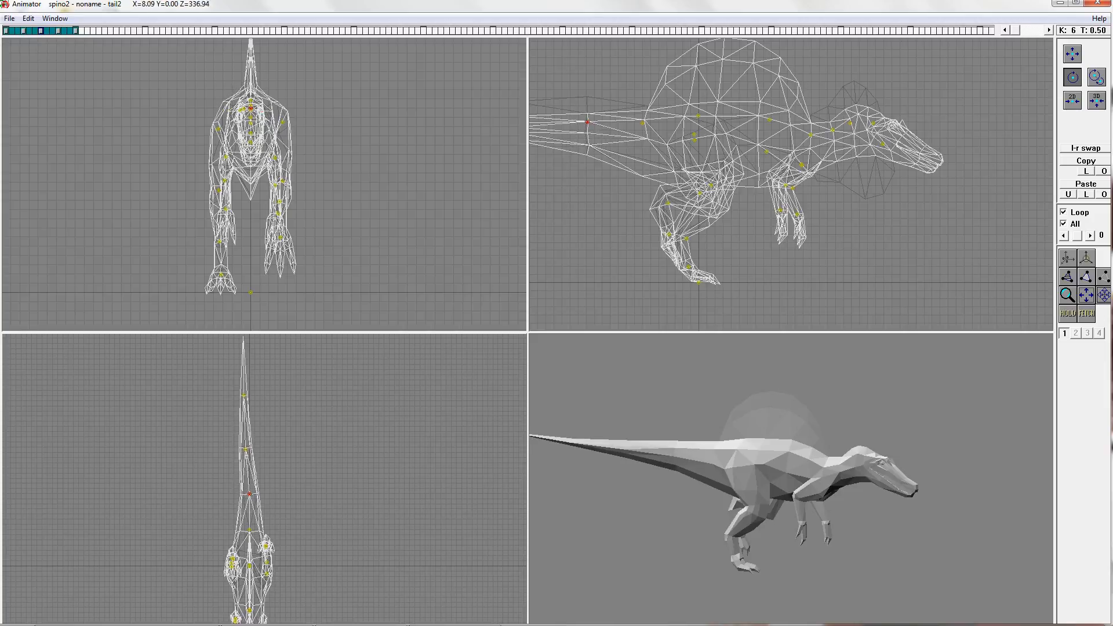
{"action": "left_click_drag", "start_coordinate": [246, 449], "coordinate": [235, 447]}
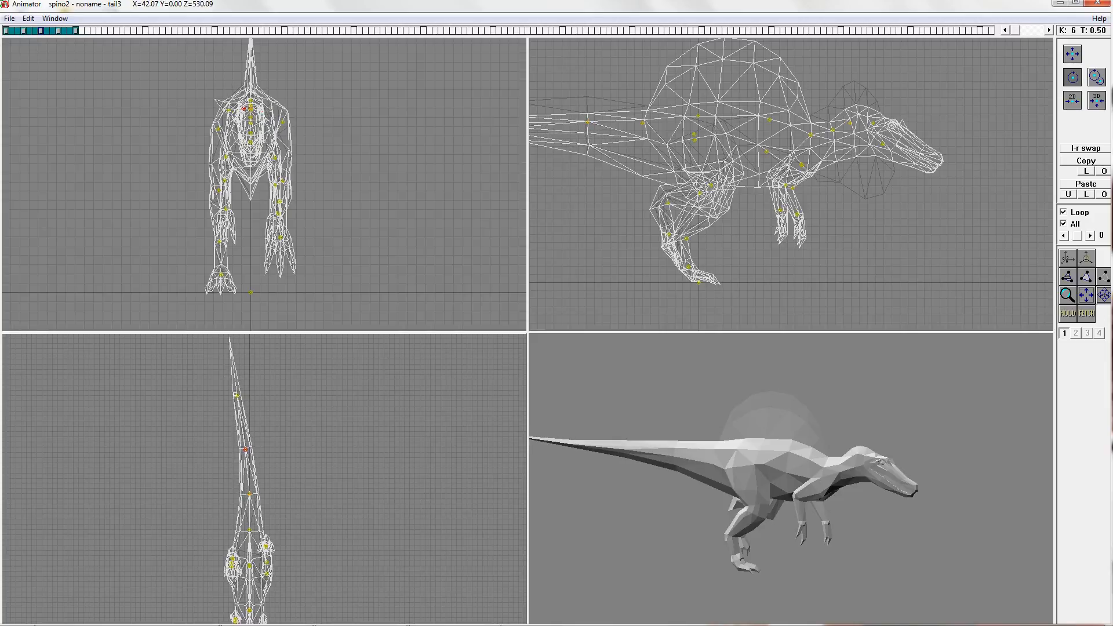
{"action": "left_click_drag", "start_coordinate": [237, 396], "coordinate": [228, 396]}
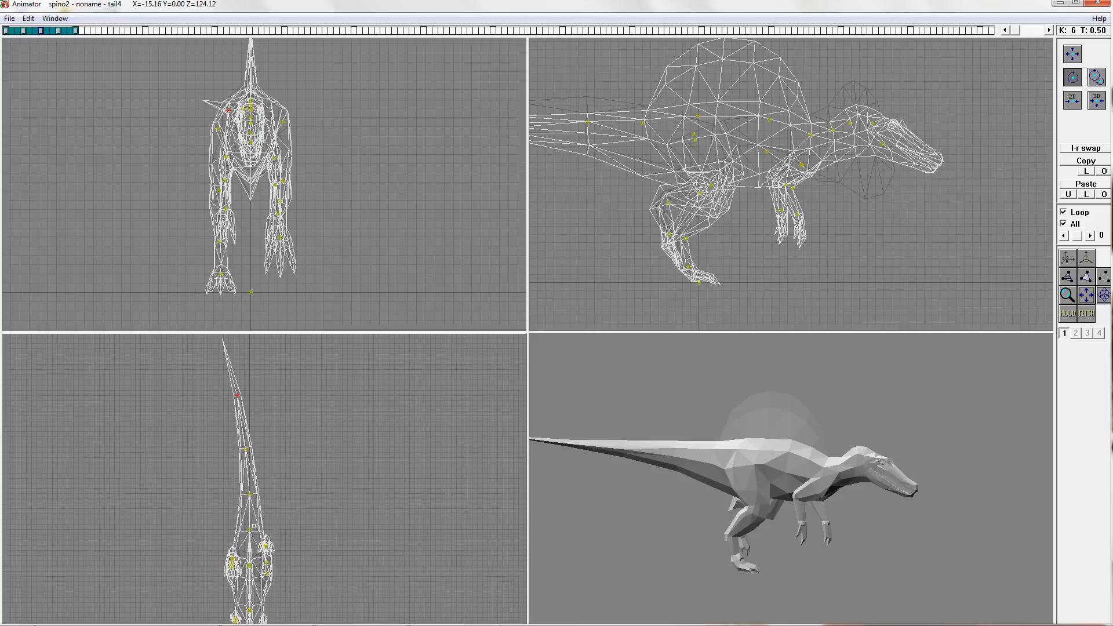
{"action": "left_click_drag", "start_coordinate": [249, 530], "coordinate": [251, 530]}
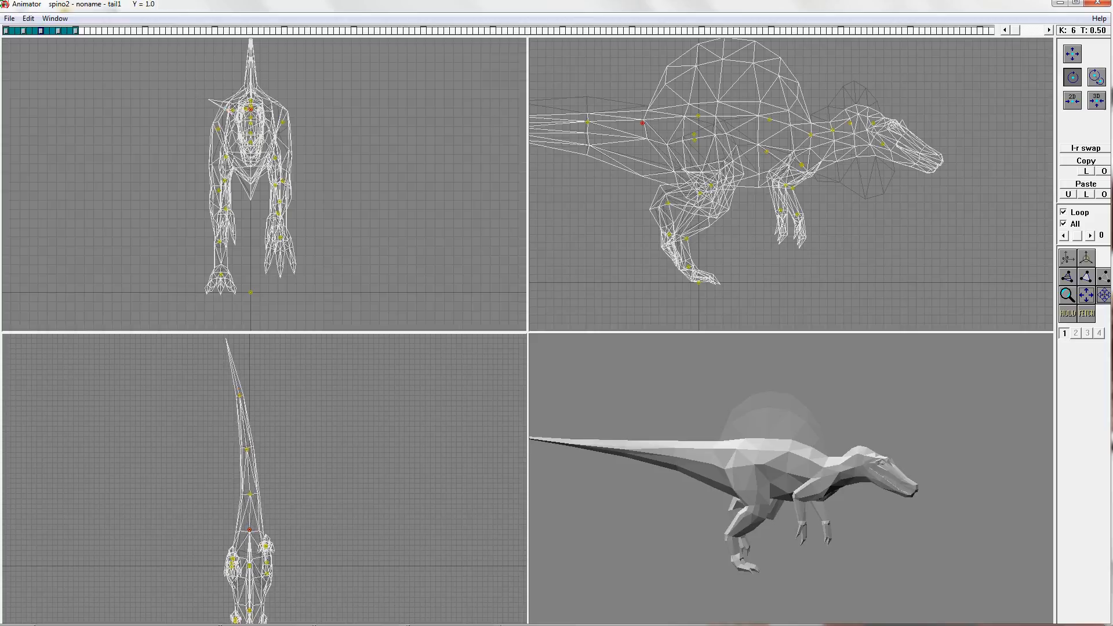
Step: Compare the tail's sideways position in the top view at keys 8, 12, 0, 3 and 6
{"action": "left_click", "coordinate": [57, 30]}
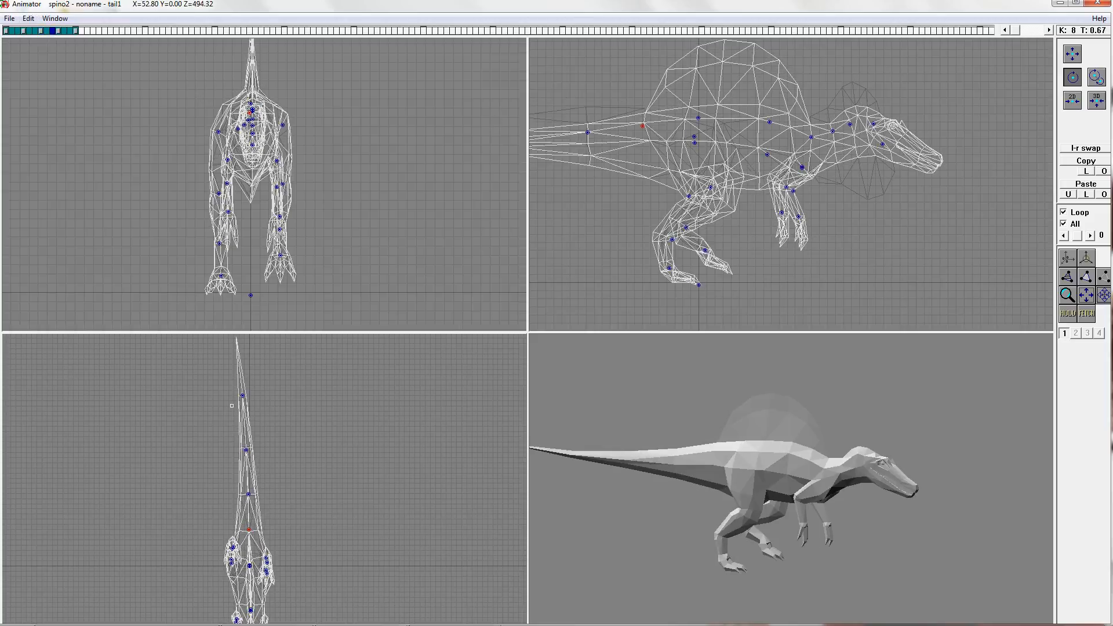
{"action": "left_click", "coordinate": [58, 30]}
{"action": "left_click", "coordinate": [76, 31]}
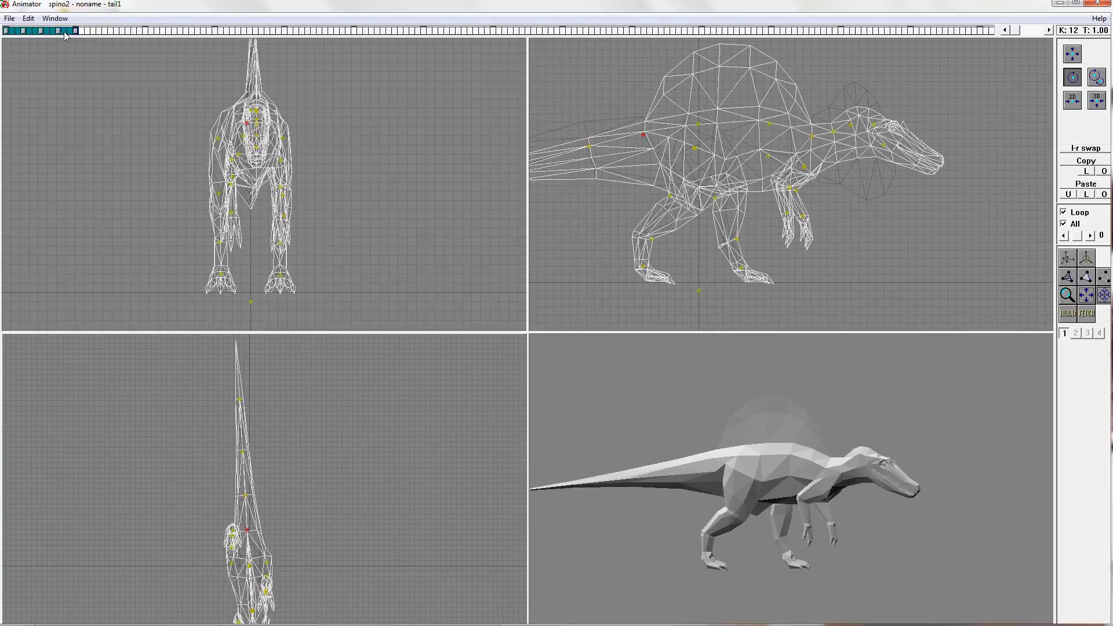
{"action": "left_click_drag", "start_coordinate": [7, 30], "coordinate": [32, 33]}
{"action": "left_click", "coordinate": [21, 33]}
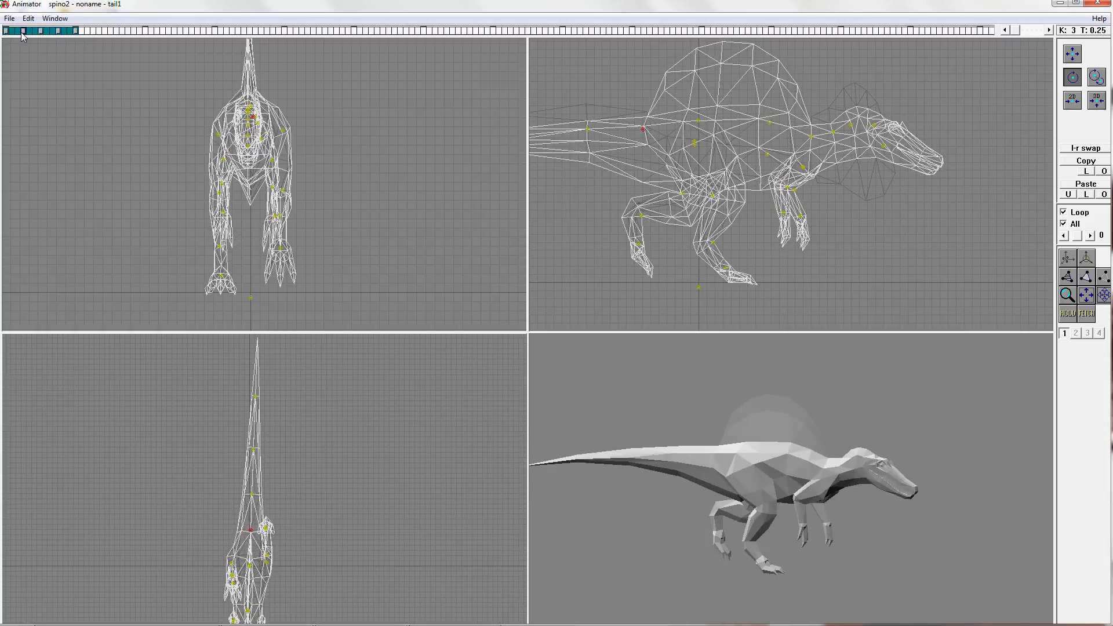
{"action": "middle_click_drag", "start_coordinate": [281, 506], "coordinate": [266, 430]}
{"action": "left_click", "coordinate": [6, 31]}
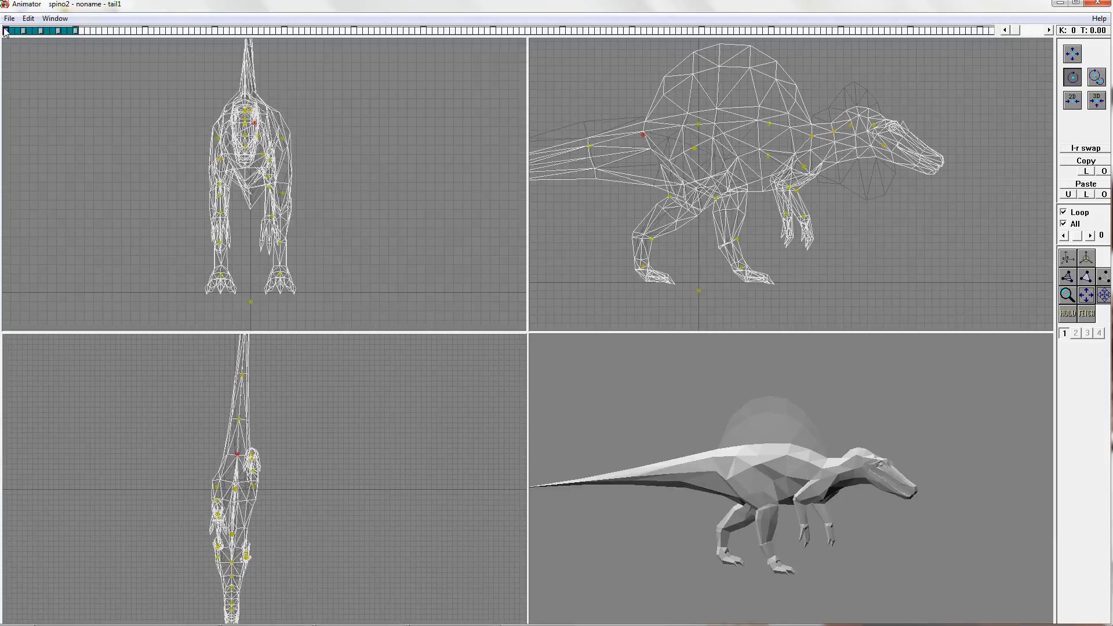
{"action": "left_click_drag", "start_coordinate": [6, 32], "coordinate": [41, 33]}
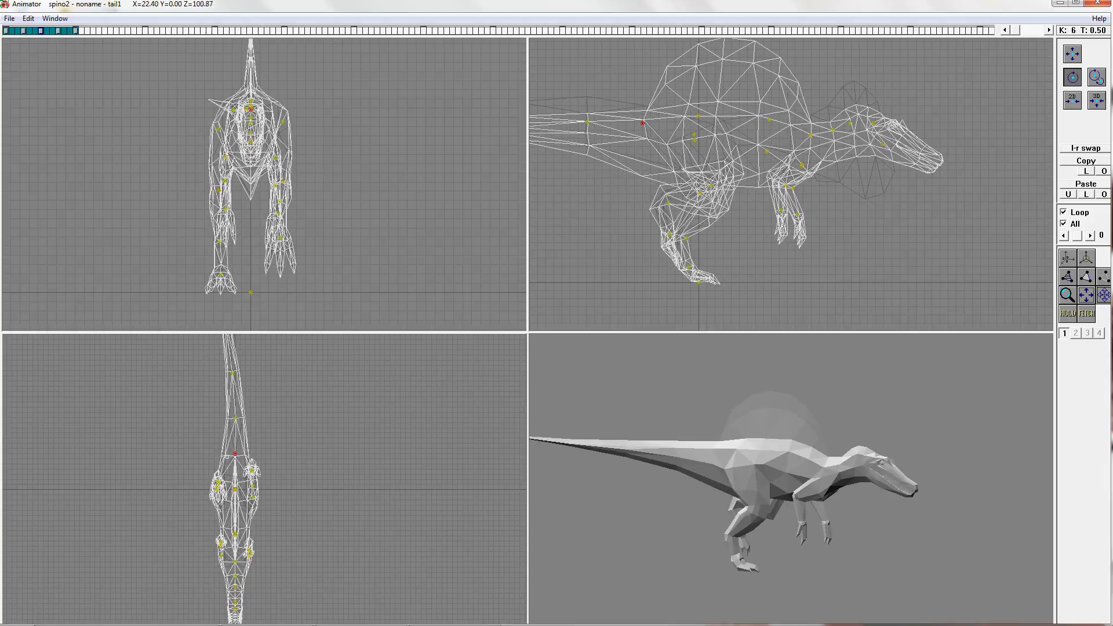
Step: Bend the tail to the right at key 6 by rotating tail2, tail3 and tail4 in the top view
{"action": "middle_click_drag", "start_coordinate": [240, 362], "coordinate": [225, 448]}
{"action": "left_click_drag", "start_coordinate": [217, 504], "coordinate": [225, 504]}
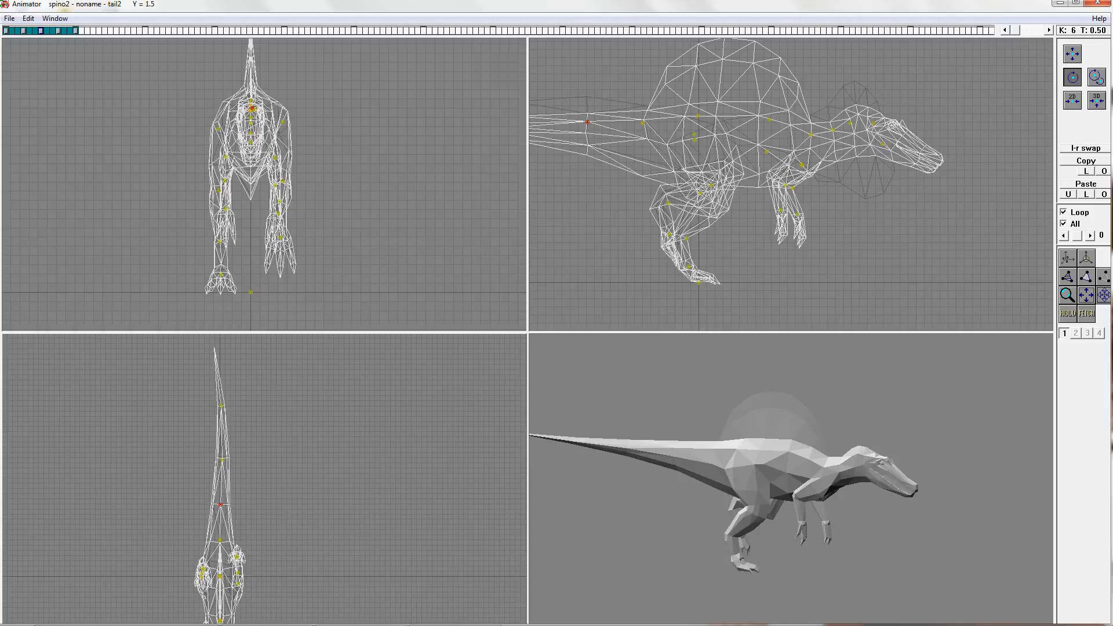
{"action": "left_click_drag", "start_coordinate": [224, 459], "coordinate": [228, 459]}
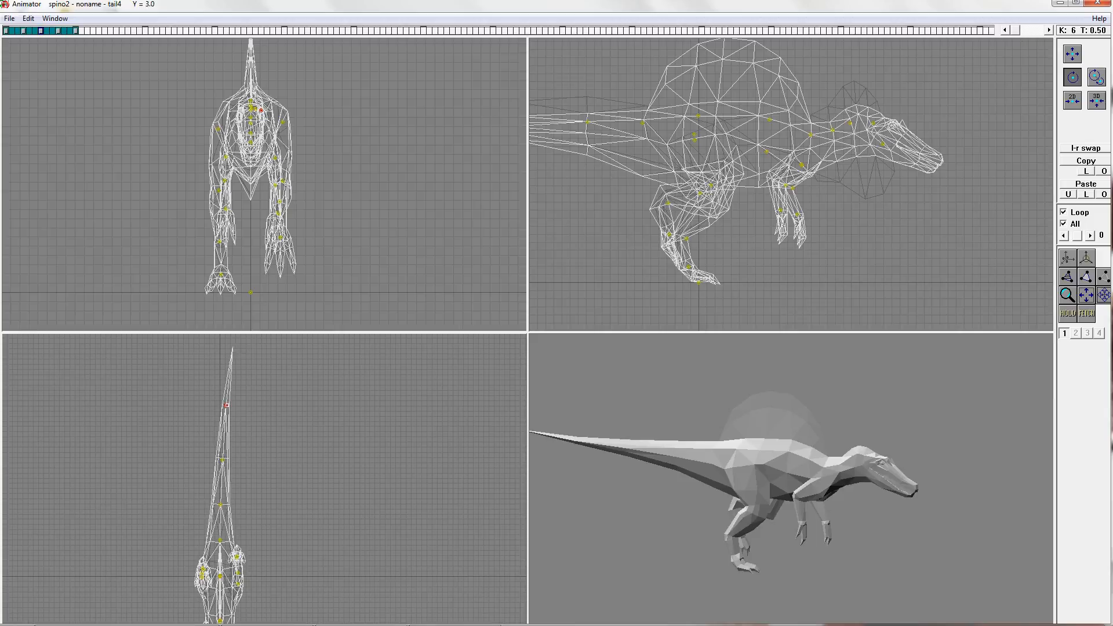
Step: Bend the tail further right at key 3 by rotating tail3, tail4 and tail2 in the top view
{"action": "left_click", "coordinate": [24, 31]}
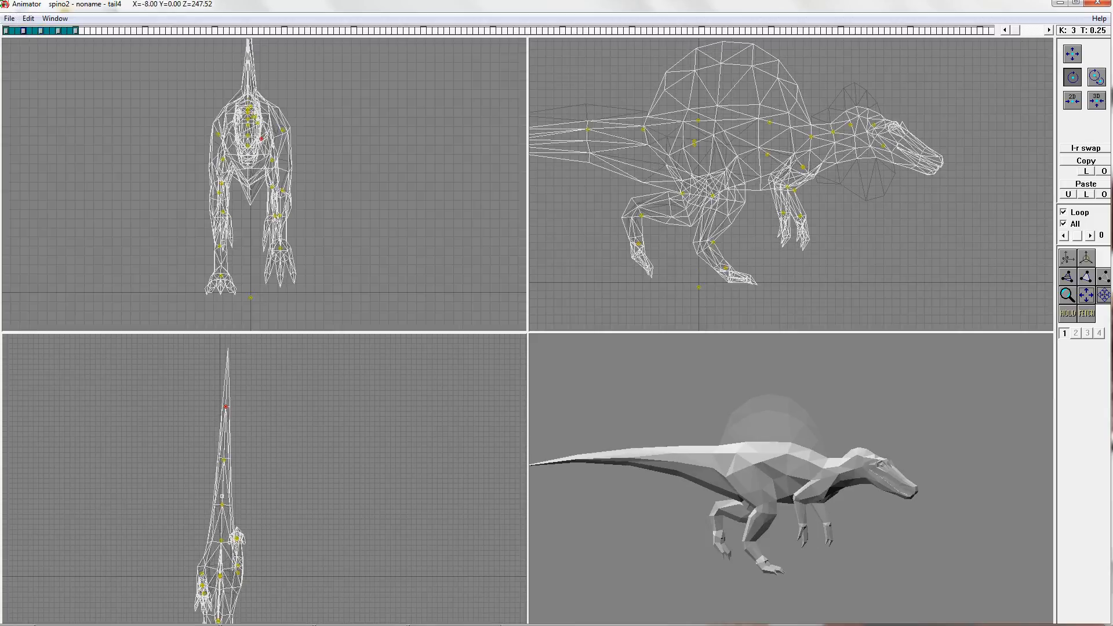
{"action": "left_click_drag", "start_coordinate": [224, 459], "coordinate": [227, 460]}
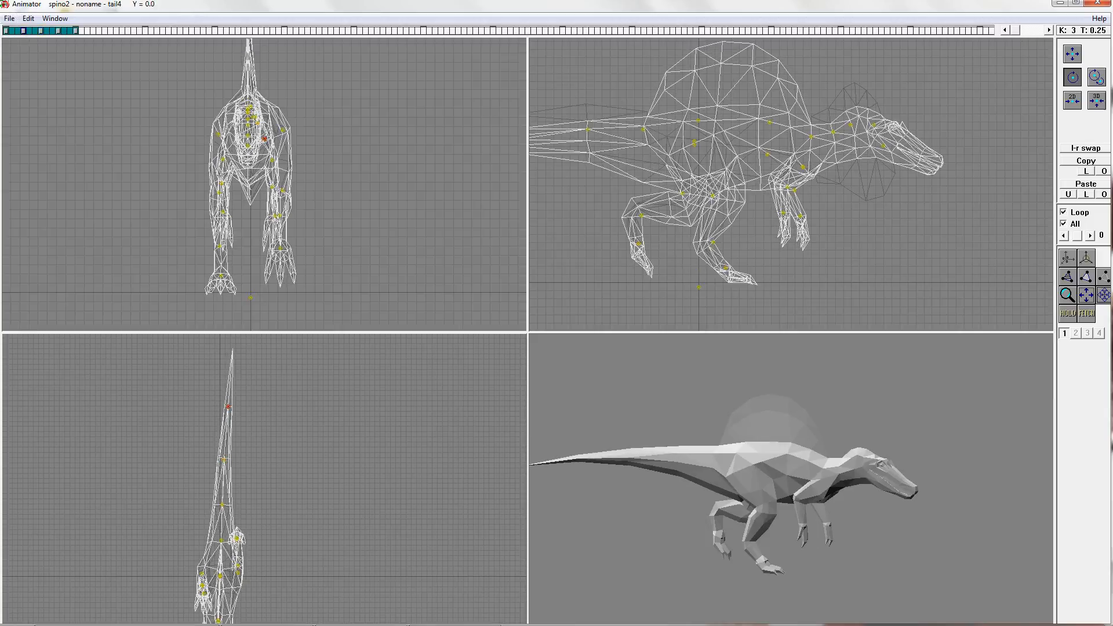
{"action": "left_click_drag", "start_coordinate": [228, 407], "coordinate": [231, 407]}
{"action": "left_click_drag", "start_coordinate": [222, 505], "coordinate": [225, 505]}
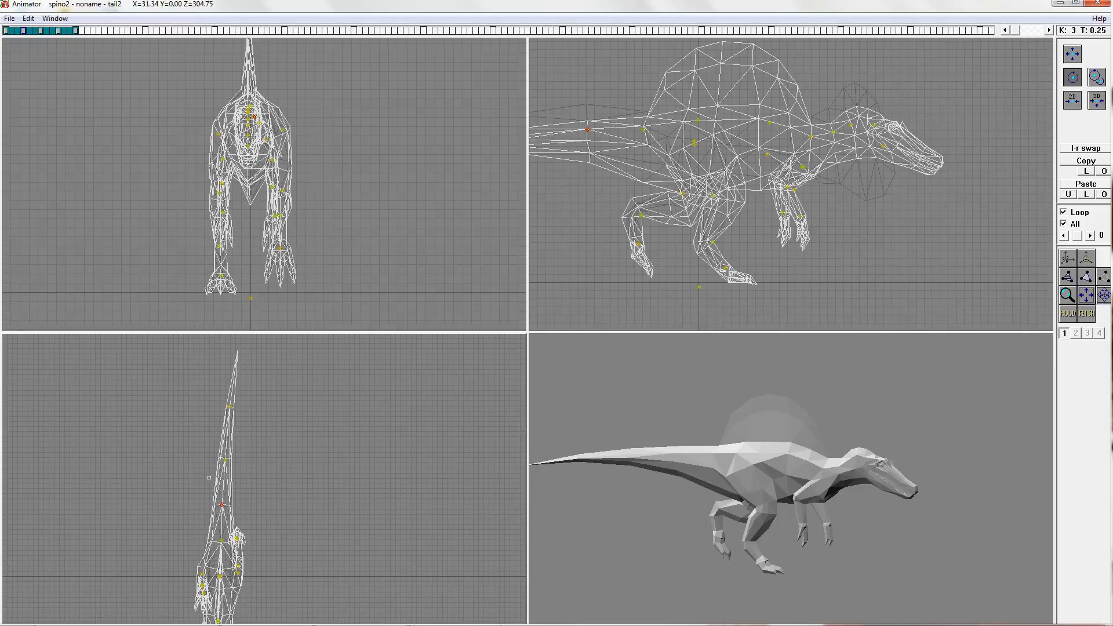
Step: Bend the tail slightly right at key 0 by rotating tail4, tail3 and tail2 in the top view
{"action": "left_click", "coordinate": [6, 31]}
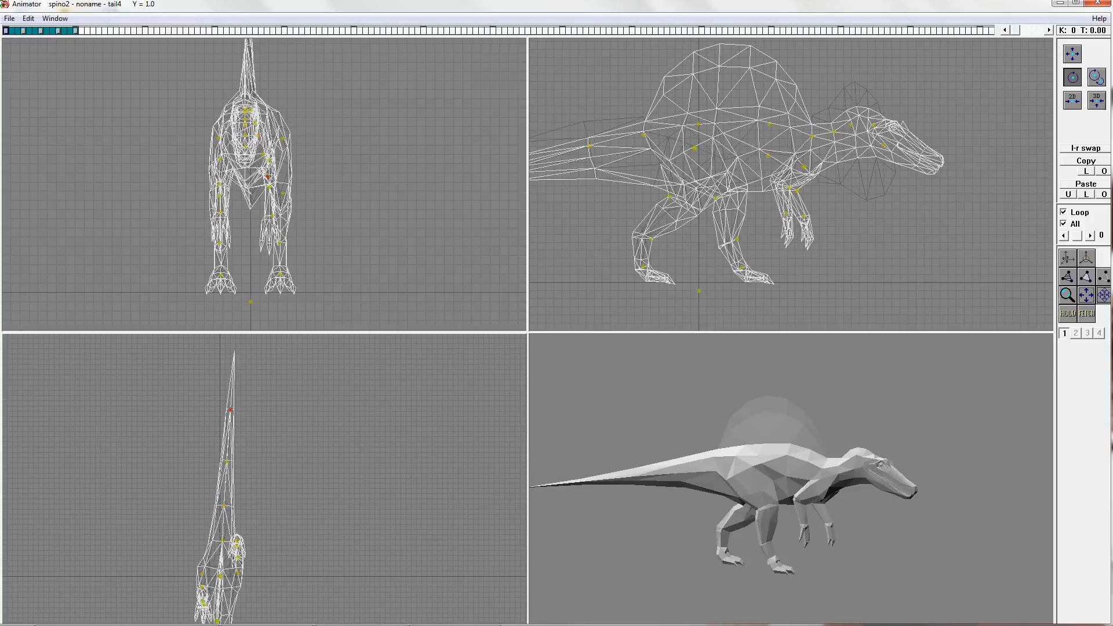
{"action": "left_click_drag", "start_coordinate": [227, 462], "coordinate": [229, 463]}
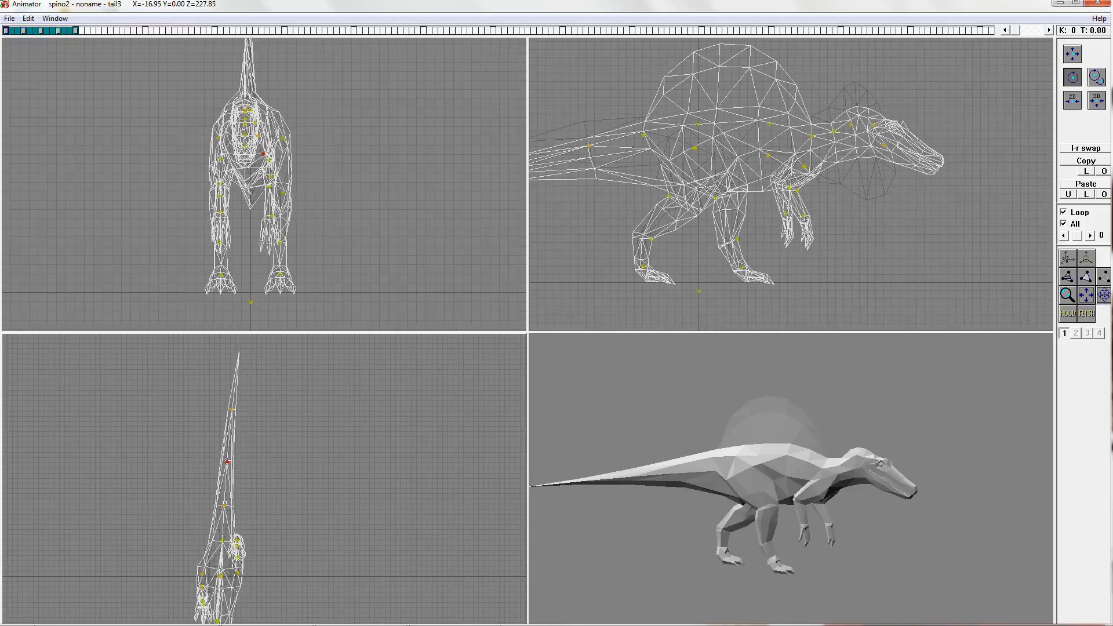
{"action": "left_click_drag", "start_coordinate": [224, 506], "coordinate": [225, 506]}
{"action": "scroll", "coordinate": [265, 479], "scroll_direction": "down", "scroll_amount": 8}
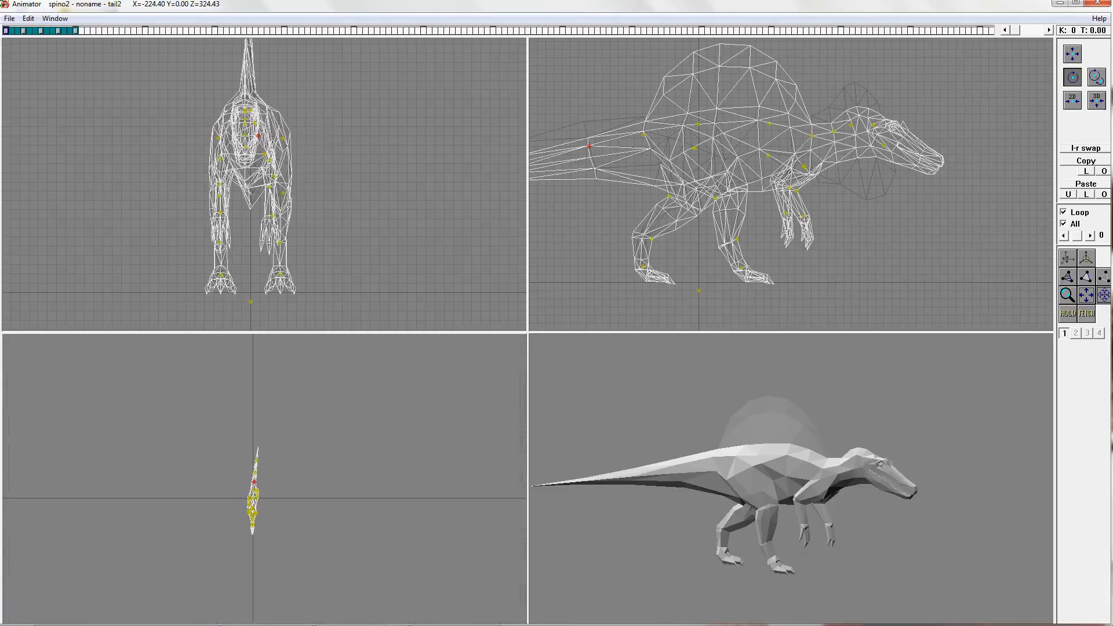
Step: Refine the tail's sideways curve at key 6 by rotating tail4, tail3 and tail1 in the top view after checking key 3
{"action": "left_click", "coordinate": [24, 30]}
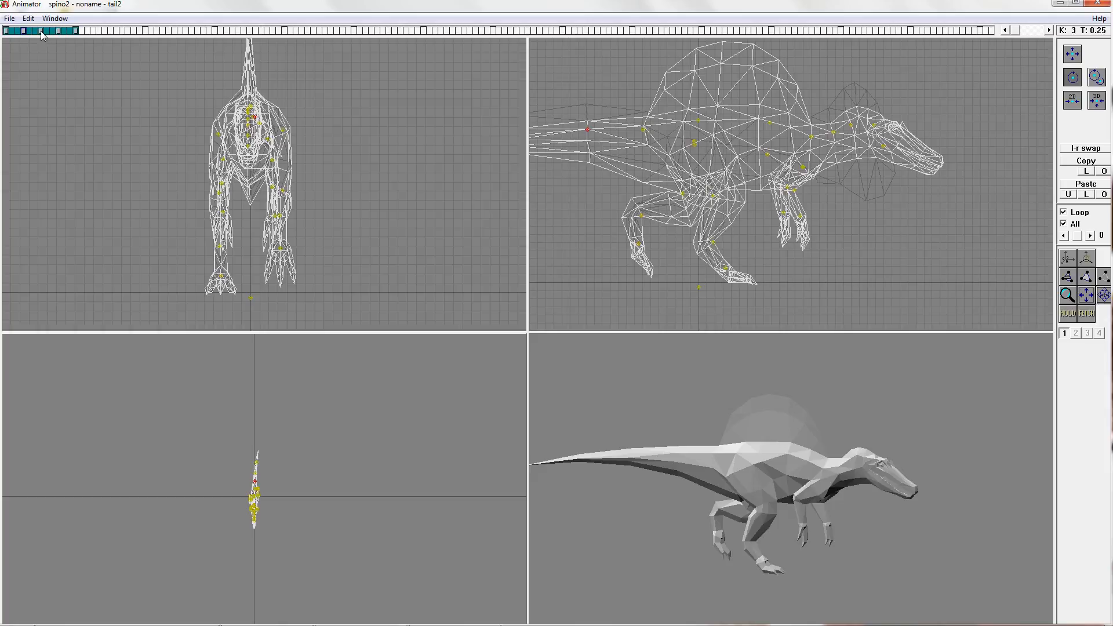
{"action": "left_click", "coordinate": [40, 31]}
{"action": "scroll", "coordinate": [280, 428], "scroll_direction": "up", "scroll_amount": 8}
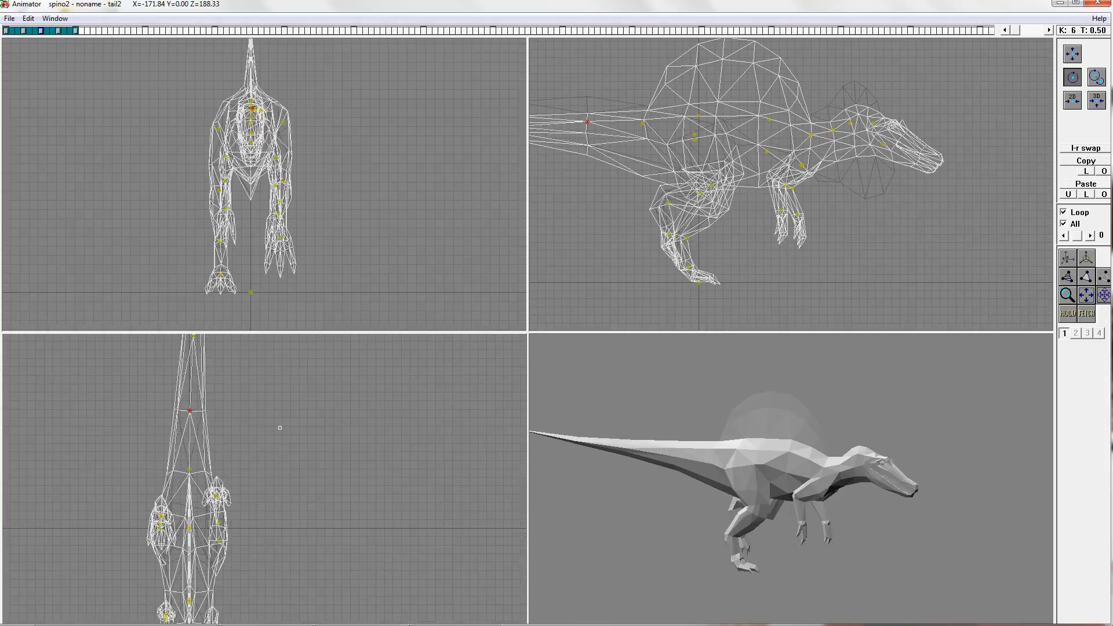
{"action": "middle_click_drag", "start_coordinate": [280, 428], "coordinate": [284, 498]}
{"action": "scroll", "coordinate": [252, 393], "scroll_direction": "down", "scroll_amount": 6}
{"action": "left_click", "coordinate": [238, 423]}
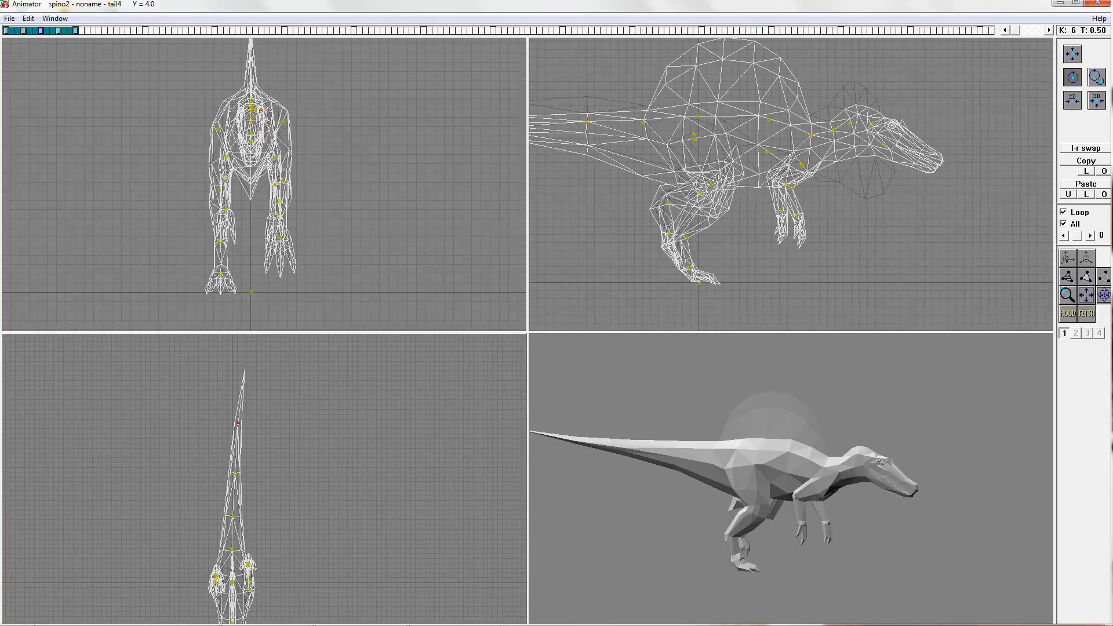
{"action": "left_click_drag", "start_coordinate": [235, 475], "coordinate": [237, 474]}
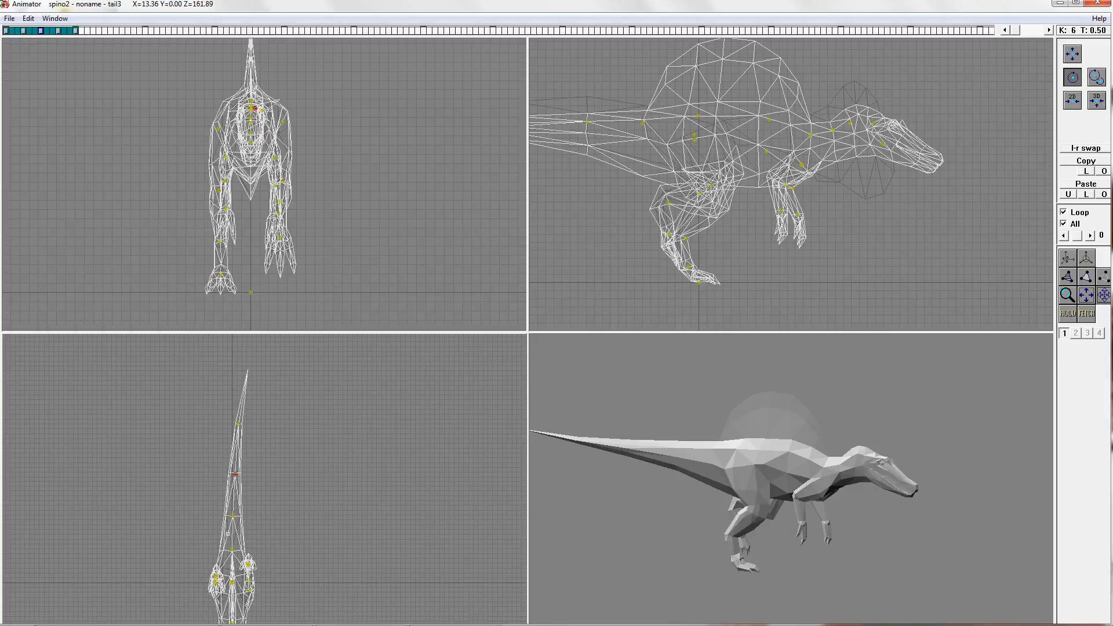
{"action": "left_click_drag", "start_coordinate": [232, 548], "coordinate": [230, 549]}
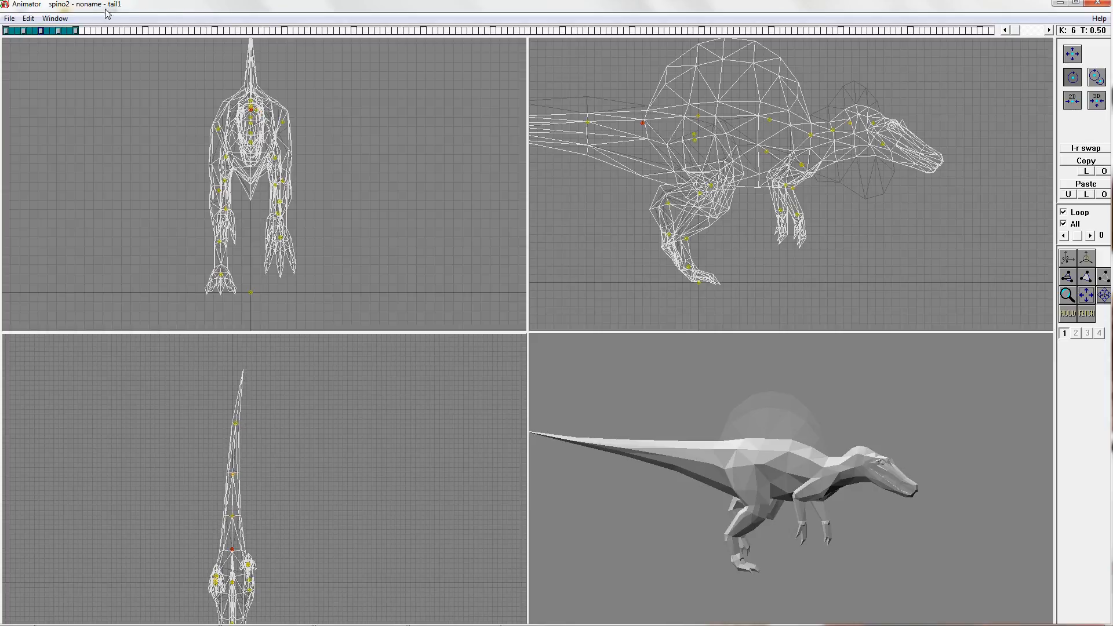
Step: Curve the tail at key 9 in the top view, swinging its base left with tail1 and its tip right with tail3 and tail4
{"action": "left_click", "coordinate": [58, 31]}
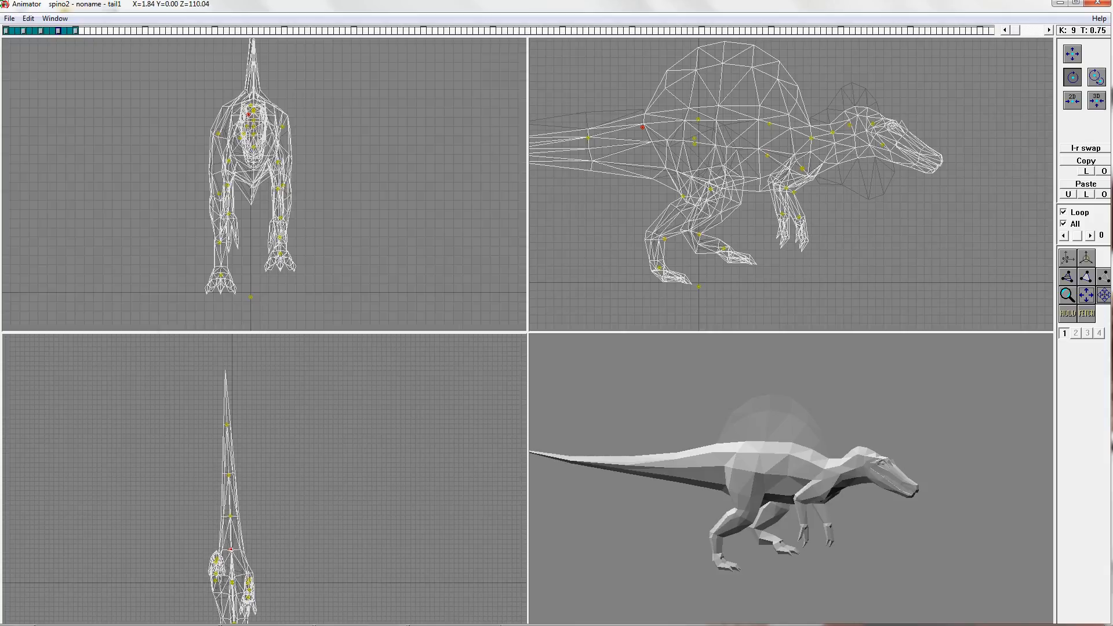
{"action": "left_click_drag", "start_coordinate": [231, 548], "coordinate": [231, 516]}
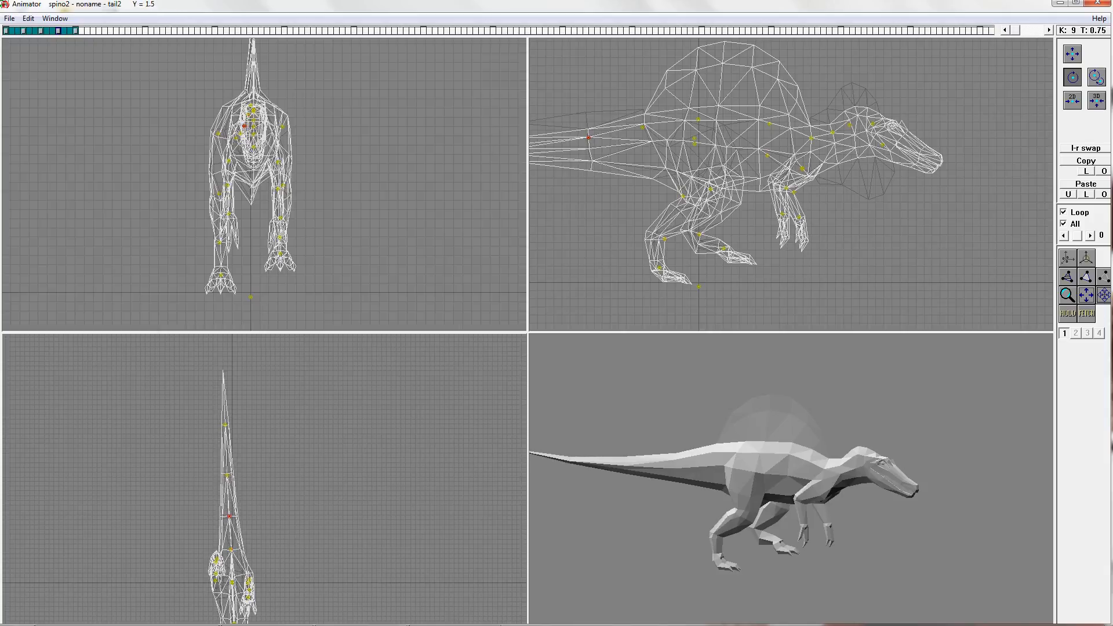
{"action": "left_click_drag", "start_coordinate": [228, 475], "coordinate": [231, 475]}
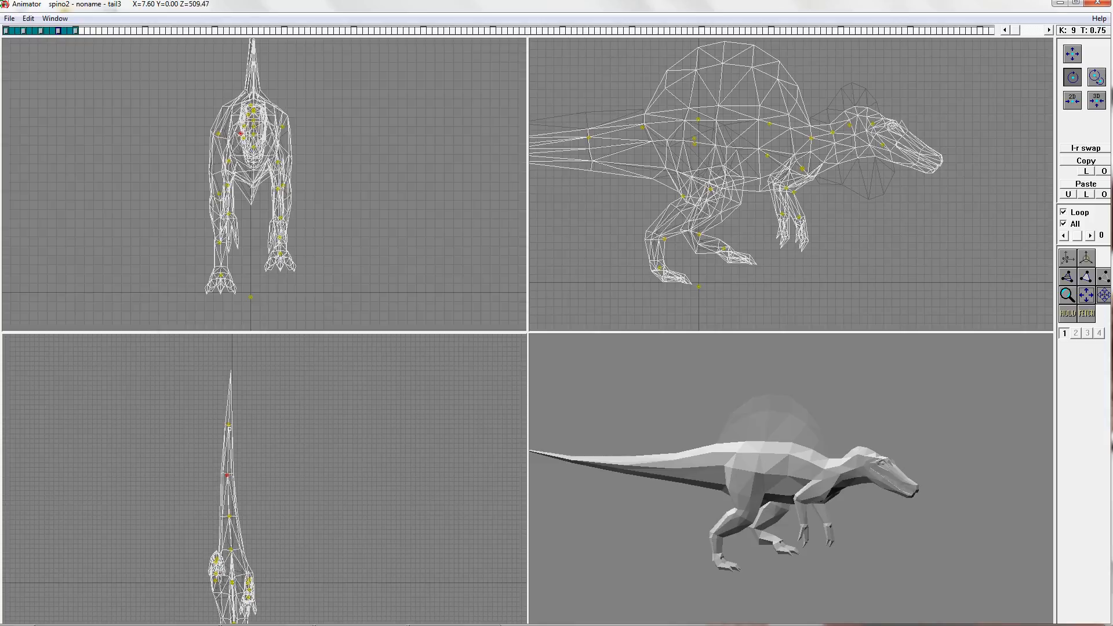
{"action": "left_click_drag", "start_coordinate": [229, 424], "coordinate": [230, 425]}
{"action": "left_click_drag", "start_coordinate": [229, 516], "coordinate": [229, 549]}
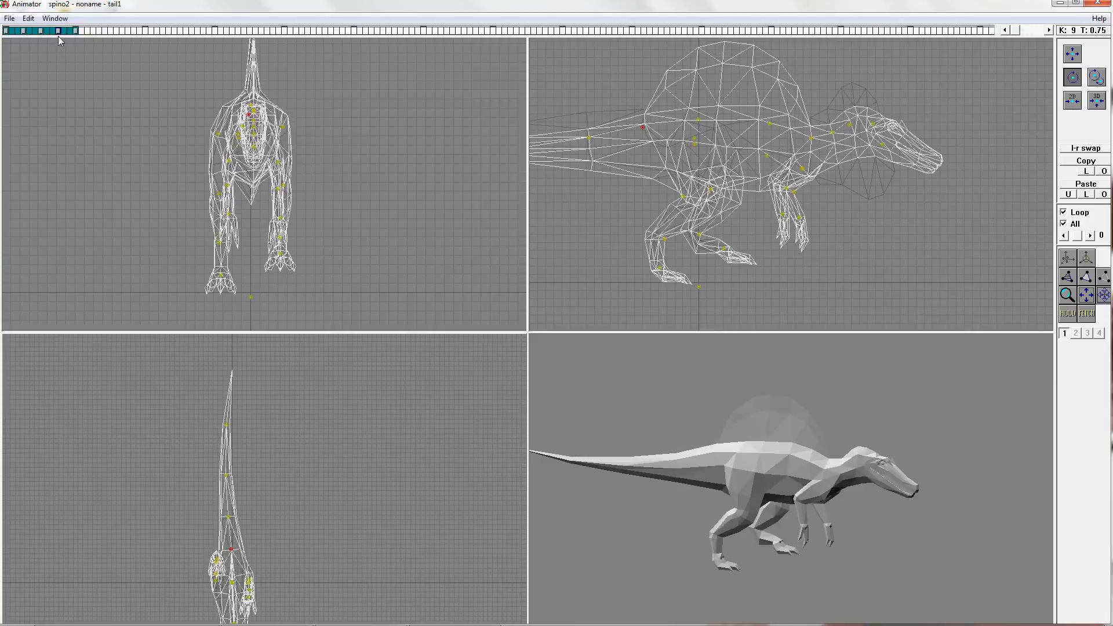
{"action": "left_click_drag", "start_coordinate": [226, 475], "coordinate": [227, 469]}
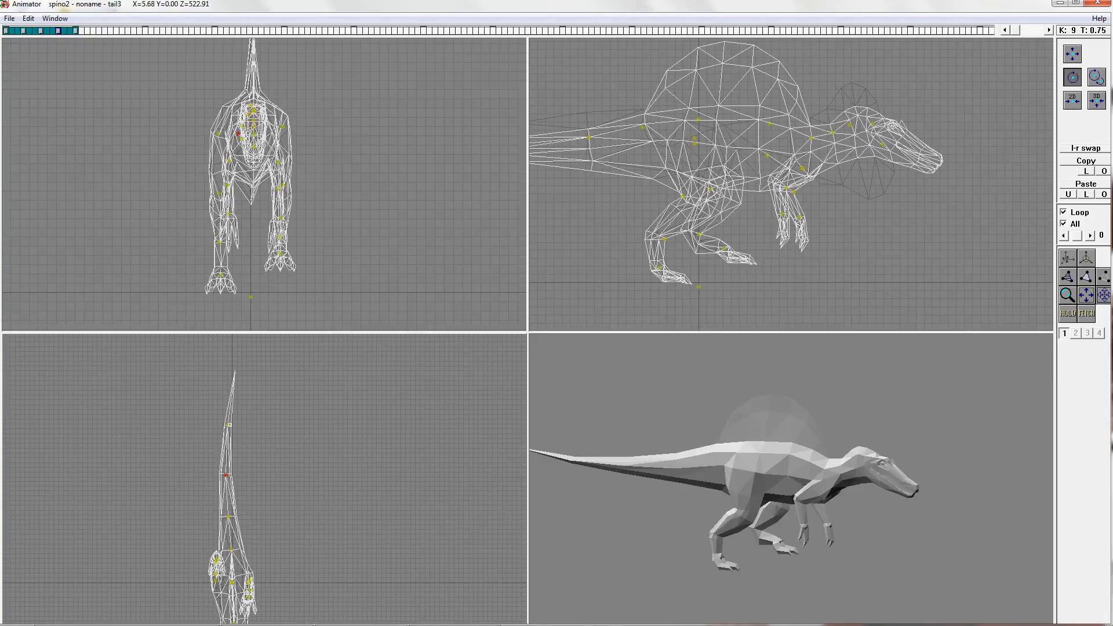
{"action": "left_click_drag", "start_coordinate": [227, 424], "coordinate": [229, 424]}
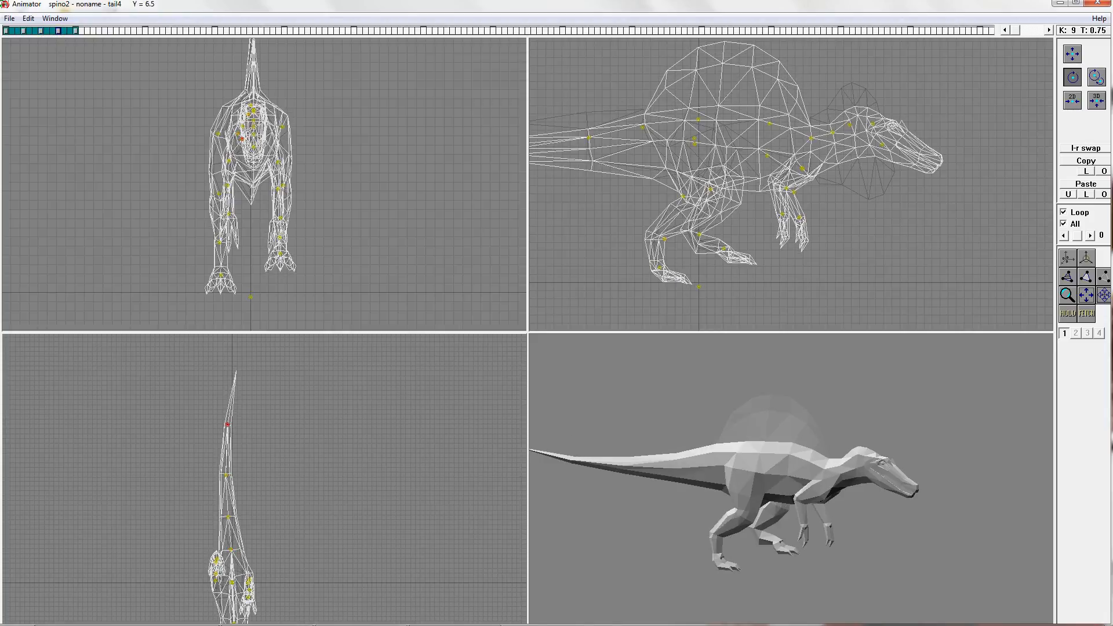
Step: Compare keys 6 and 9, and bend the tail further right at key 9 by rotating tail2 and tail4
{"action": "left_click", "coordinate": [42, 30]}
{"action": "left_click", "coordinate": [58, 30]}
{"action": "left_click", "coordinate": [226, 476]}
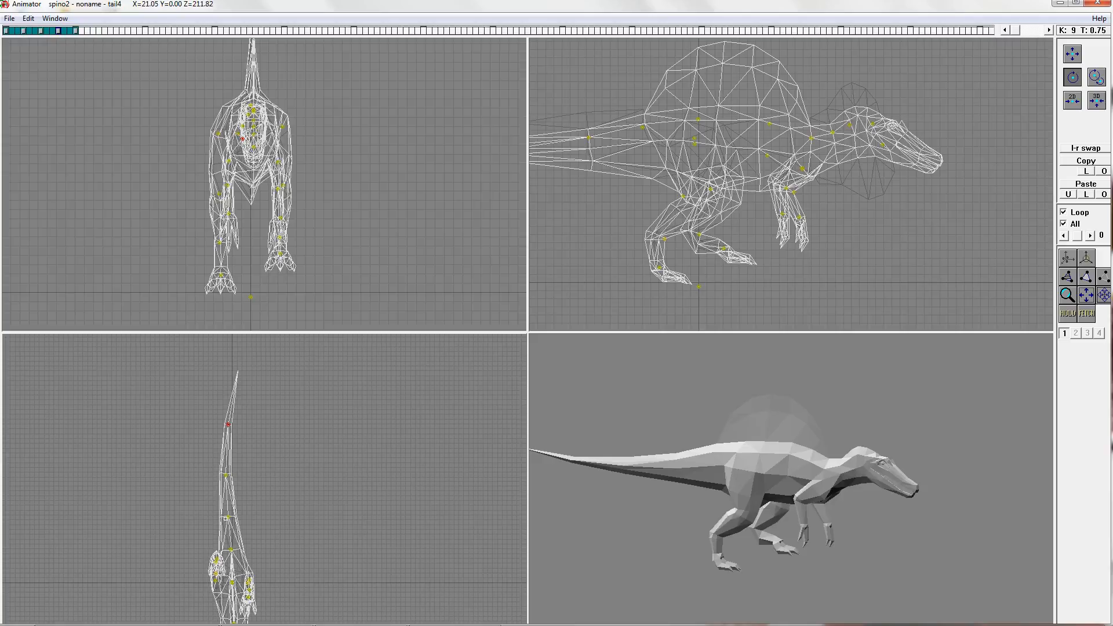
{"action": "left_click_drag", "start_coordinate": [227, 518], "coordinate": [230, 517]}
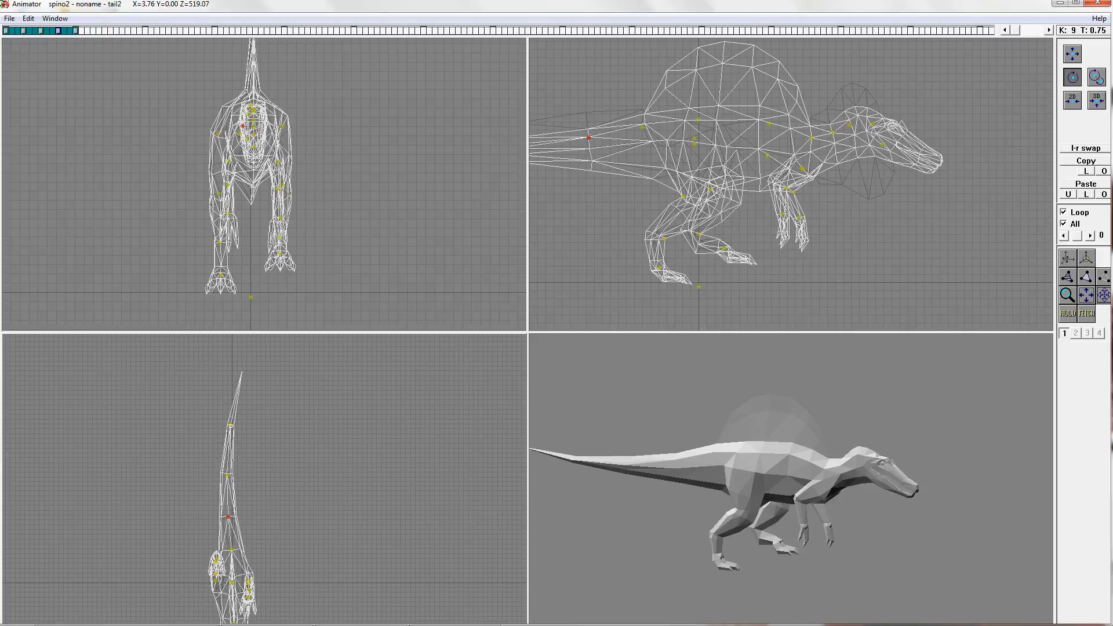
{"action": "left_click_drag", "start_coordinate": [230, 425], "coordinate": [231, 425]}
Step: Bend the tail slightly left at key 12 by rotating tail2, tail3 and tail4 in the top view
{"action": "left_click", "coordinate": [76, 33]}
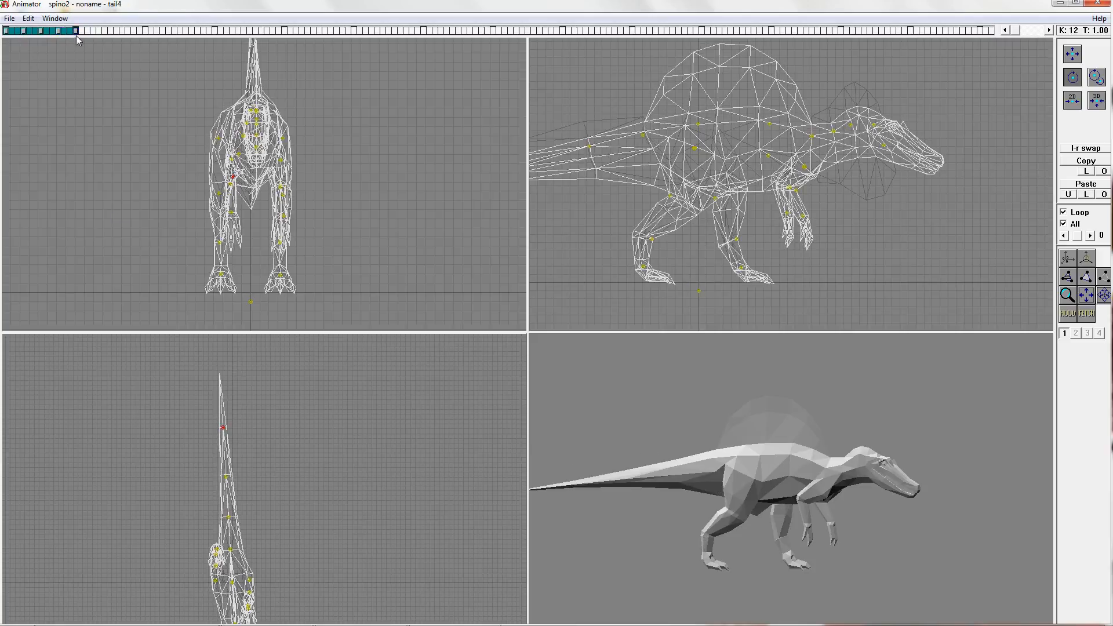
{"action": "left_click", "coordinate": [229, 517]}
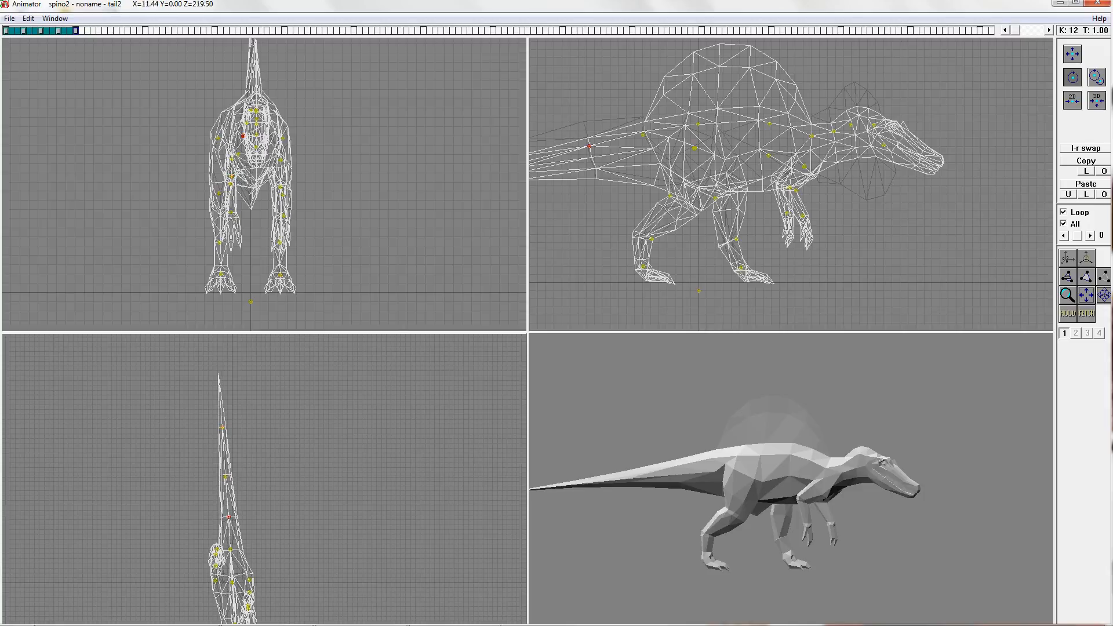
{"action": "left_click_drag", "start_coordinate": [226, 477], "coordinate": [226, 476]}
{"action": "left_click_drag", "start_coordinate": [221, 428], "coordinate": [221, 428]}
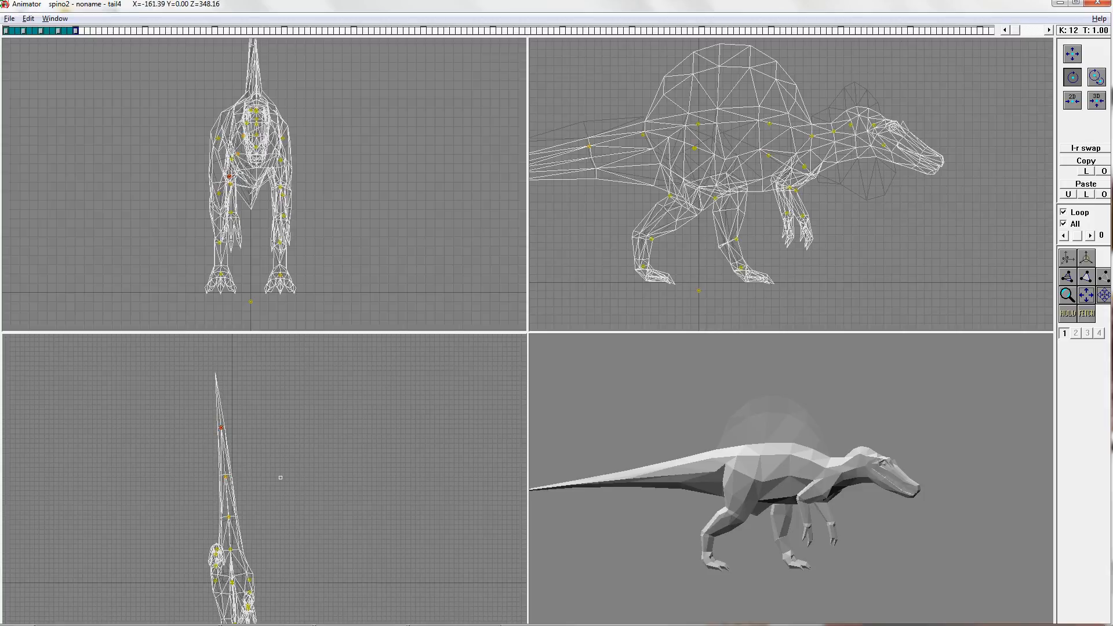
{"action": "scroll", "coordinate": [278, 481], "scroll_direction": "down", "scroll_amount": 4}
{"action": "scroll", "coordinate": [249, 499], "scroll_direction": "up", "scroll_amount": 4}
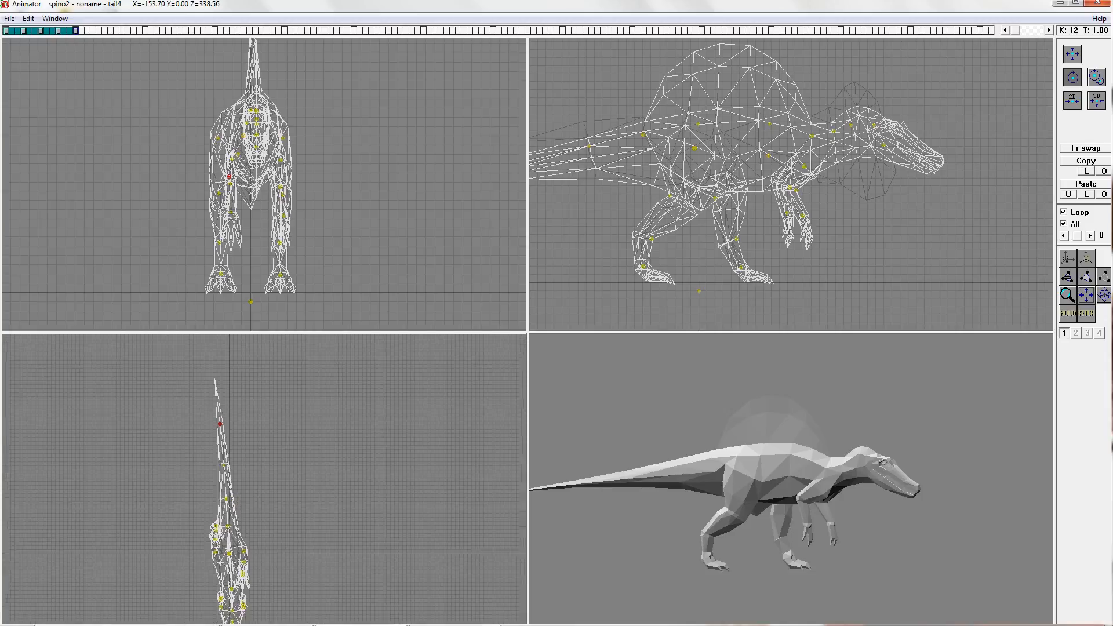
Step: Replace the pose at key 12 with a copy of the key 0 pose
{"action": "left_click", "coordinate": [7, 31]}
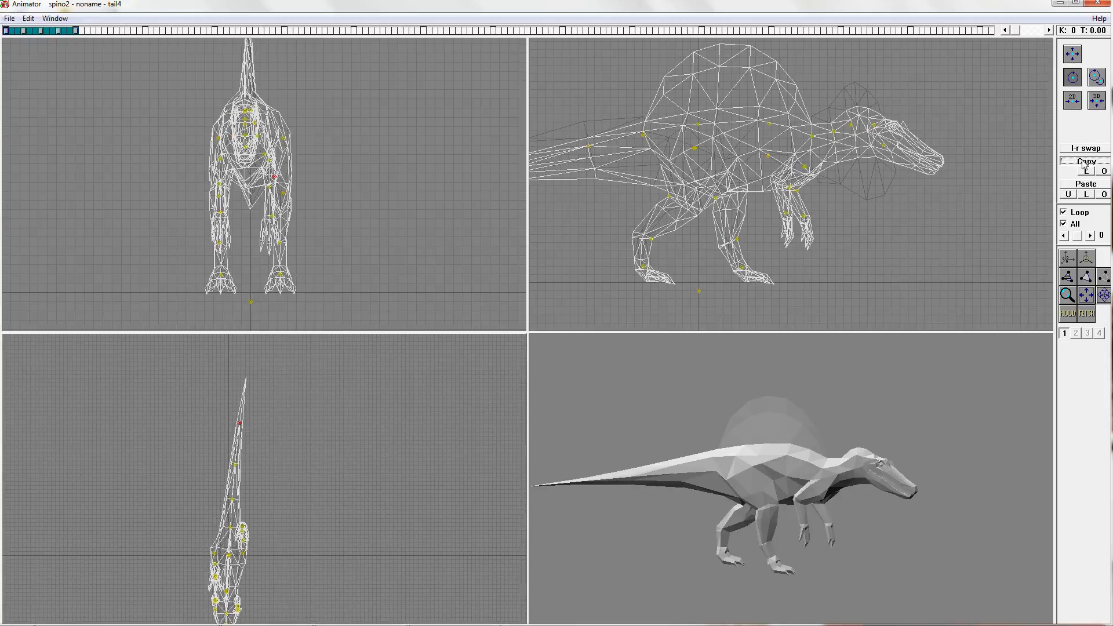
{"action": "left_click", "coordinate": [76, 30]}
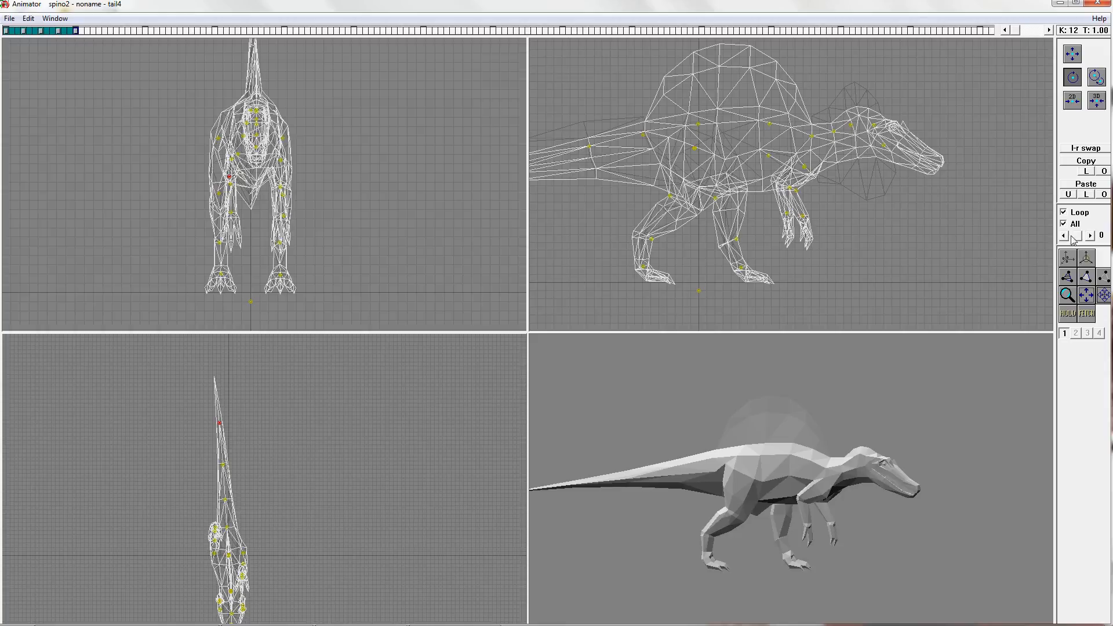
{"action": "left_click", "coordinate": [1090, 185]}
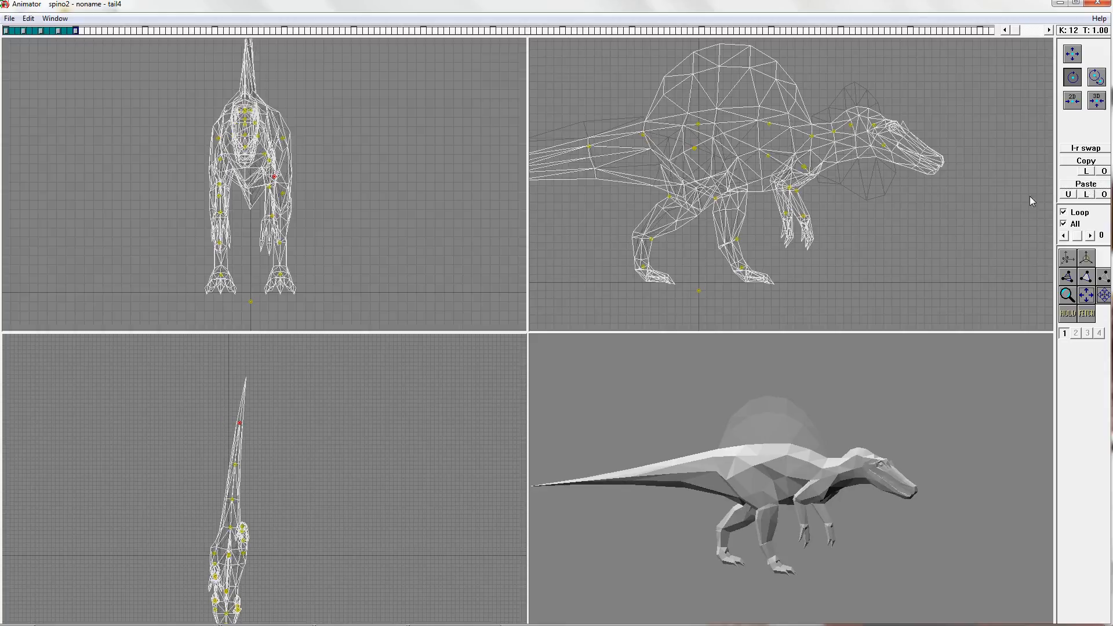
Step: Mirror the body bone's animation at key 12 and swap the left and right legs using the r-leg1 bone
{"action": "left_click", "coordinate": [1076, 55]}
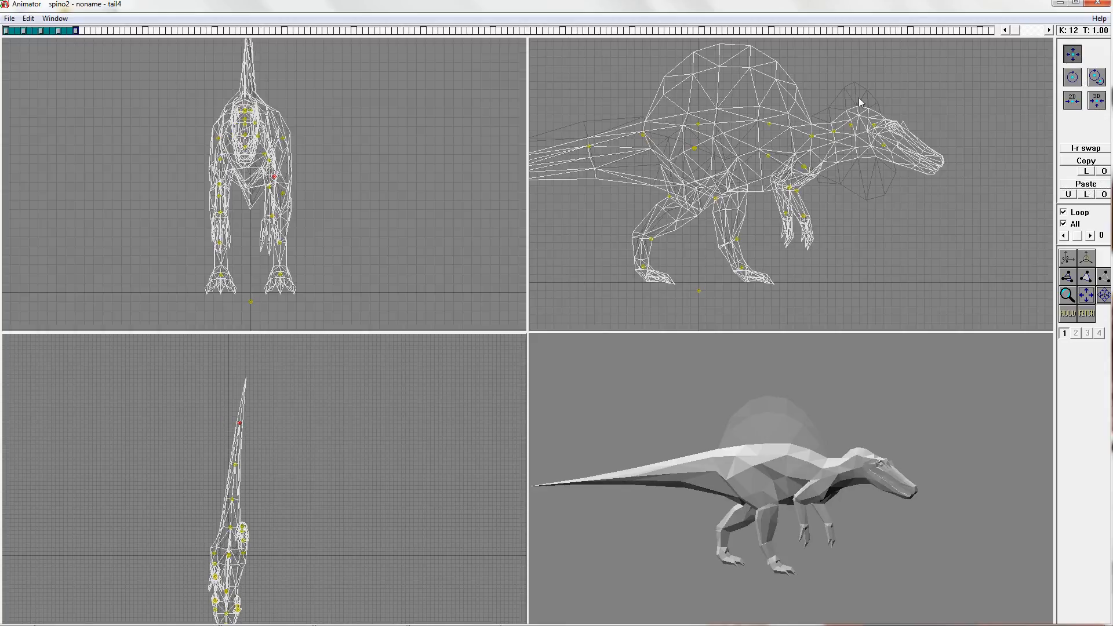
{"action": "left_click", "coordinate": [698, 123]}
{"action": "left_click", "coordinate": [28, 18]}
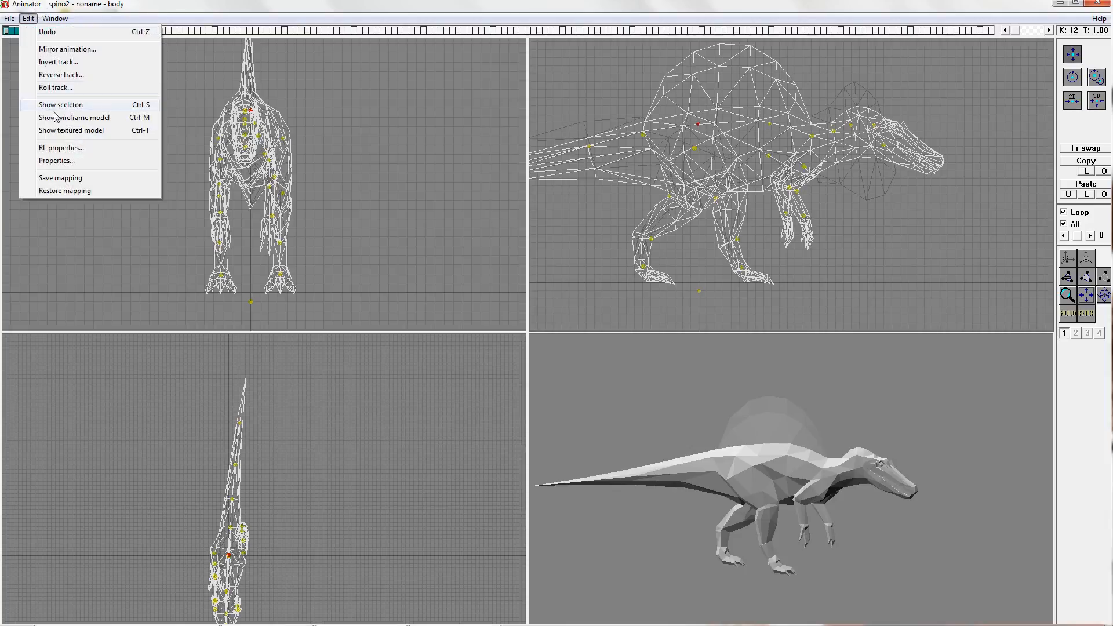
{"action": "left_click", "coordinate": [67, 50]}
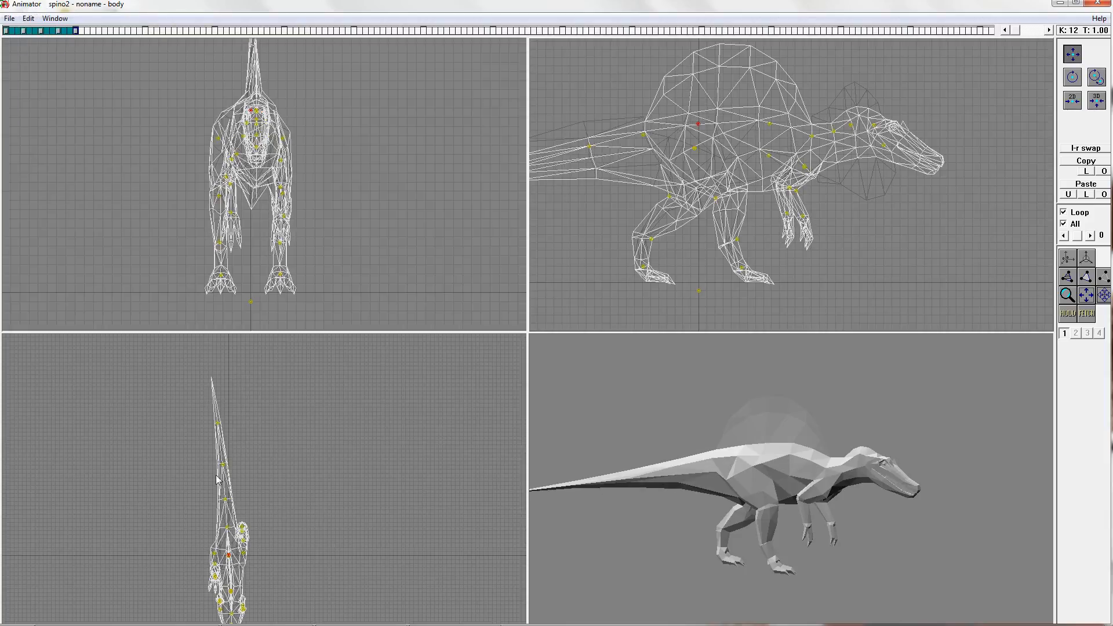
{"action": "middle_click_drag", "start_coordinate": [313, 529], "coordinate": [301, 473]}
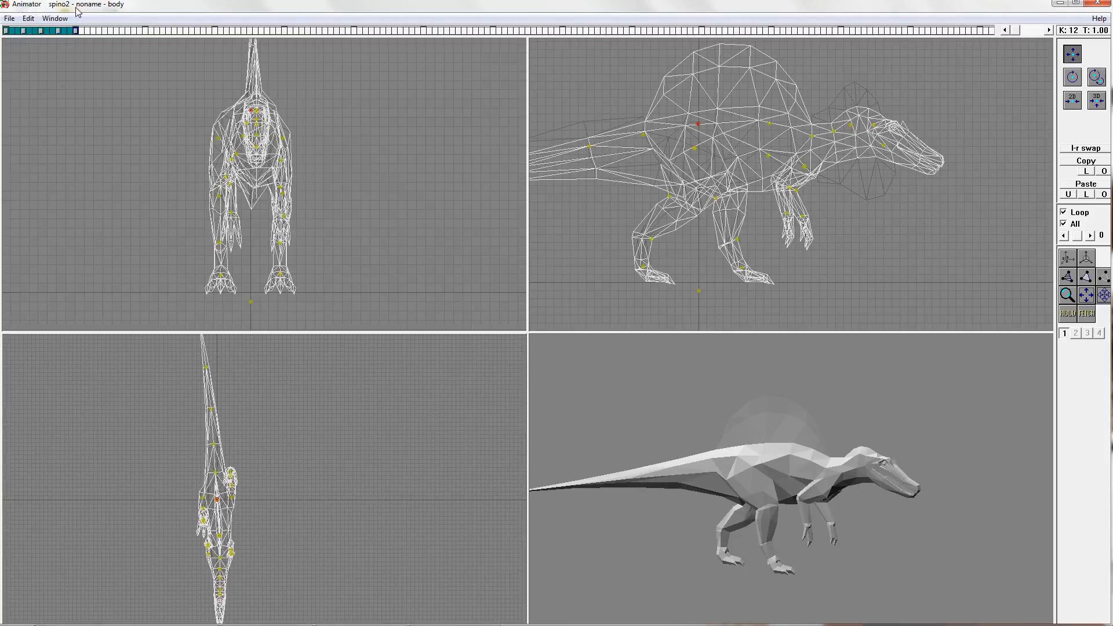
{"action": "left_click", "coordinate": [695, 148]}
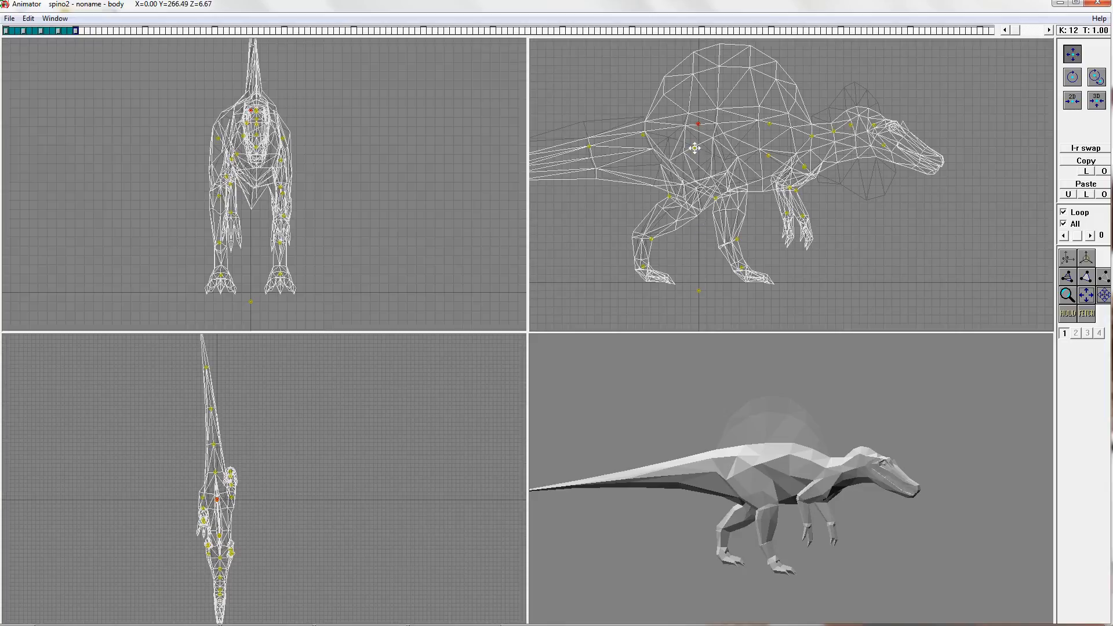
{"action": "left_click", "coordinate": [1088, 149]}
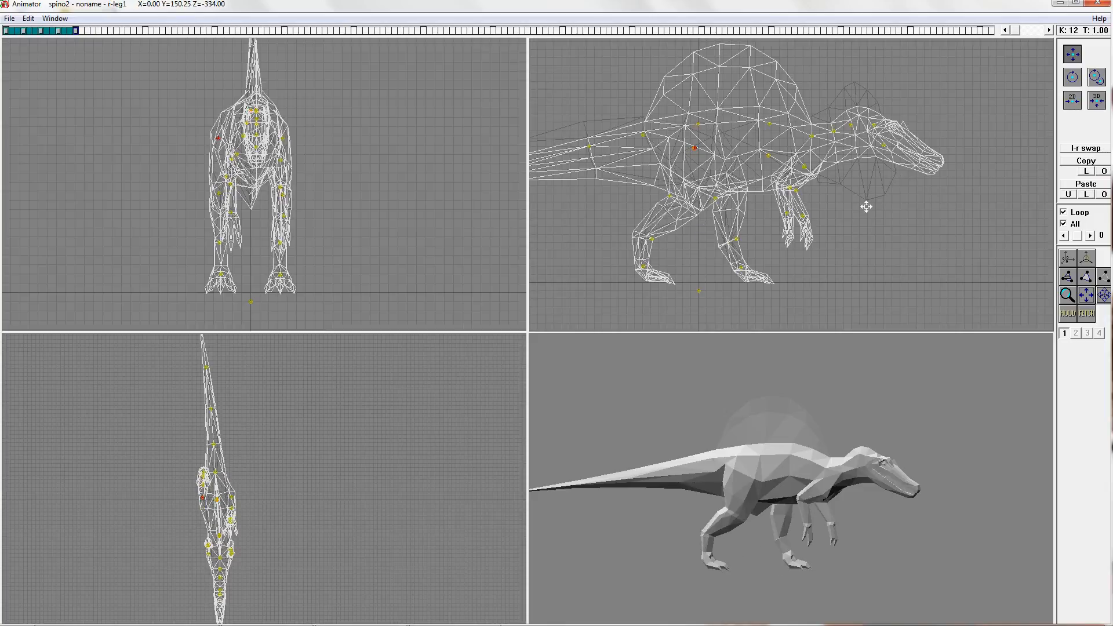
Step: Play the walk cycle and examine its motion in the side, front and top views
{"action": "left_click_drag", "start_coordinate": [6, 31], "coordinate": [78, 31]}
{"action": "mouse_move", "coordinate": [637, 189]}
{"action": "right_mouse_down"}
{"action": "mouse_move", "coordinate": [635, 253]}
{"action": "mouse_move", "coordinate": [635, 192]}
{"action": "right_mouse_up"}
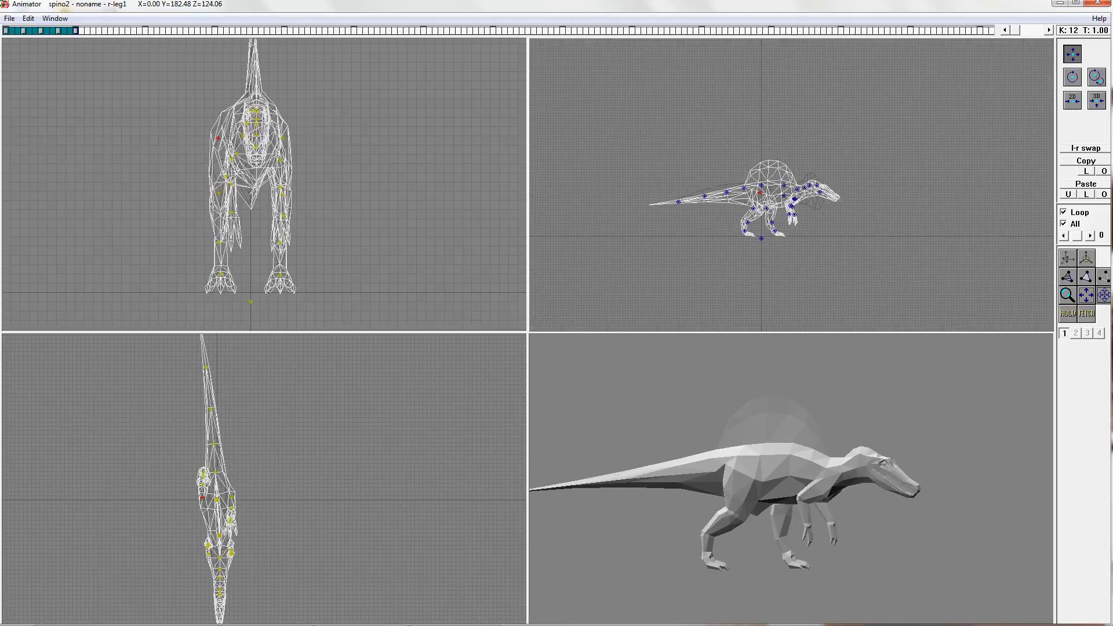
{"action": "left_click", "coordinate": [314, 152]}
{"action": "key", "text": "space"}
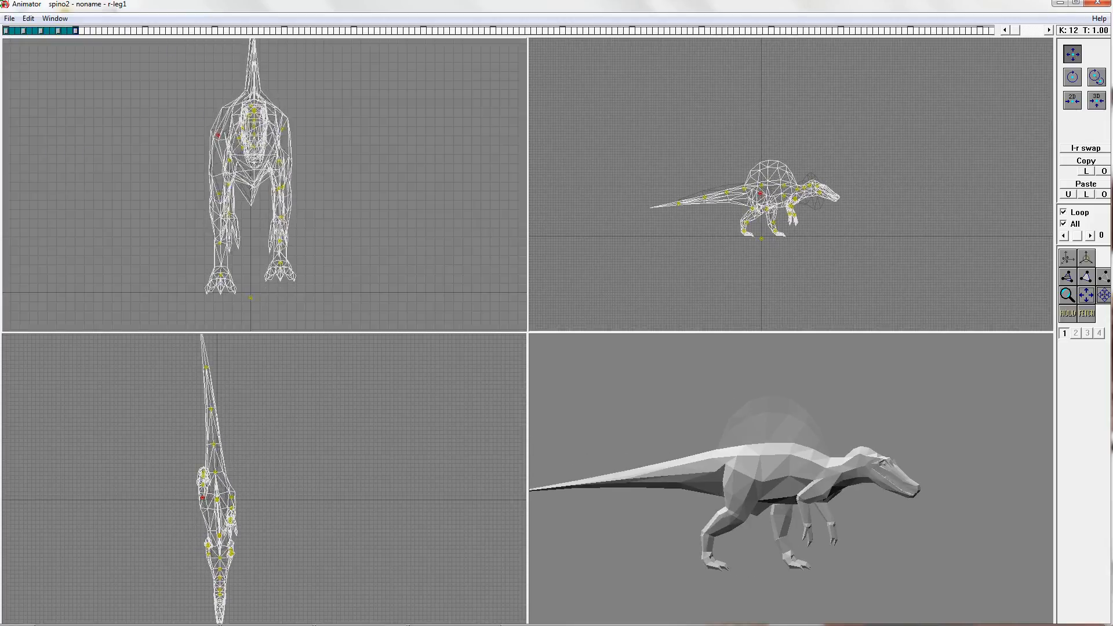
{"action": "key", "text": "space"}
{"action": "left_click", "coordinate": [301, 427]}
{"action": "key", "text": "space"}
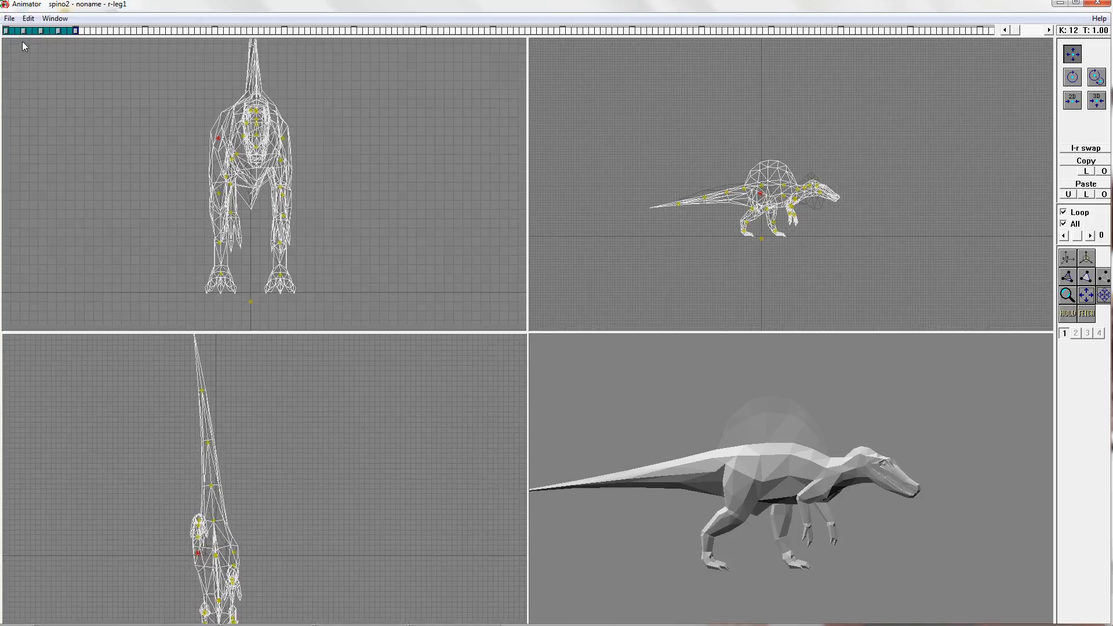
Step: Adjust the tail's sideways sway by rotating tail1 at key 3 and slightly left at key 9, and review the motion in the top view
{"action": "left_click", "coordinate": [1073, 84]}
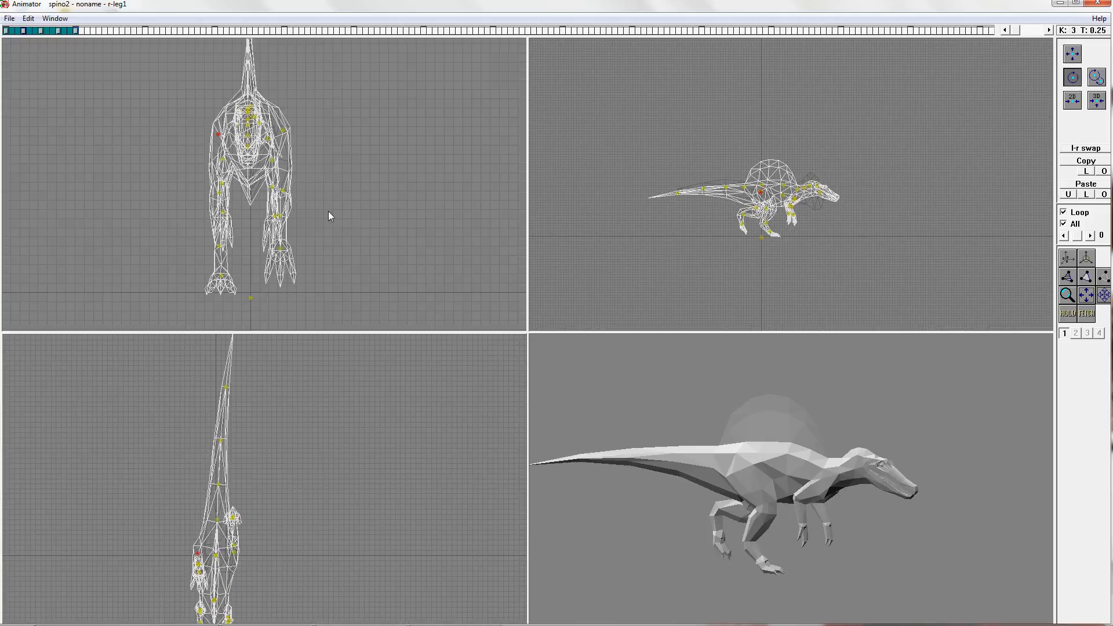
{"action": "mouse_move", "coordinate": [6, 32]}
{"action": "left_mouse_down"}
{"action": "mouse_move", "coordinate": [119, 35]}
{"action": "mouse_move", "coordinate": [5, 33]}
{"action": "left_mouse_up"}
{"action": "left_click", "coordinate": [23, 32]}
{"action": "left_click_drag", "start_coordinate": [219, 513], "coordinate": [227, 511]}
{"action": "left_click", "coordinate": [40, 31]}
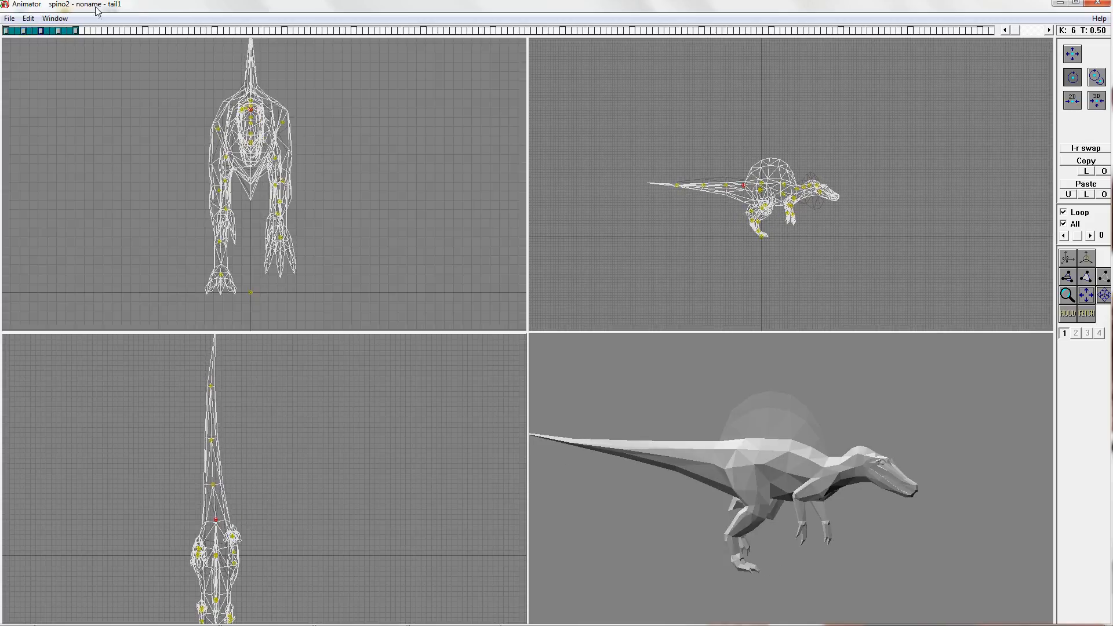
{"action": "left_click", "coordinate": [58, 30]}
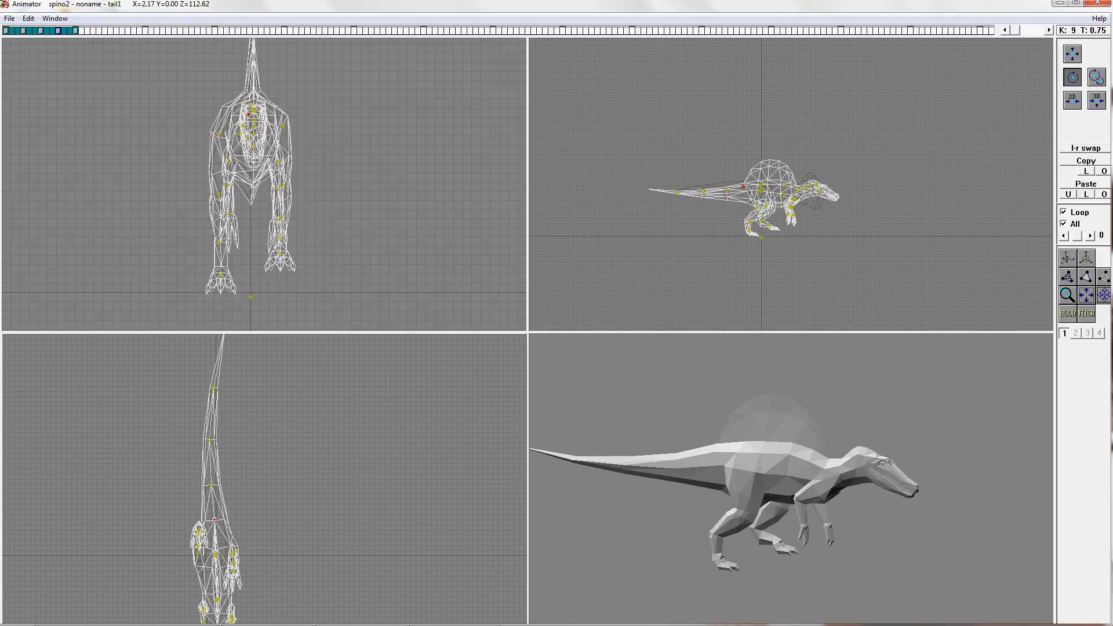
{"action": "left_click_drag", "start_coordinate": [233, 513], "coordinate": [230, 513]}
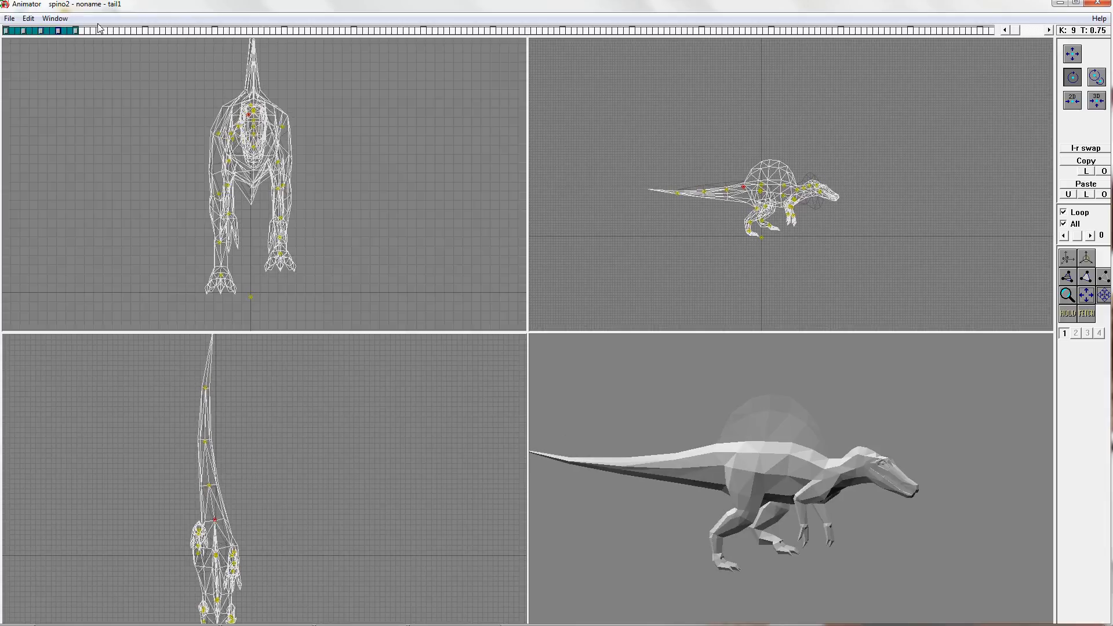
{"action": "left_click", "coordinate": [75, 30]}
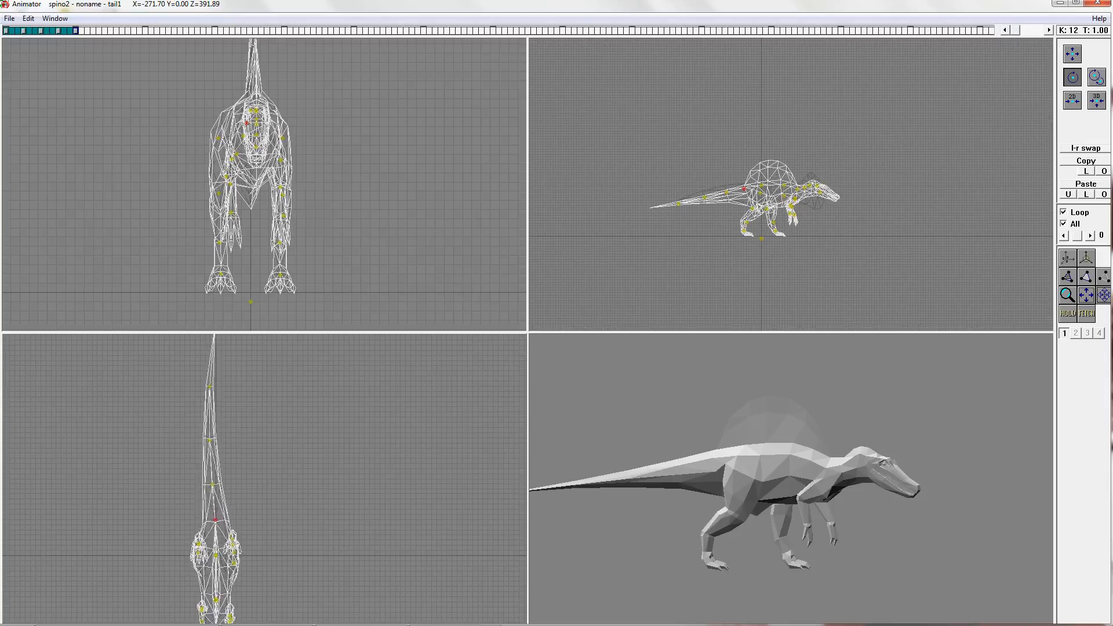
{"action": "scroll", "coordinate": [265, 479], "scroll_direction": "down", "scroll_amount": 5}
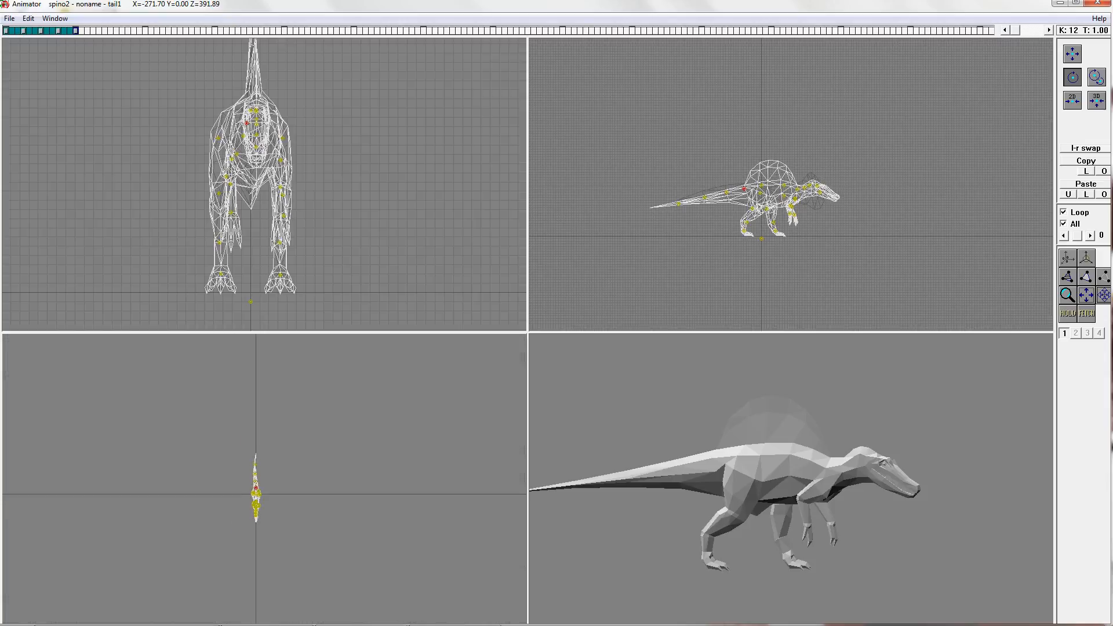
{"action": "scroll", "coordinate": [256, 490], "scroll_direction": "up", "scroll_amount": 8}
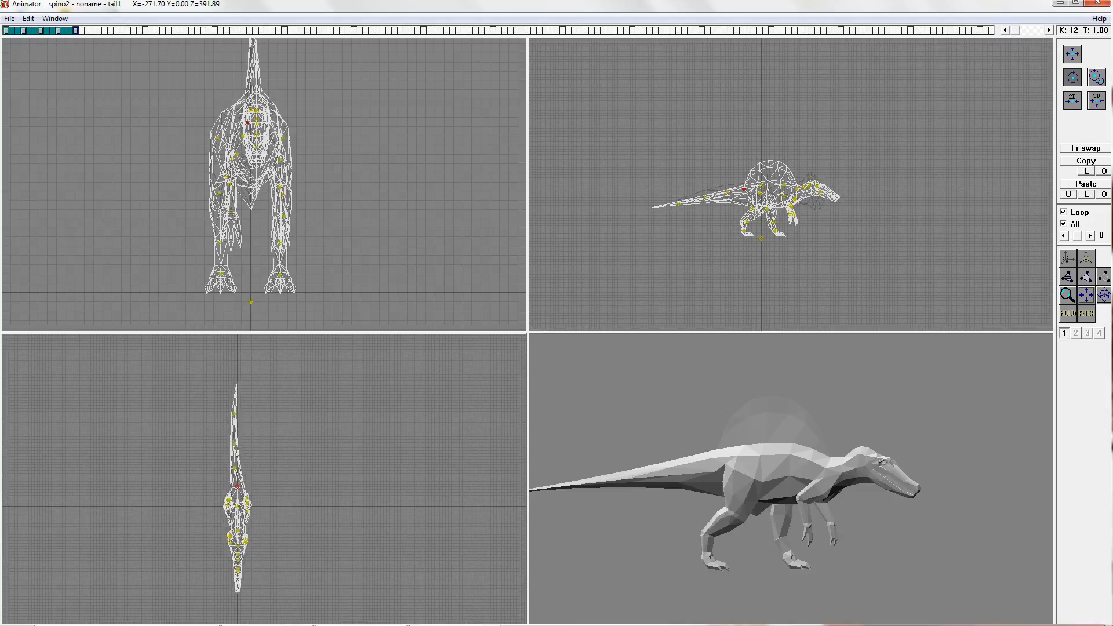
{"action": "mouse_move", "coordinate": [249, 487]}
{"action": "middle_mouse_down"}
{"action": "mouse_move", "coordinate": [253, 517]}
{"action": "mouse_move", "coordinate": [250, 484]}
{"action": "middle_mouse_up"}
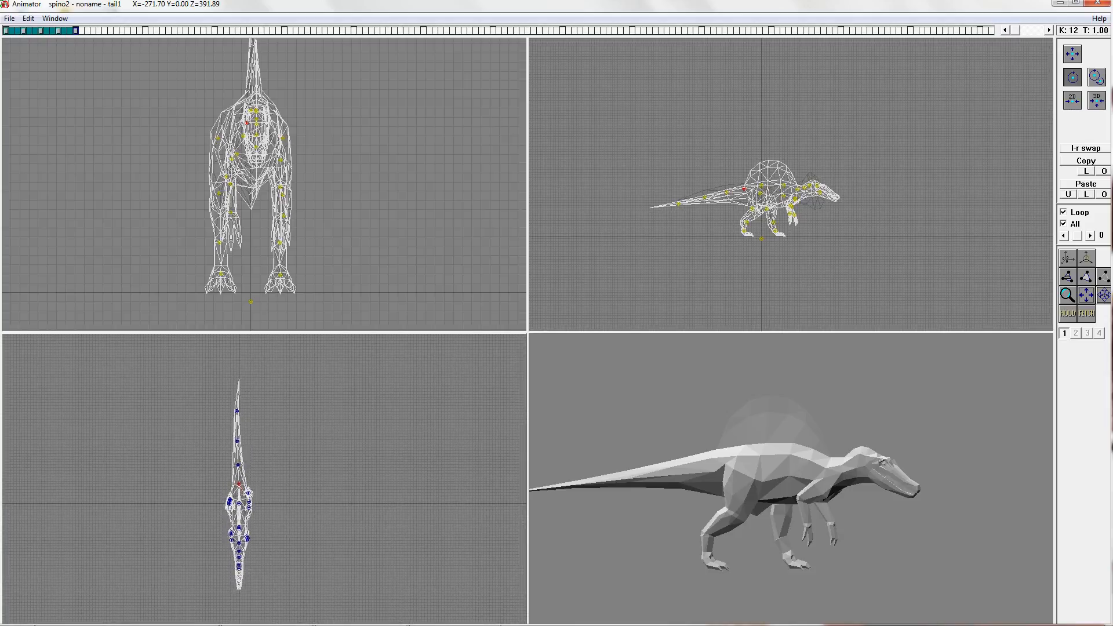
Step: Extend the track with a new key 15 and paste the key 3 pose onto it
{"action": "left_click", "coordinate": [6, 31]}
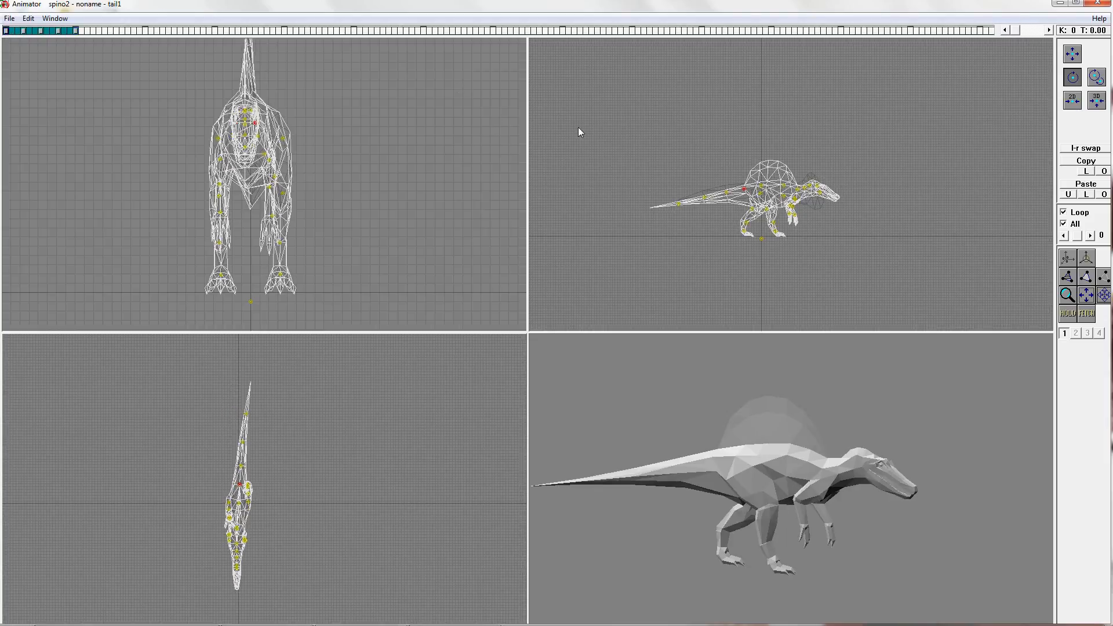
{"action": "left_click", "coordinate": [23, 31]}
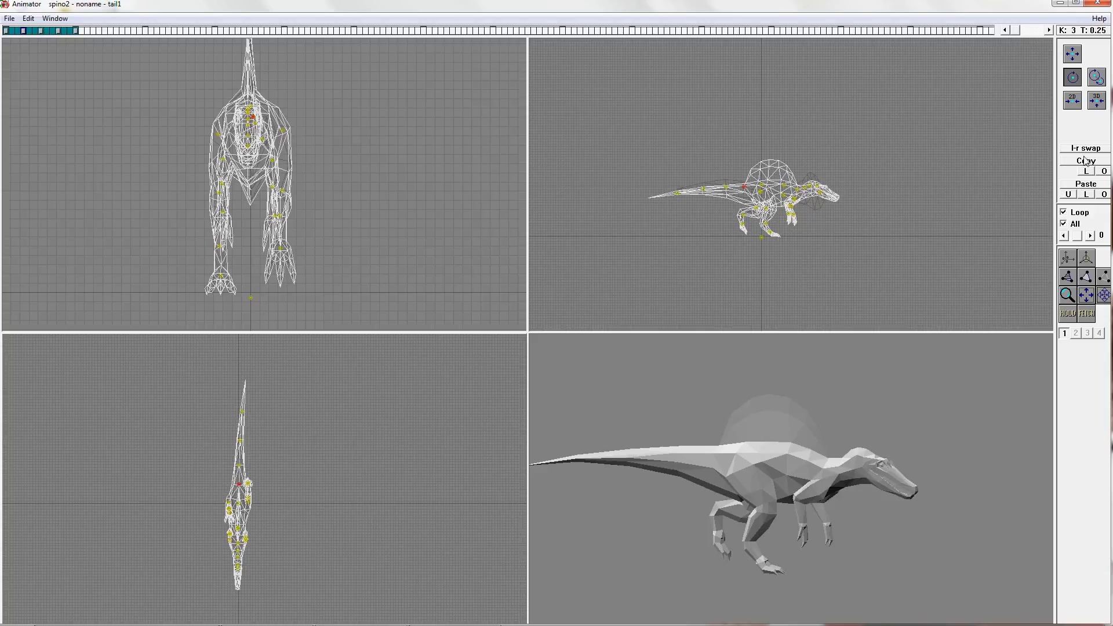
{"action": "left_click", "coordinate": [94, 30]}
{"action": "left_click", "coordinate": [583, 355]}
{"action": "left_click", "coordinate": [1076, 186]}
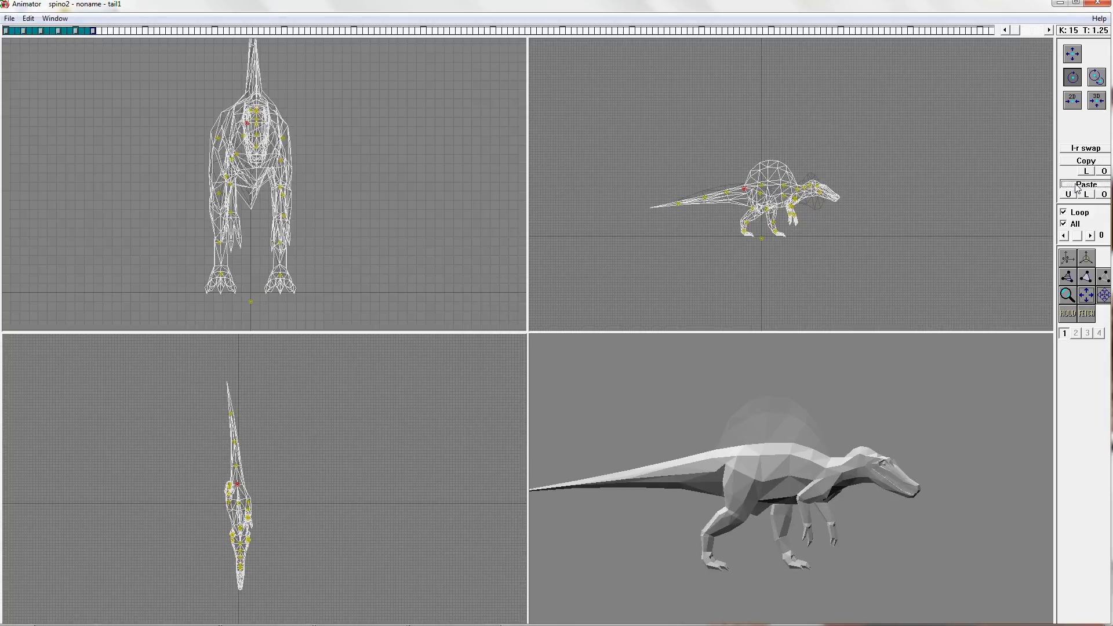
Step: Mirror the body bone's animation at key 15 and swap the left and right legs using the l-leg1 bone
{"action": "mouse_move", "coordinate": [834, 166]}
{"action": "middle_mouse_down"}
{"action": "mouse_move", "coordinate": [844, 179]}
{"action": "mouse_move", "coordinate": [832, 164]}
{"action": "middle_mouse_up"}
{"action": "scroll", "coordinate": [834, 165], "scroll_direction": "up", "scroll_amount": 6}
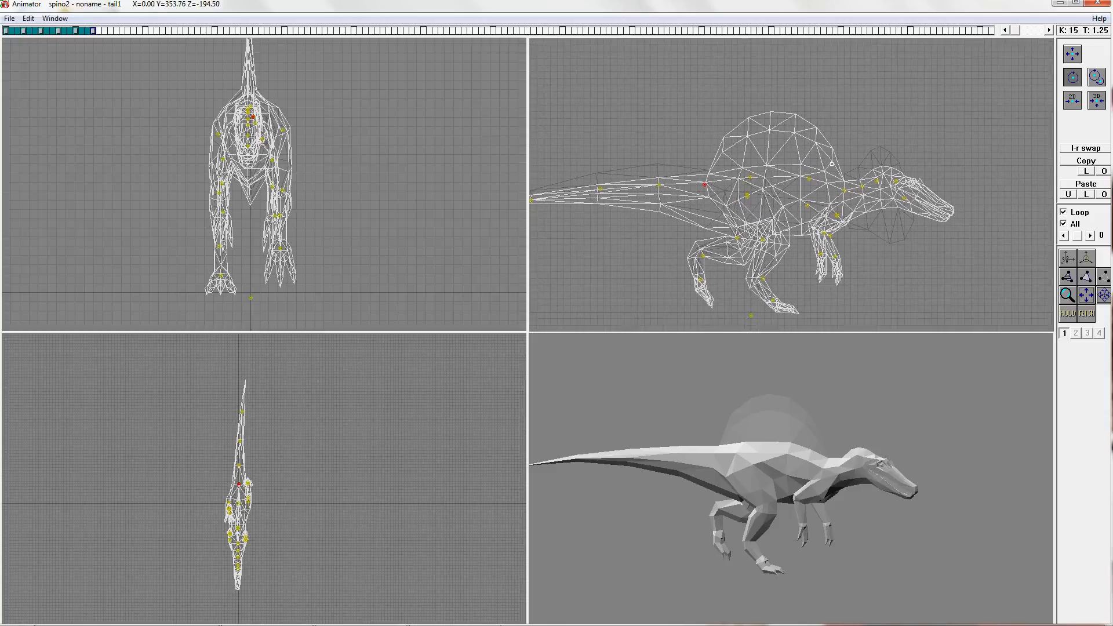
{"action": "left_click", "coordinate": [1072, 54]}
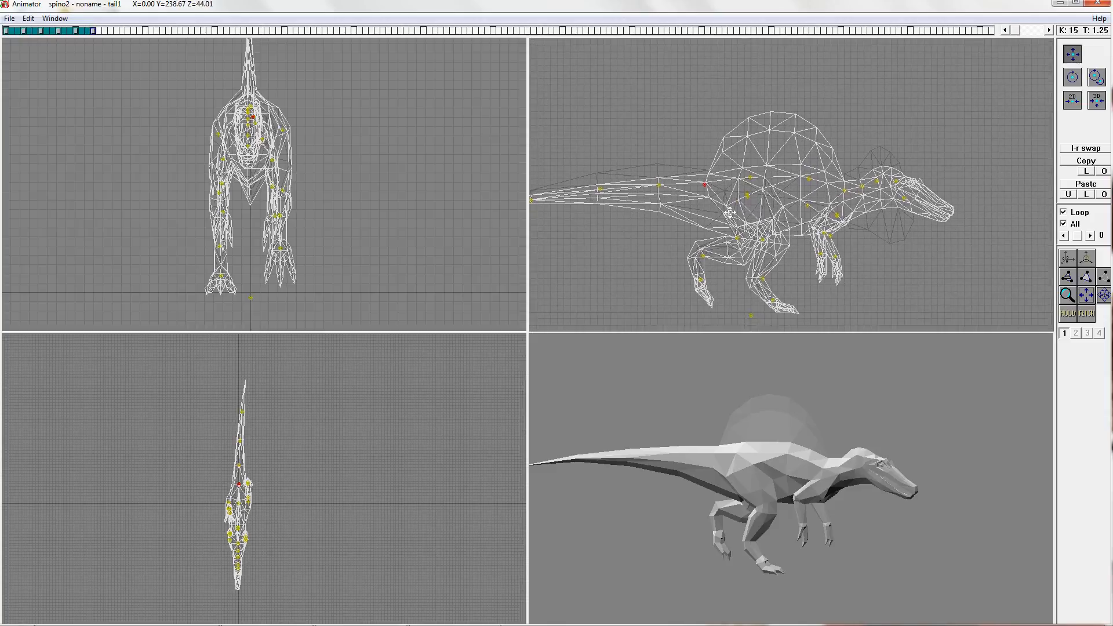
{"action": "left_click", "coordinate": [751, 175]}
{"action": "left_click", "coordinate": [28, 18]}
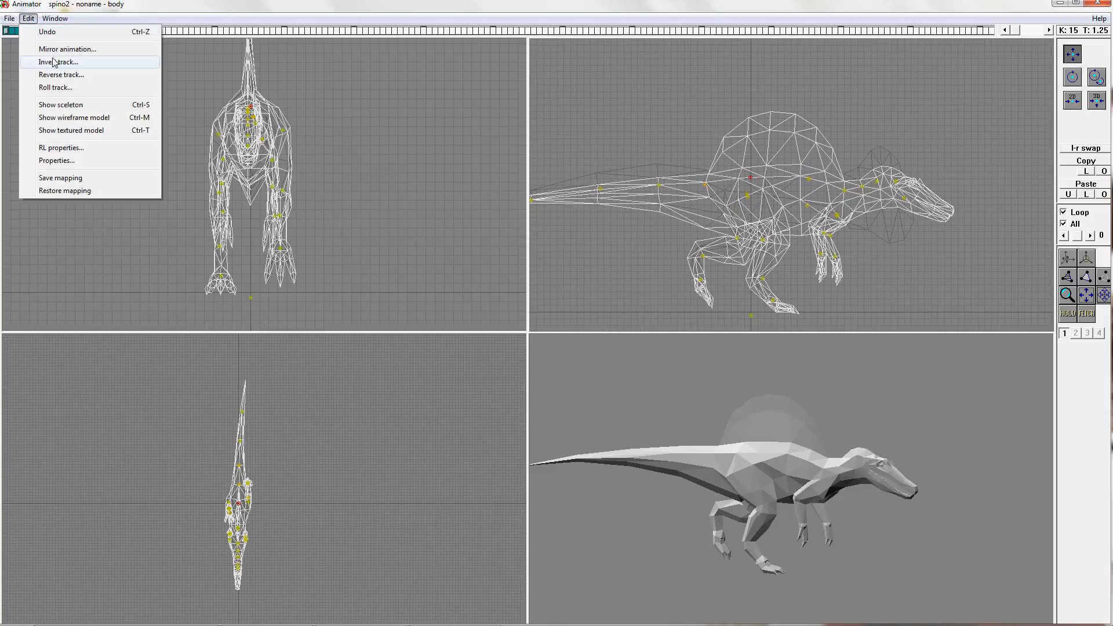
{"action": "left_click", "coordinate": [55, 63]}
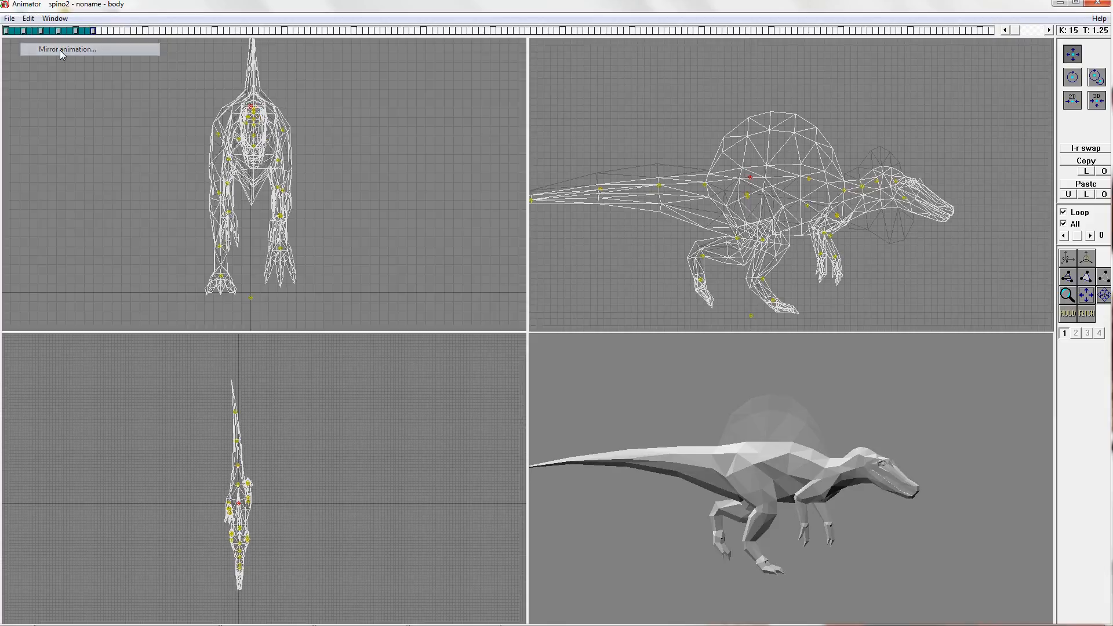
{"action": "left_click", "coordinate": [33, 20]}
{"action": "left_click", "coordinate": [803, 207]}
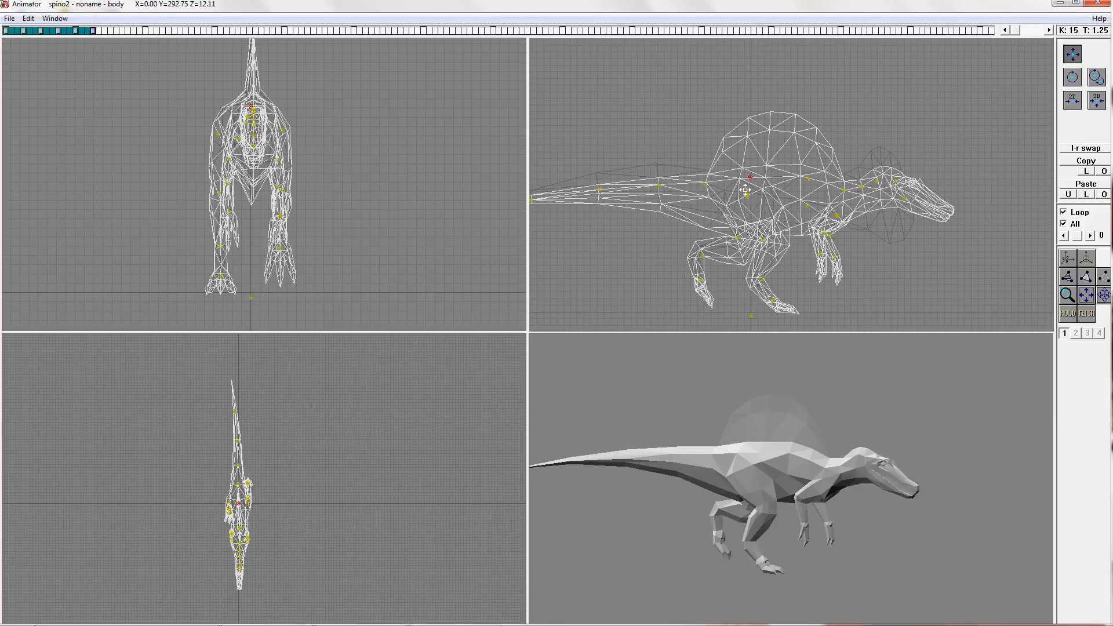
{"action": "left_click", "coordinate": [747, 194]}
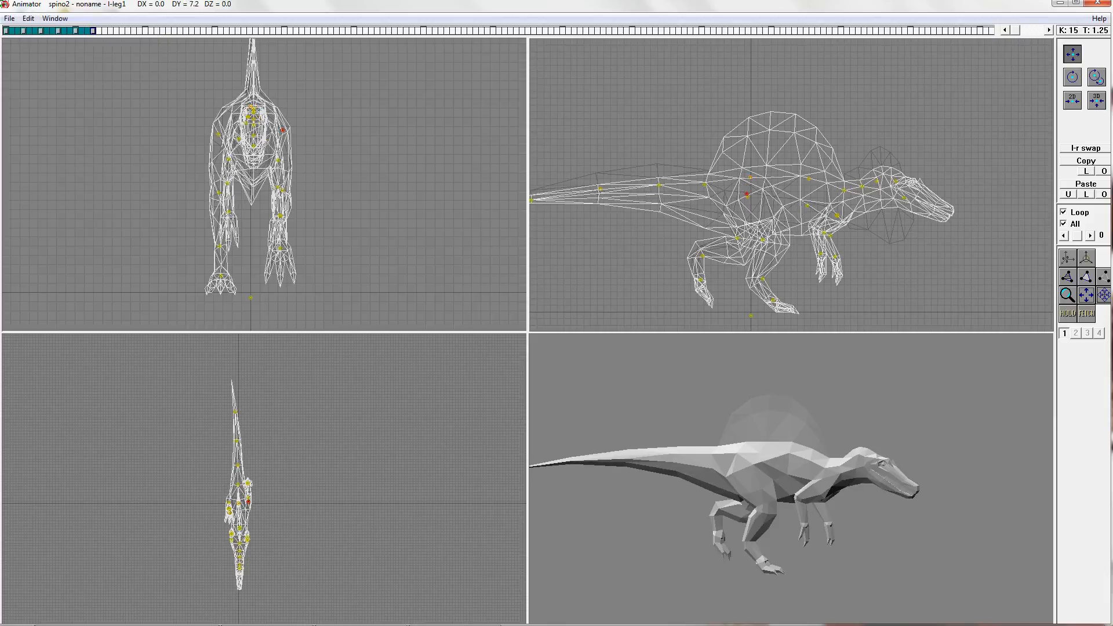
{"action": "left_click", "coordinate": [1079, 150]}
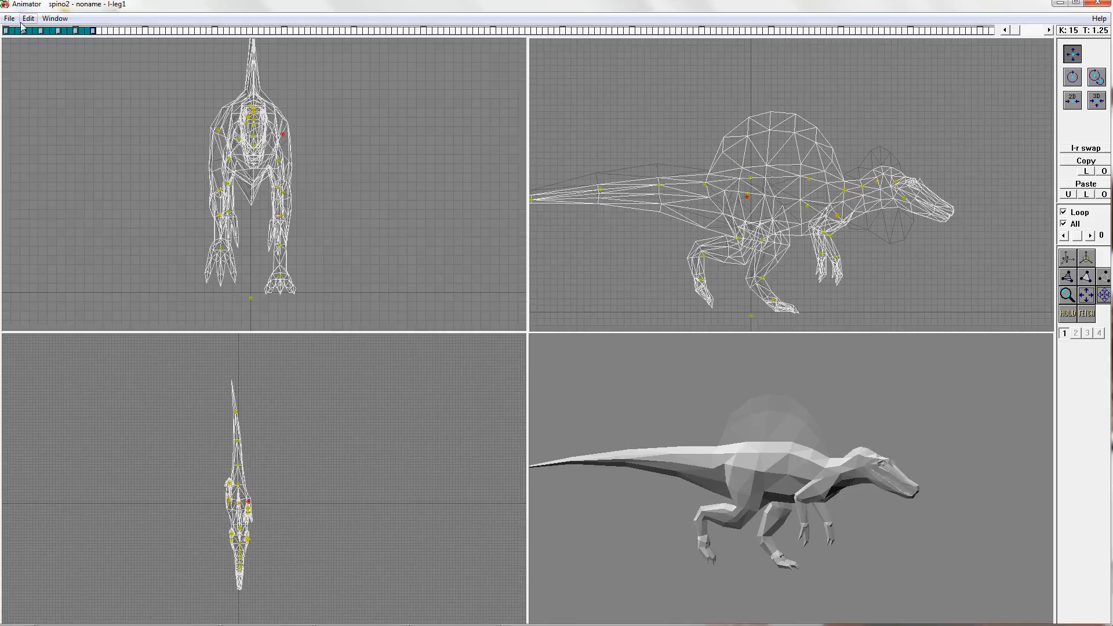
Step: Extend the track with a new key 18 and paste the key 6 pose onto it
{"action": "left_click", "coordinate": [41, 31]}
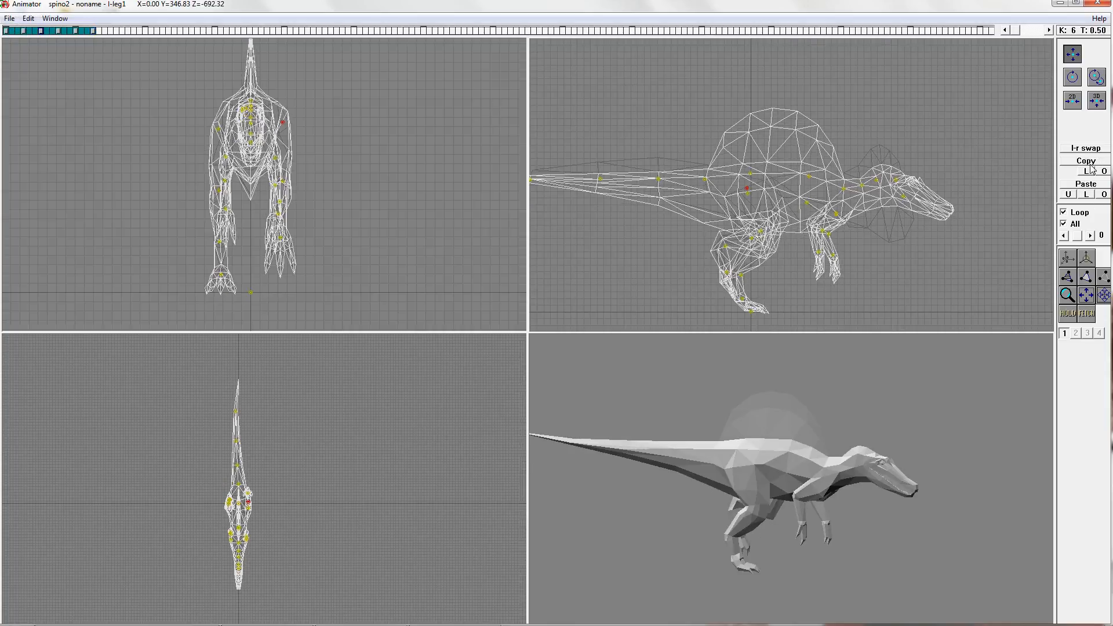
{"action": "left_click", "coordinate": [112, 30]}
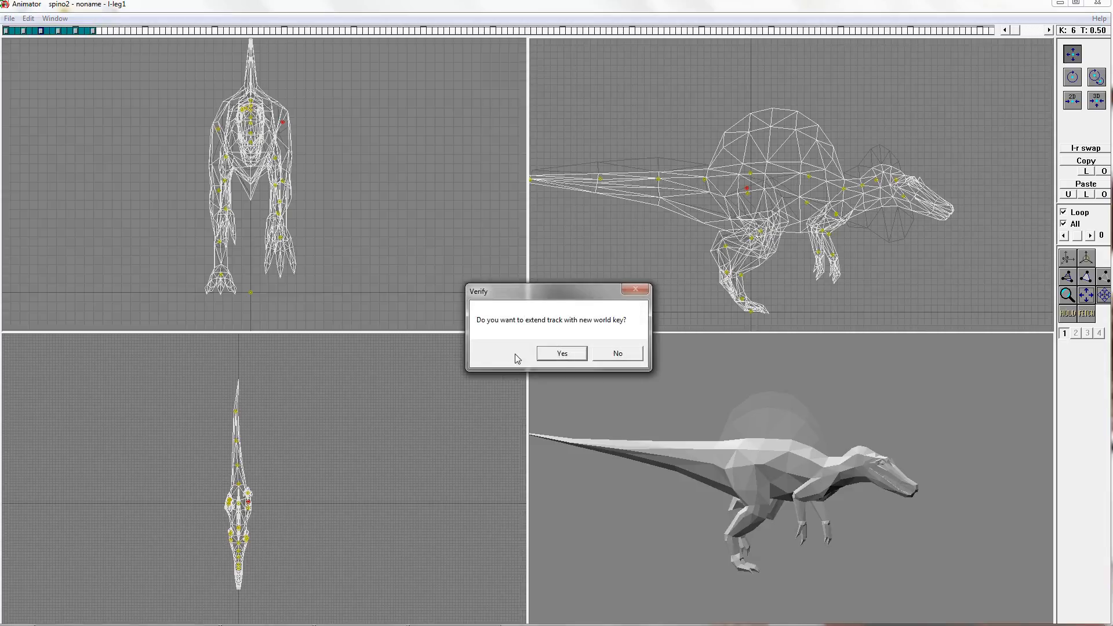
{"action": "left_click", "coordinate": [567, 354]}
{"action": "left_click", "coordinate": [1103, 186]}
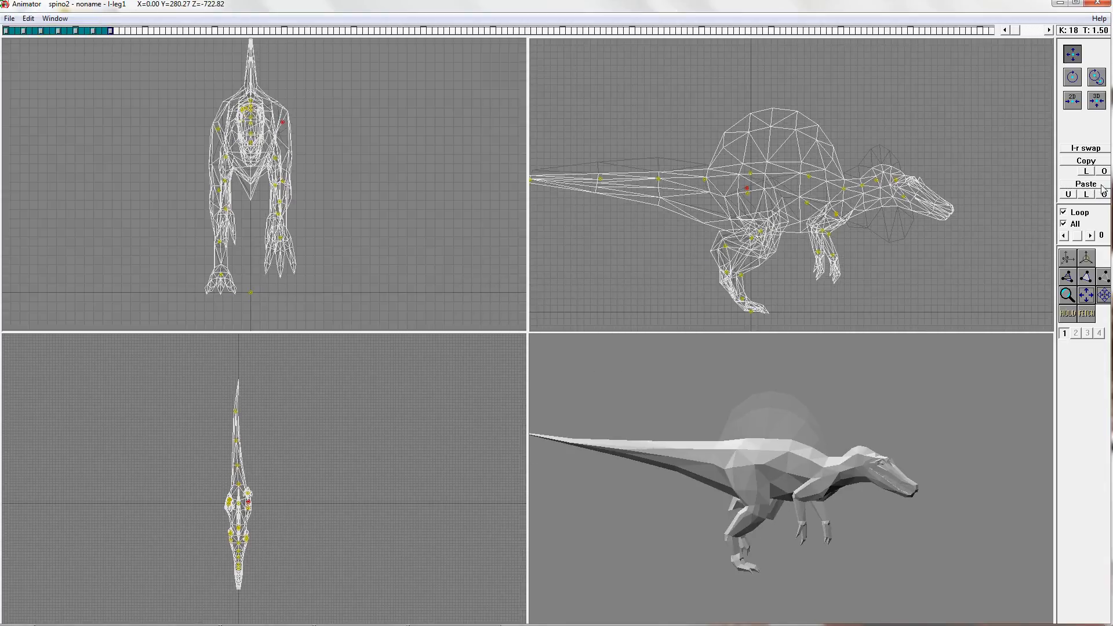
Step: Swap the left and right legs at key 18, and mirror the body bone's animation there
{"action": "left_click", "coordinate": [1072, 149]}
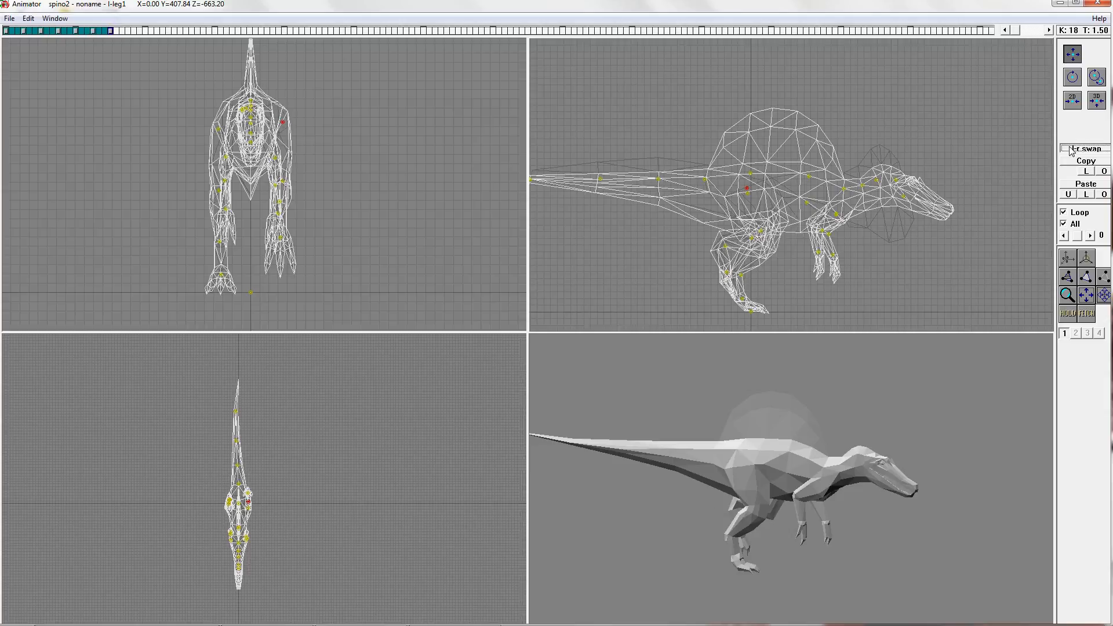
{"action": "left_click", "coordinate": [751, 172]}
{"action": "left_click", "coordinate": [27, 18]}
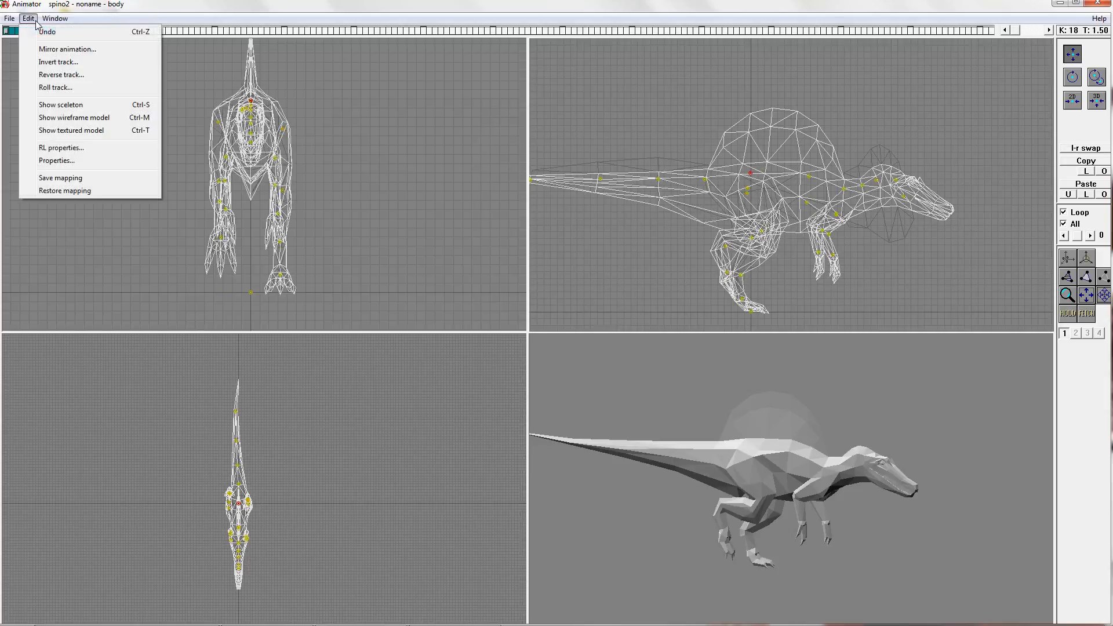
{"action": "left_click", "coordinate": [45, 50]}
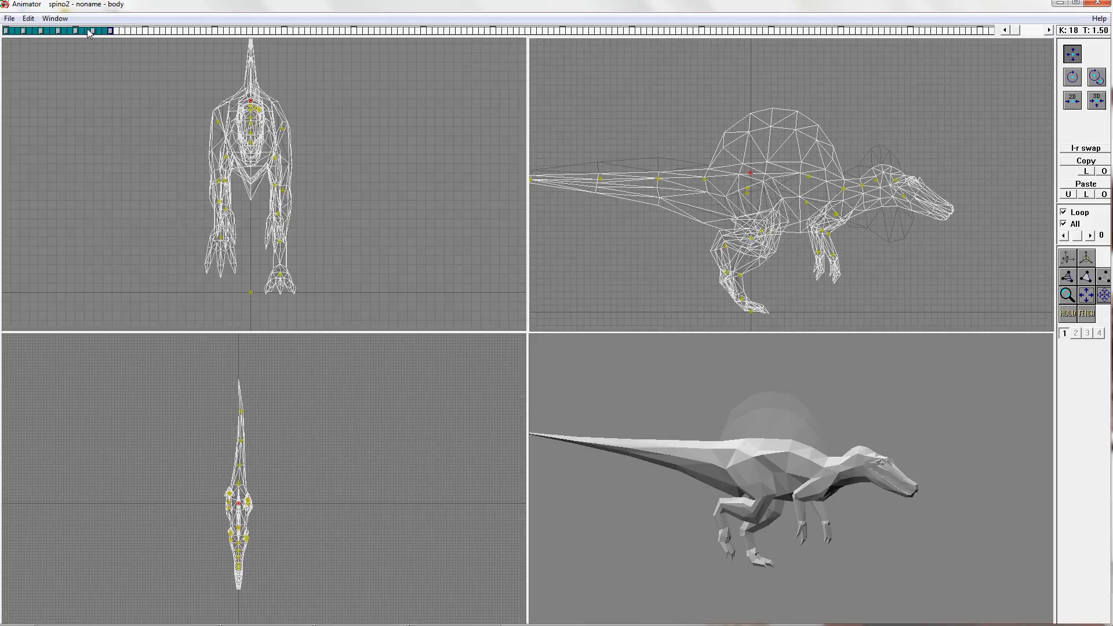
Step: Extend the track with a new key 21 and paste the key 9 pose onto it
{"action": "left_click", "coordinate": [41, 31]}
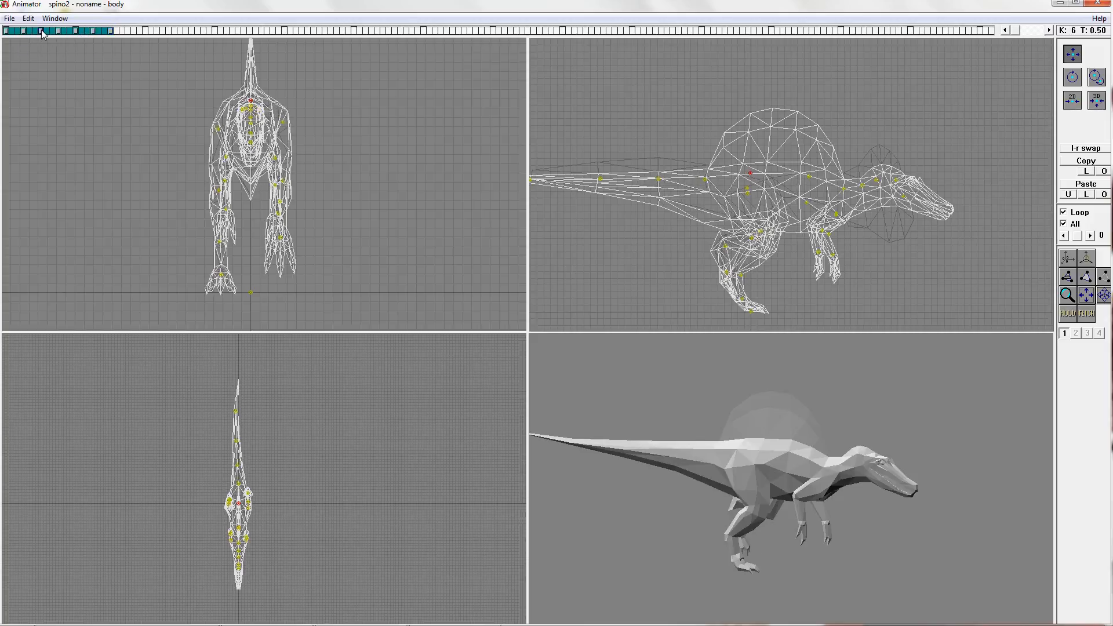
{"action": "left_click", "coordinate": [58, 31]}
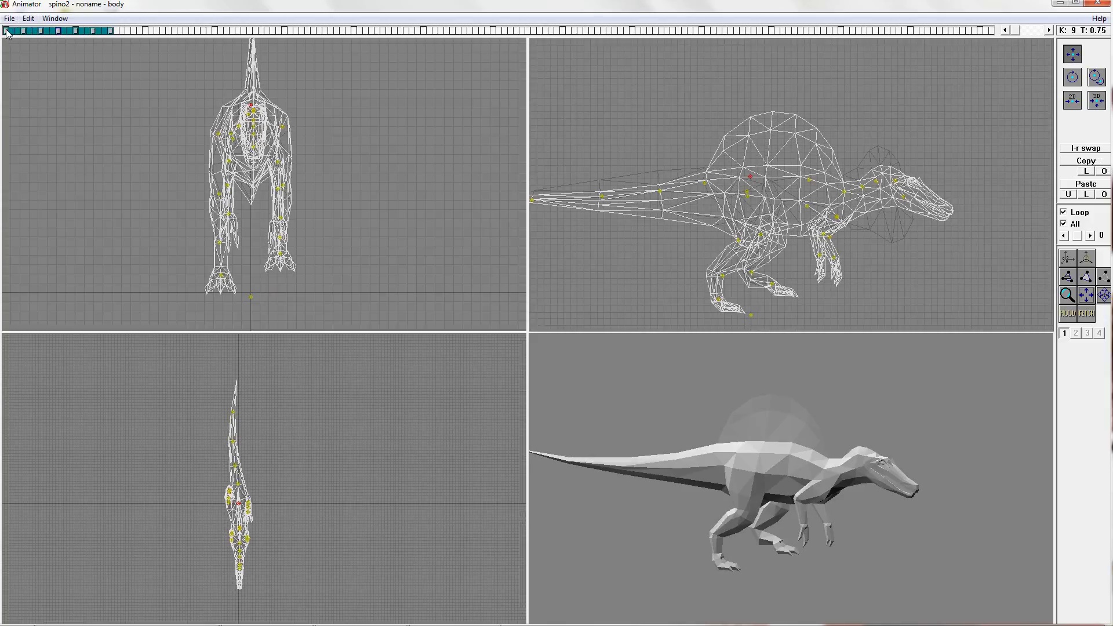
{"action": "left_click_drag", "start_coordinate": [7, 32], "coordinate": [111, 32]}
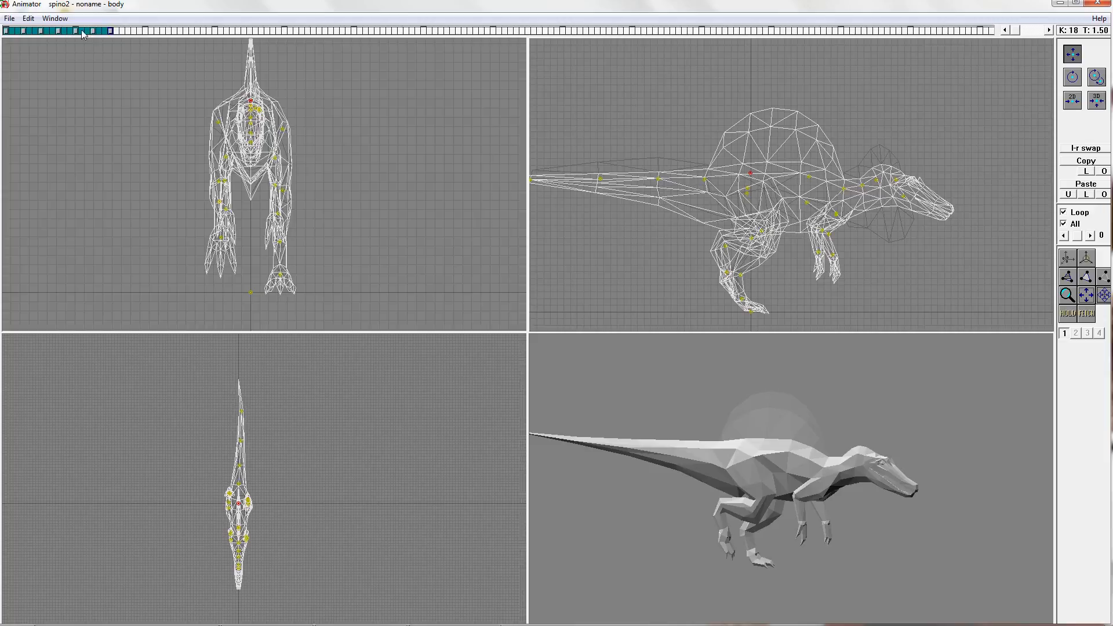
{"action": "left_click", "coordinate": [58, 32]}
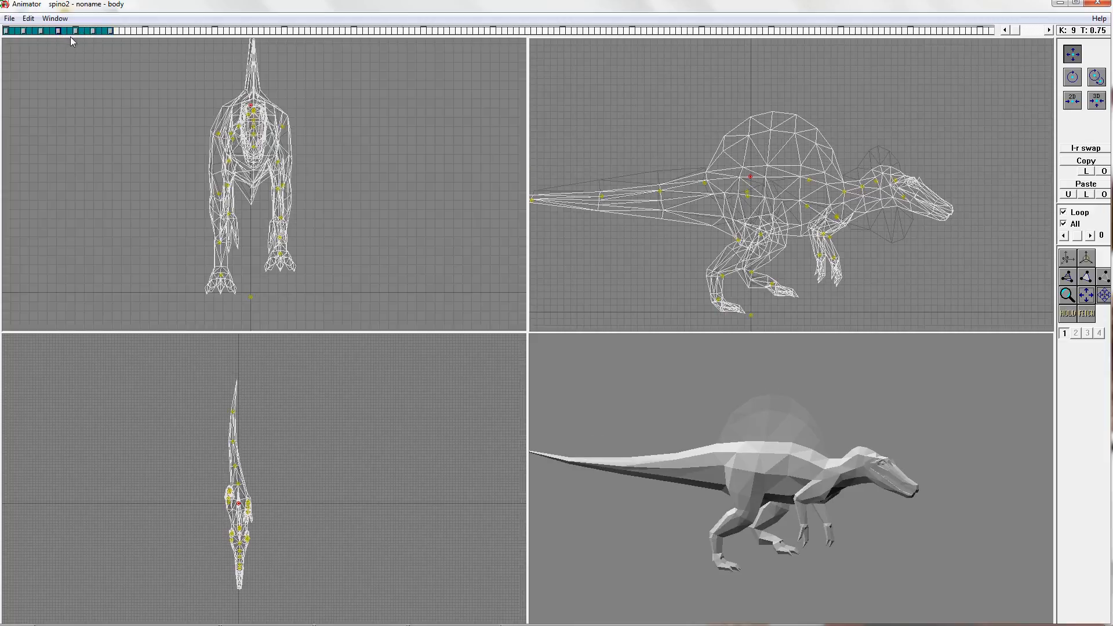
{"action": "left_click", "coordinate": [113, 32]}
{"action": "left_click", "coordinate": [127, 32]}
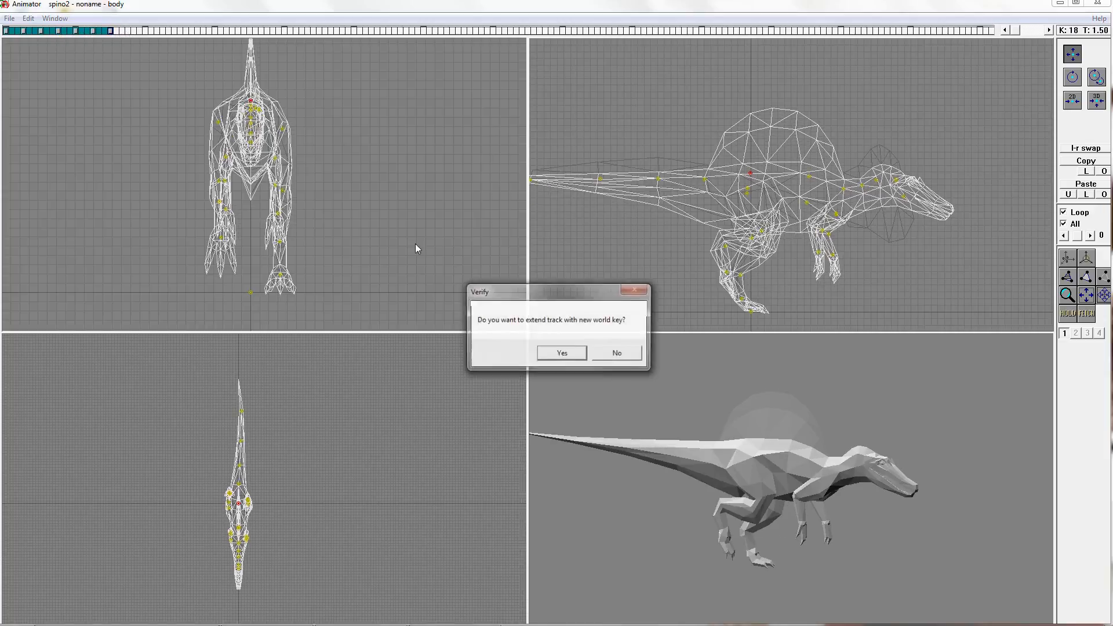
{"action": "left_click", "coordinate": [563, 353]}
{"action": "left_click", "coordinate": [1097, 186]}
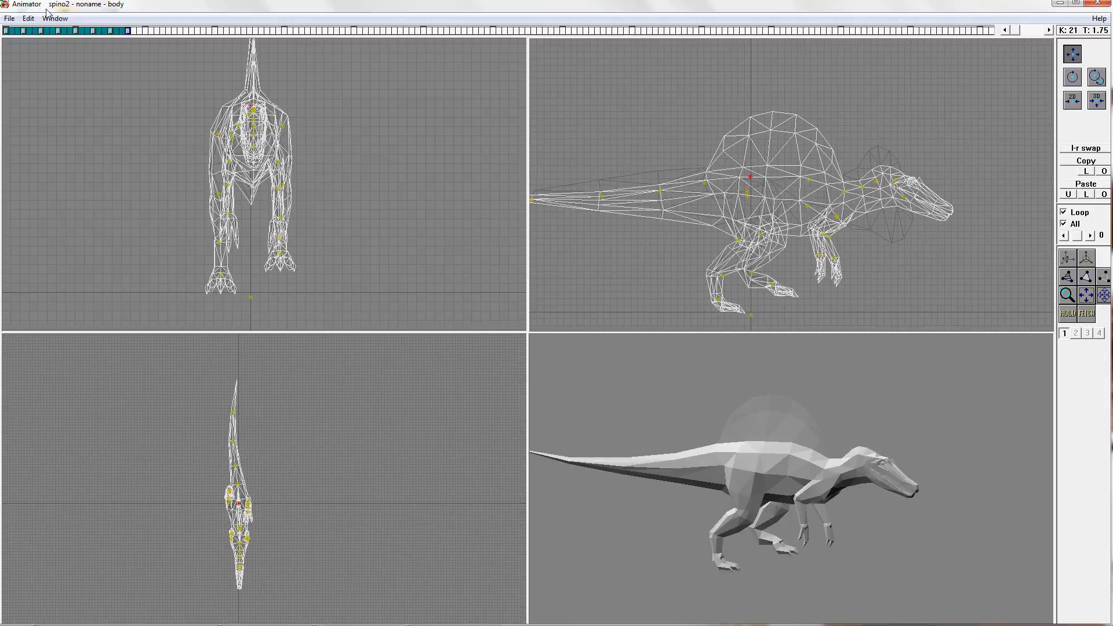
Step: Mirror the body bone's animation at key 21 and swap the left and right legs using the l-leg1 bone
{"action": "left_click", "coordinate": [28, 18]}
{"action": "left_click", "coordinate": [66, 51]}
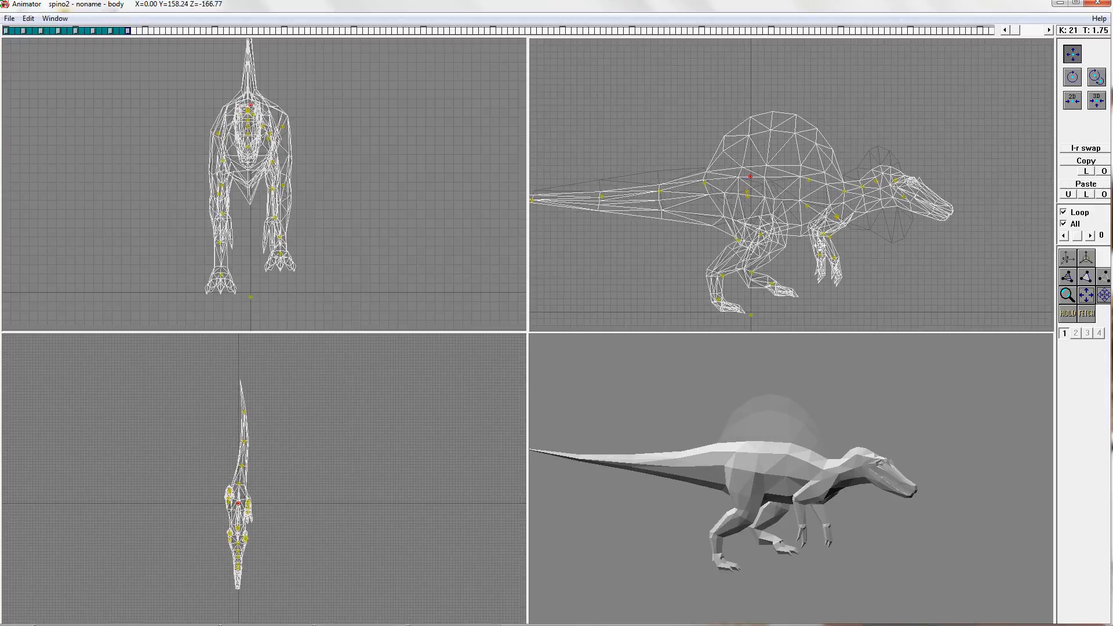
{"action": "left_click", "coordinate": [1090, 149]}
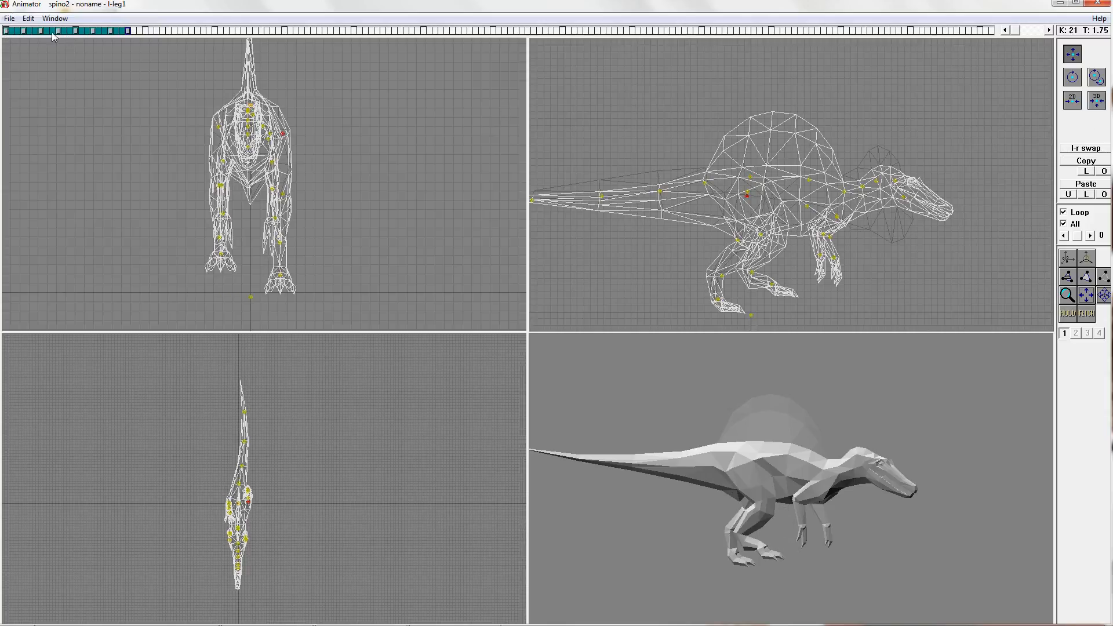
Step: Return to key 0 and save the animation track to the Desktop as walk
{"action": "left_click", "coordinate": [6, 30]}
{"action": "left_click", "coordinate": [1101, 162]}
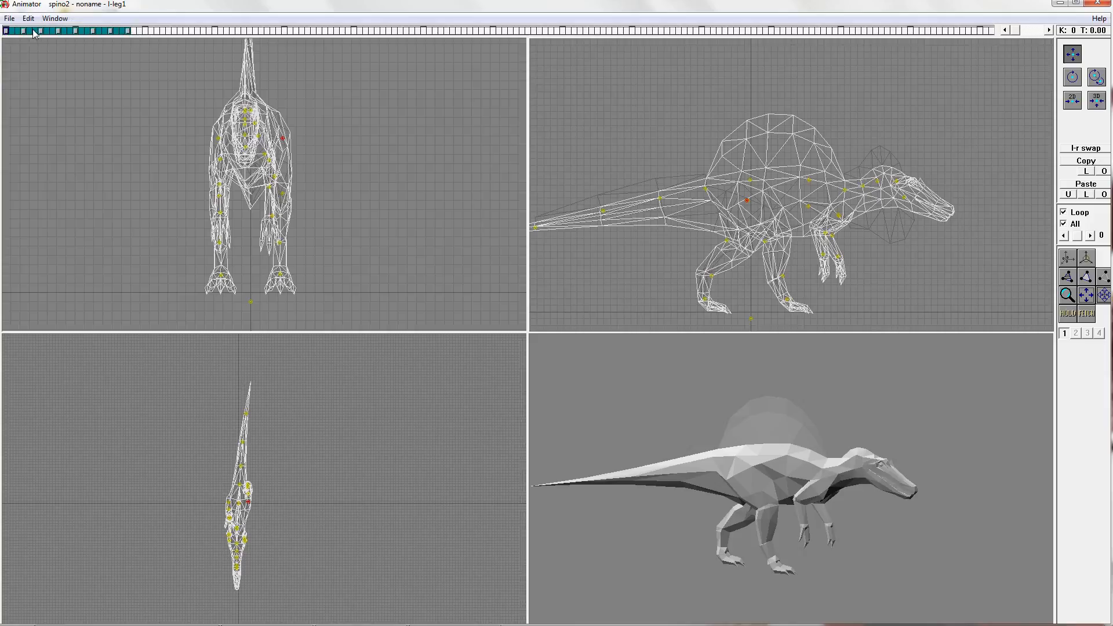
{"action": "left_click", "coordinate": [16, 18]}
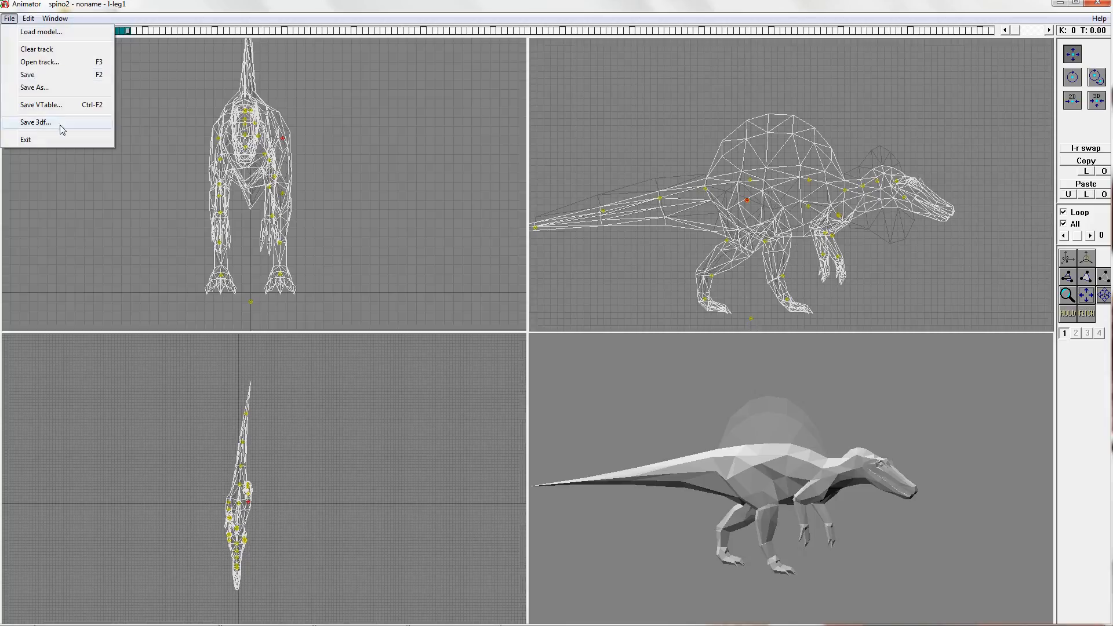
{"action": "left_click", "coordinate": [29, 87]}
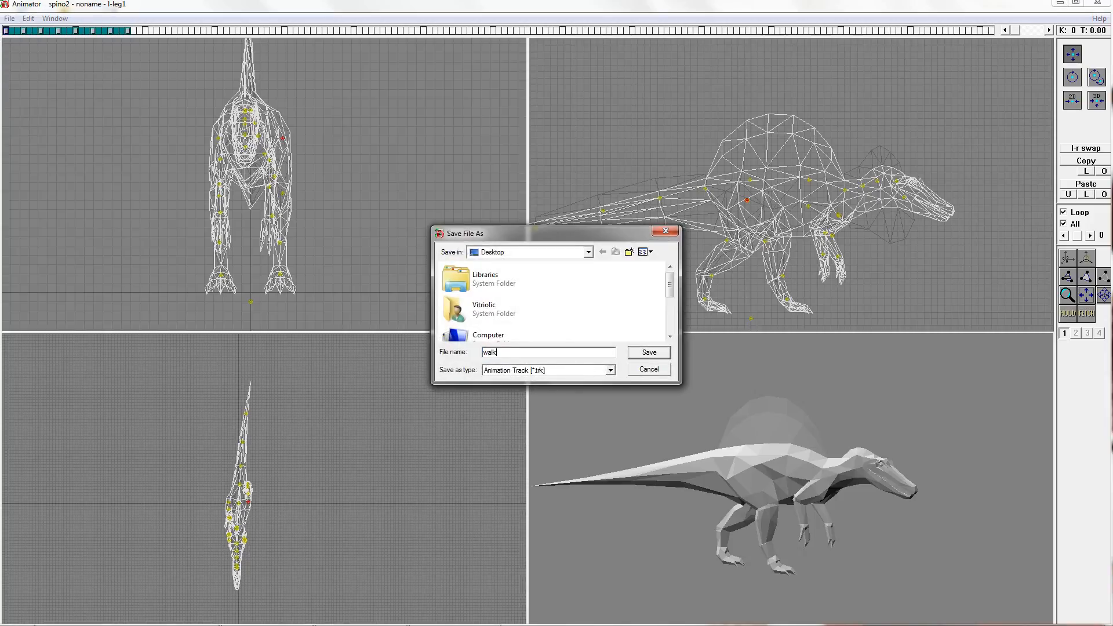
{"action": "left_click", "coordinate": [650, 354]}
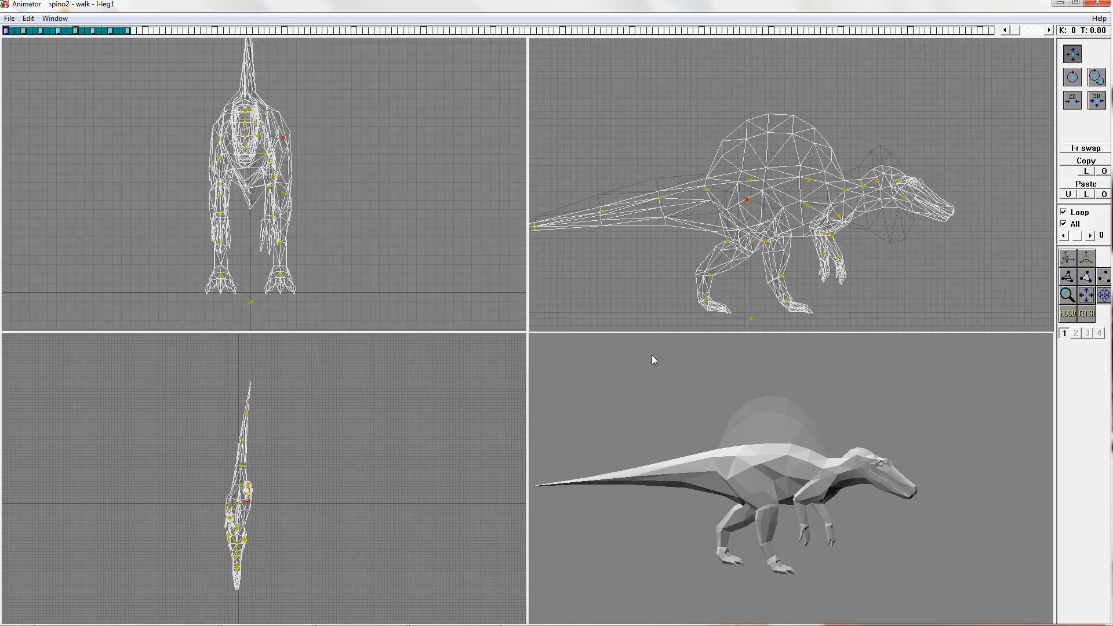
Step: Try extending the track with a new key 24 and copying the in-between pose at key 23
{"action": "left_click", "coordinate": [129, 31]}
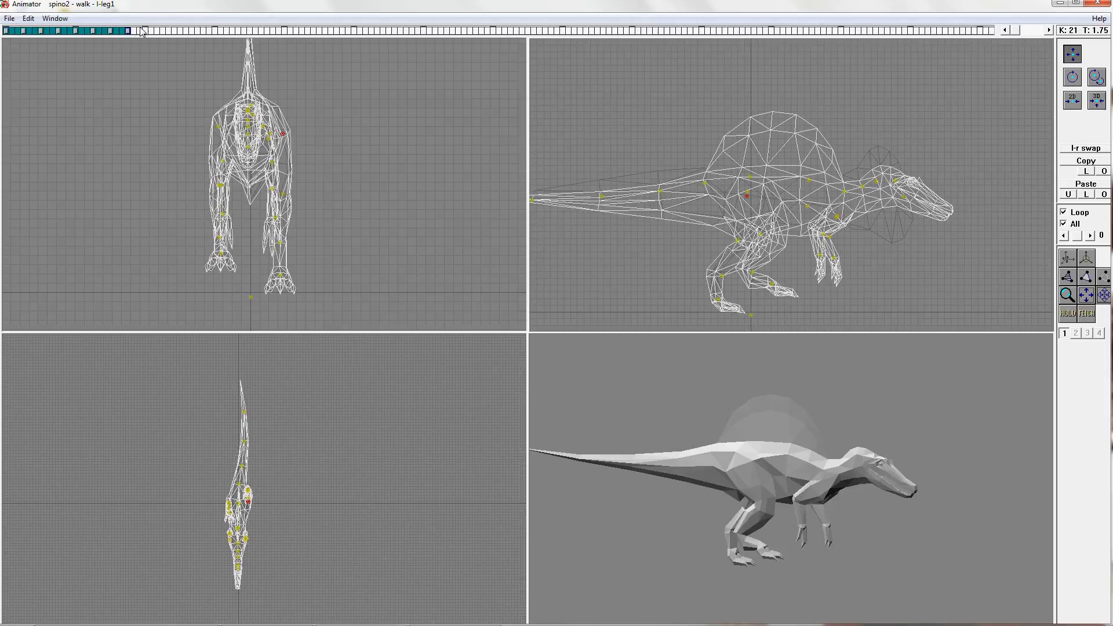
{"action": "left_click", "coordinate": [144, 30]}
{"action": "left_click", "coordinate": [563, 352]}
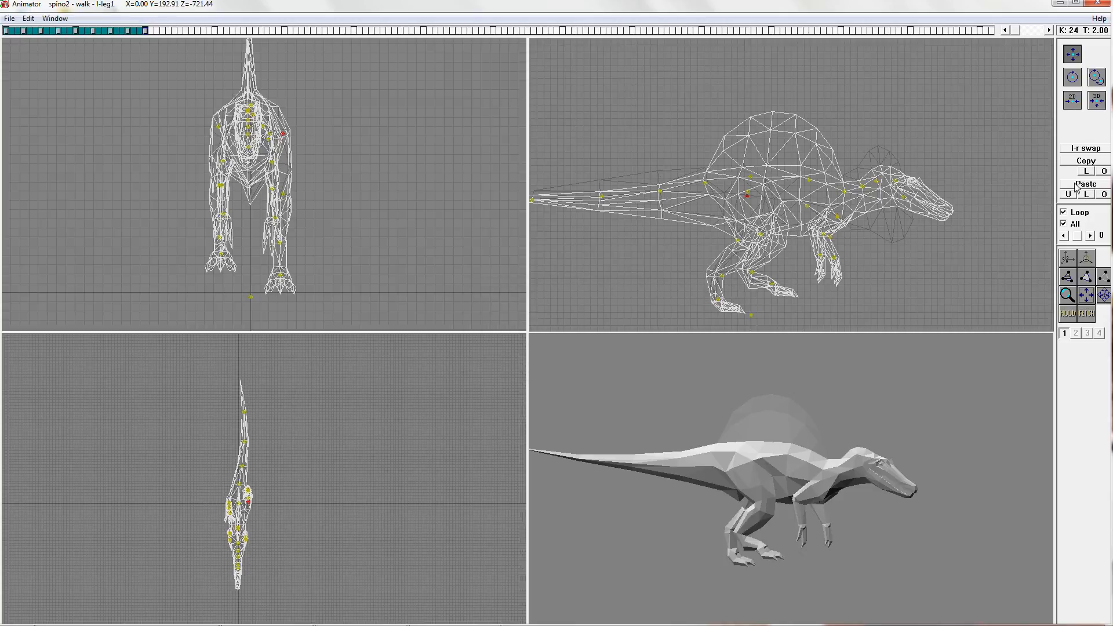
{"action": "left_click", "coordinate": [141, 31]}
{"action": "left_click", "coordinate": [1097, 162]}
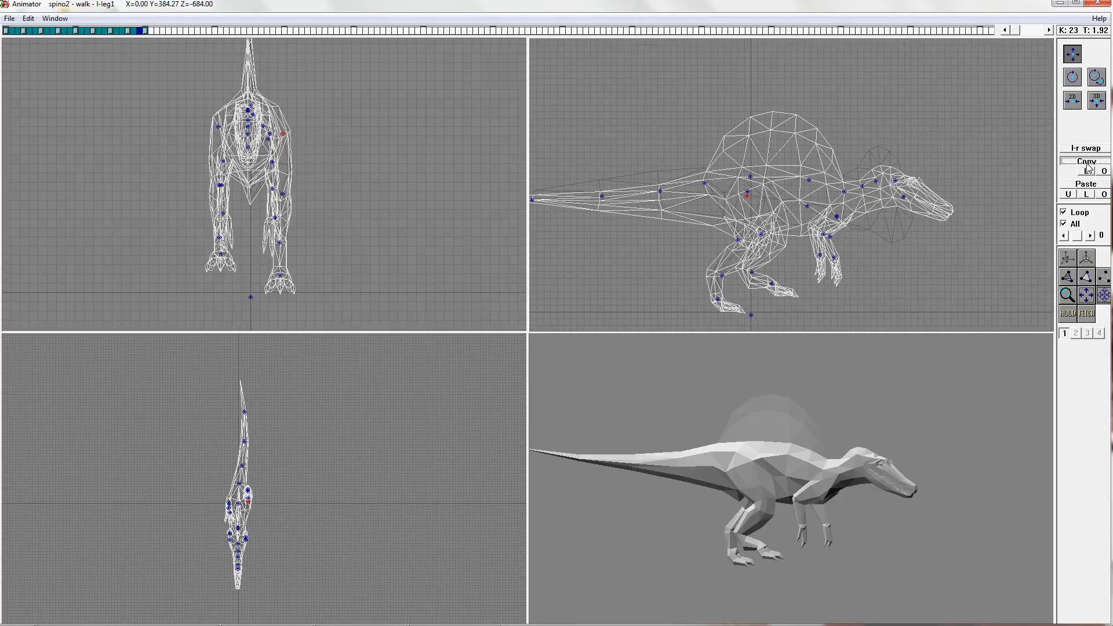
Step: Reopen the saved walk.trk track from the Desktop to discard the key 24 extension
{"action": "left_click", "coordinate": [10, 18]}
{"action": "left_click", "coordinate": [39, 62]}
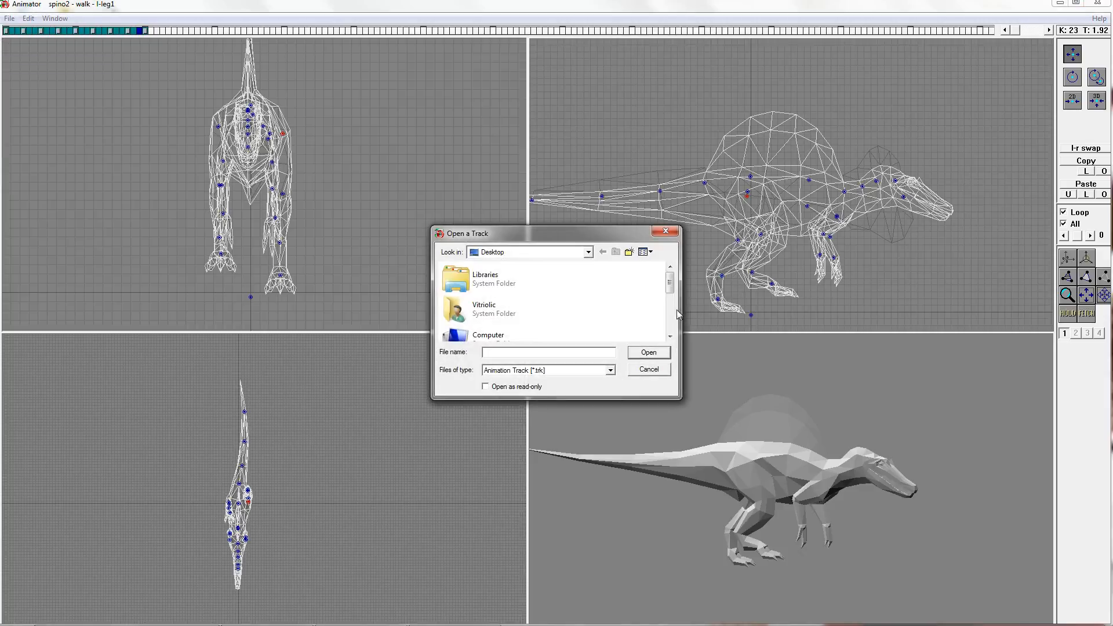
{"action": "left_click_drag", "start_coordinate": [671, 283], "coordinate": [671, 319]}
{"action": "left_click", "coordinate": [500, 325]}
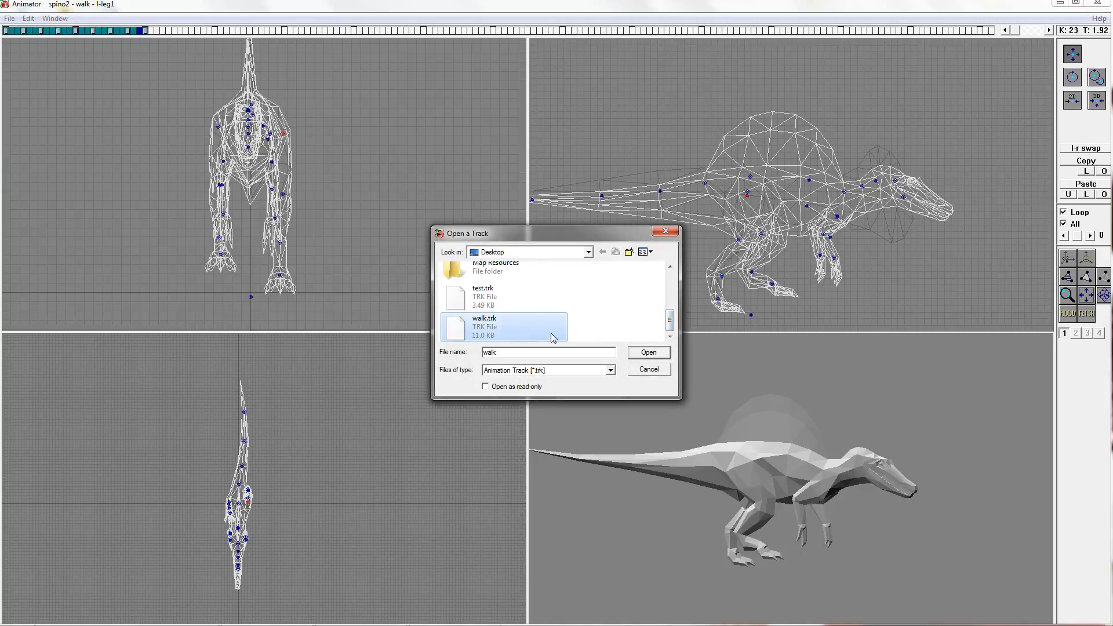
{"action": "left_click", "coordinate": [650, 354]}
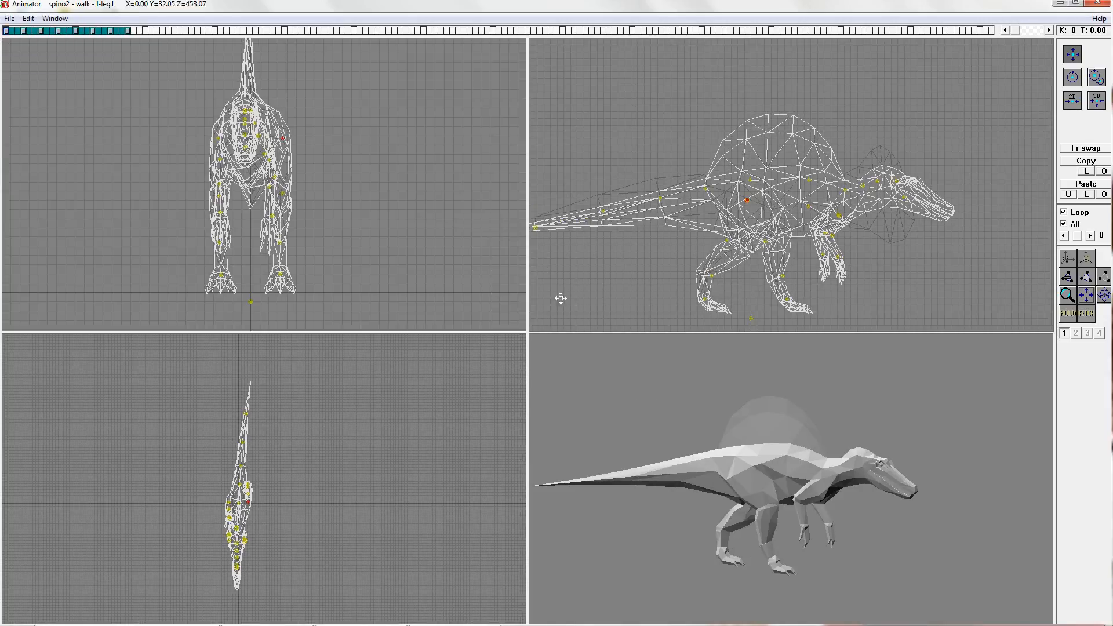
Step: Extend the walk track with a new key 23 and return to key 0
{"action": "left_click", "coordinate": [141, 32]}
{"action": "left_click", "coordinate": [560, 354]}
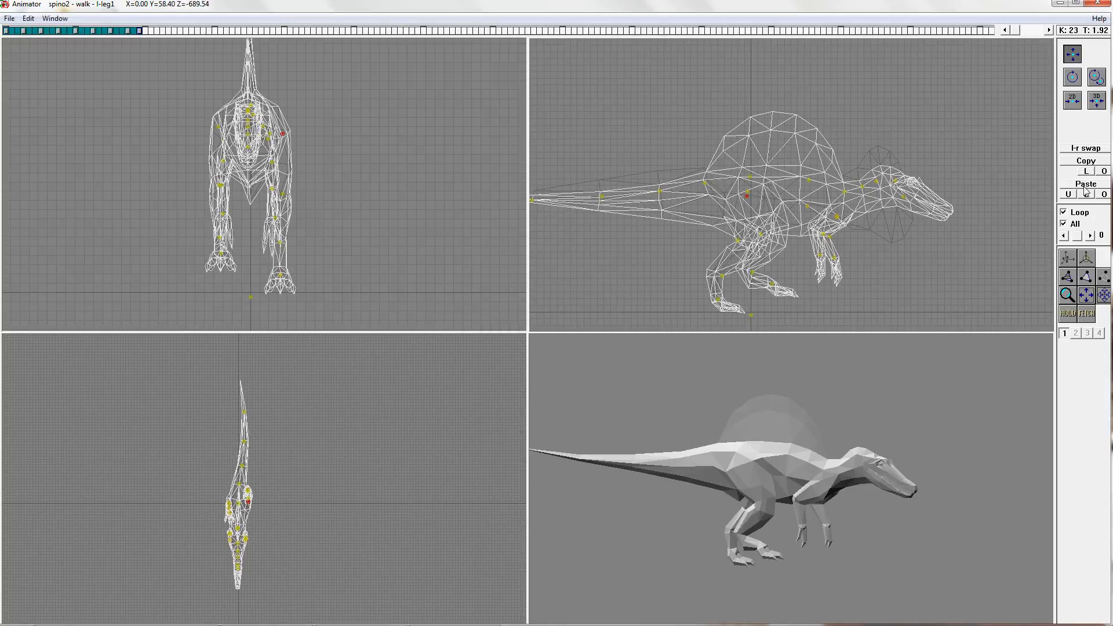
{"action": "left_click", "coordinate": [6, 31]}
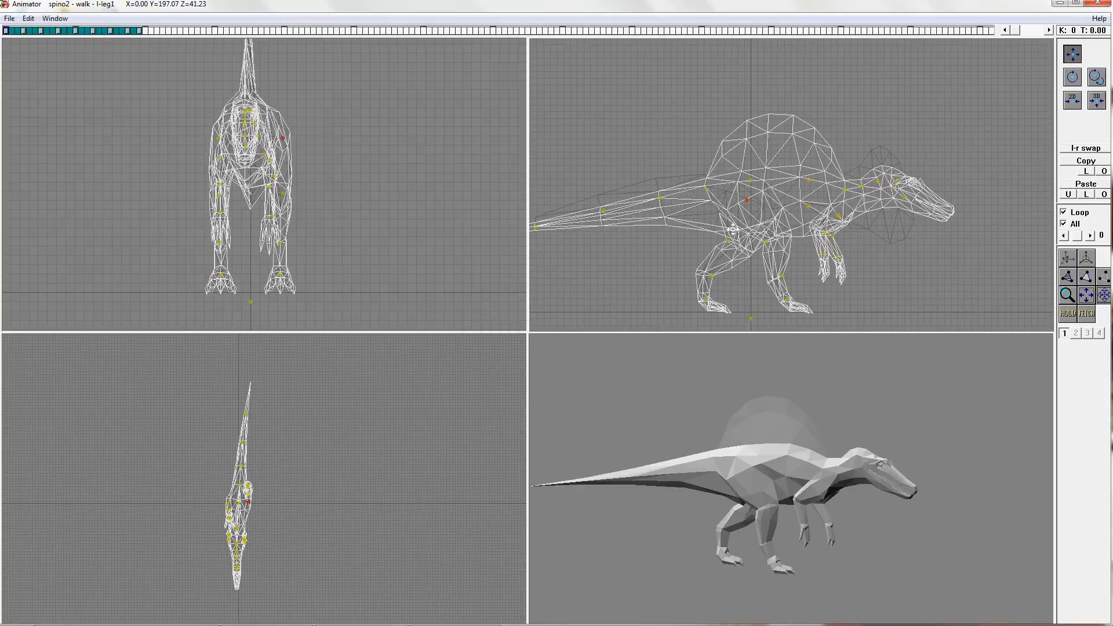
Step: Play the walk loop and review the full body motion in the side view
{"action": "key", "text": "space"}
{"action": "right_click_drag", "start_coordinate": [788, 130], "coordinate": [787, 186]}
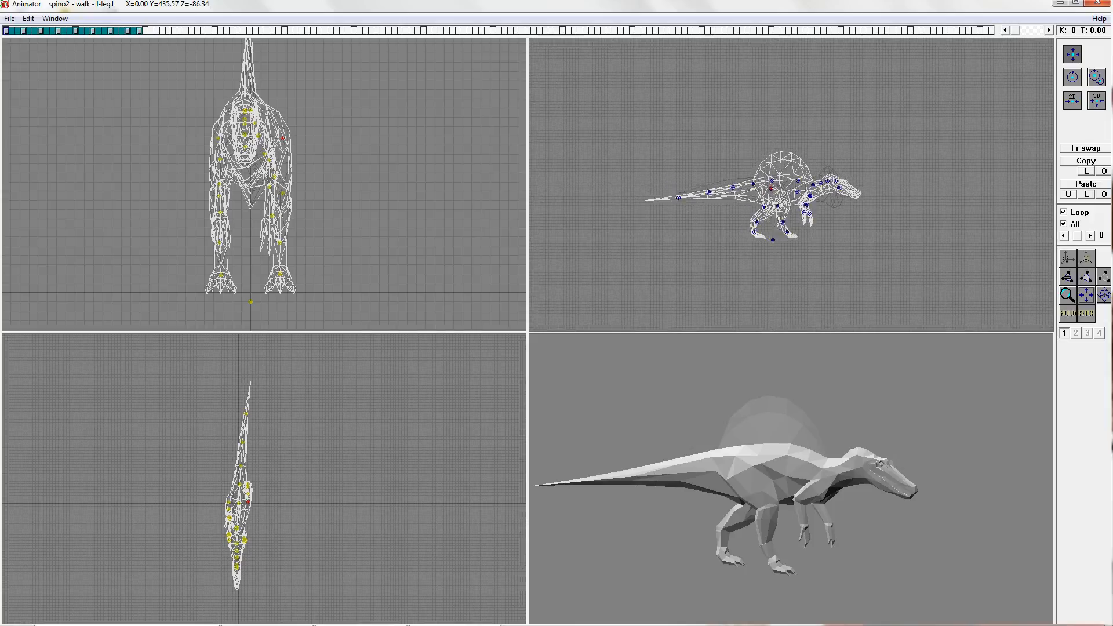
{"action": "right_click_drag", "start_coordinate": [788, 186], "coordinate": [788, 162]}
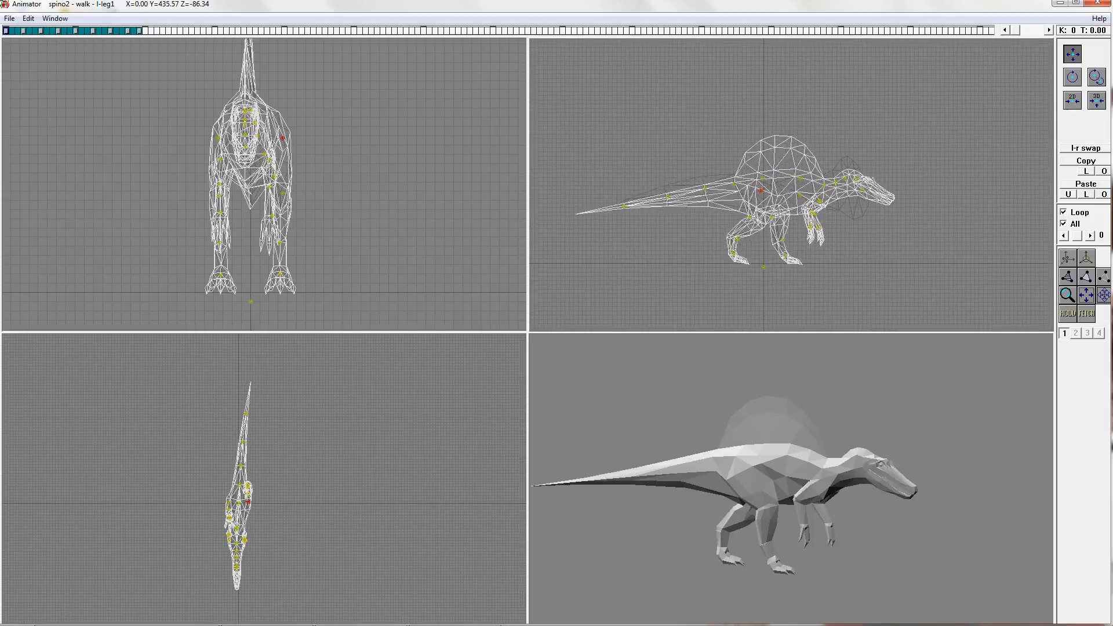
{"action": "key", "text": "space"}
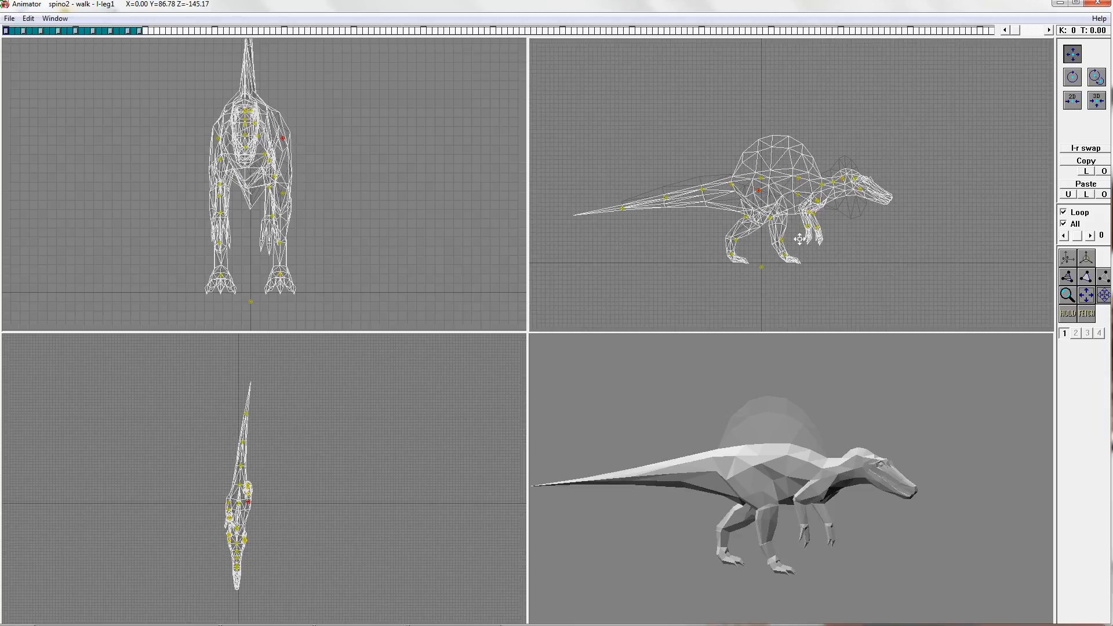
{"action": "key", "text": "space"}
{"action": "left_click_drag", "start_coordinate": [800, 239], "coordinate": [772, 232]}
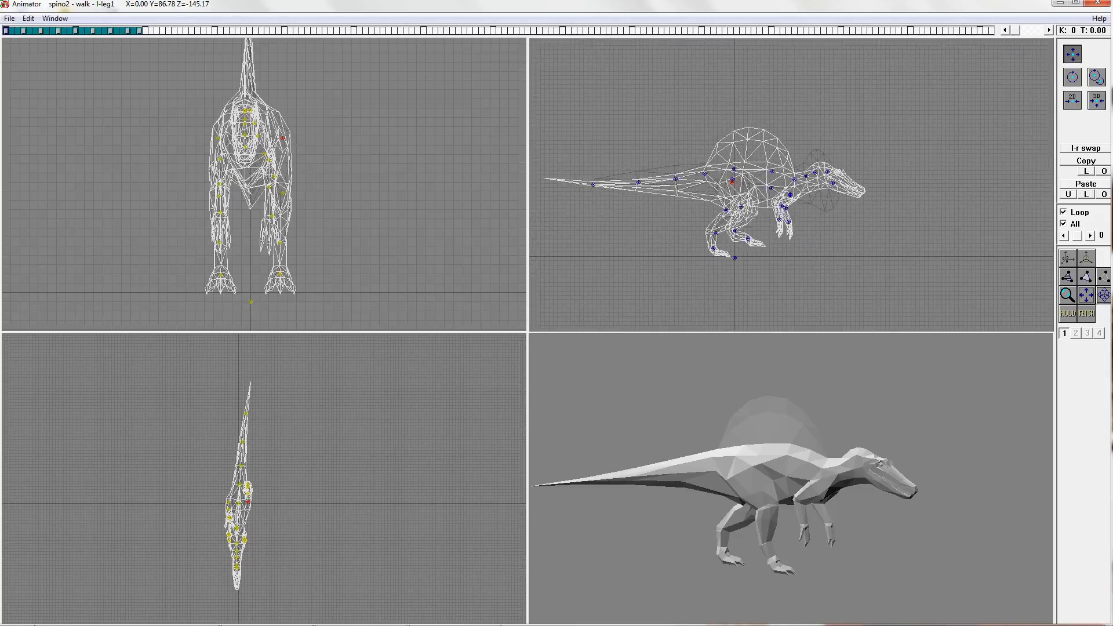
{"action": "key", "text": "space"}
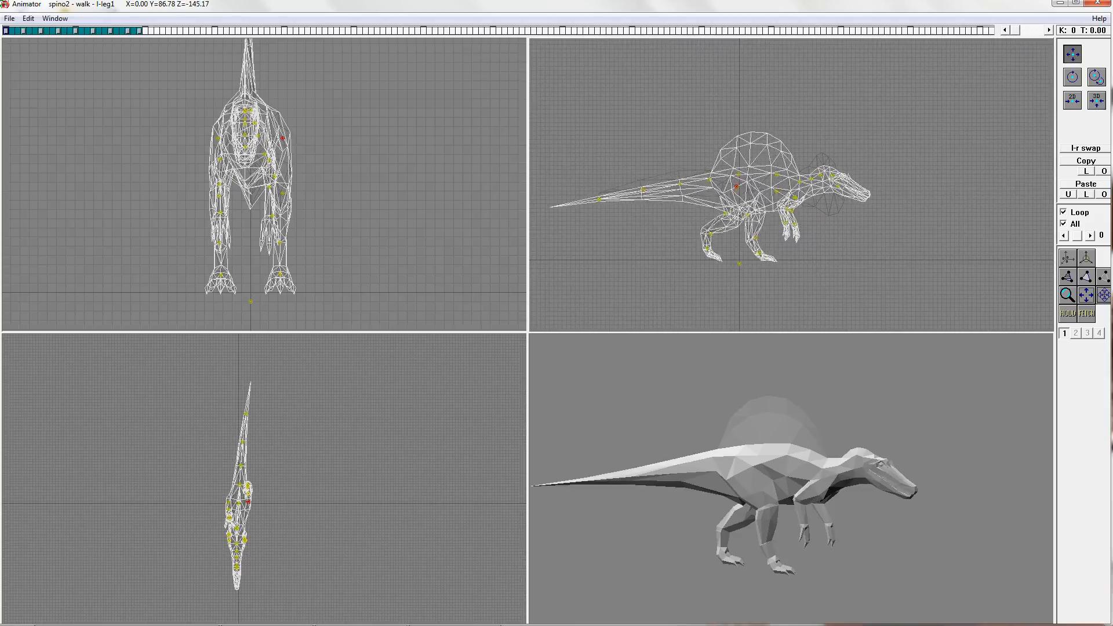
{"action": "key", "text": "space"}
Step: Export the animation as a vertex table to the Desktop, overwriting test.vtl
{"action": "left_click", "coordinate": [10, 19]}
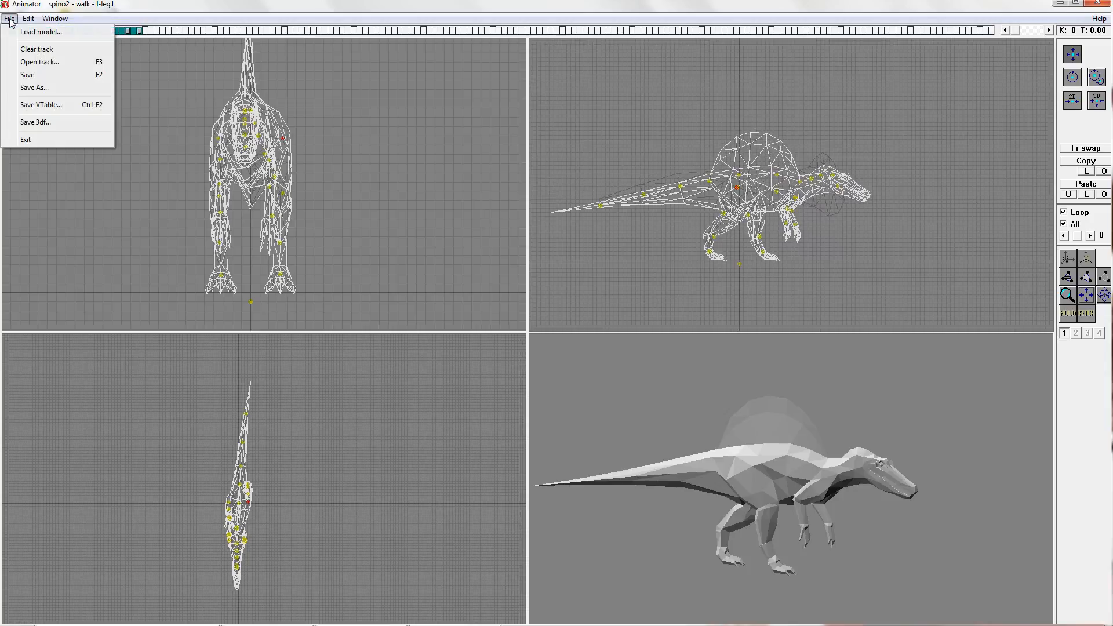
{"action": "left_click", "coordinate": [40, 105]}
{"action": "left_click_drag", "start_coordinate": [671, 292], "coordinate": [669, 329]}
{"action": "left_click", "coordinate": [516, 318]}
{"action": "left_click", "coordinate": [643, 356]}
Step: Switch to Carnivores 3D Editor, load test.vtl into the Test animation and apply it
{"action": "mouse_move", "coordinate": [379, 624]}
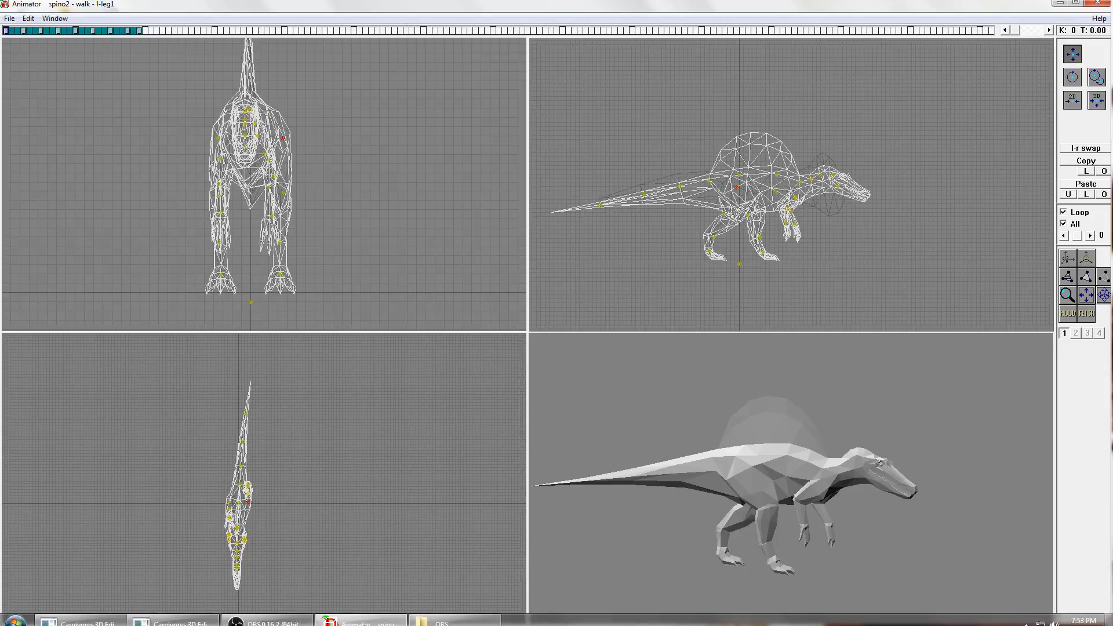
{"action": "left_click", "coordinate": [178, 617]}
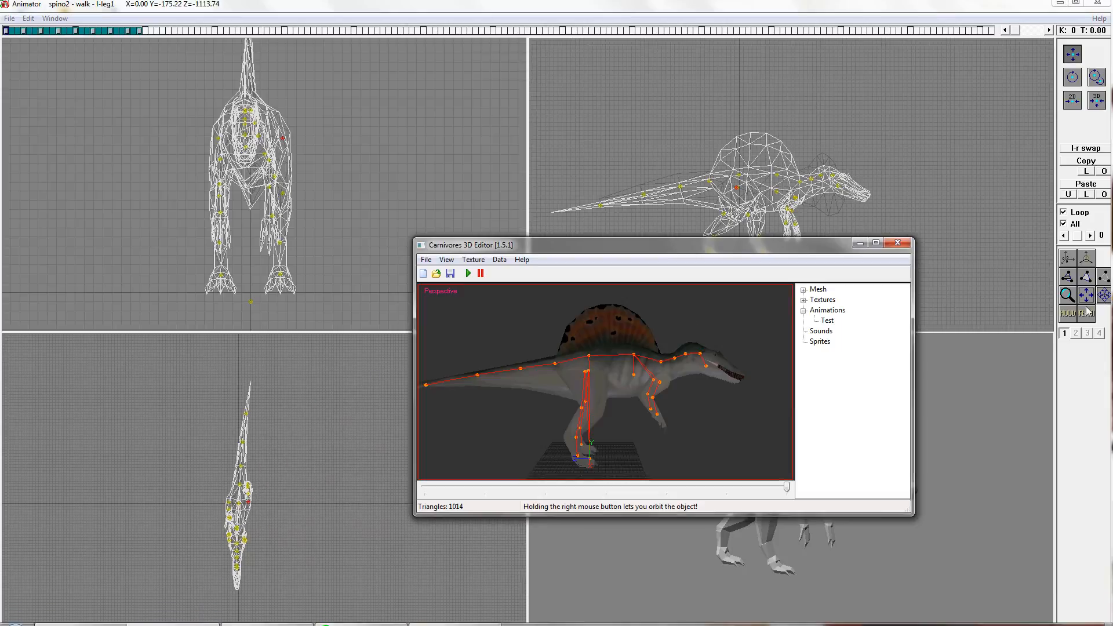
{"action": "right_click", "coordinate": [827, 321]}
{"action": "left_click", "coordinate": [839, 325]}
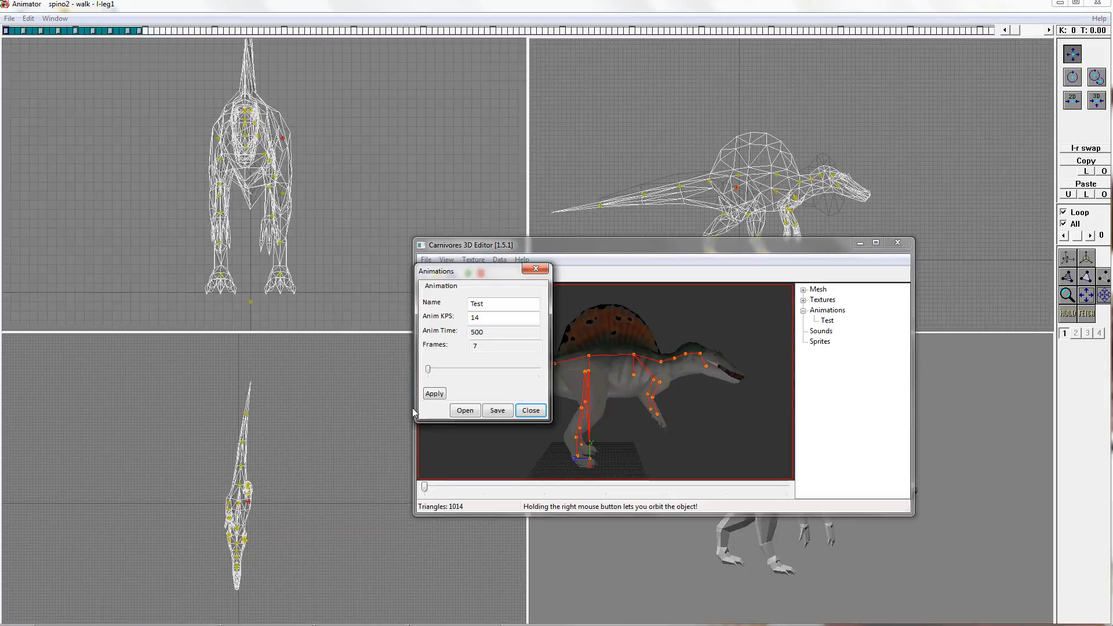
{"action": "left_click", "coordinate": [451, 410]}
{"action": "double_click", "coordinate": [855, 382]}
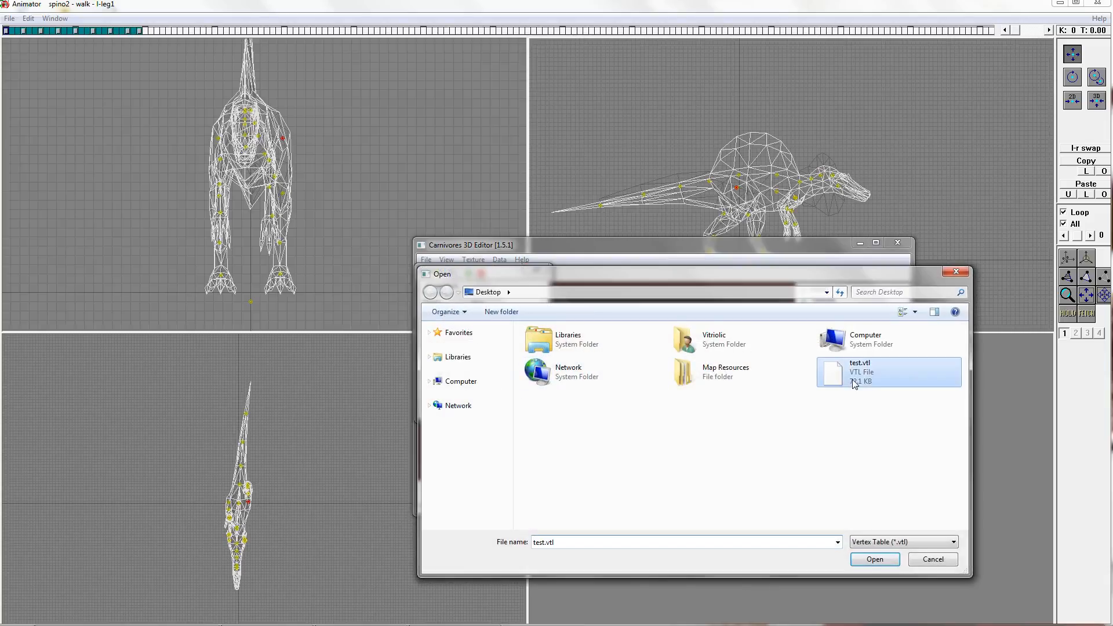
{"action": "left_click", "coordinate": [434, 394]}
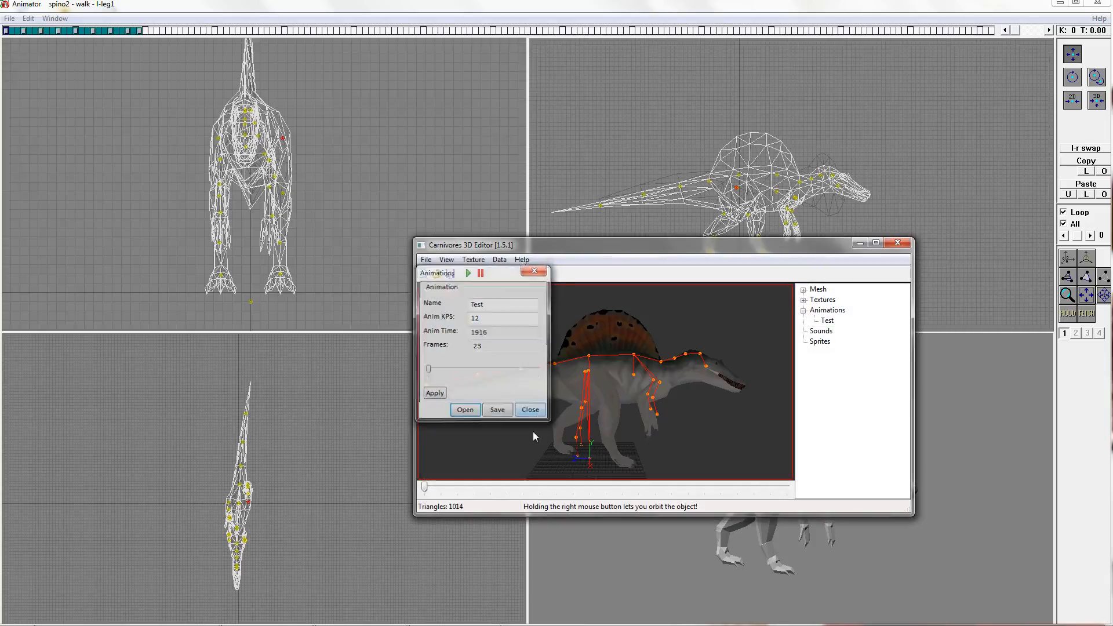
{"action": "left_click", "coordinate": [531, 410]}
Step: Scrub through the Test animation and examine the textured model's walk from the side and the front
{"action": "left_click_drag", "start_coordinate": [426, 488], "coordinate": [790, 454]}
{"action": "right_click_drag", "start_coordinate": [708, 394], "coordinate": [677, 352]}
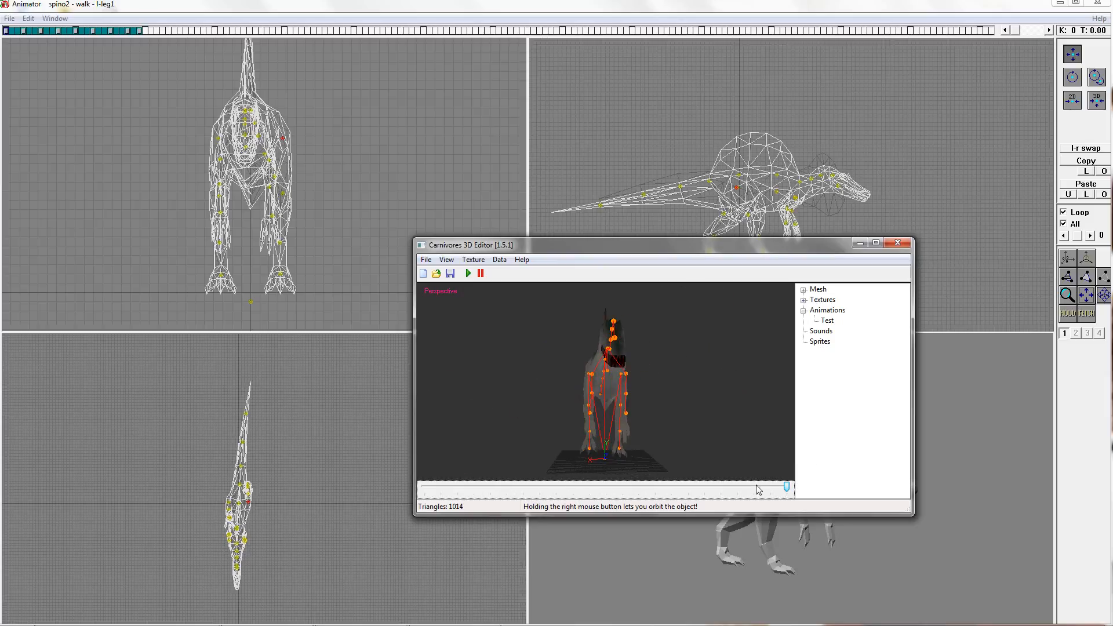
Step: Orbit the textured Spinosaurus to a side view and scrub through the full Test animation to examine the leg motion
{"action": "left_click_drag", "start_coordinate": [788, 486], "coordinate": [802, 466]}
{"action": "right_click_drag", "start_coordinate": [689, 459], "coordinate": [626, 391]}
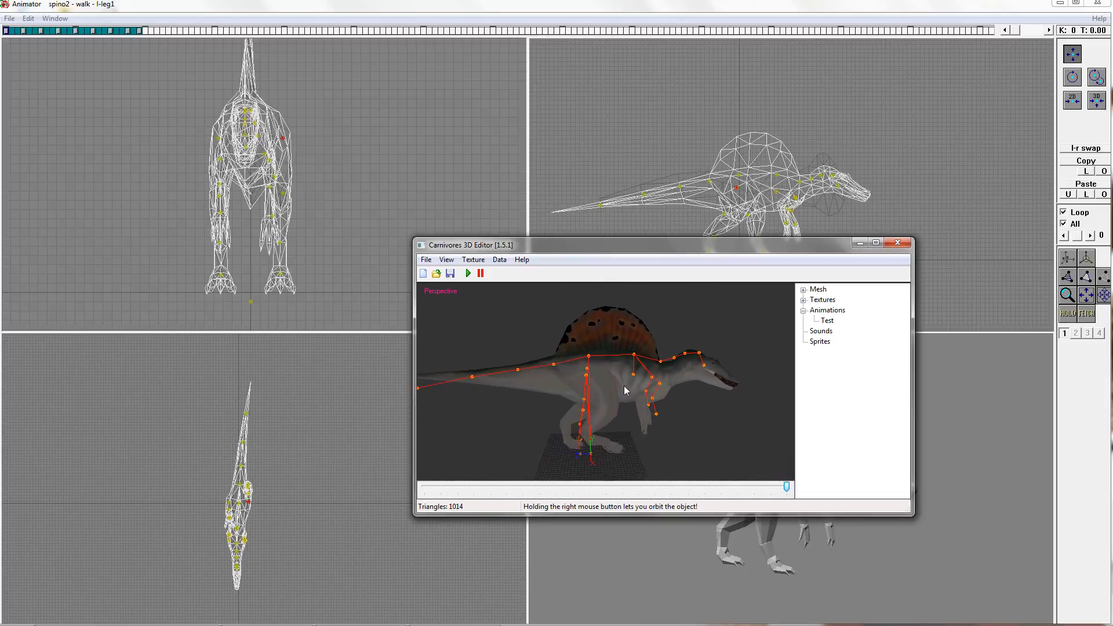
{"action": "left_click_drag", "start_coordinate": [787, 491], "coordinate": [488, 434]}
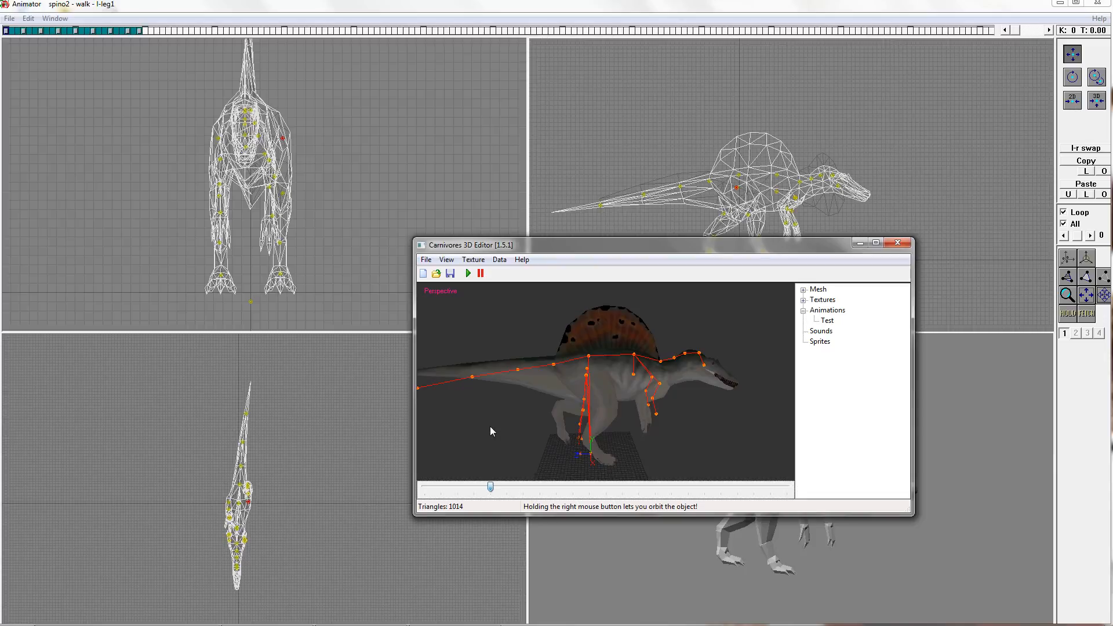
{"action": "left_click_drag", "start_coordinate": [490, 491], "coordinate": [389, 447]}
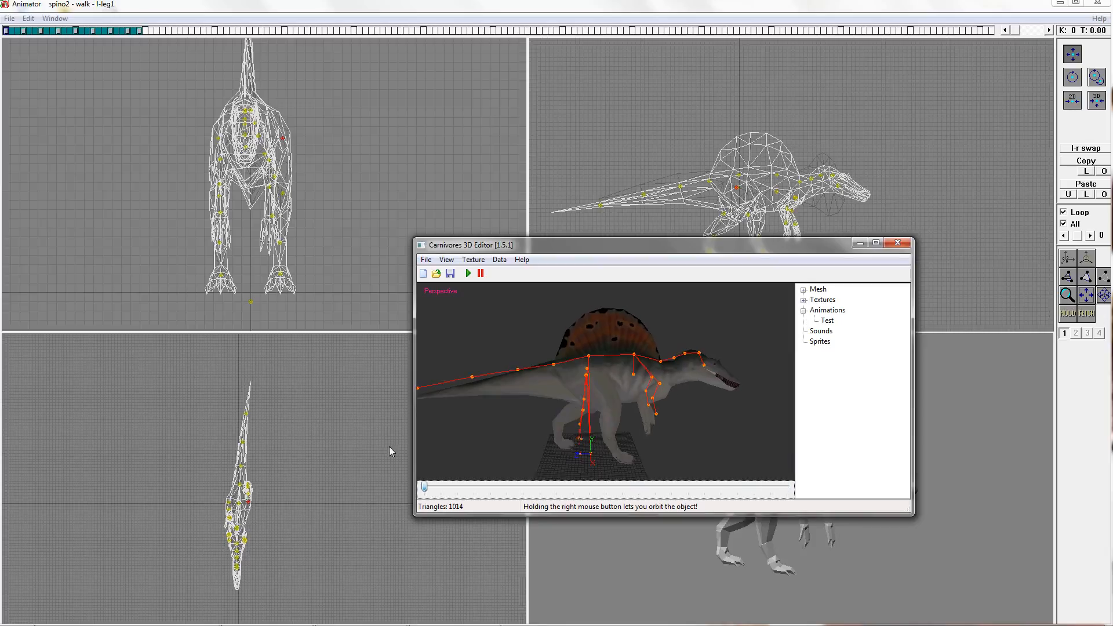
{"action": "left_click_drag", "start_coordinate": [432, 491], "coordinate": [787, 498]}
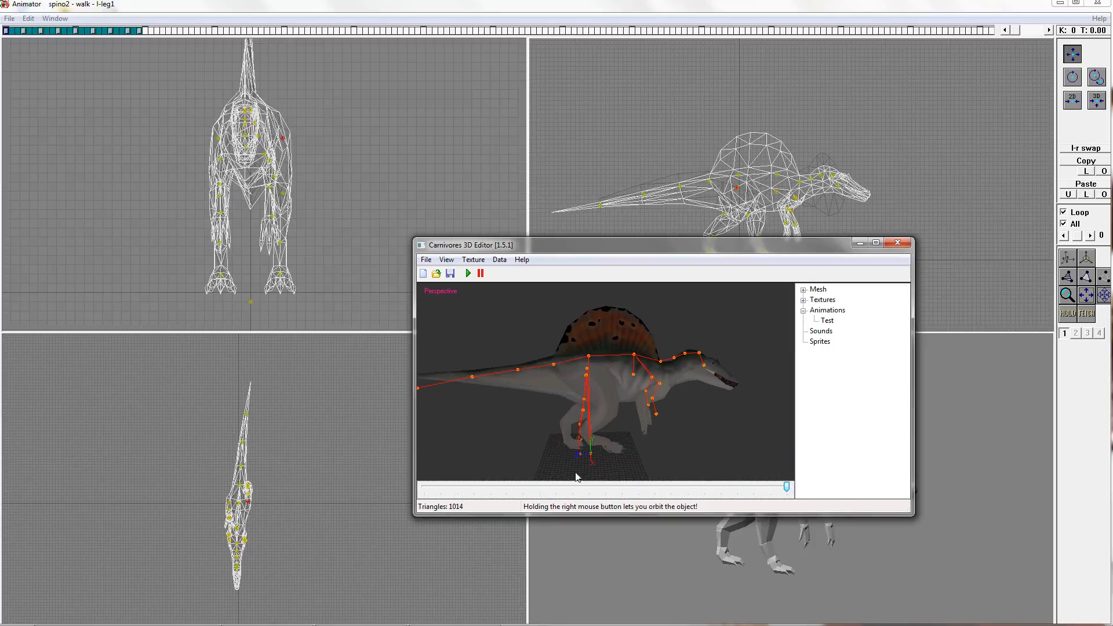
{"action": "right_click_drag", "start_coordinate": [659, 426], "coordinate": [630, 416]}
{"action": "left_click_drag", "start_coordinate": [783, 492], "coordinate": [404, 462]}
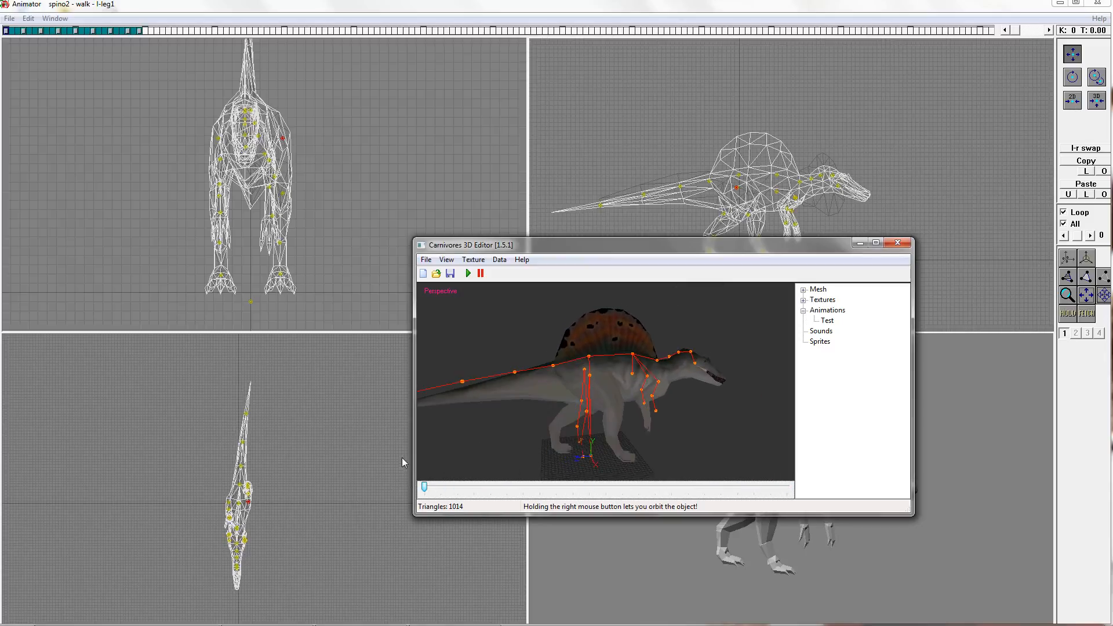
Step: Switch back to Animator and go through the walk's frames from the start to frame 14, examining the pose at each
{"action": "left_click", "coordinate": [387, 7]}
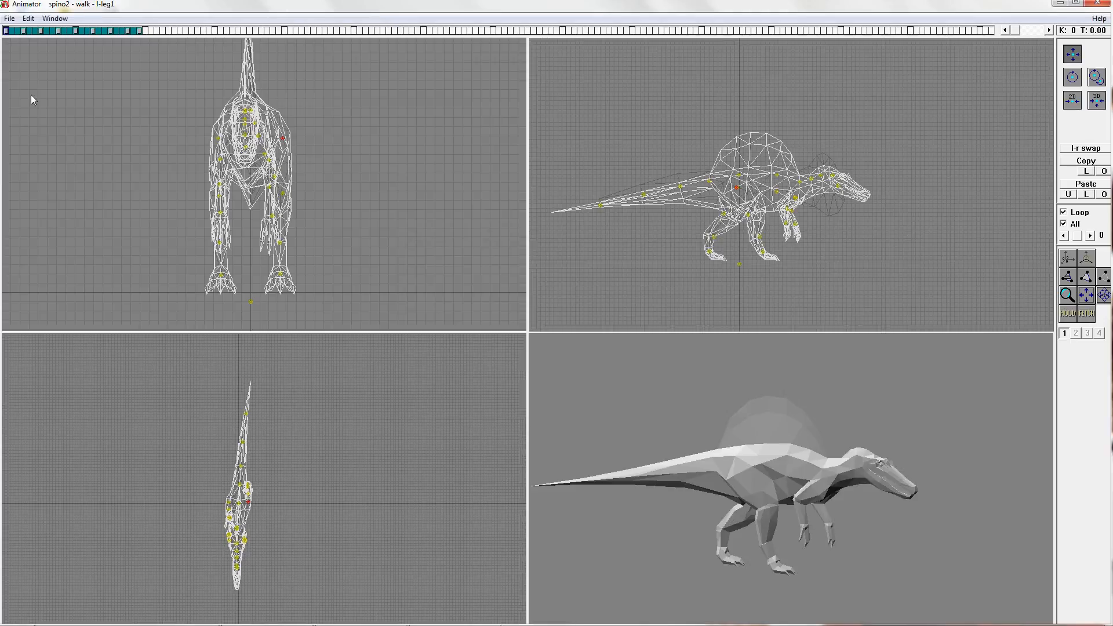
{"action": "left_click", "coordinate": [22, 31]}
{"action": "left_click", "coordinate": [14, 31]}
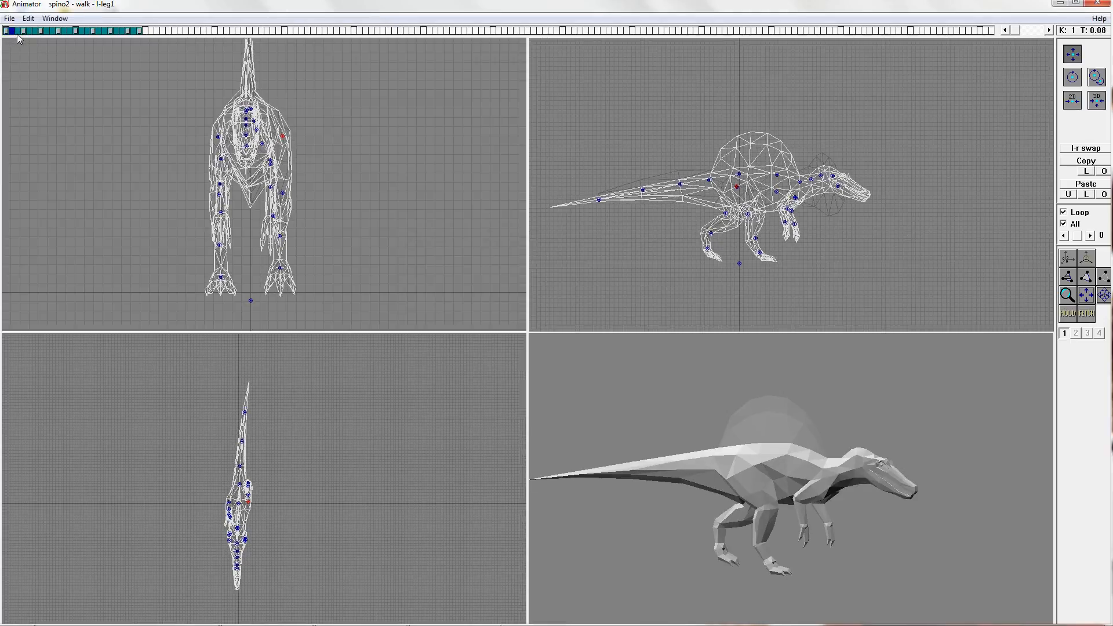
{"action": "left_click", "coordinate": [19, 31]}
{"action": "left_click", "coordinate": [31, 31]}
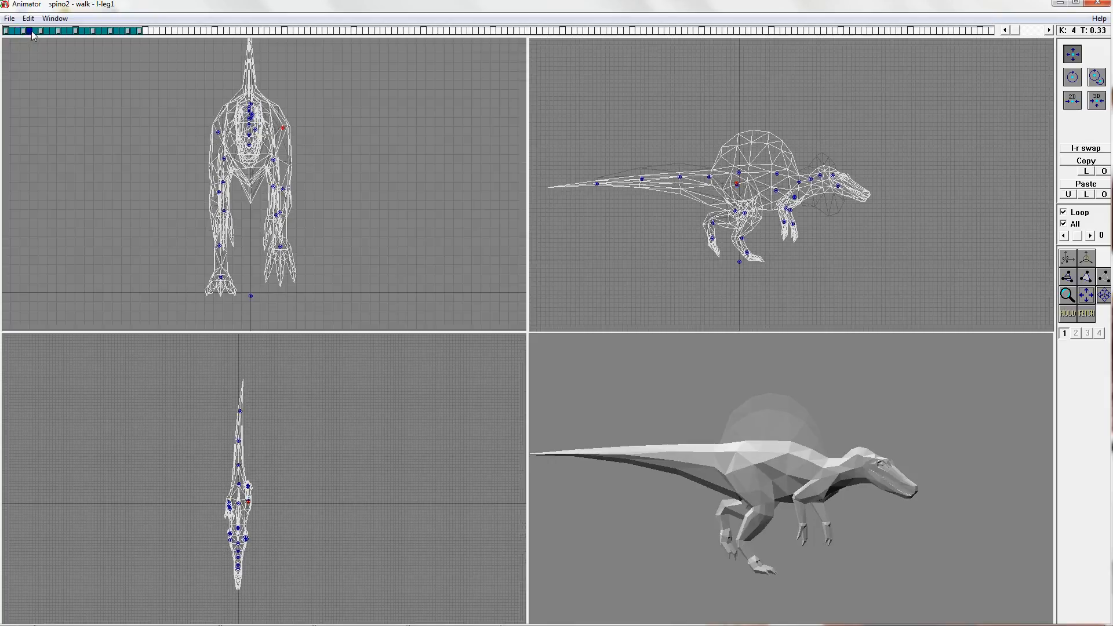
{"action": "left_click", "coordinate": [35, 32]}
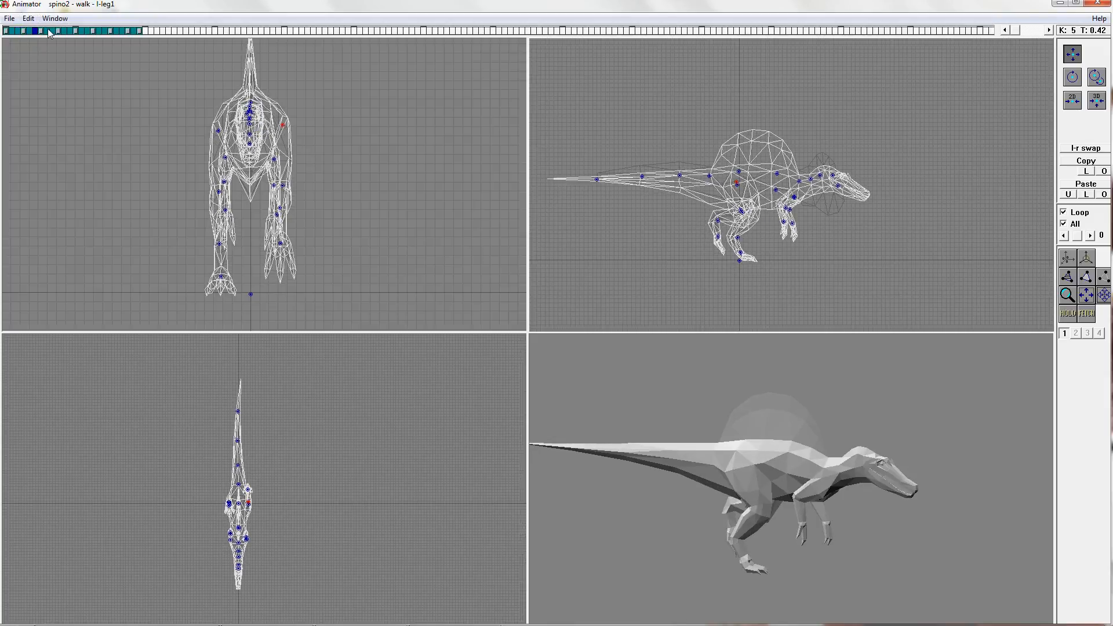
{"action": "left_click", "coordinate": [52, 31]}
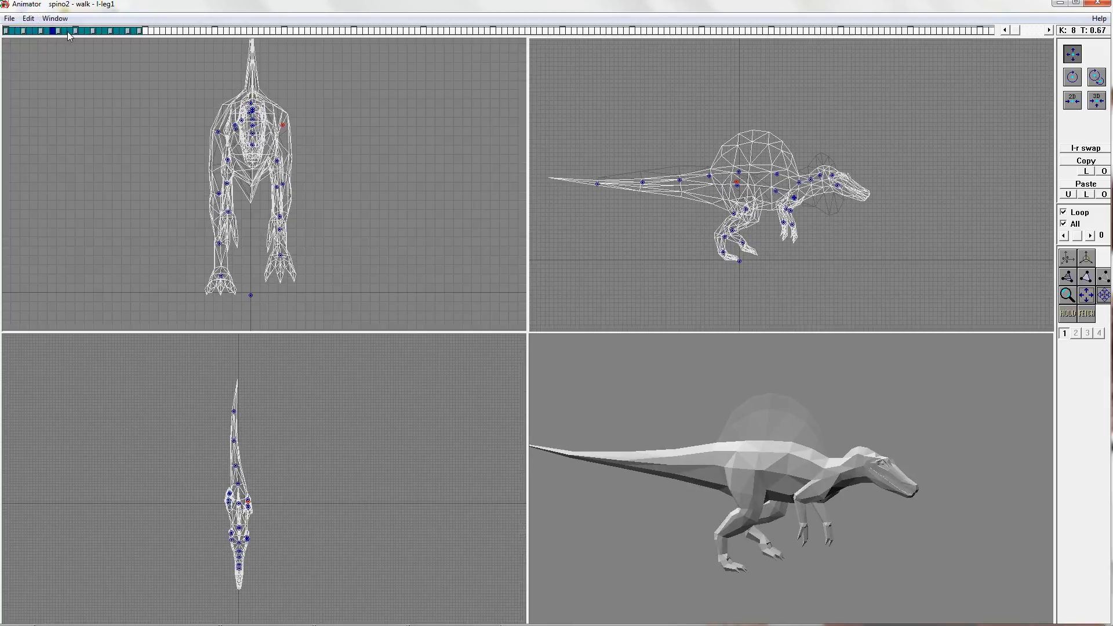
{"action": "left_click", "coordinate": [64, 32]}
{"action": "left_click", "coordinate": [76, 32]}
{"action": "left_click", "coordinate": [84, 31]}
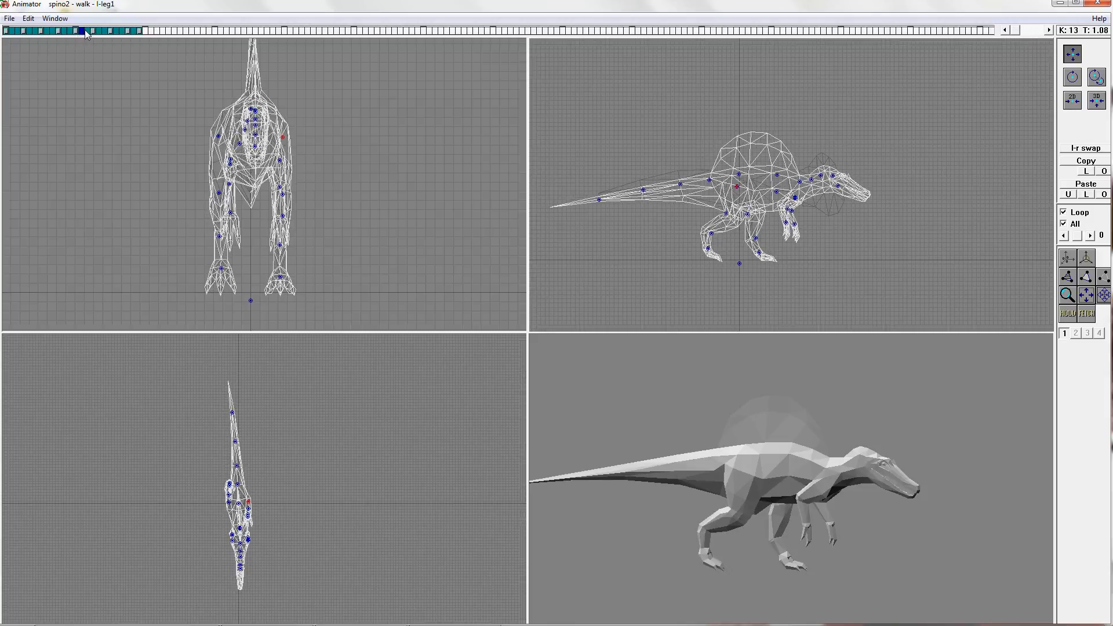
{"action": "left_click", "coordinate": [88, 32]}
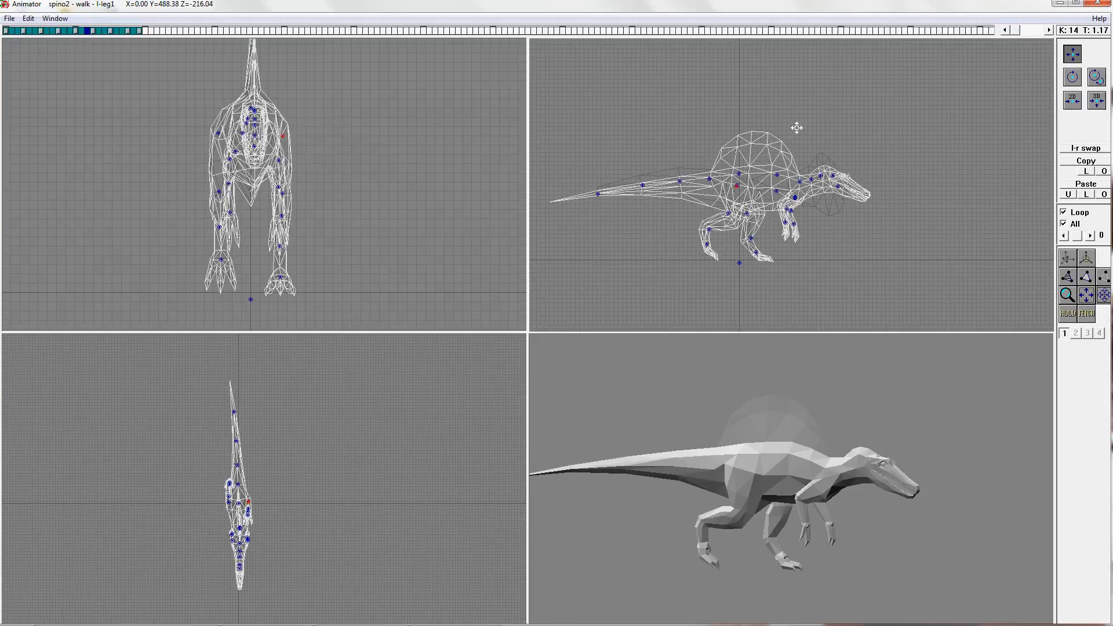